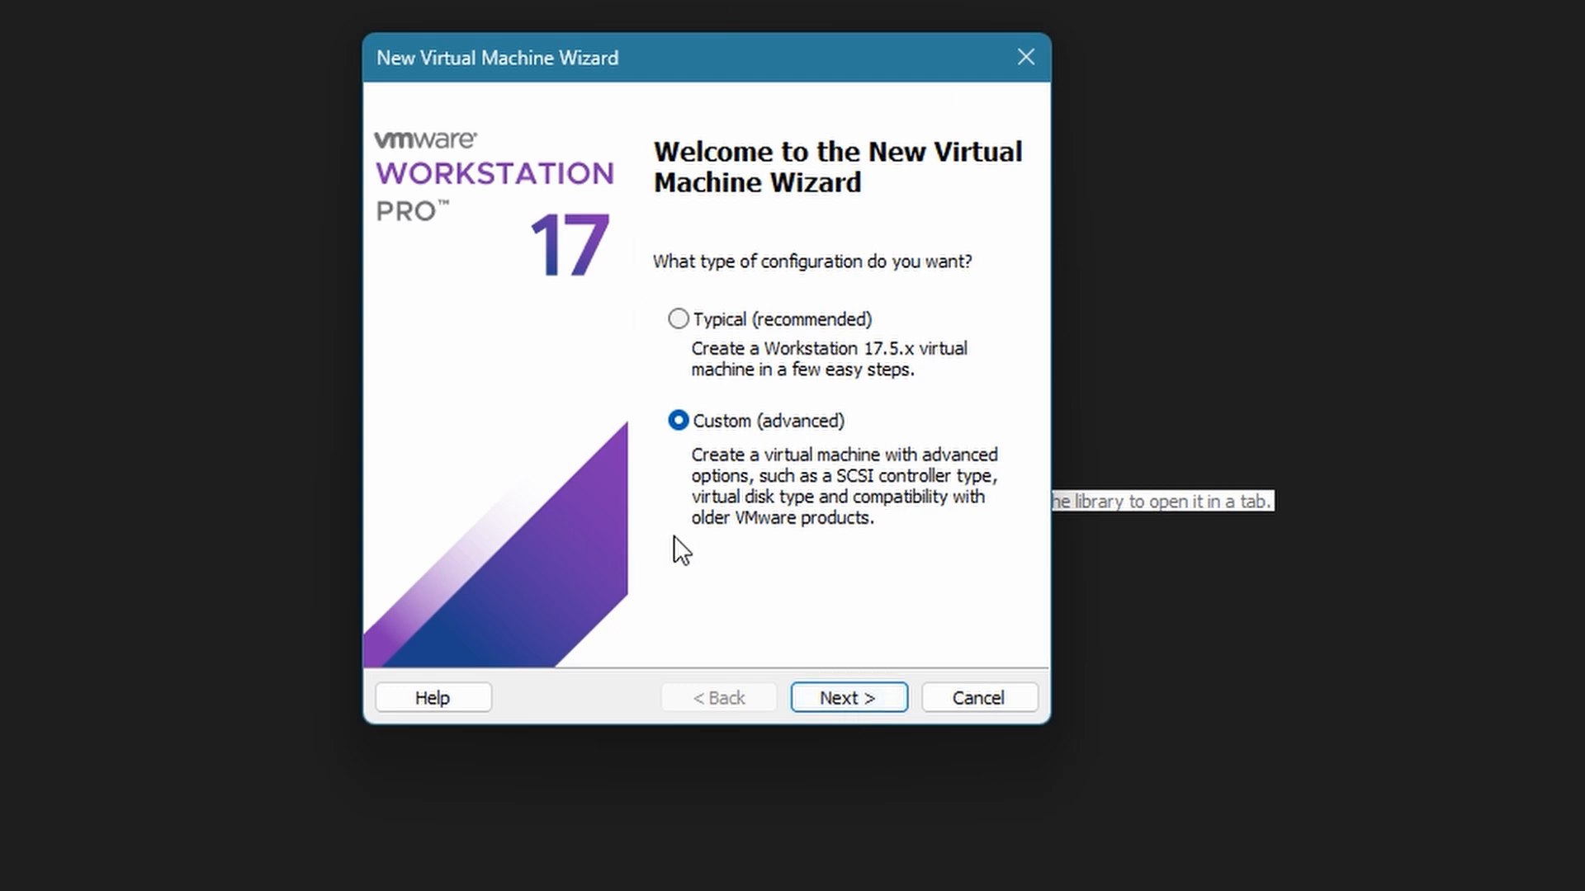
# Accept the Custom (advanced) configuration and set the hardware compatibility to Workstation 17.5.x.
pyautogui.click(855, 700)
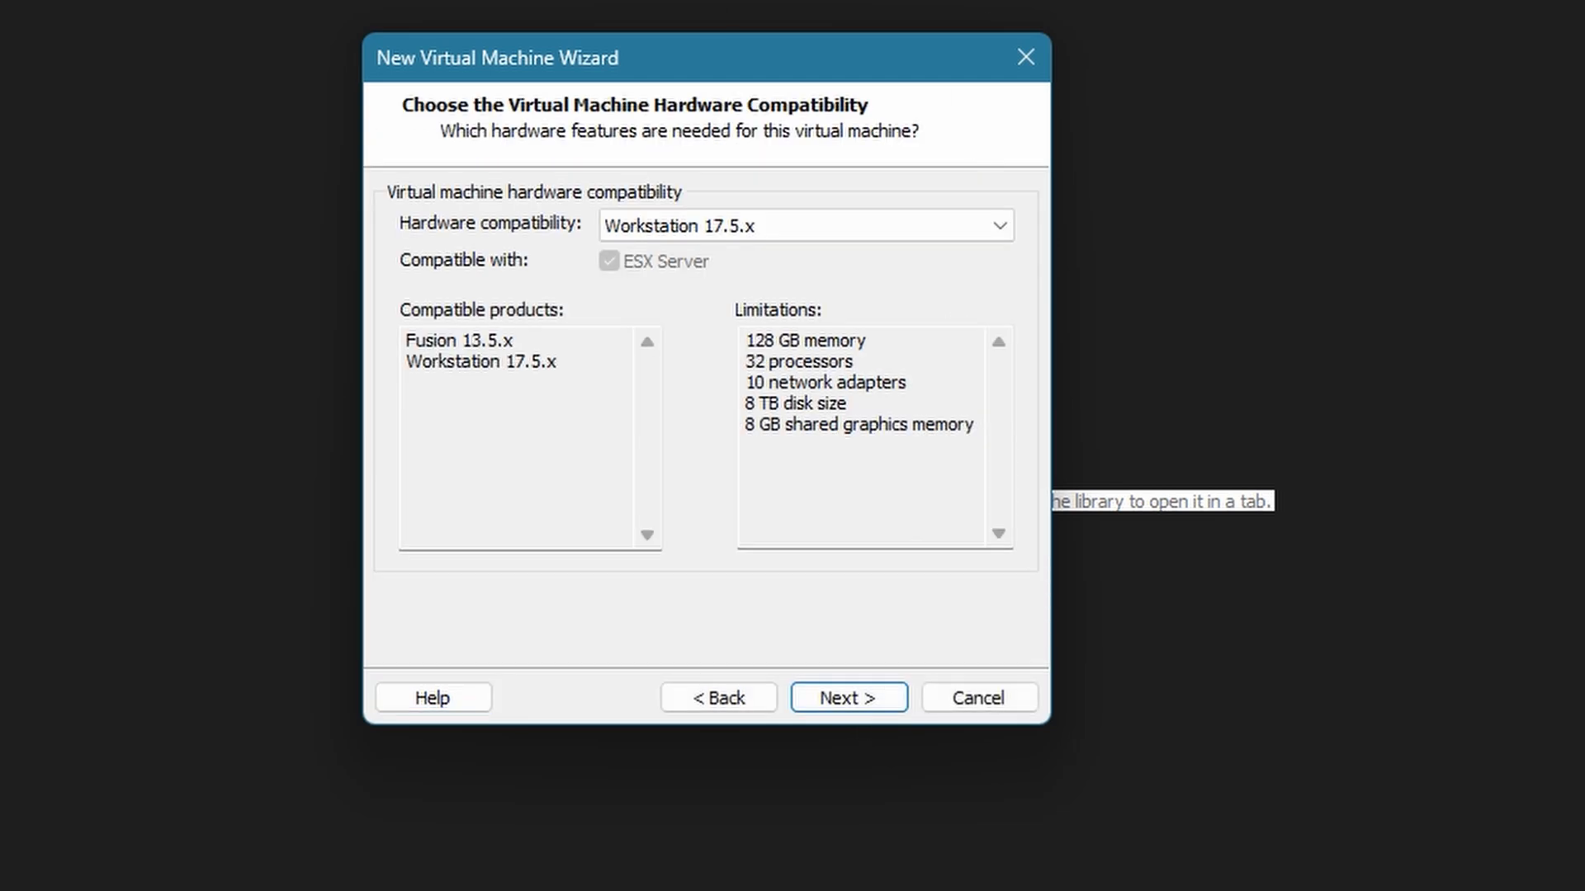
pyautogui.click(769, 230)
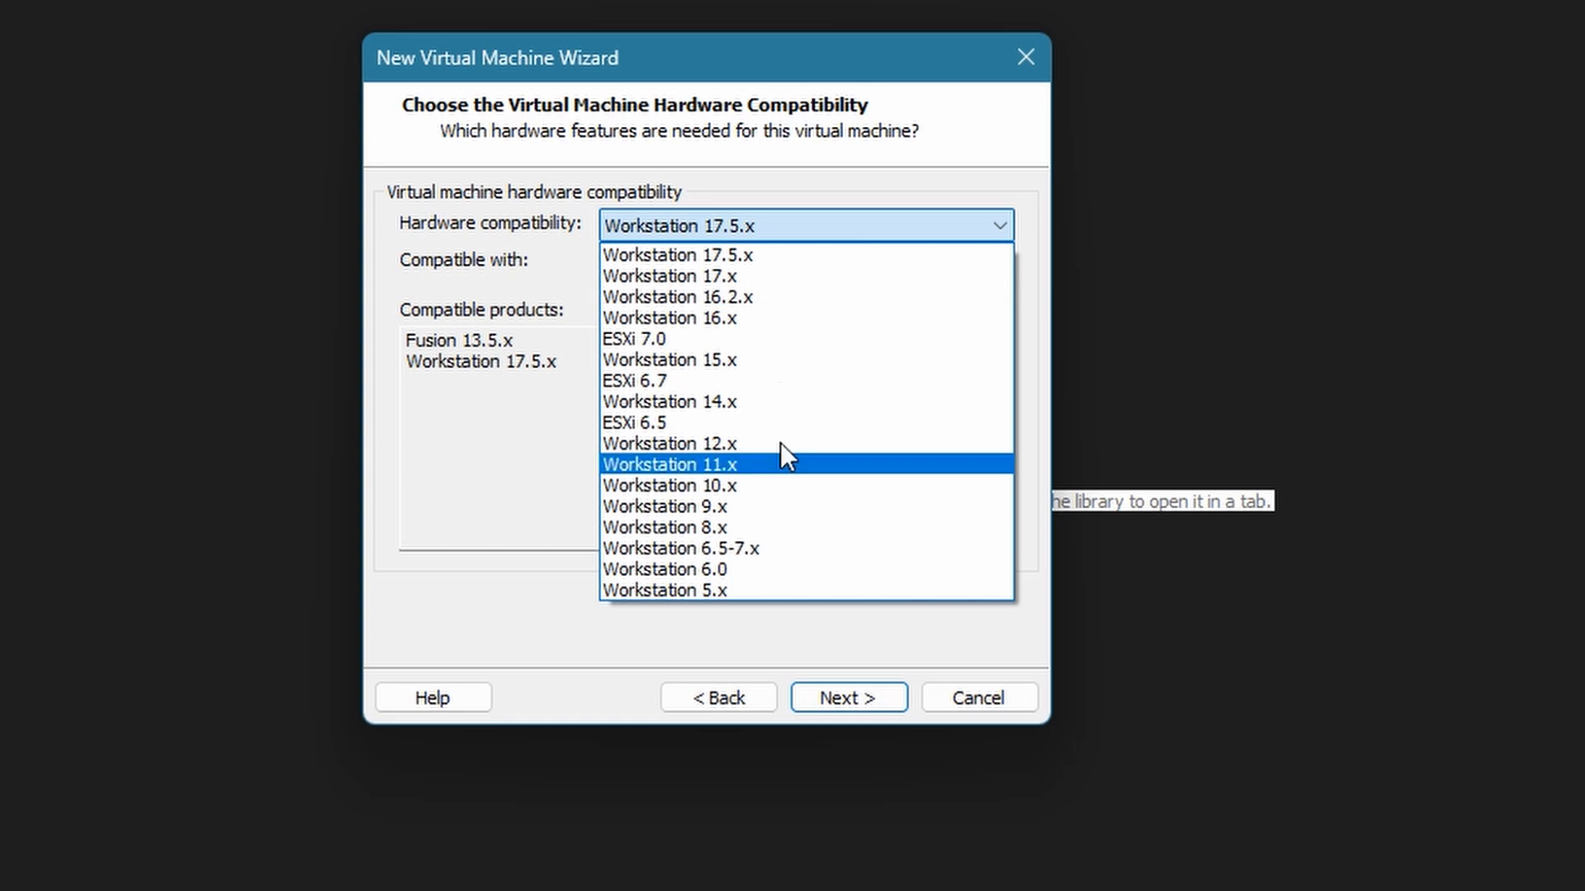
pyautogui.click(776, 253)
pyautogui.click(864, 703)
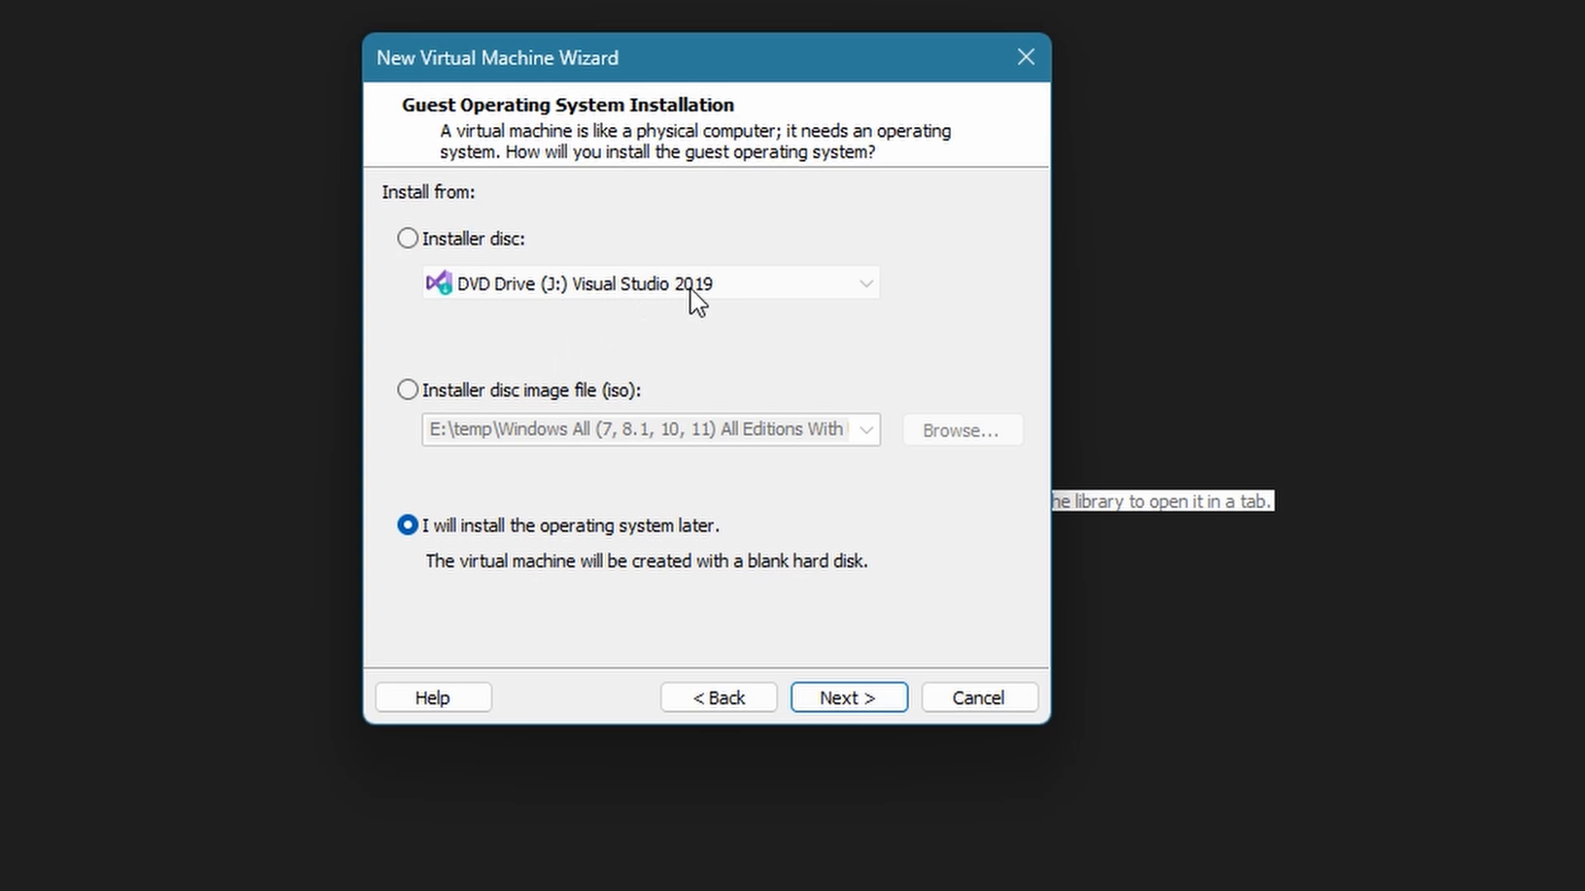
# Choose installation from a disc image file and browse to the 4TB (H:) drive.
pyautogui.click(425, 389)
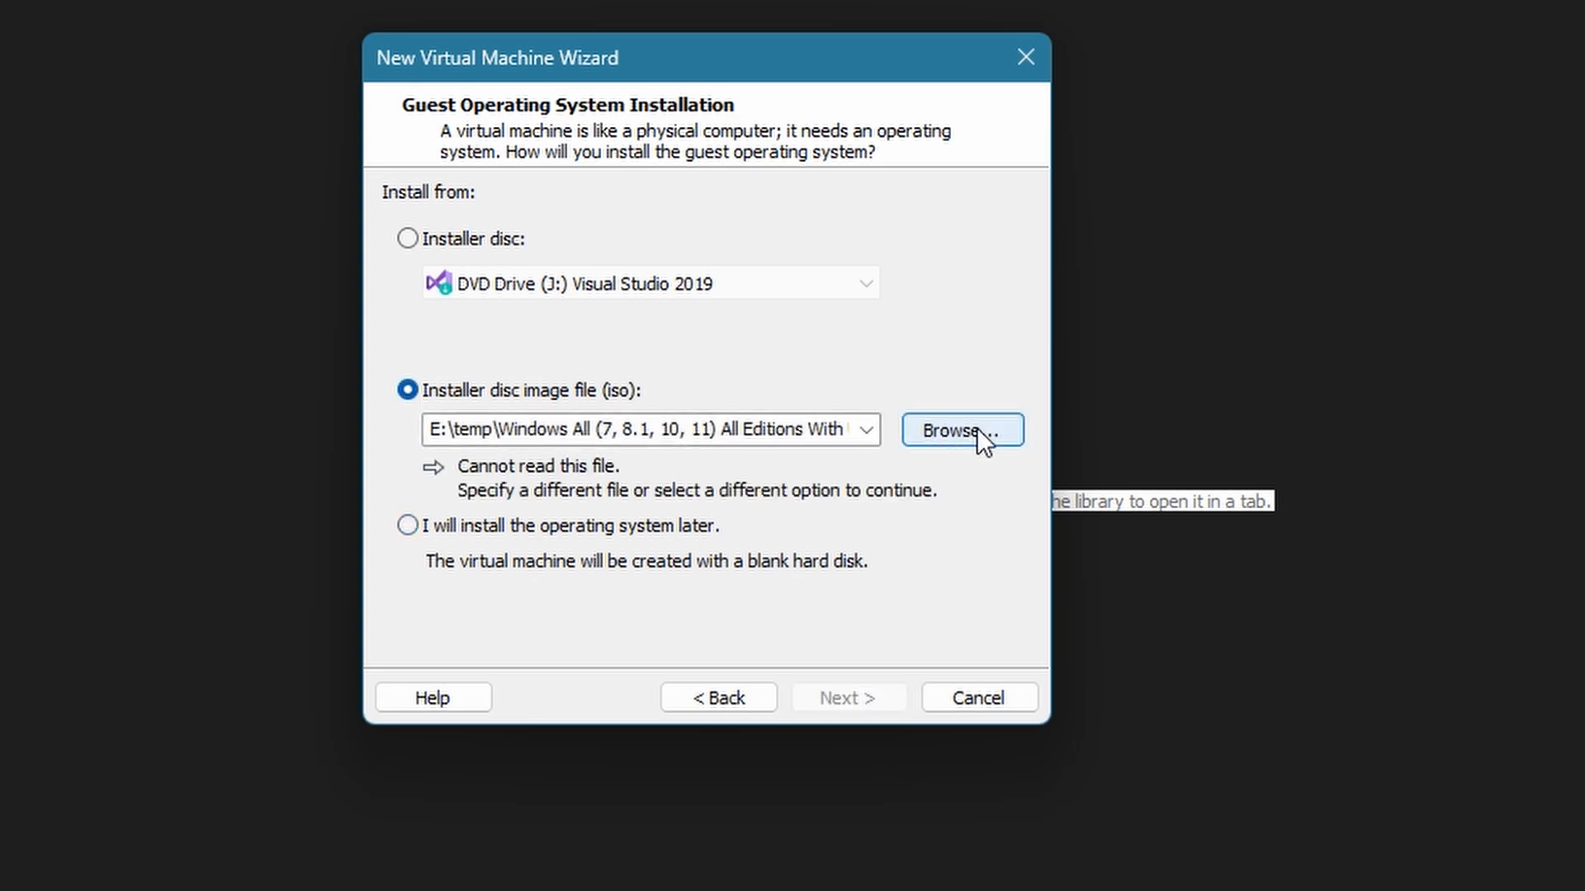
pyautogui.click(975, 430)
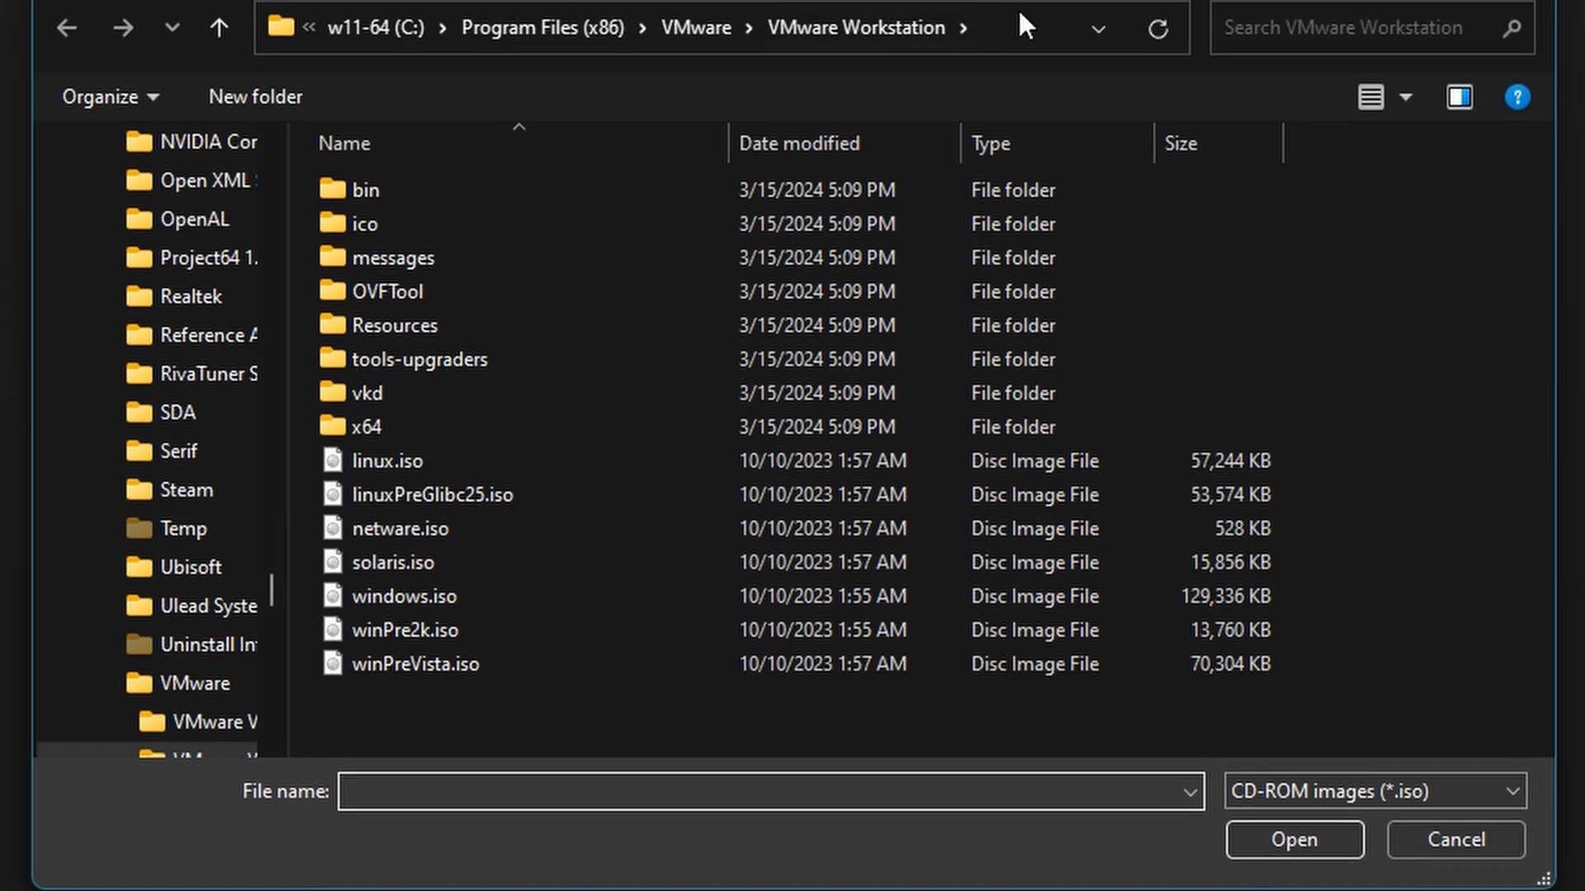
pyautogui.click(1045, 25)
pyautogui.hotkey('alt', 'Up')
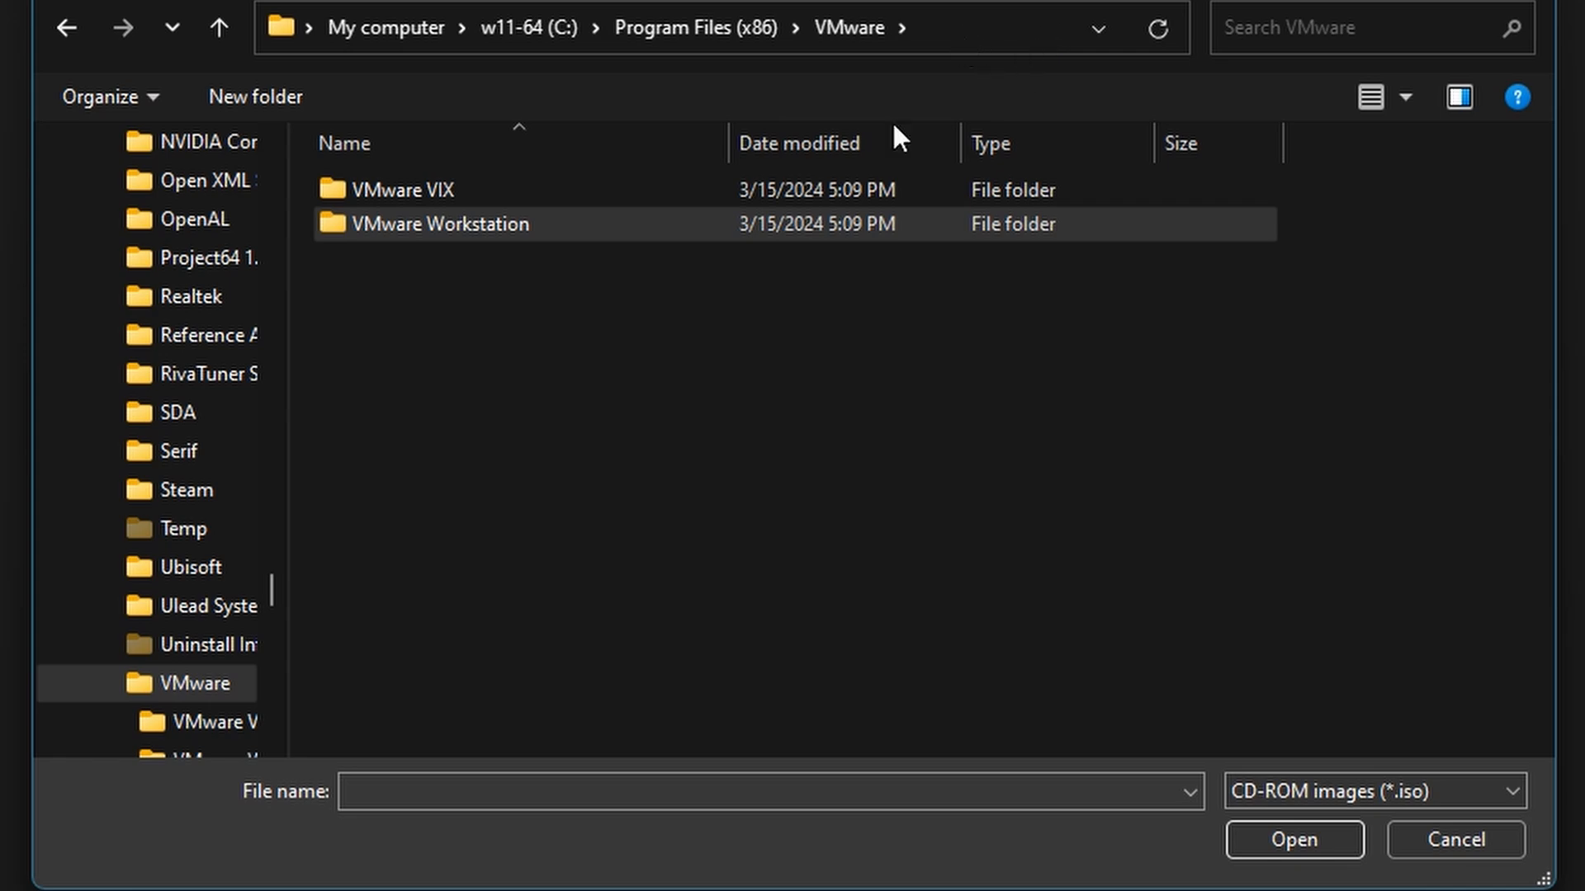
pyautogui.moveTo(288, 403); pyautogui.dragTo(771, 413)
pyautogui.scroll(-10, 459, 429)
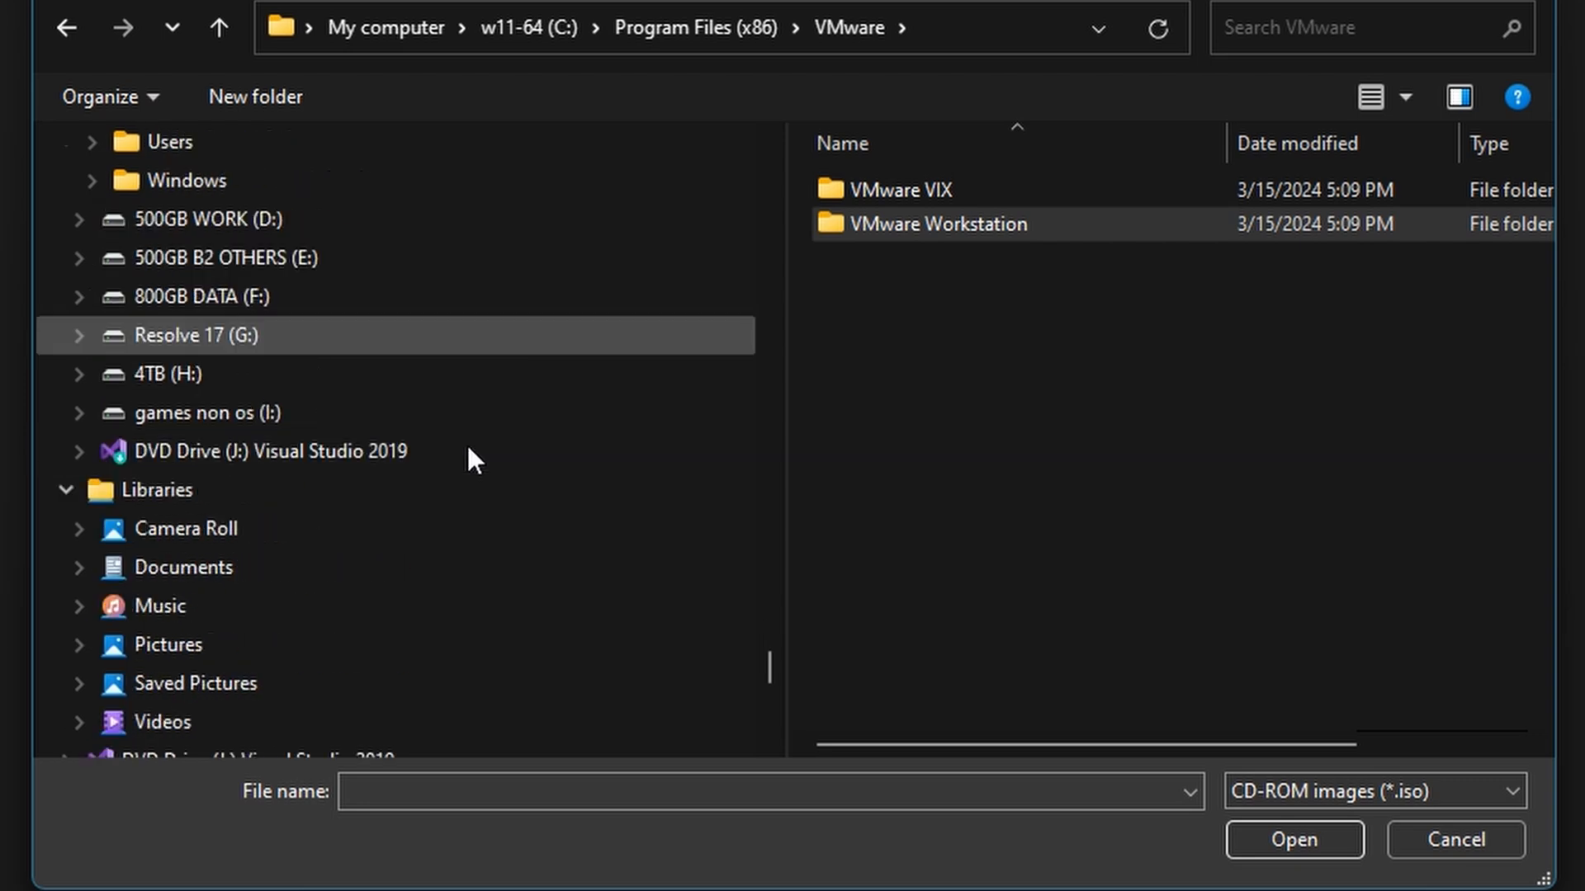
pyautogui.scroll(-7, 468, 446)
pyautogui.scroll(12, 466, 444)
pyautogui.scroll(-5, 468, 453)
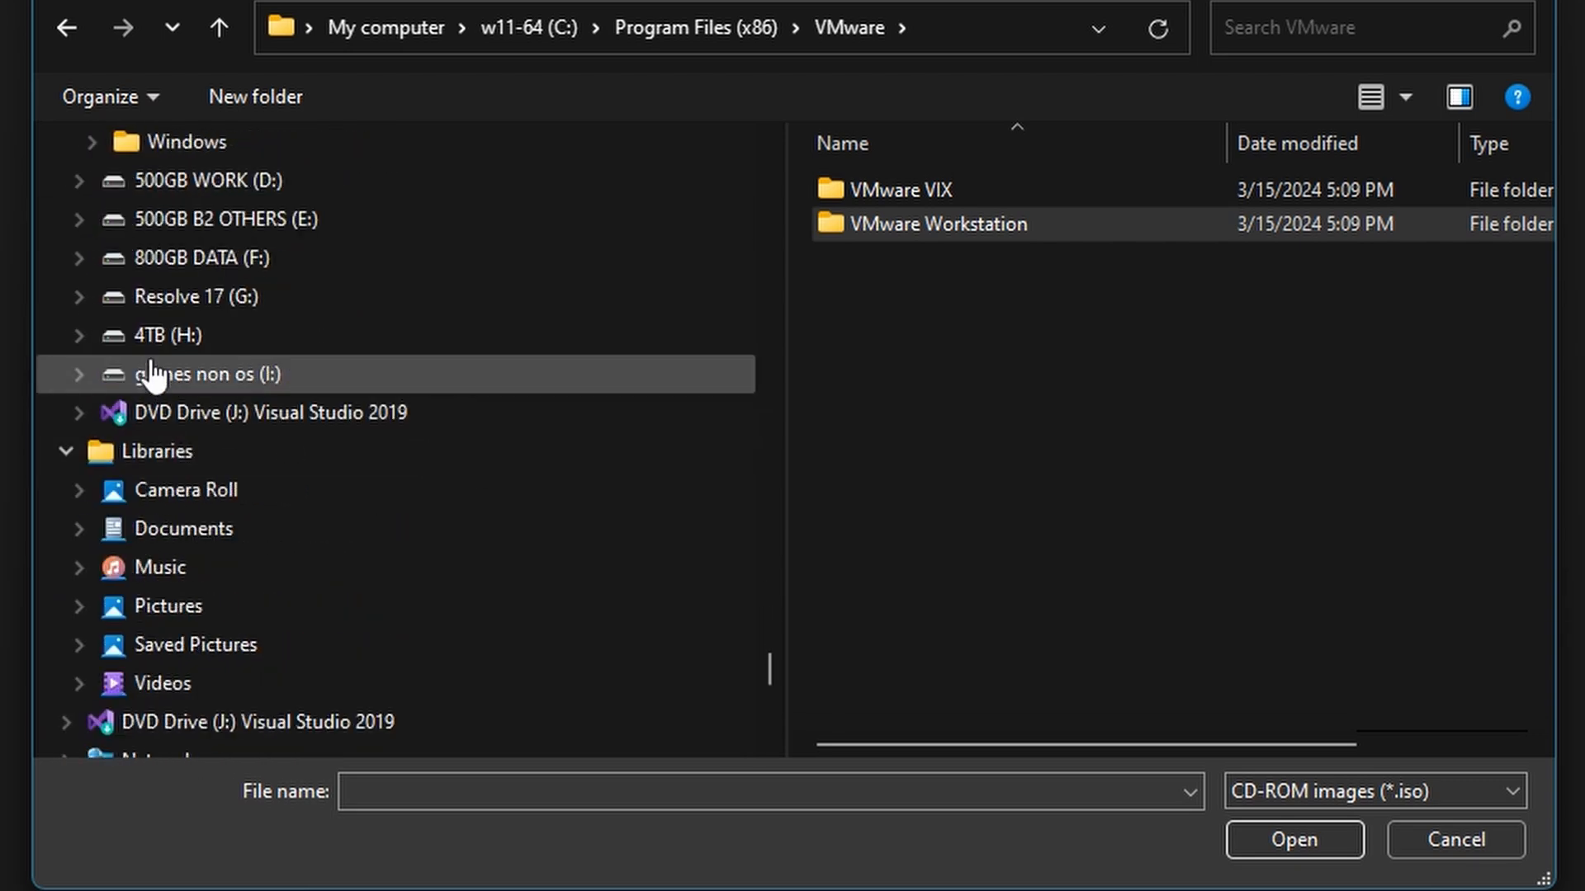
pyautogui.click(154, 339)
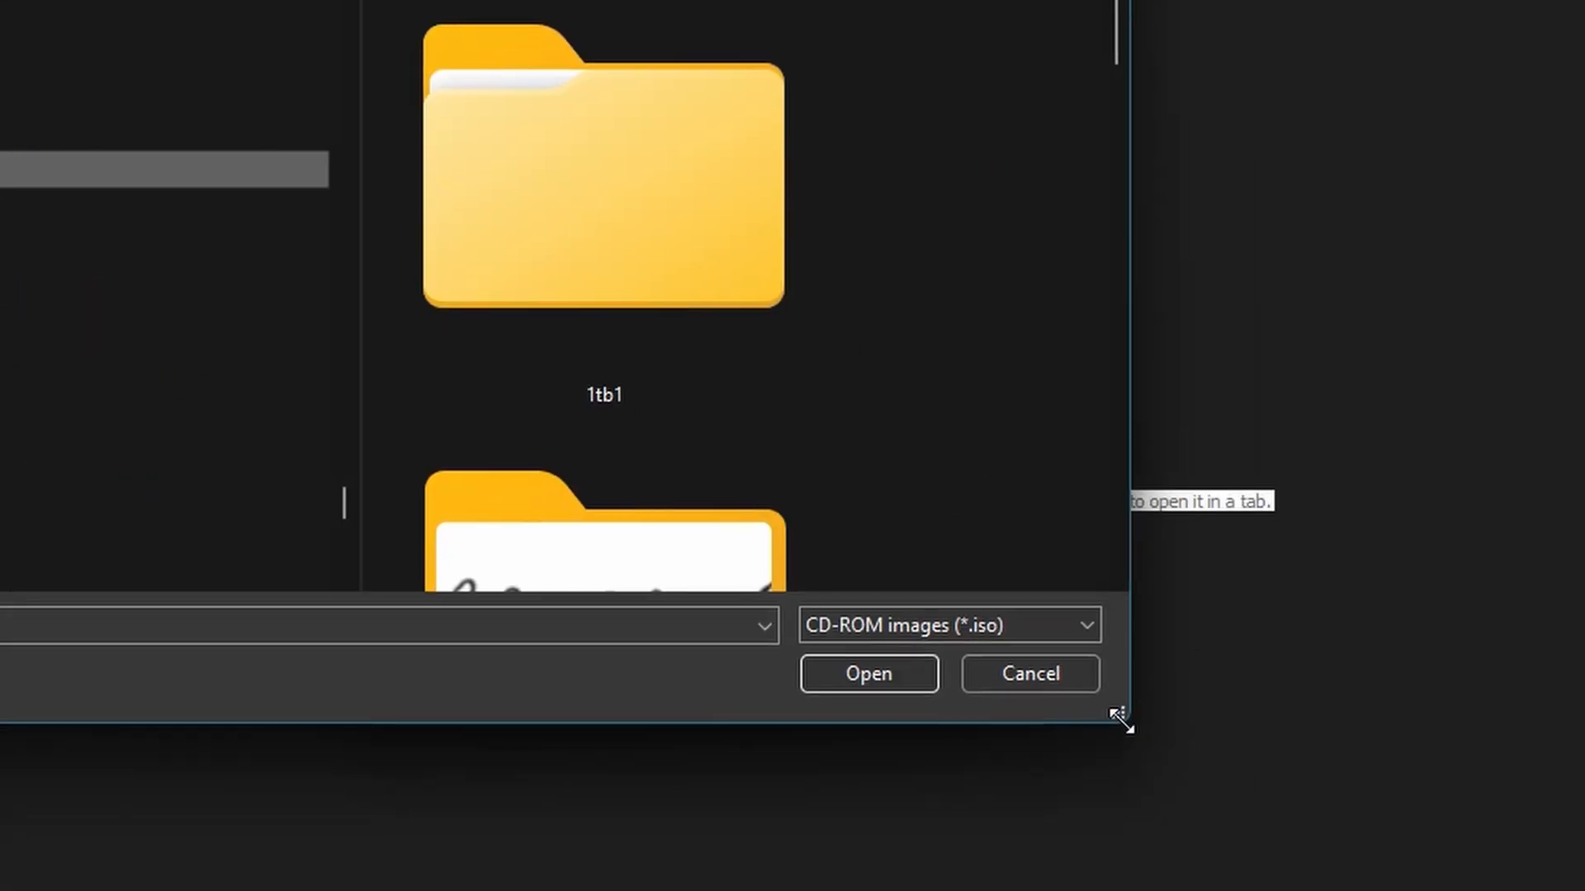
# Enlarge the ISO browsing dialog and open the arc-isos folder.
pyautogui.moveTo(1121, 719); pyautogui.dragTo(1568, 883)
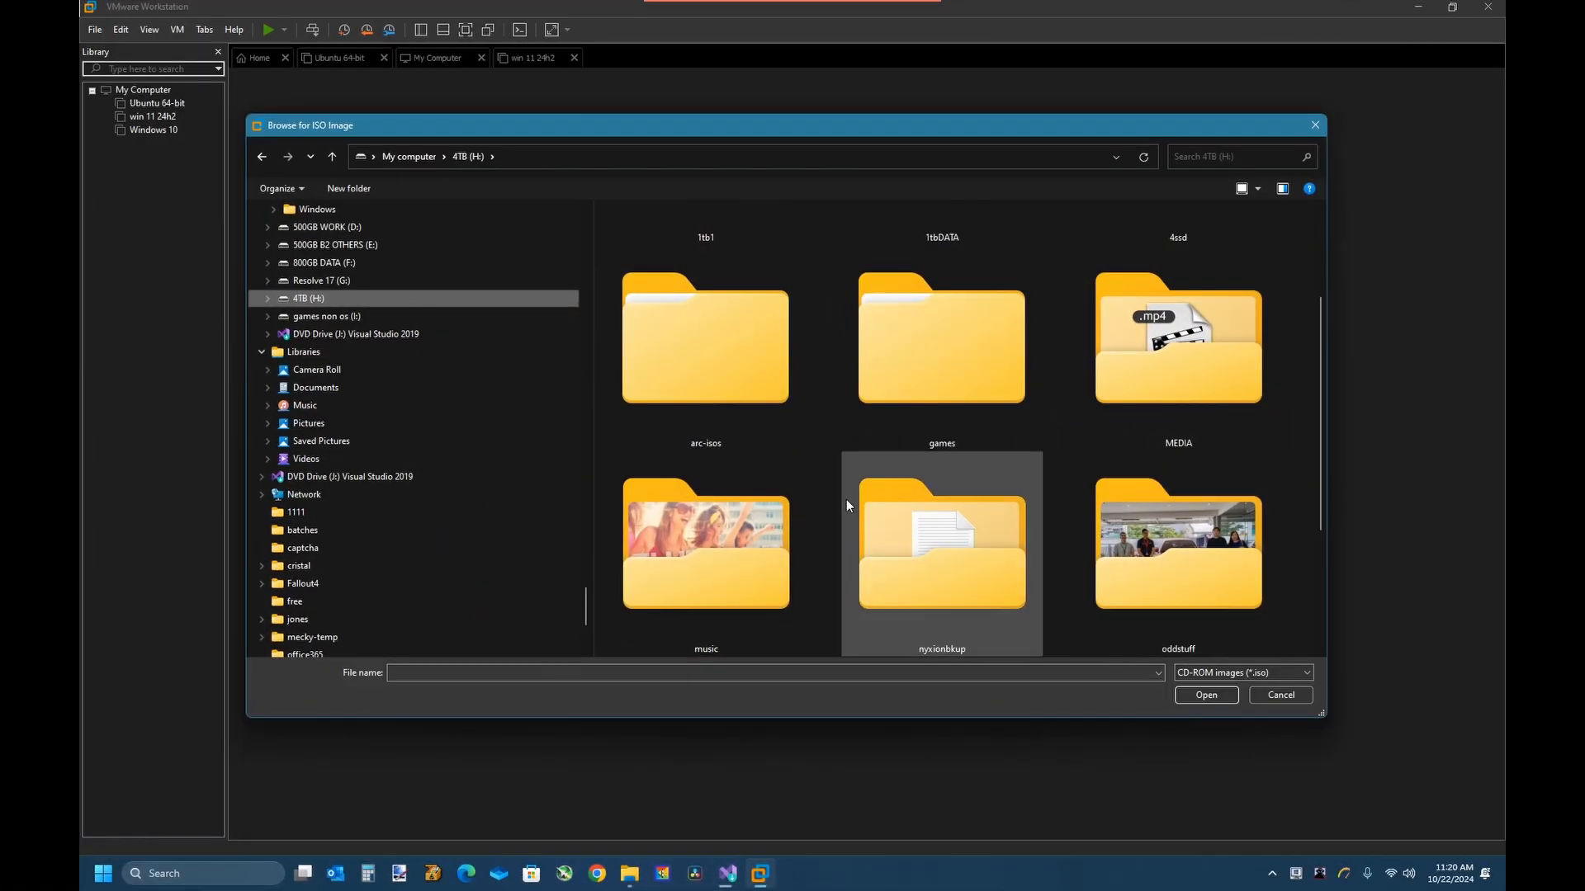
pyautogui.click(669, 712)
pyautogui.doubleClick(740, 388)
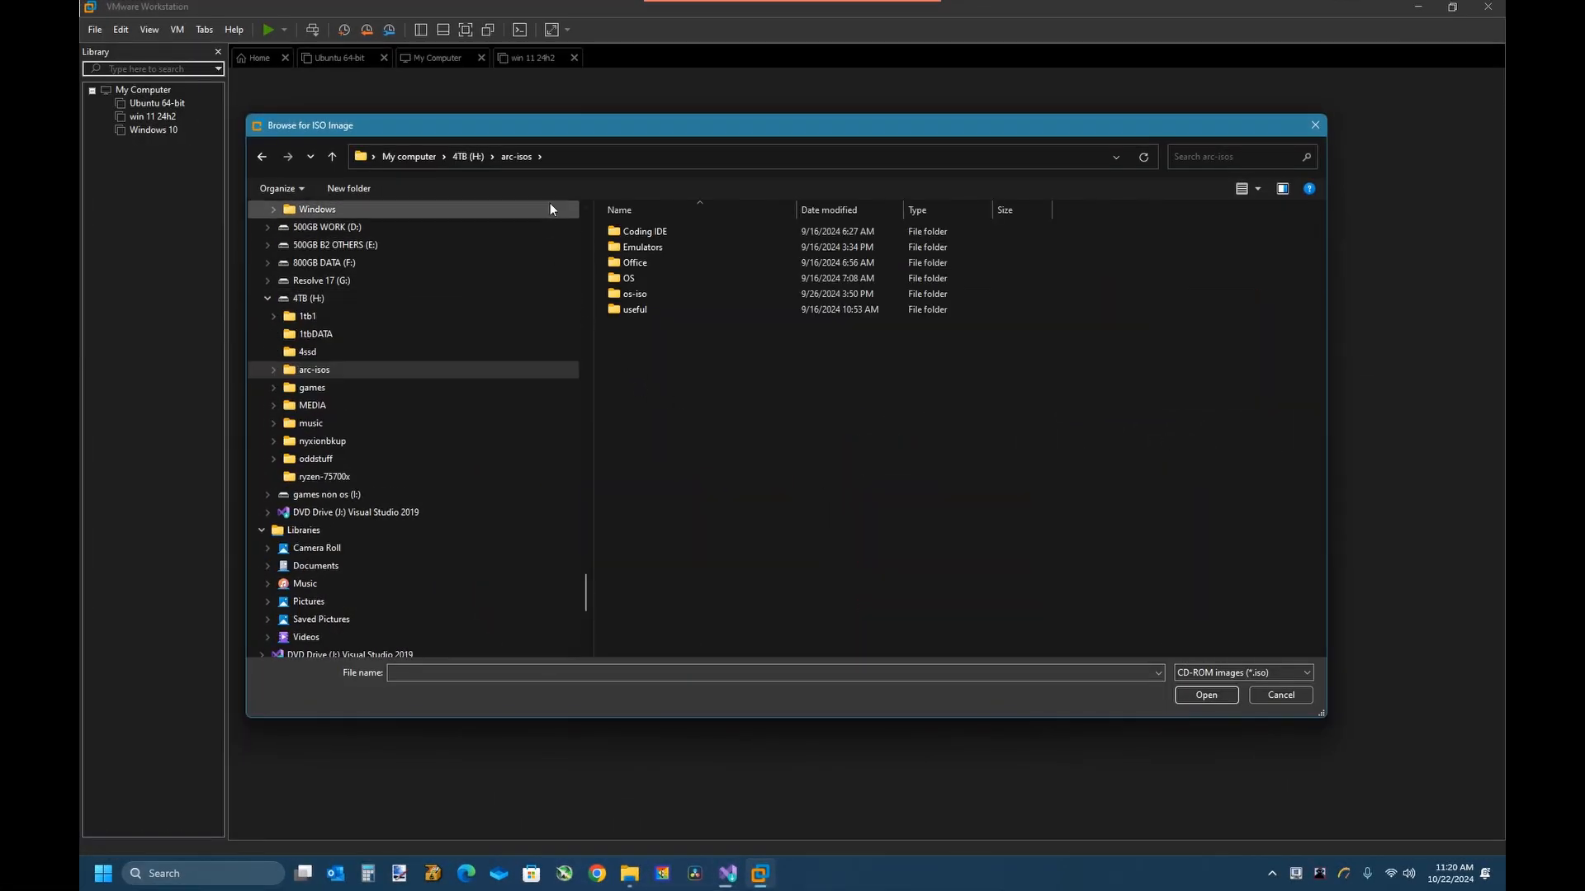
pyautogui.click(698, 302)
pyautogui.doubleClick(696, 295)
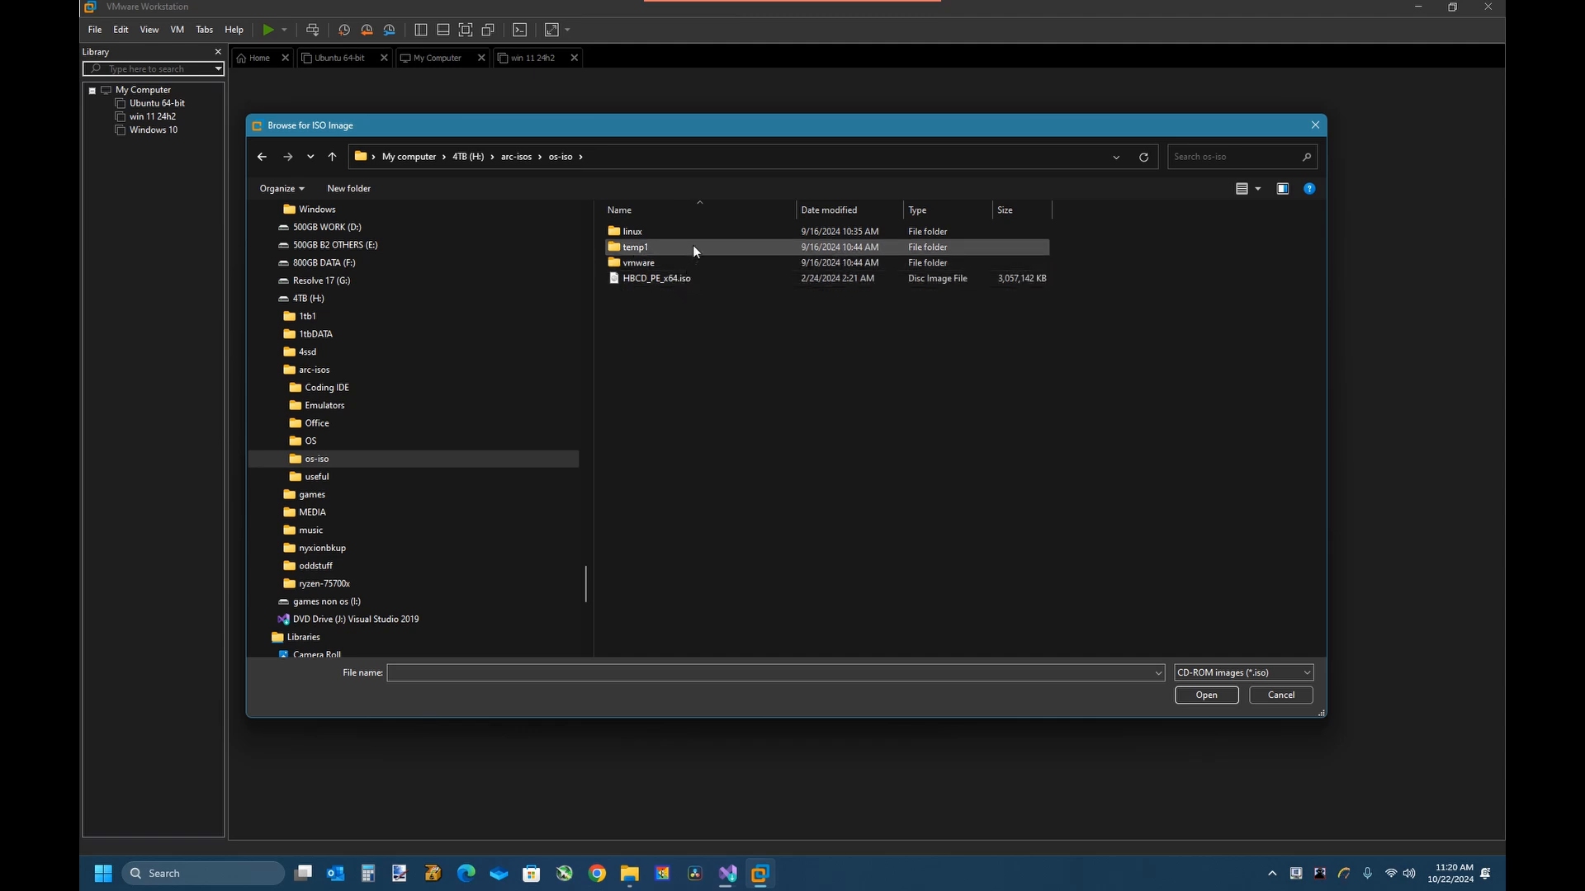
pyautogui.click(263, 157)
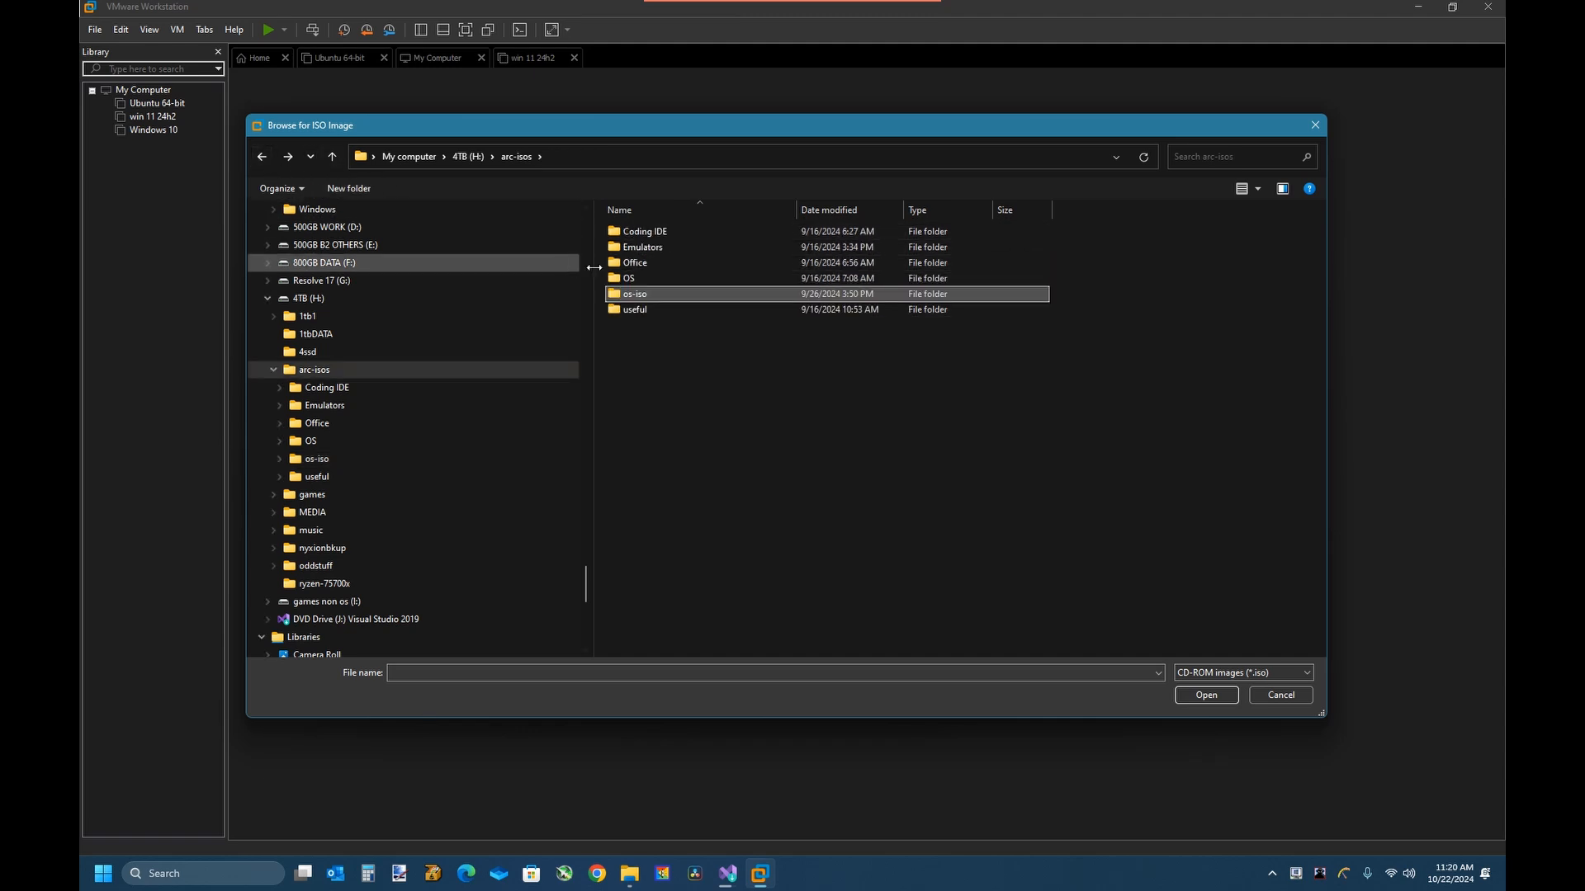
# Select the 22631.4249 23H2 image in OS\Windows\Win11\23h2 as the installer disc image and proceed.
pyautogui.doubleClick(690, 279)
pyautogui.doubleClick(679, 261)
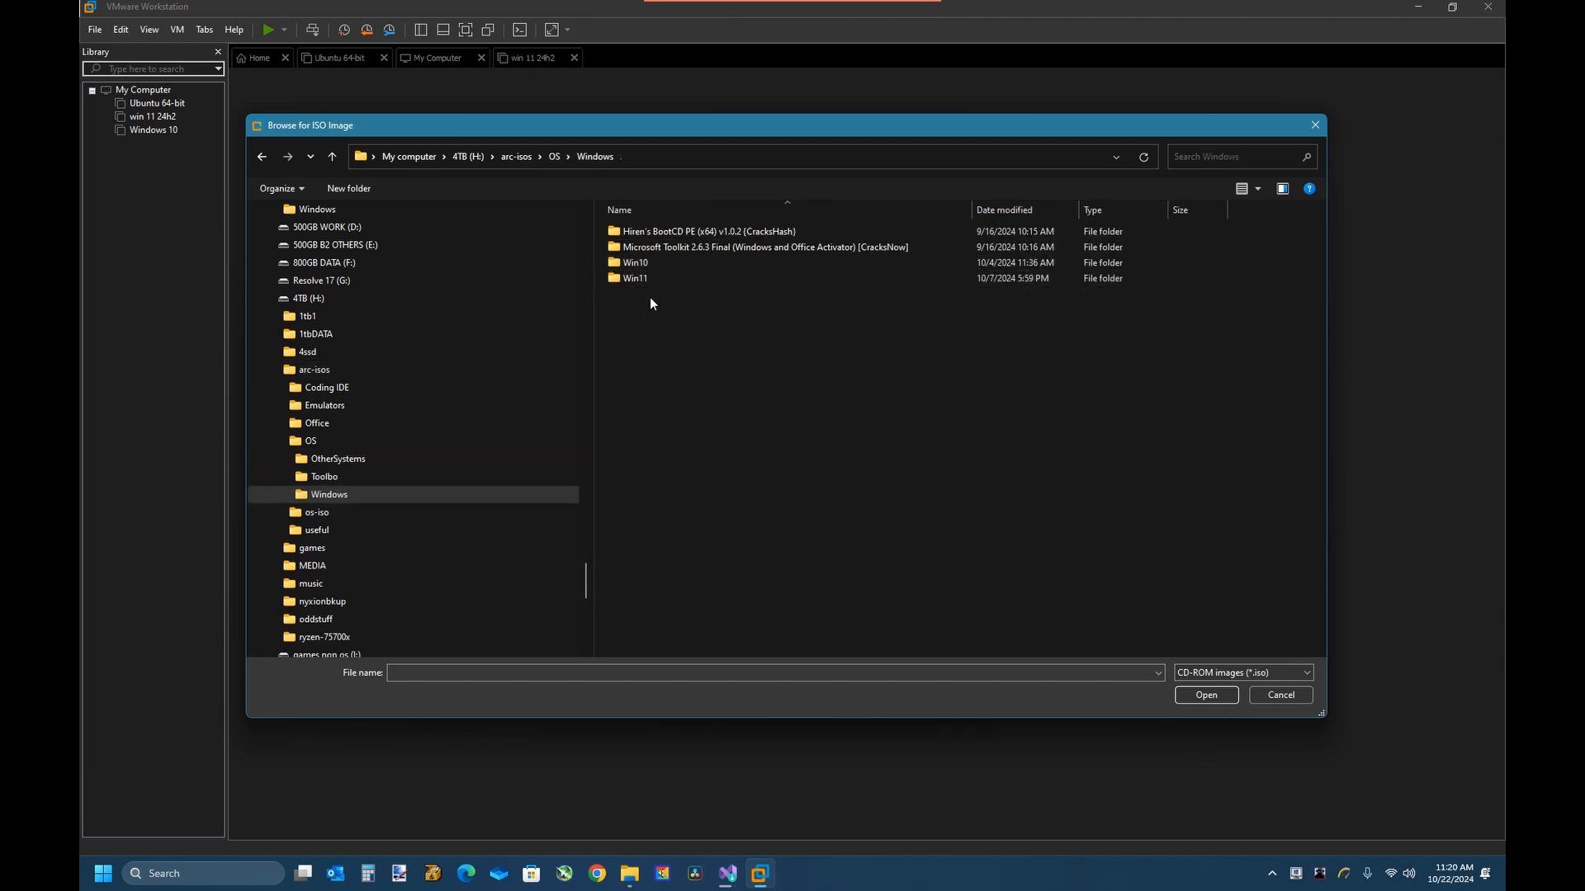
pyautogui.doubleClick(705, 276)
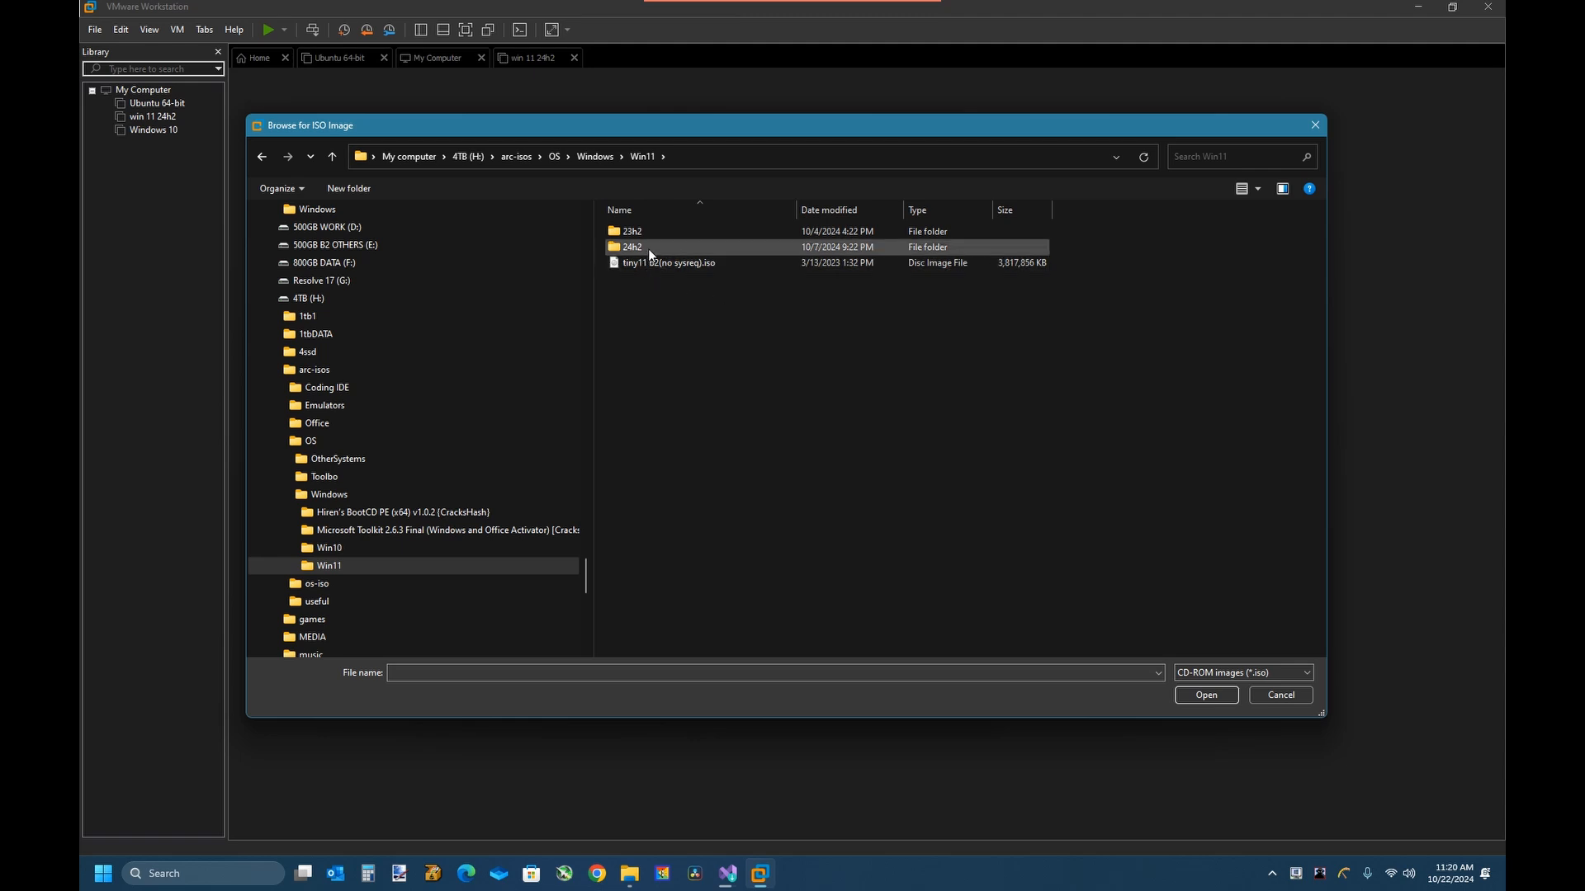
pyautogui.doubleClick(681, 232)
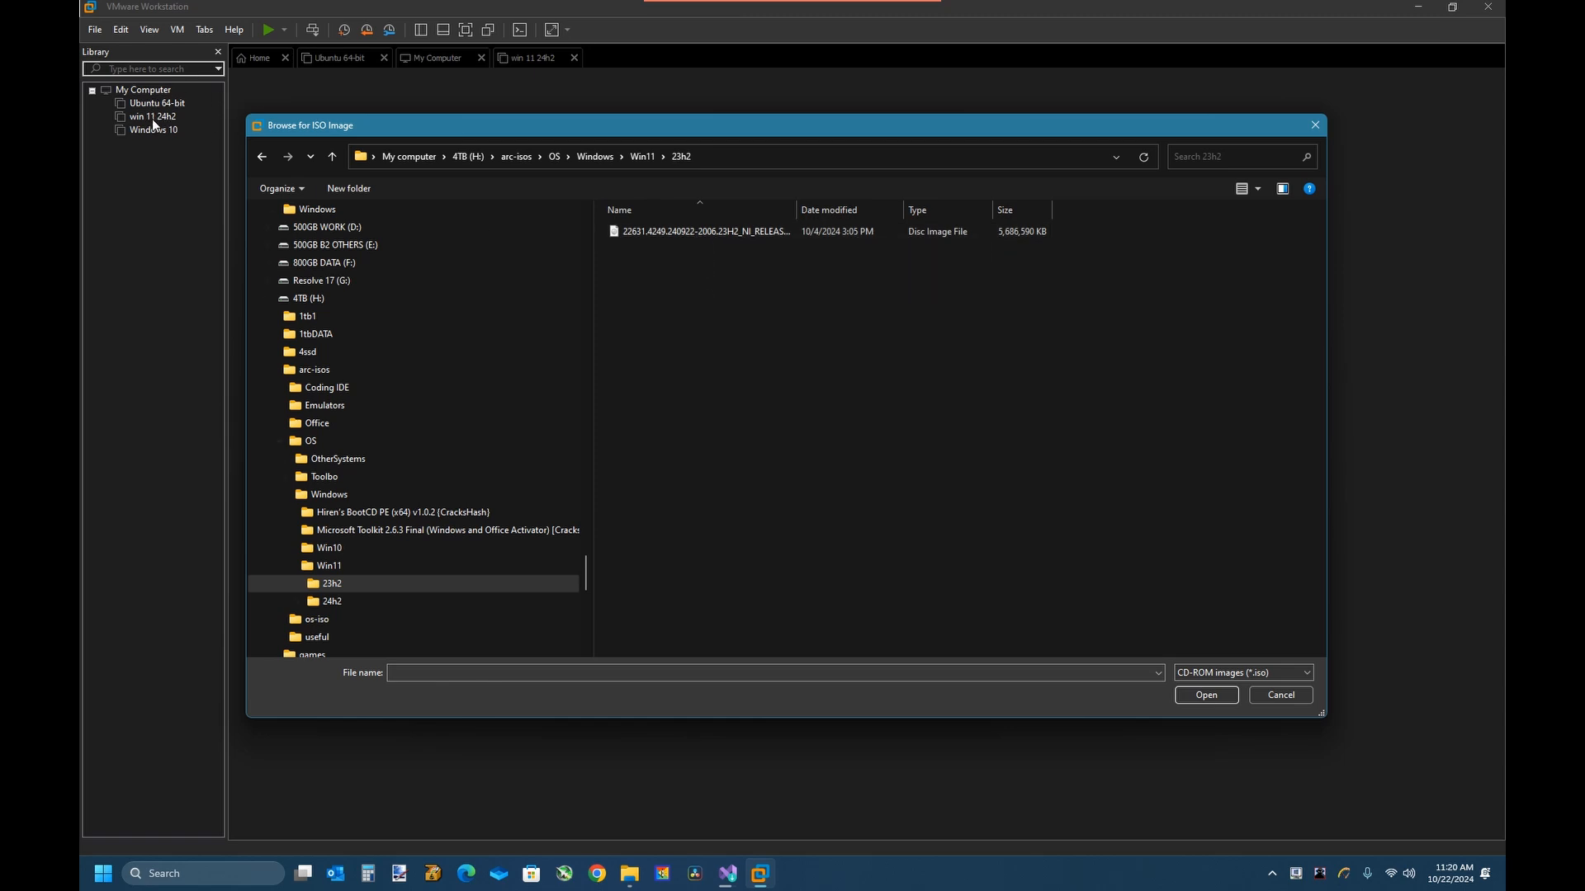
pyautogui.doubleClick(713, 231)
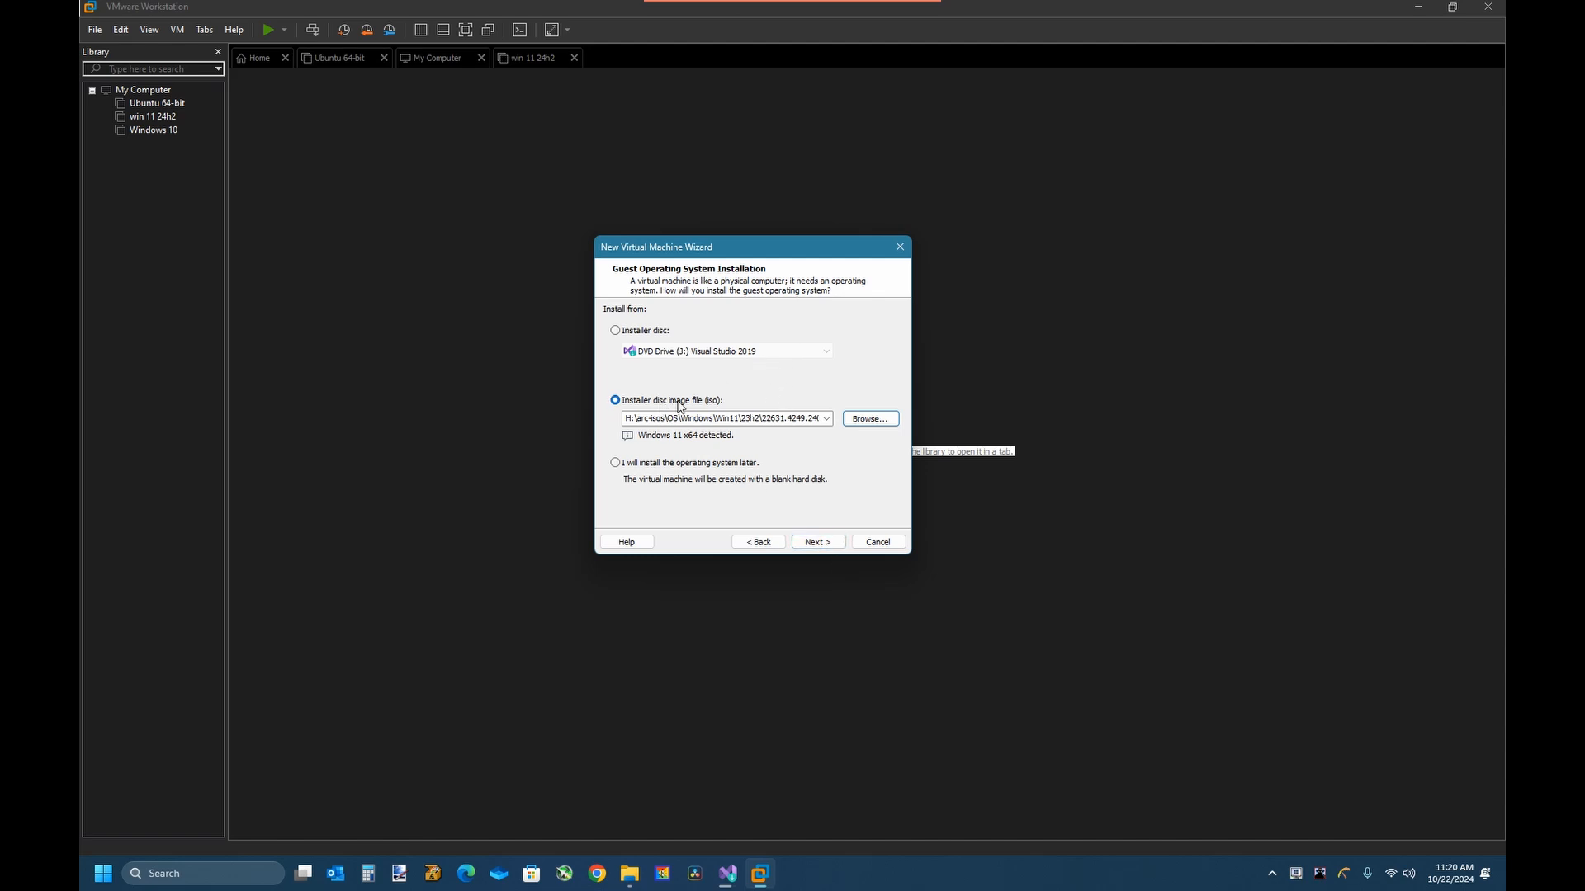
pyautogui.click(818, 542)
# Append 23h2 to the virtual machine name and proceed to the encryption settings.
pyautogui.click(709, 331)
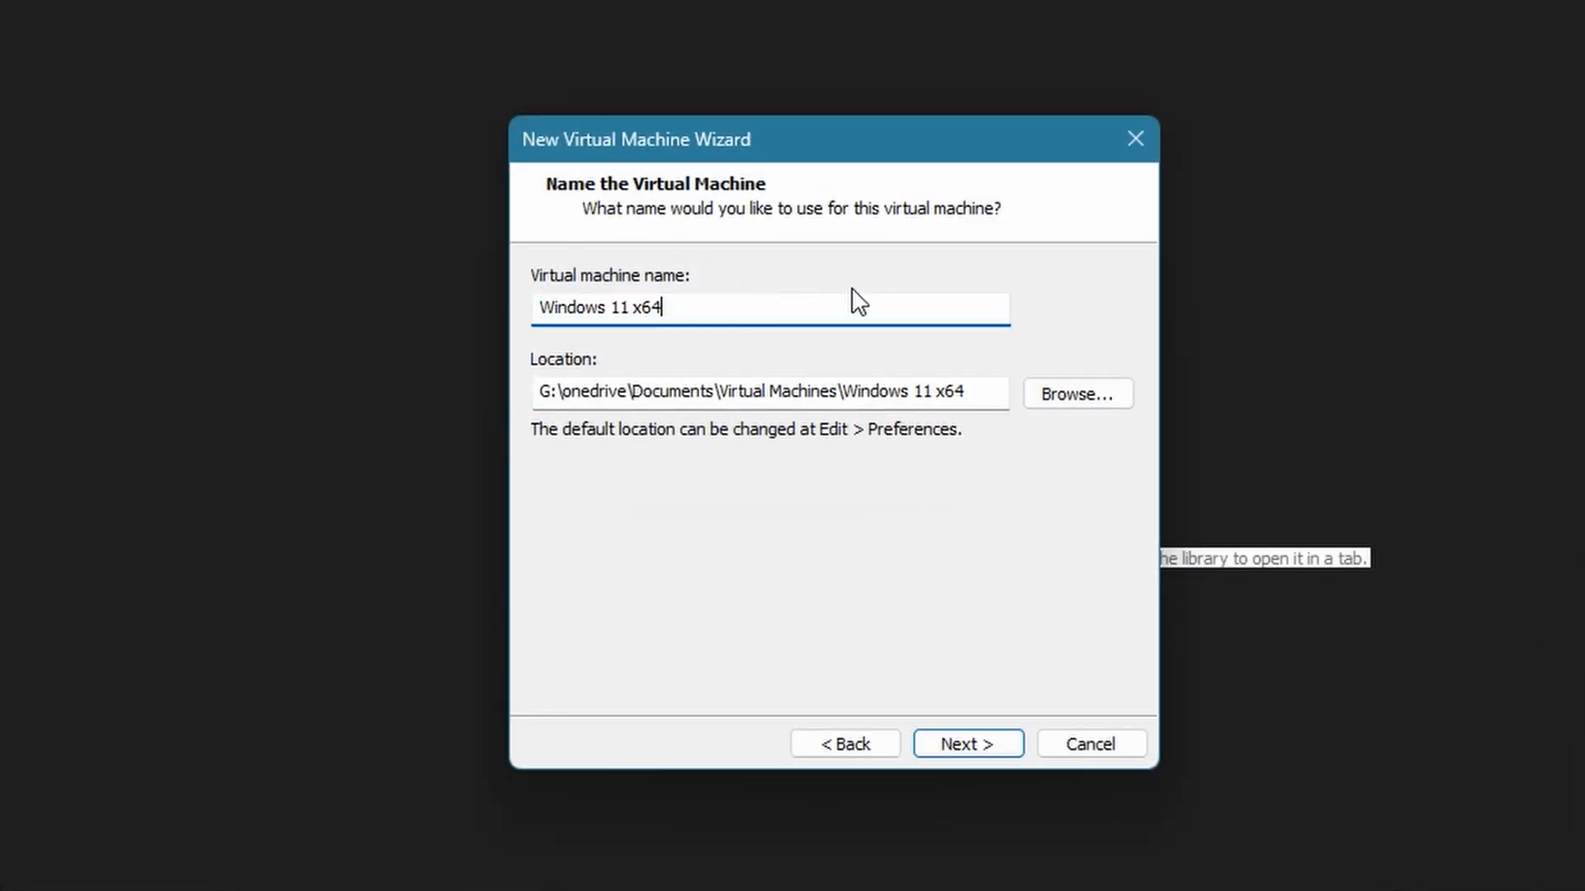
pyautogui.write('23h2')
pyautogui.click(954, 727)
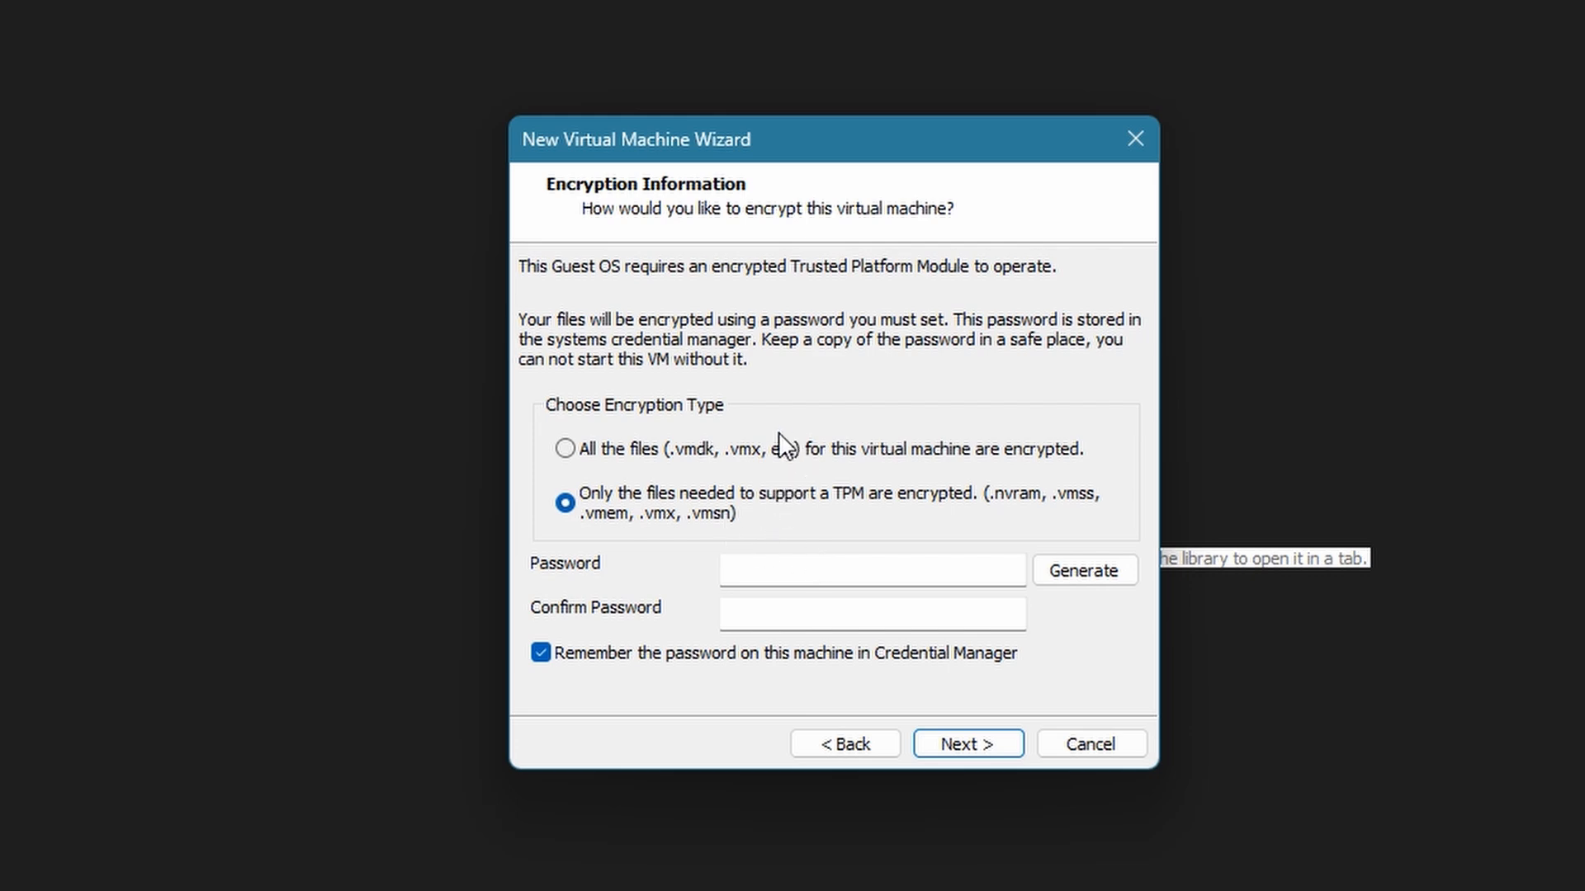
# Try to proceed without an encryption password, both with and without remembering it in Credential Manager.
pyautogui.click(977, 745)
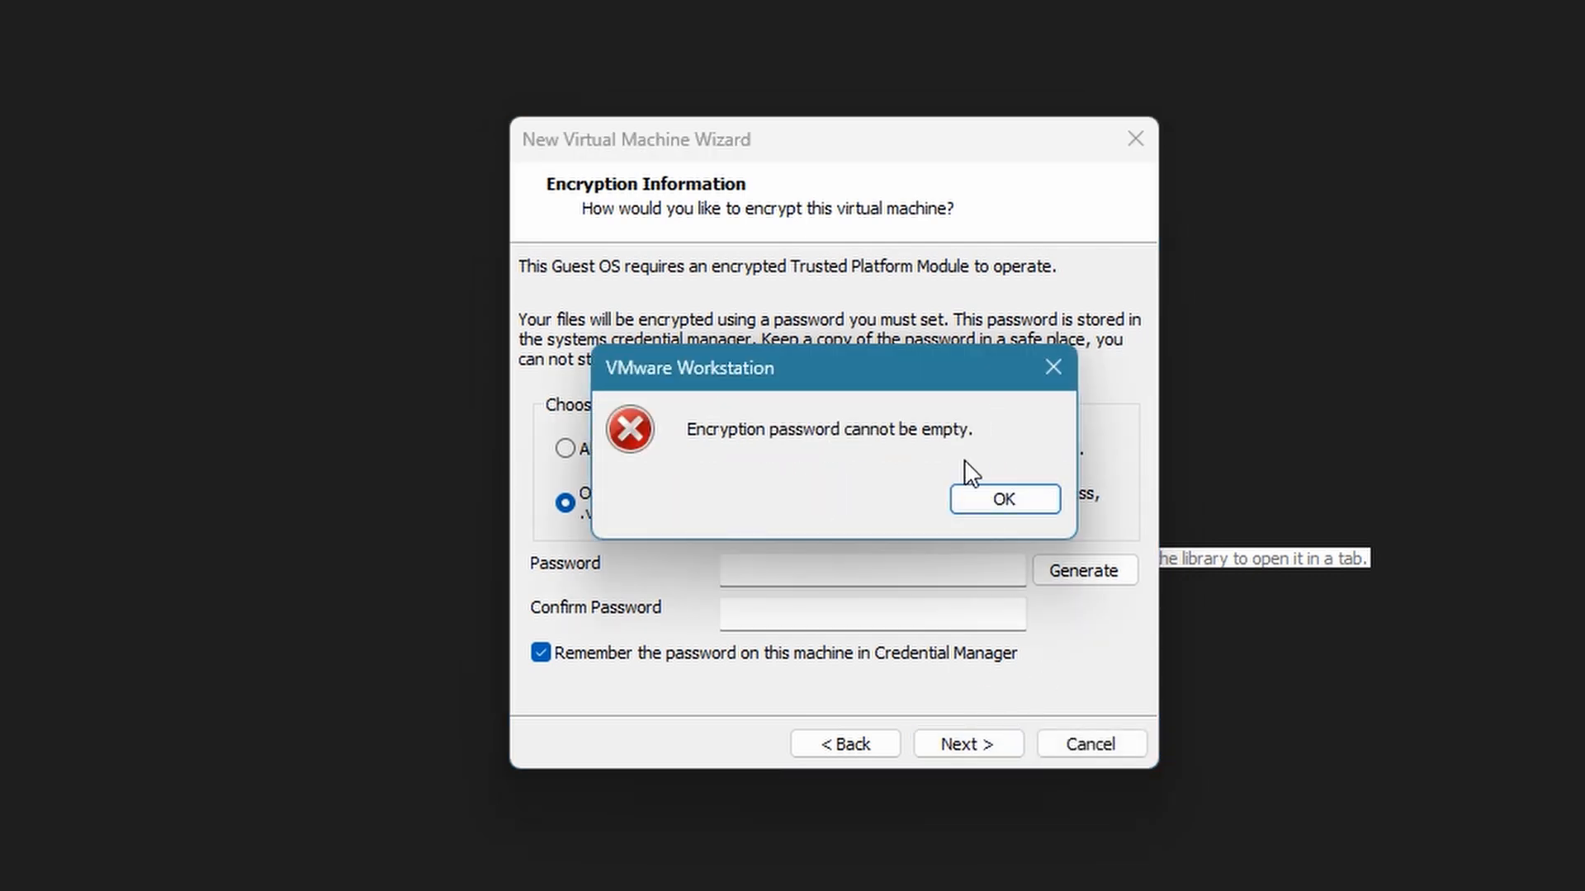
pyautogui.click(998, 498)
pyautogui.click(567, 660)
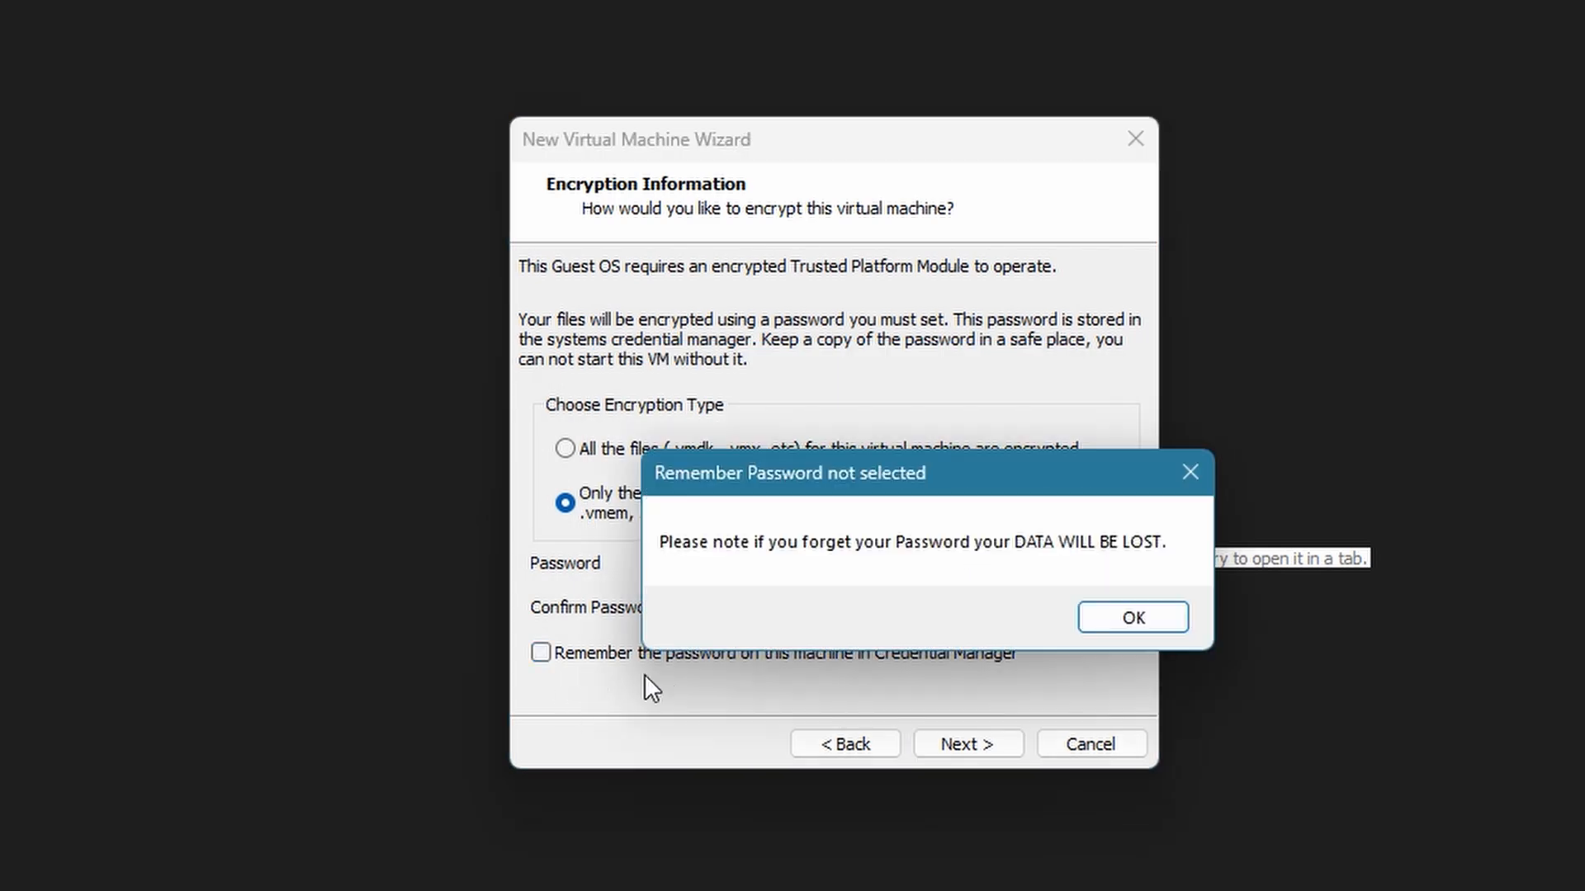
pyautogui.click(1182, 619)
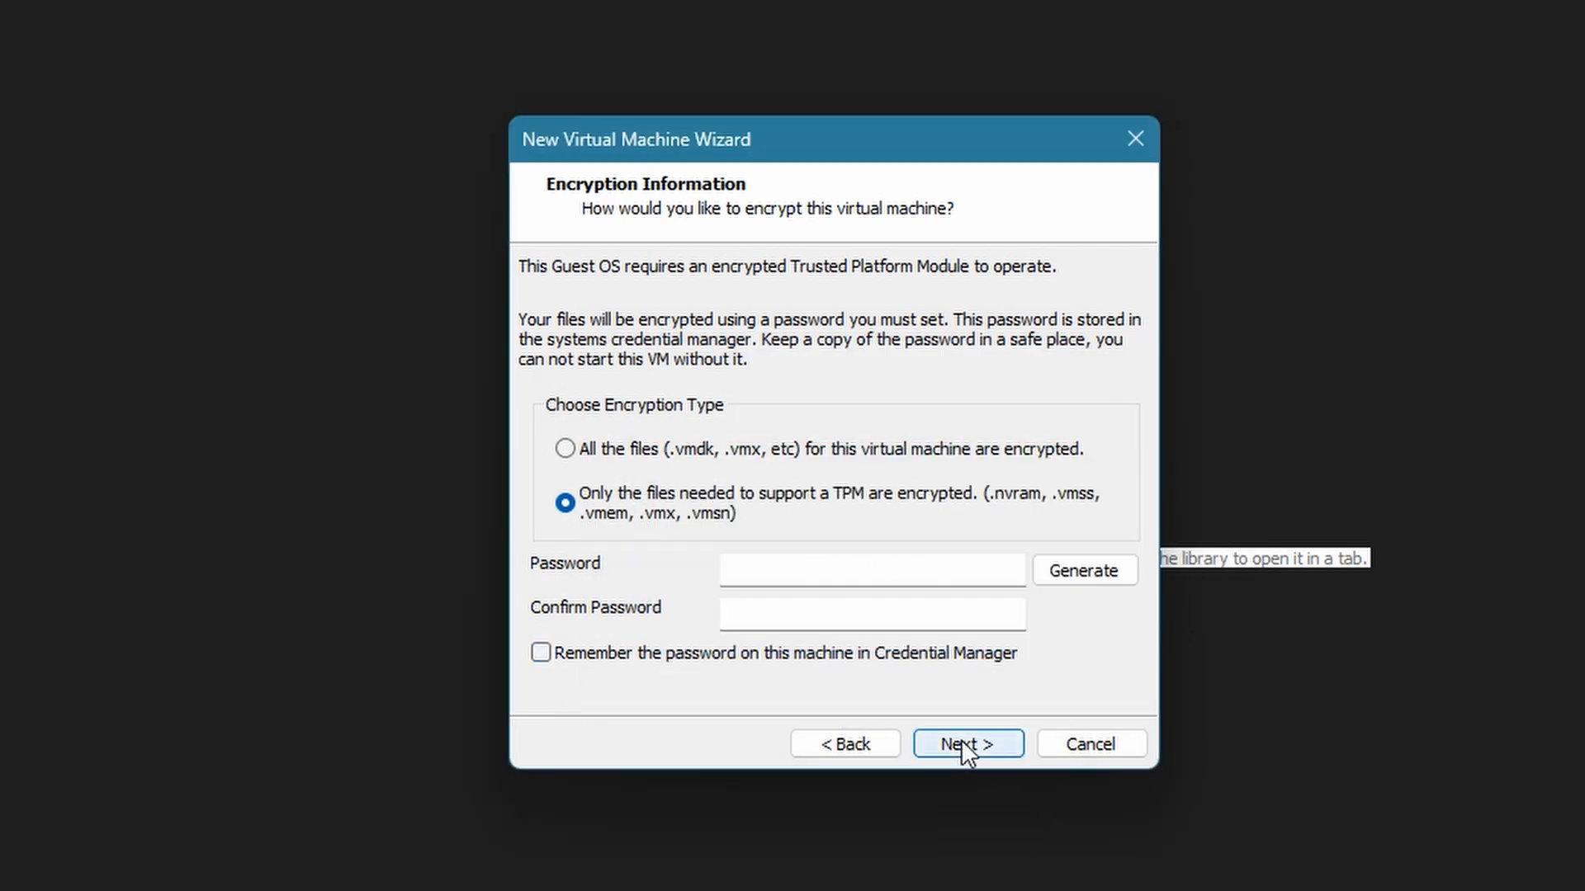
pyautogui.click(962, 743)
pyautogui.click(1003, 500)
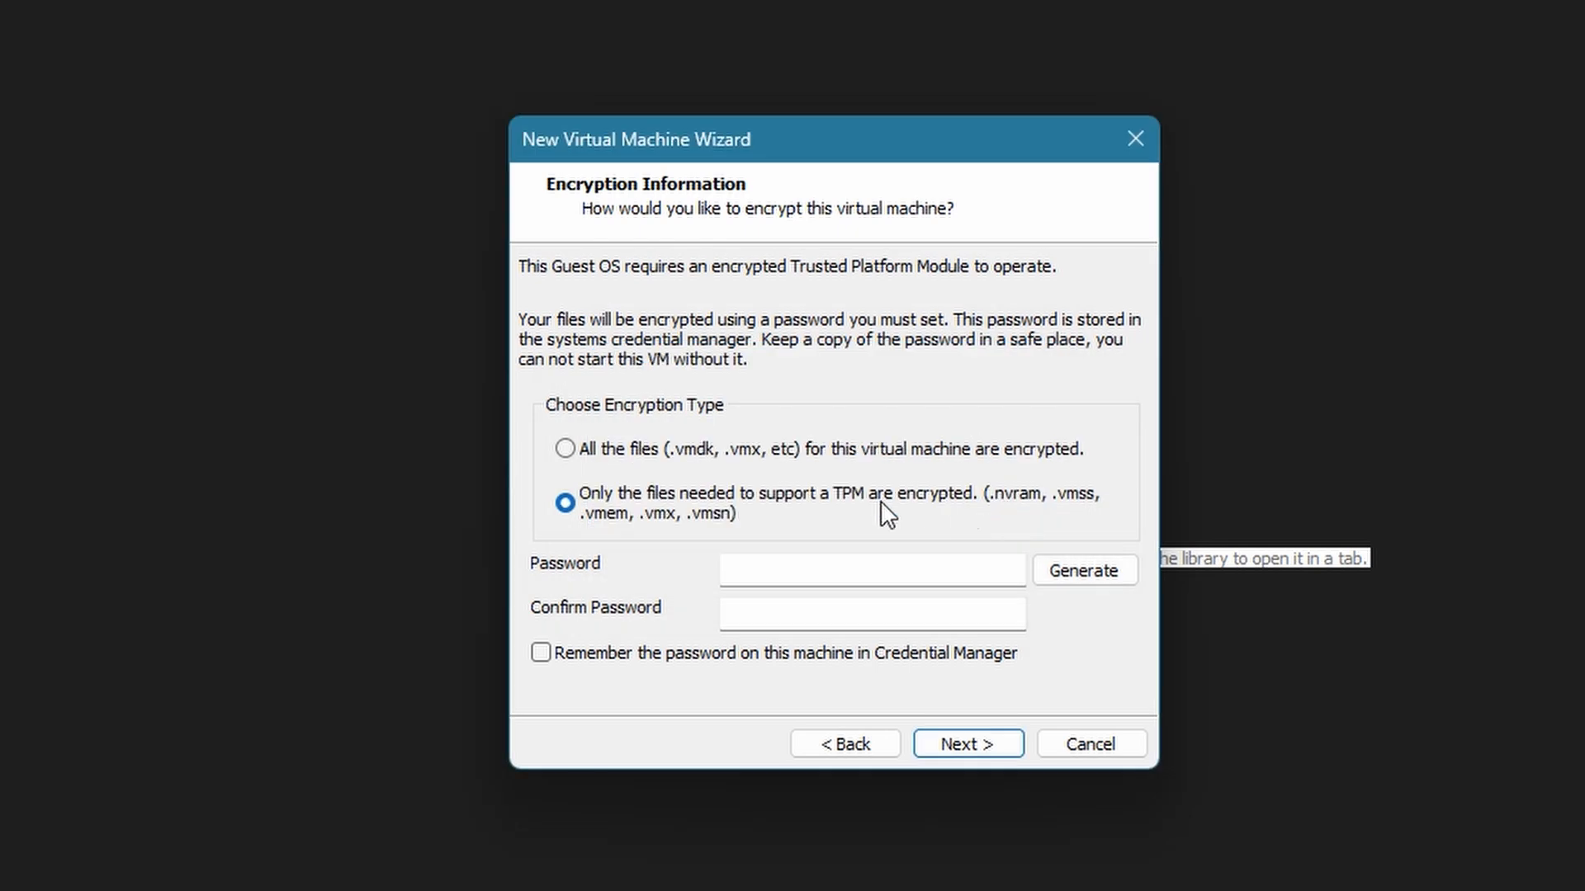
pyautogui.click(539, 653)
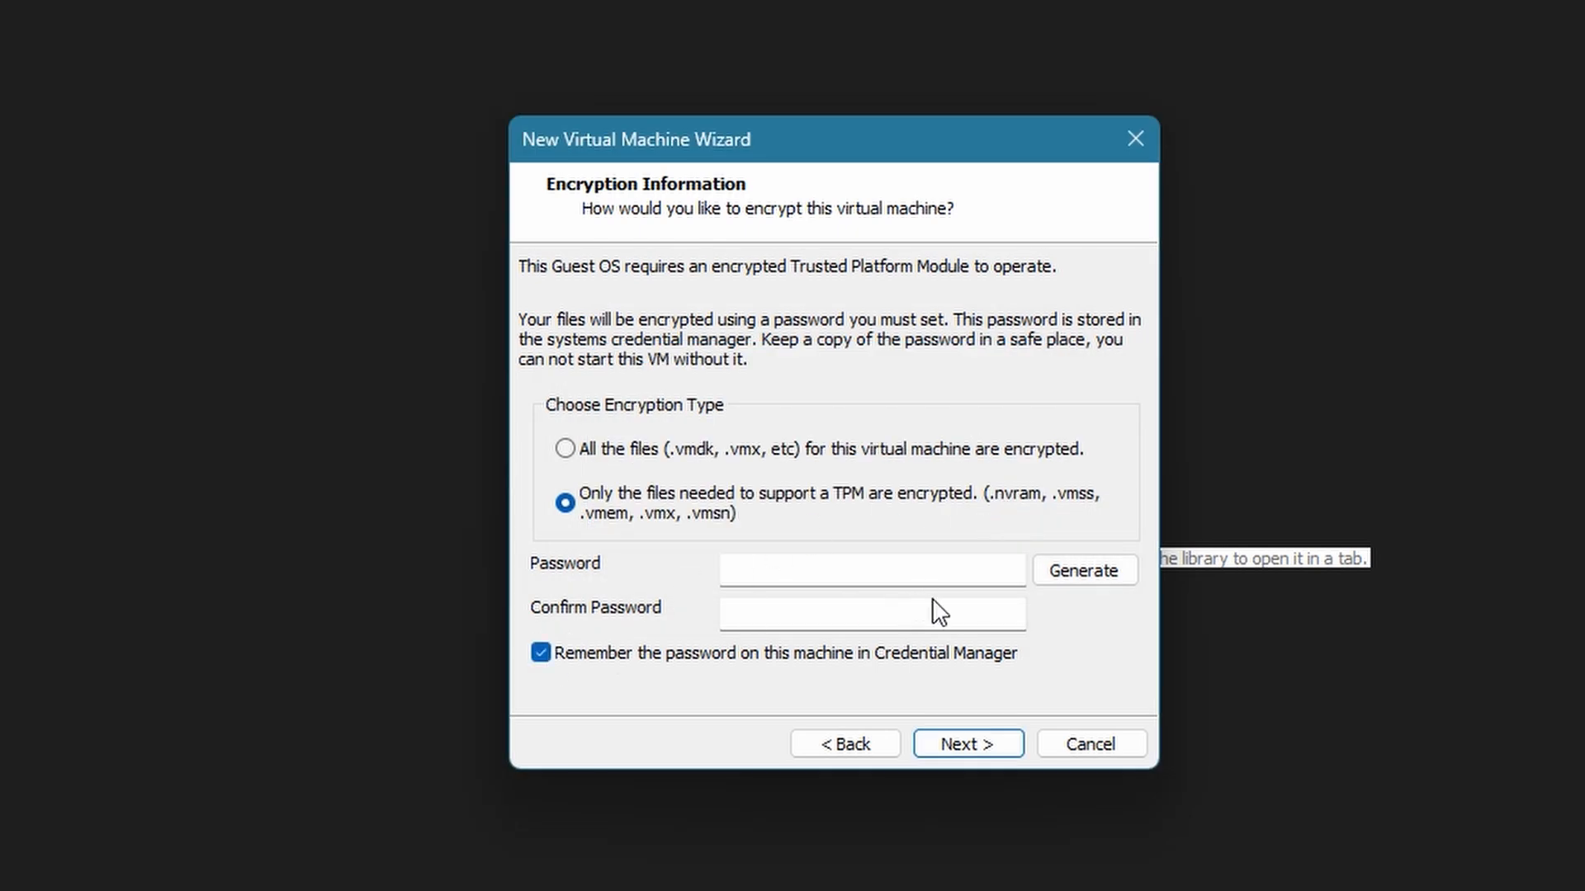
# Enter and confirm the encryption password for the TPM support files and proceed.
pyautogui.click(900, 567)
pyautogui.write('•••••••')
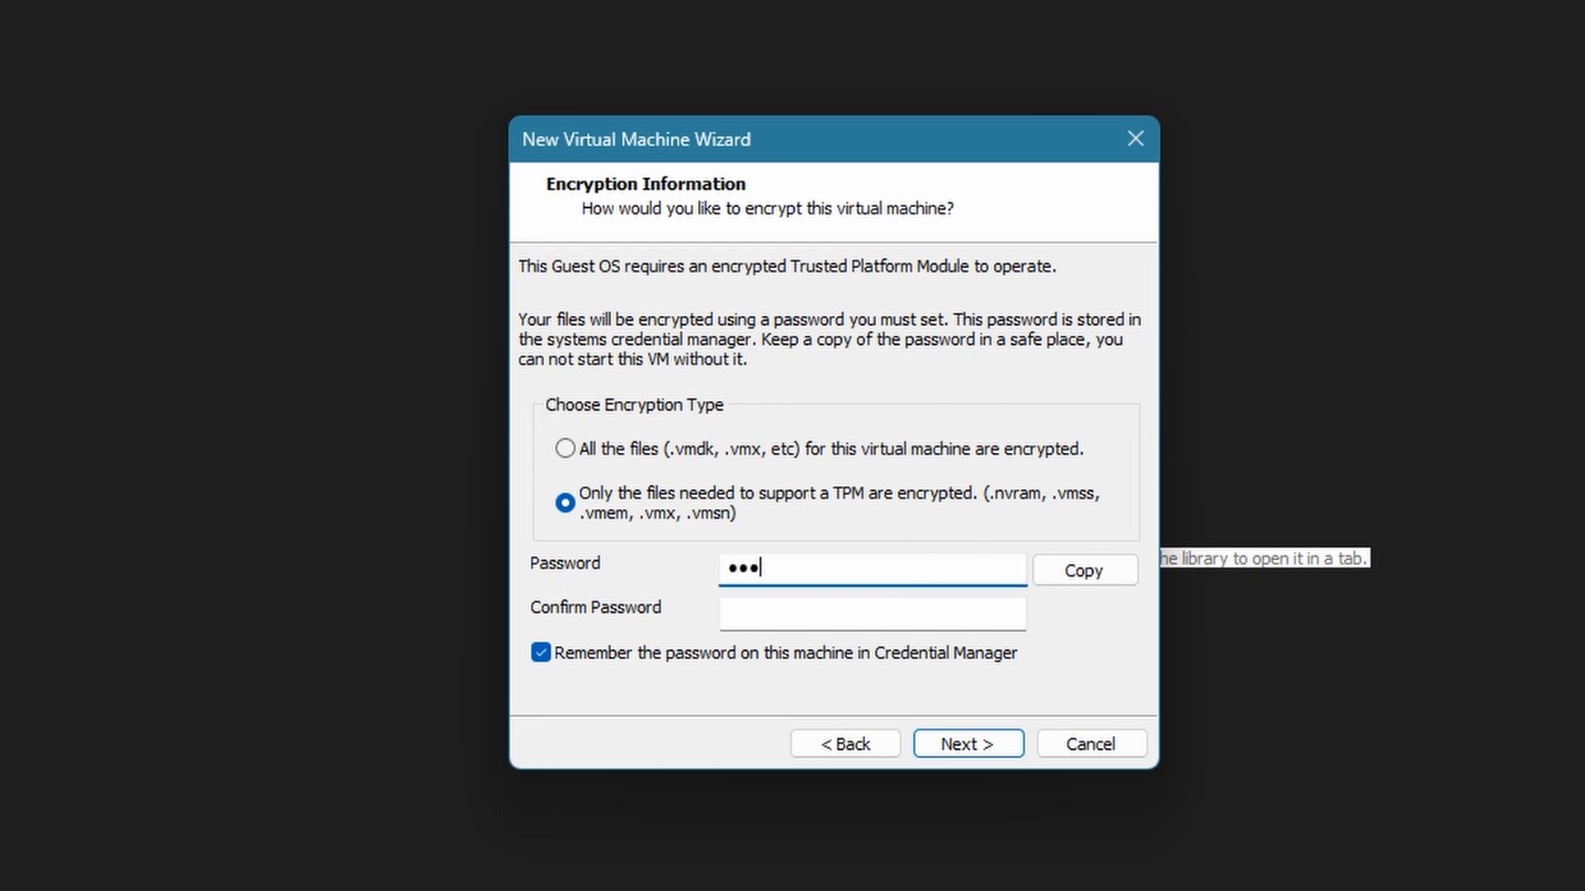
pyautogui.write('•')
pyautogui.click(844, 621)
pyautogui.write('••••')
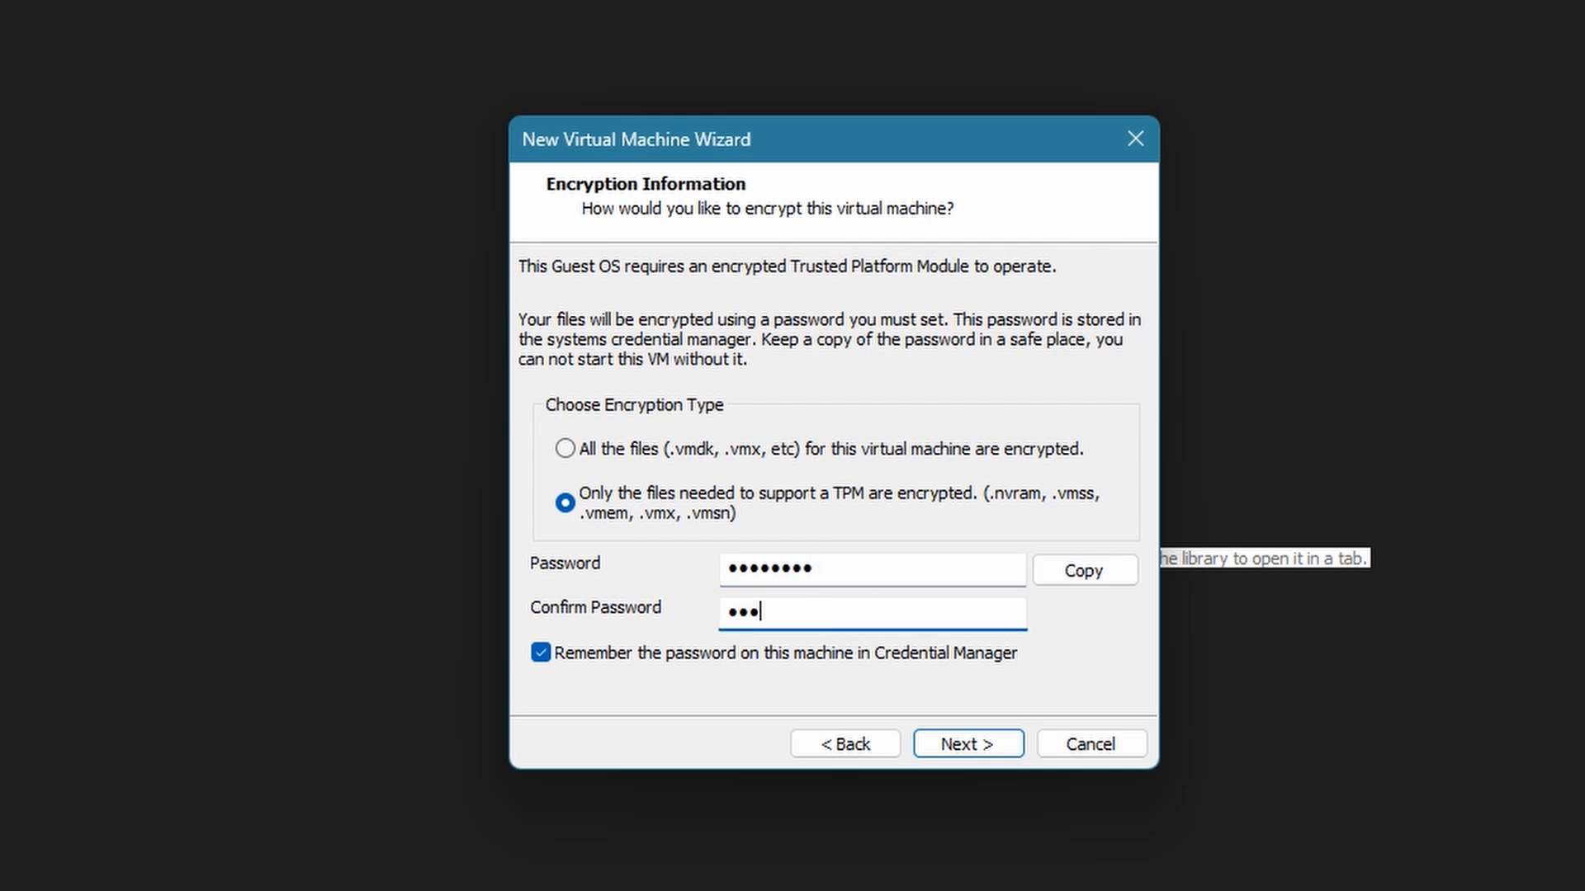
pyautogui.write('••••')
pyautogui.click(980, 748)
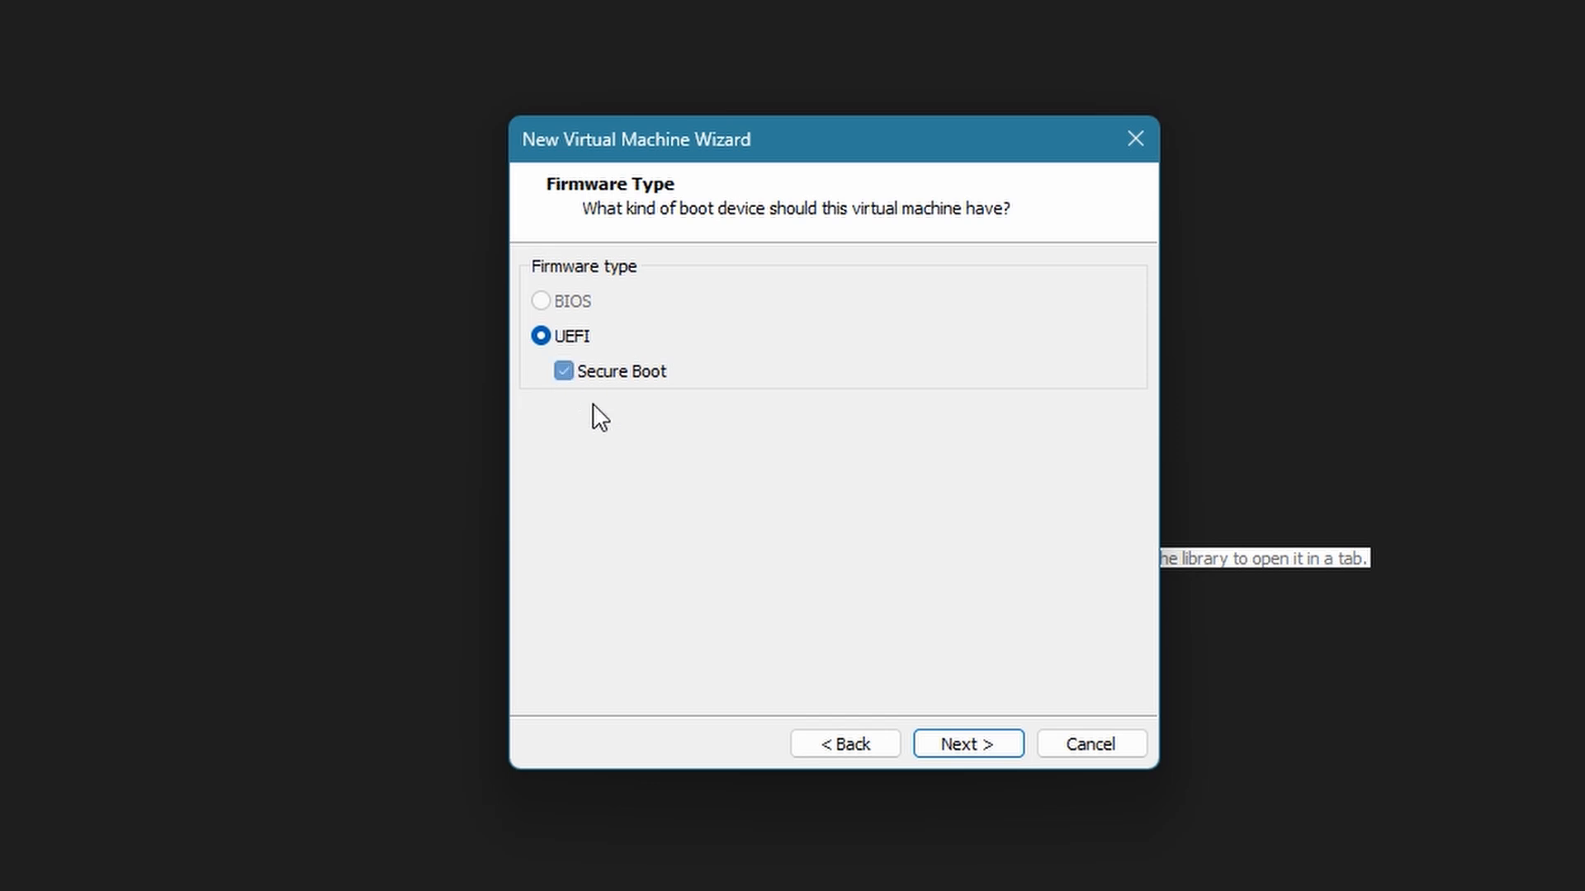
# Accept UEFI firmware with Secure Boot and set the processors to 2 with 2 cores each.
pyautogui.click(936, 740)
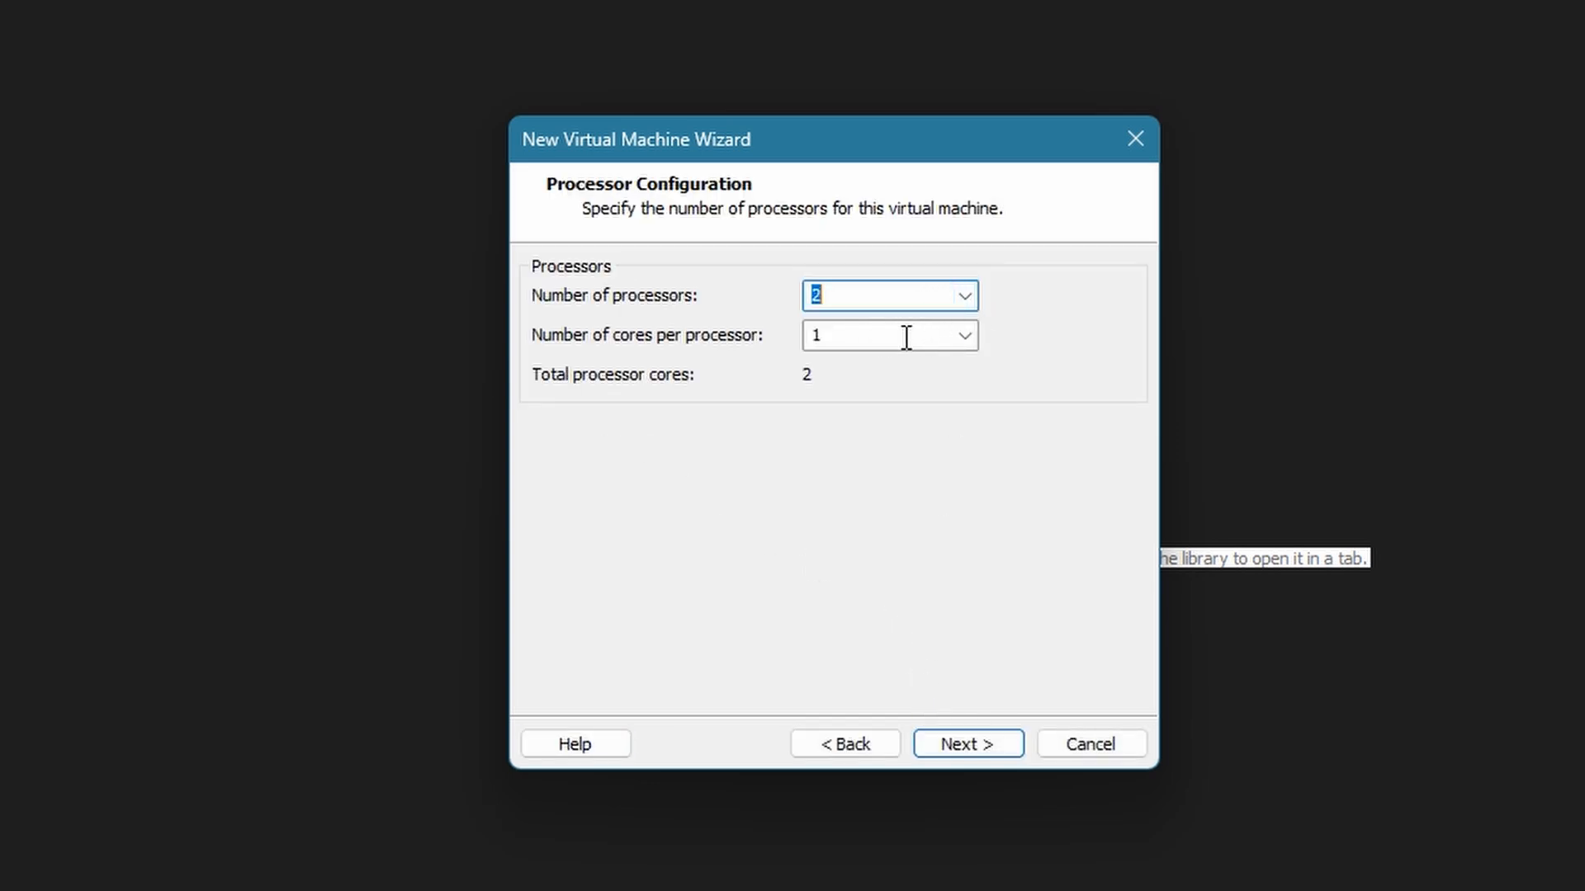
pyautogui.click(966, 335)
pyautogui.click(844, 372)
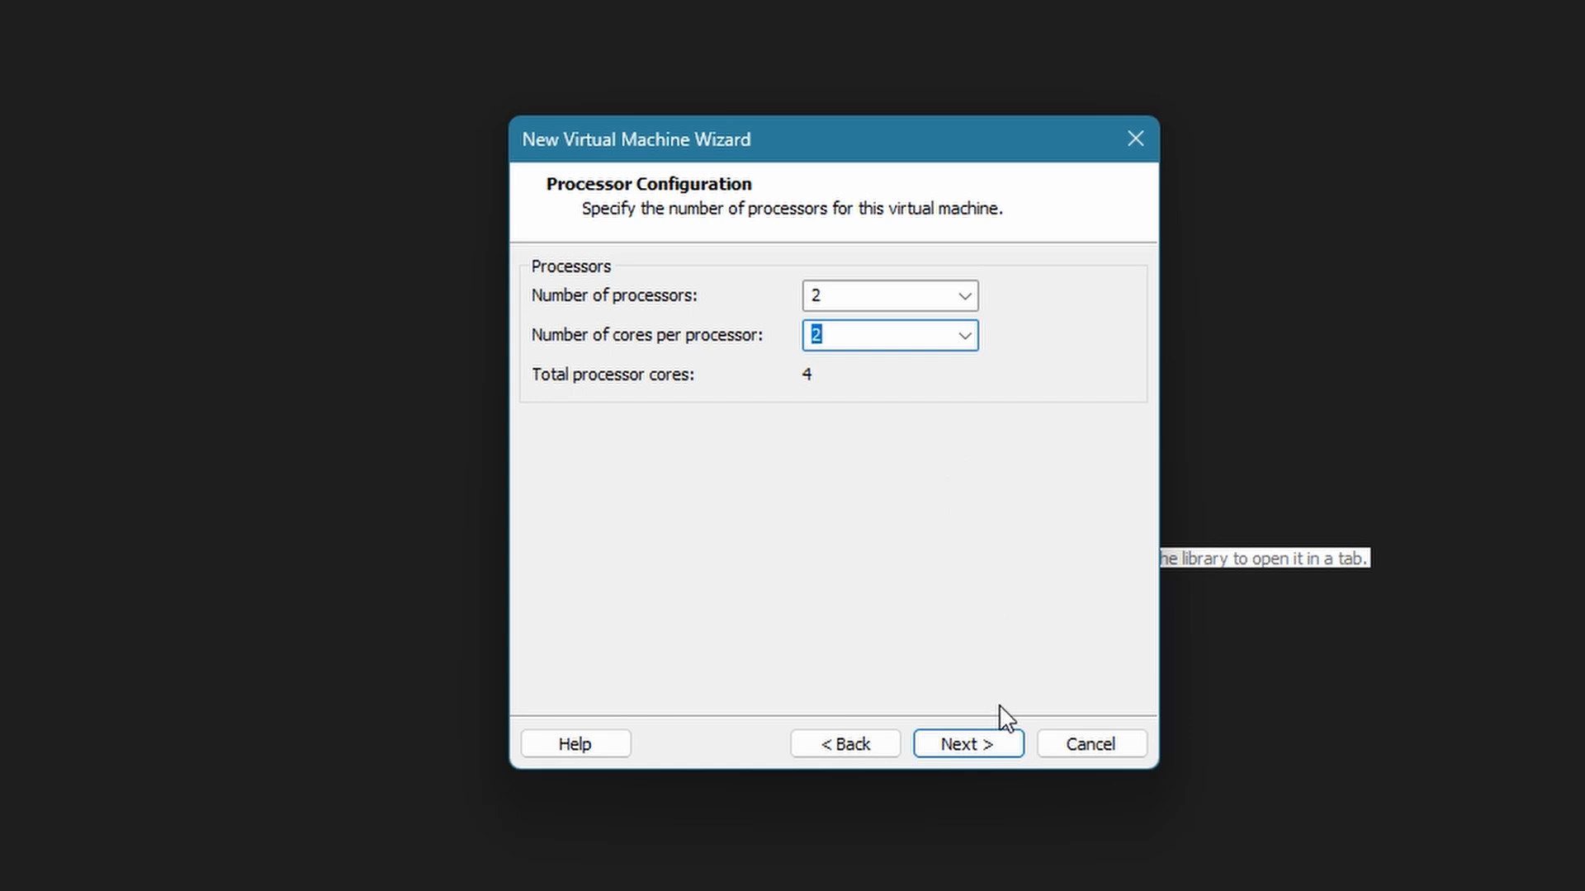
pyautogui.click(978, 751)
# Set the virtual machine's memory to 16384 MB and proceed to the network type.
pyautogui.moveTo(611, 425); pyautogui.dragTo(616, 383)
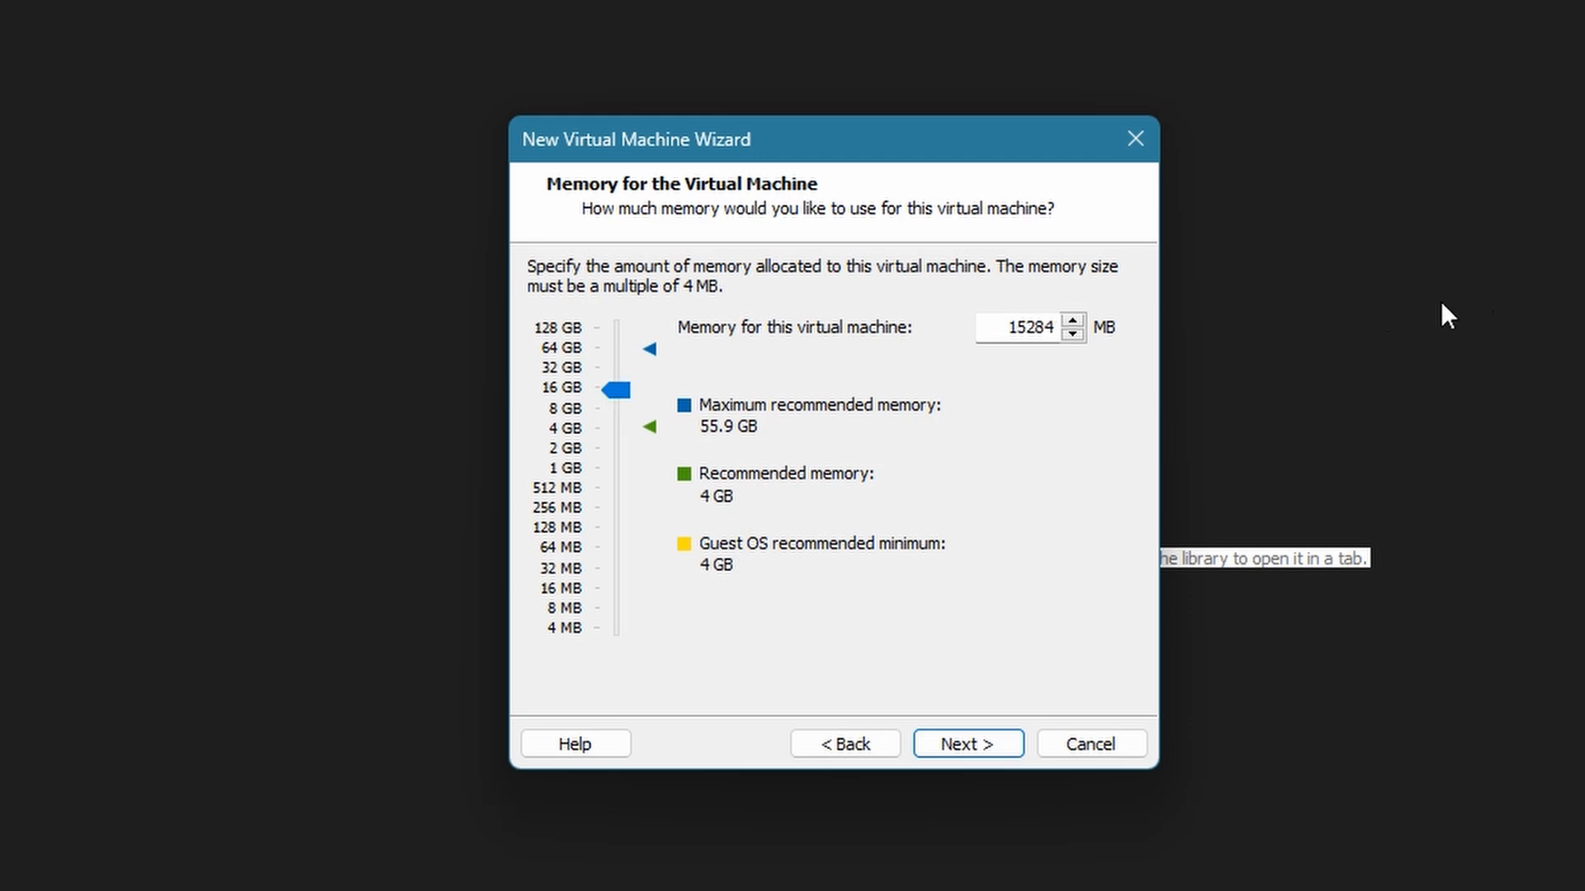
pyautogui.doubleClick(1002, 329)
pyautogui.write('164')
pyautogui.press('BackSpace')
pyautogui.write('385')
pyautogui.press('BackSpace')
pyautogui.write('4')
pyautogui.click(983, 741)
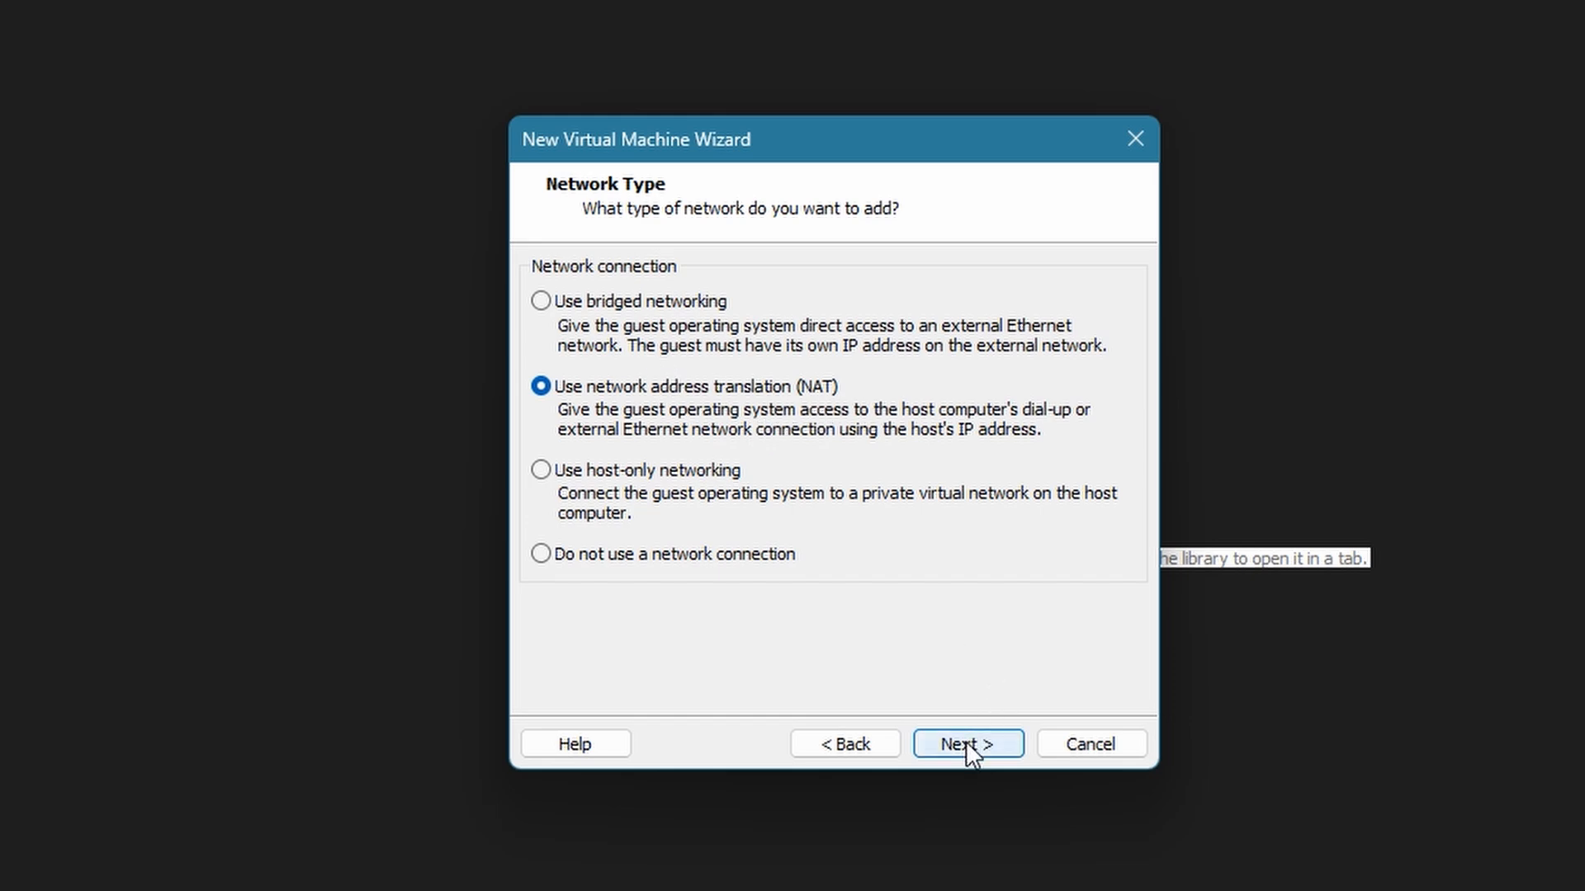
# Set the network connection to bridged networking and proceed.
pyautogui.click(540, 301)
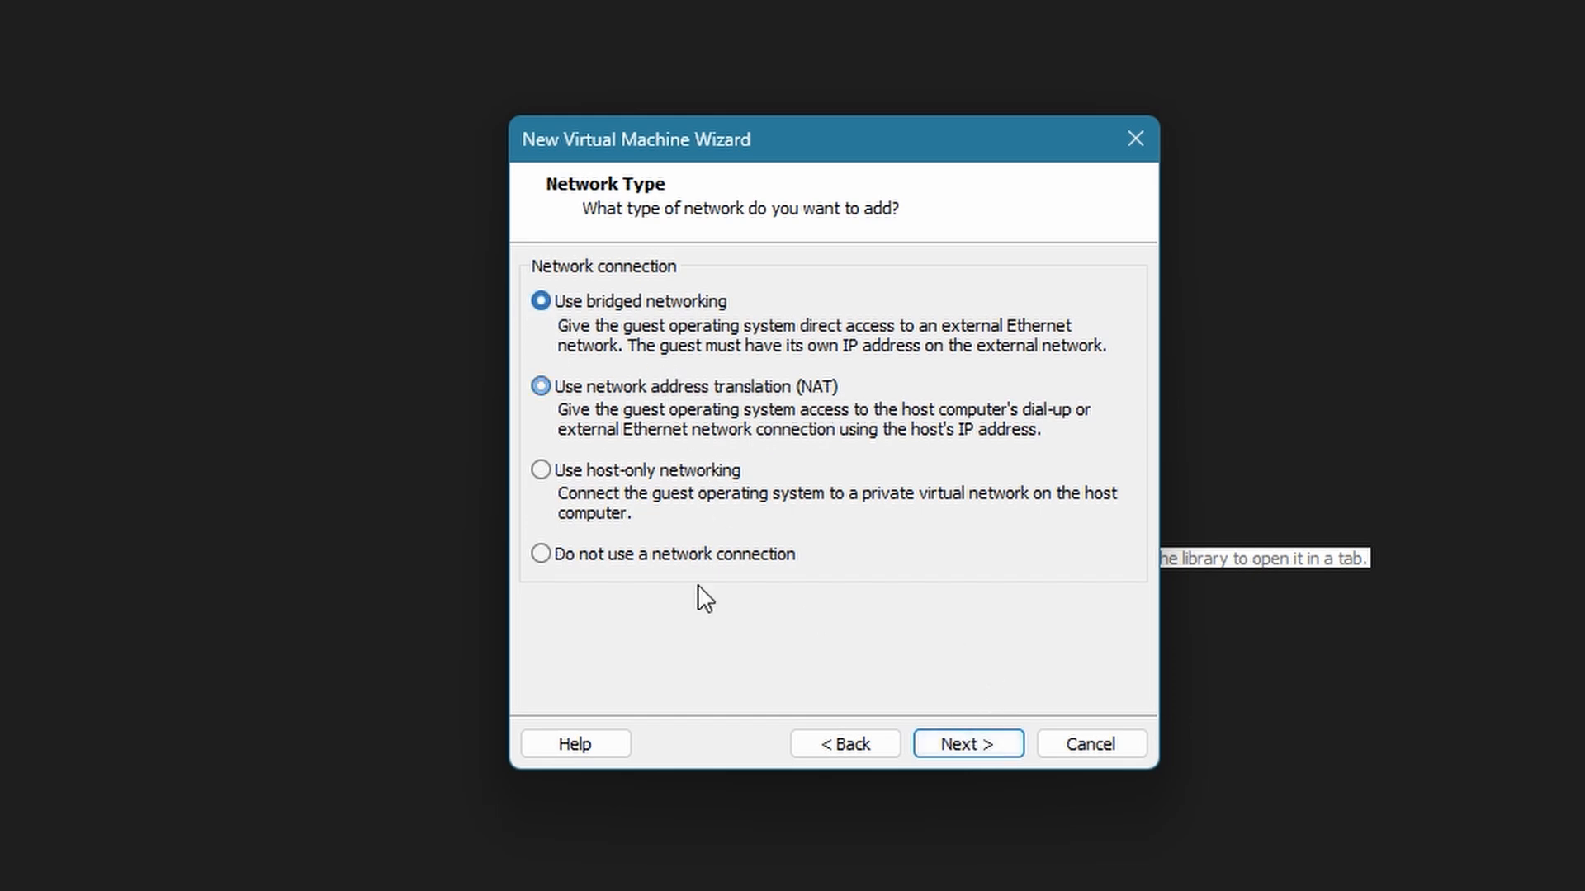
pyautogui.click(949, 744)
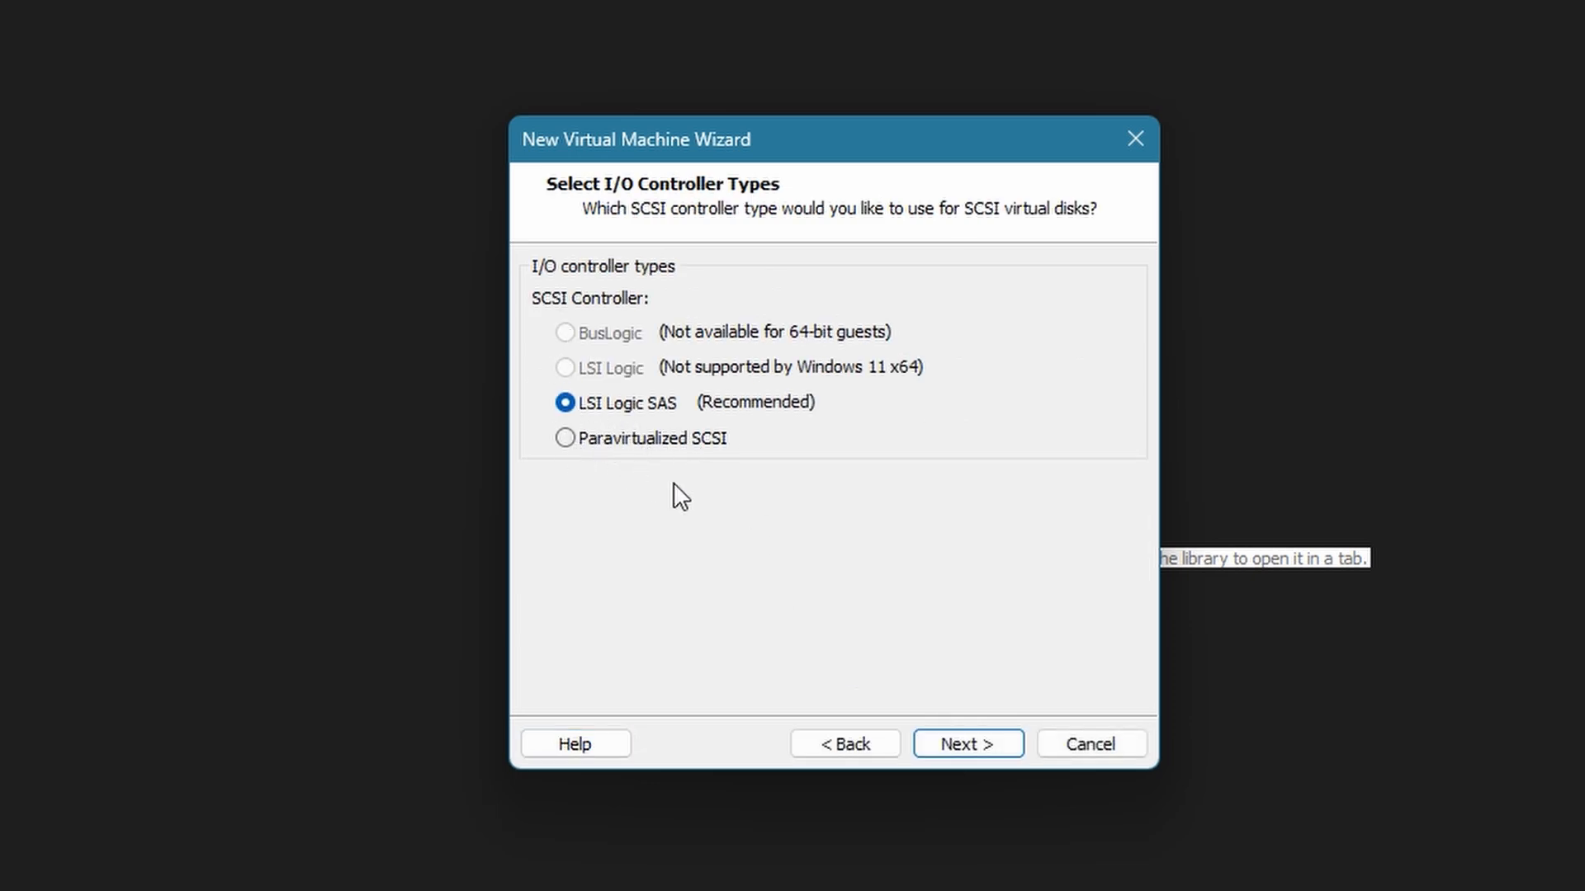
# Accept the LSI Logic SAS controller and choose SATA as the virtual disk type.
pyautogui.click(966, 742)
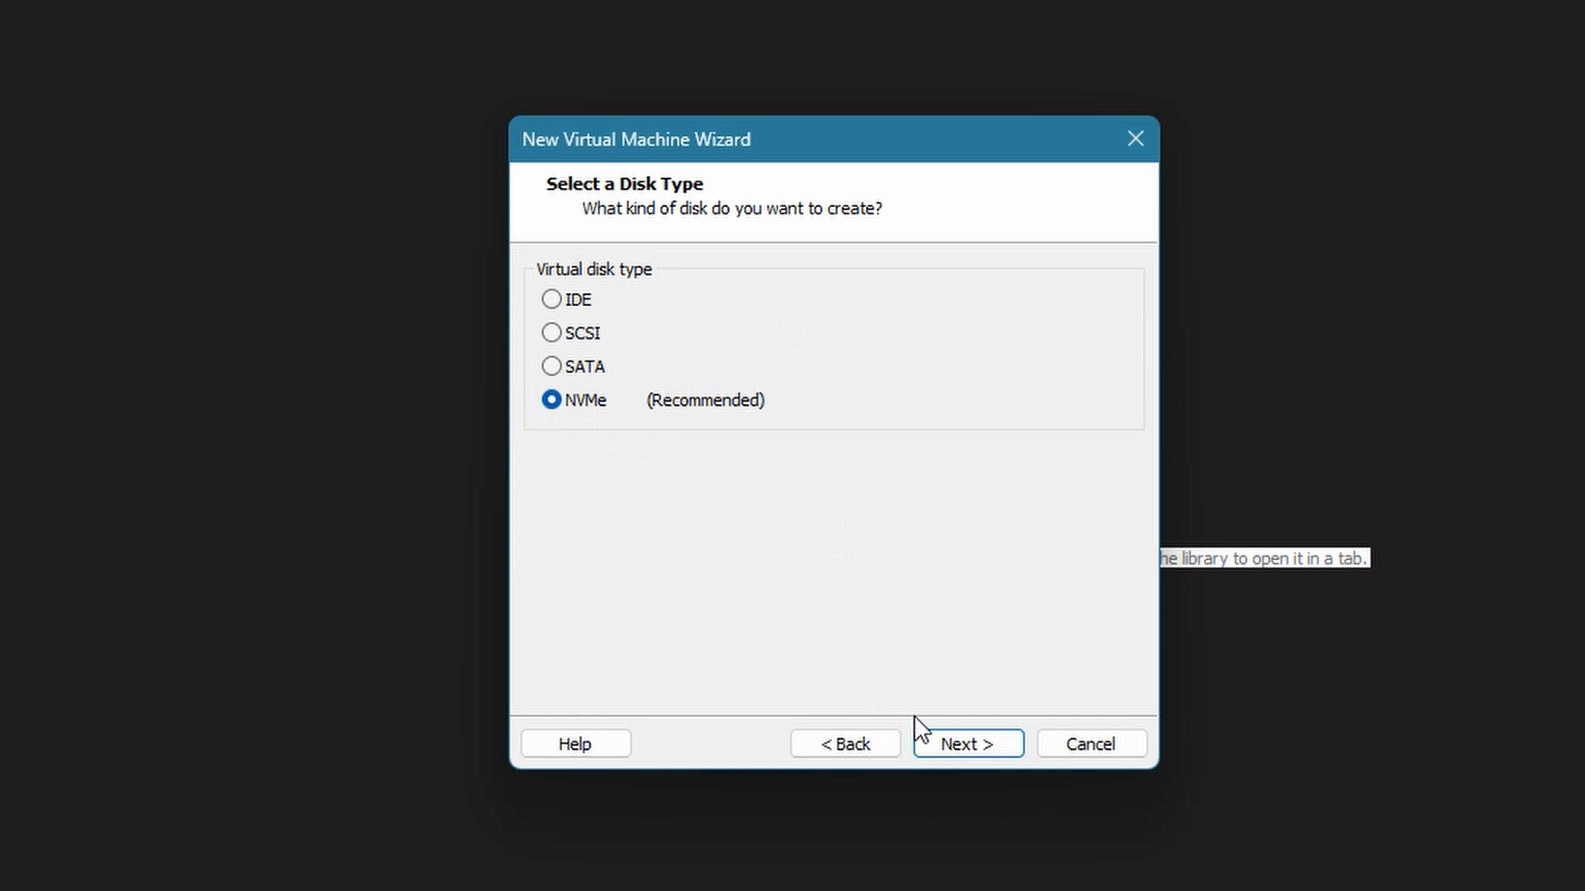
pyautogui.click(551, 368)
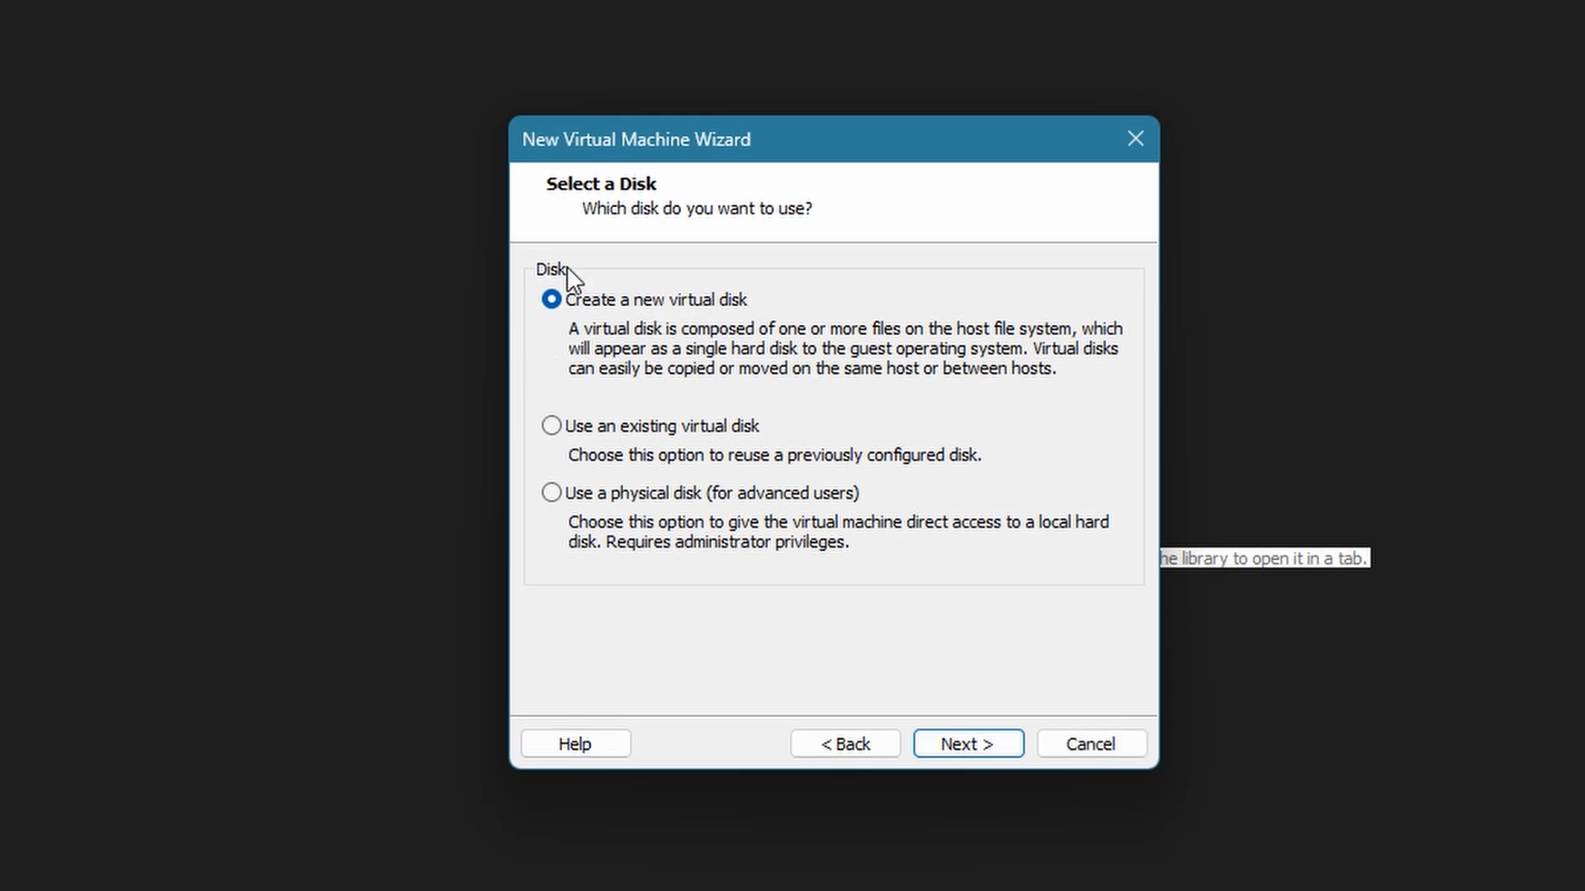
# Create a new virtual disk with a maximum size of 128 GB, stored as a single file.
pyautogui.click(1008, 742)
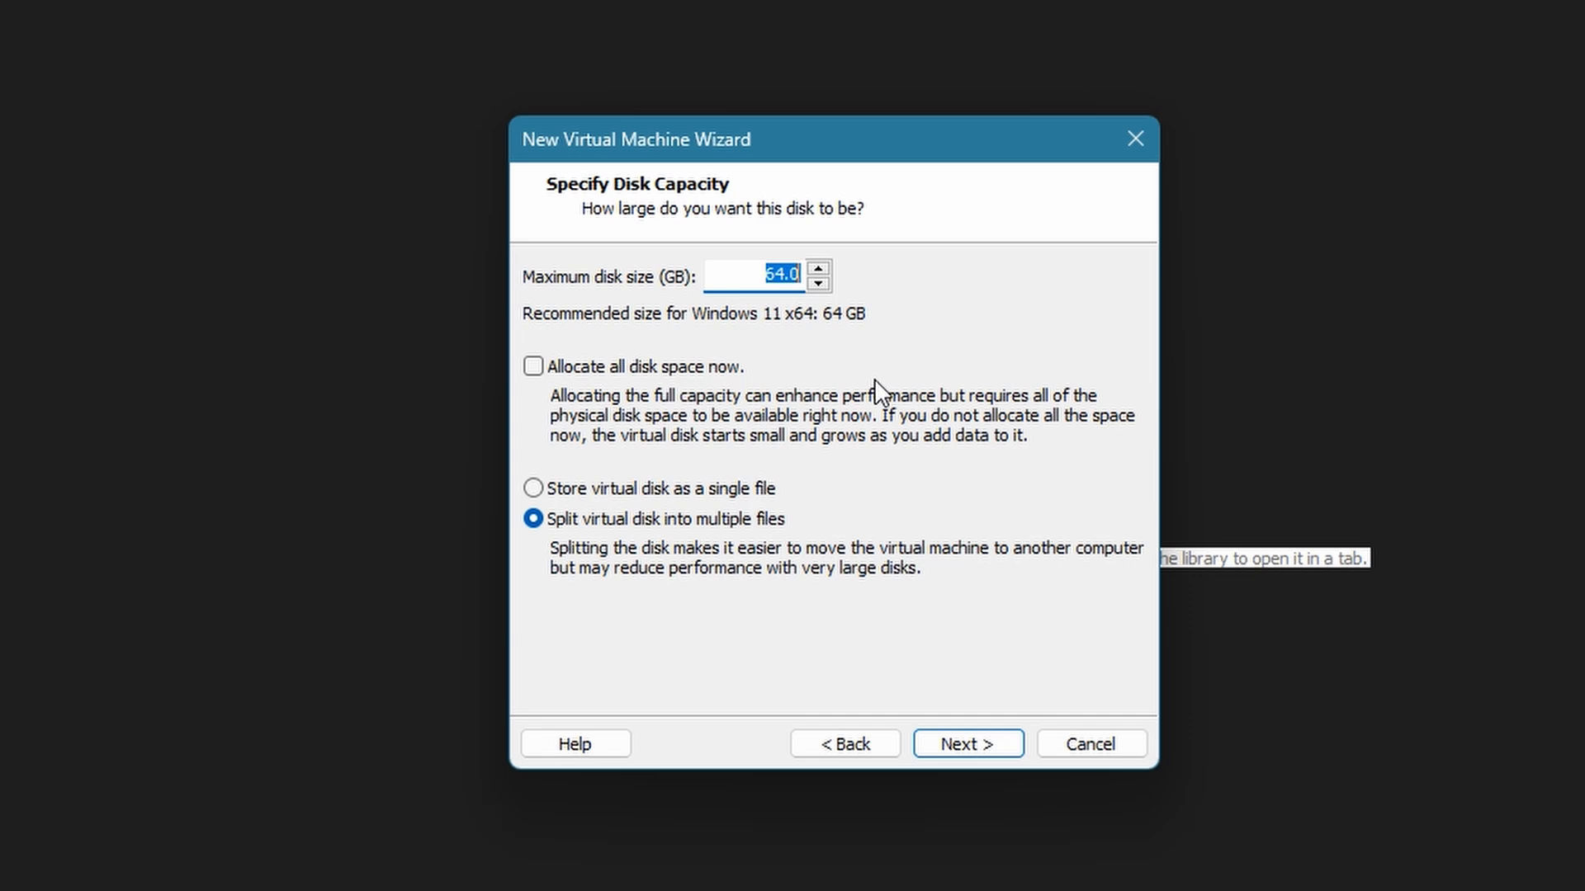
pyautogui.write('128')
pyautogui.click(533, 490)
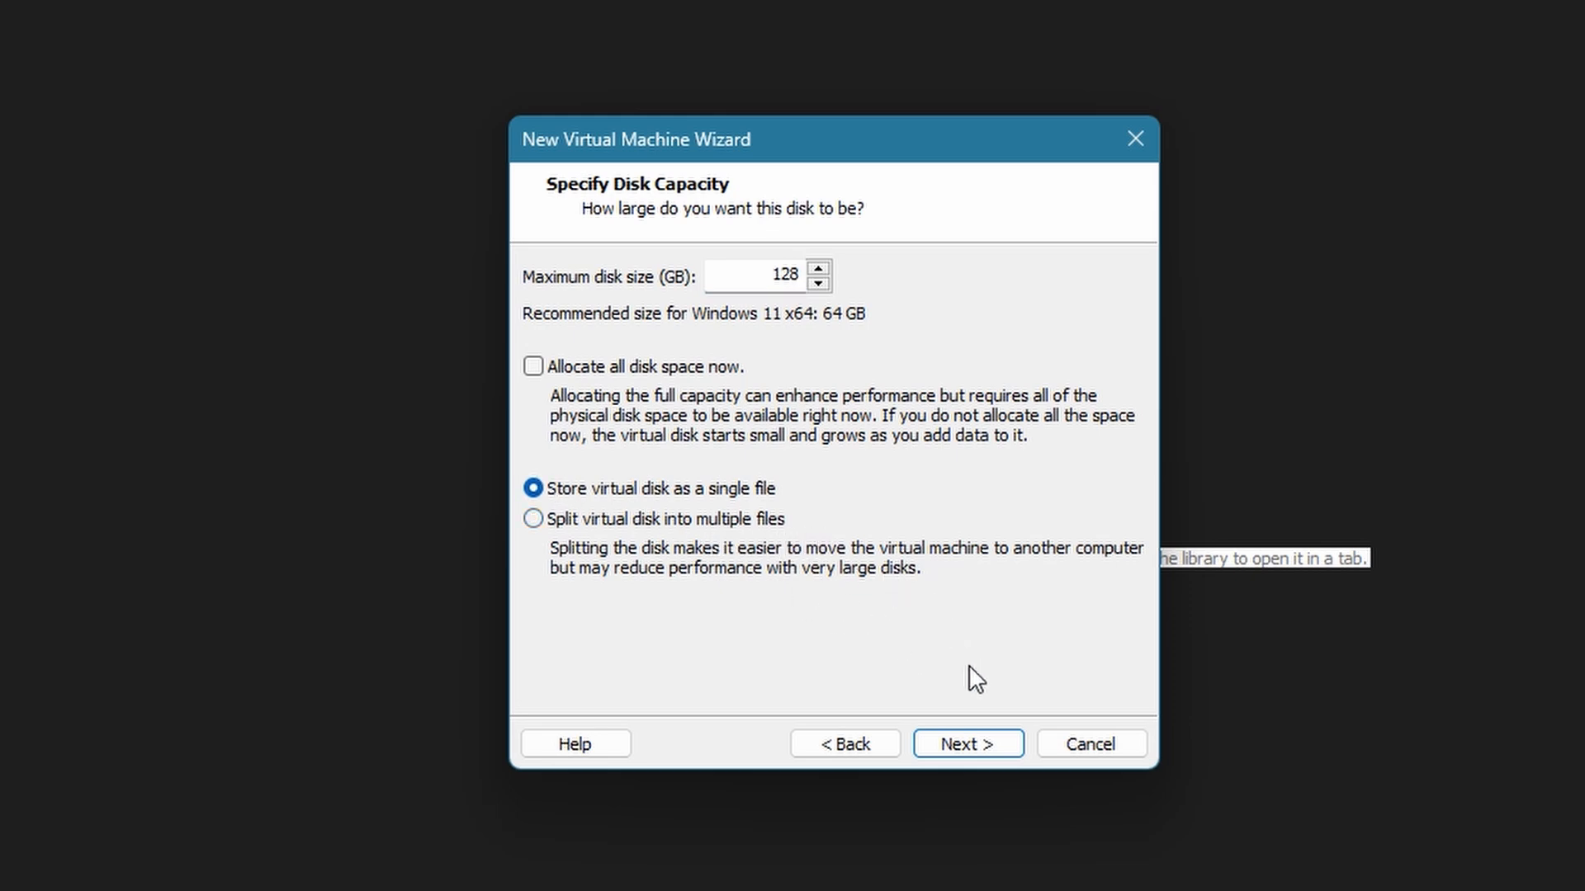
pyautogui.click(970, 743)
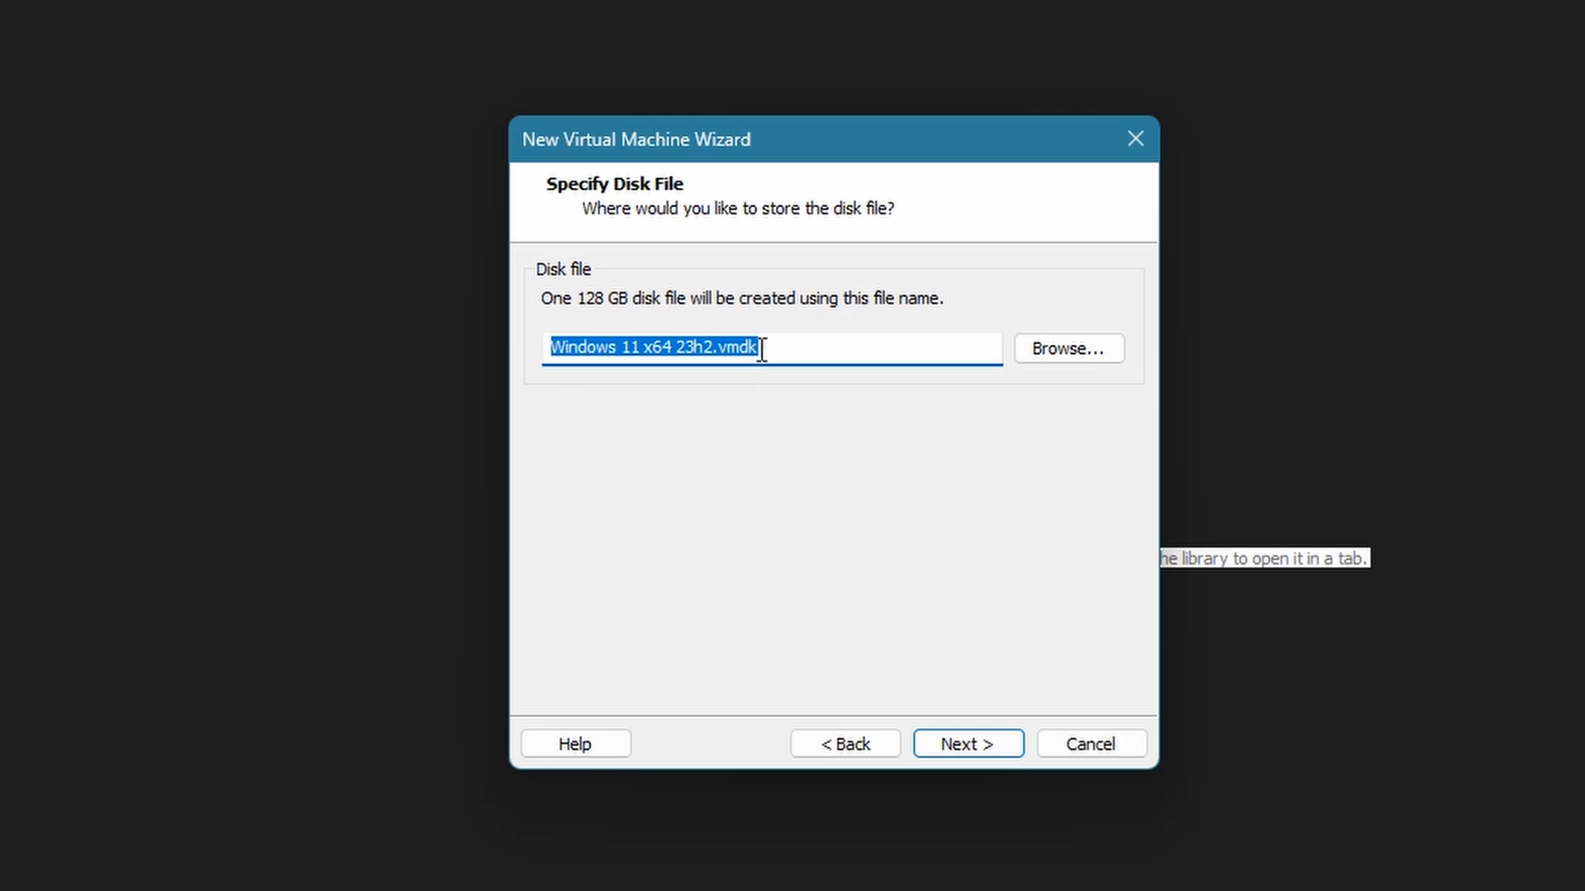
# Store the disk file as Windows 11 x64 23h2.vmdk in a new folder named vm-23h2 under H:\4ssd.
pyautogui.click(1046, 349)
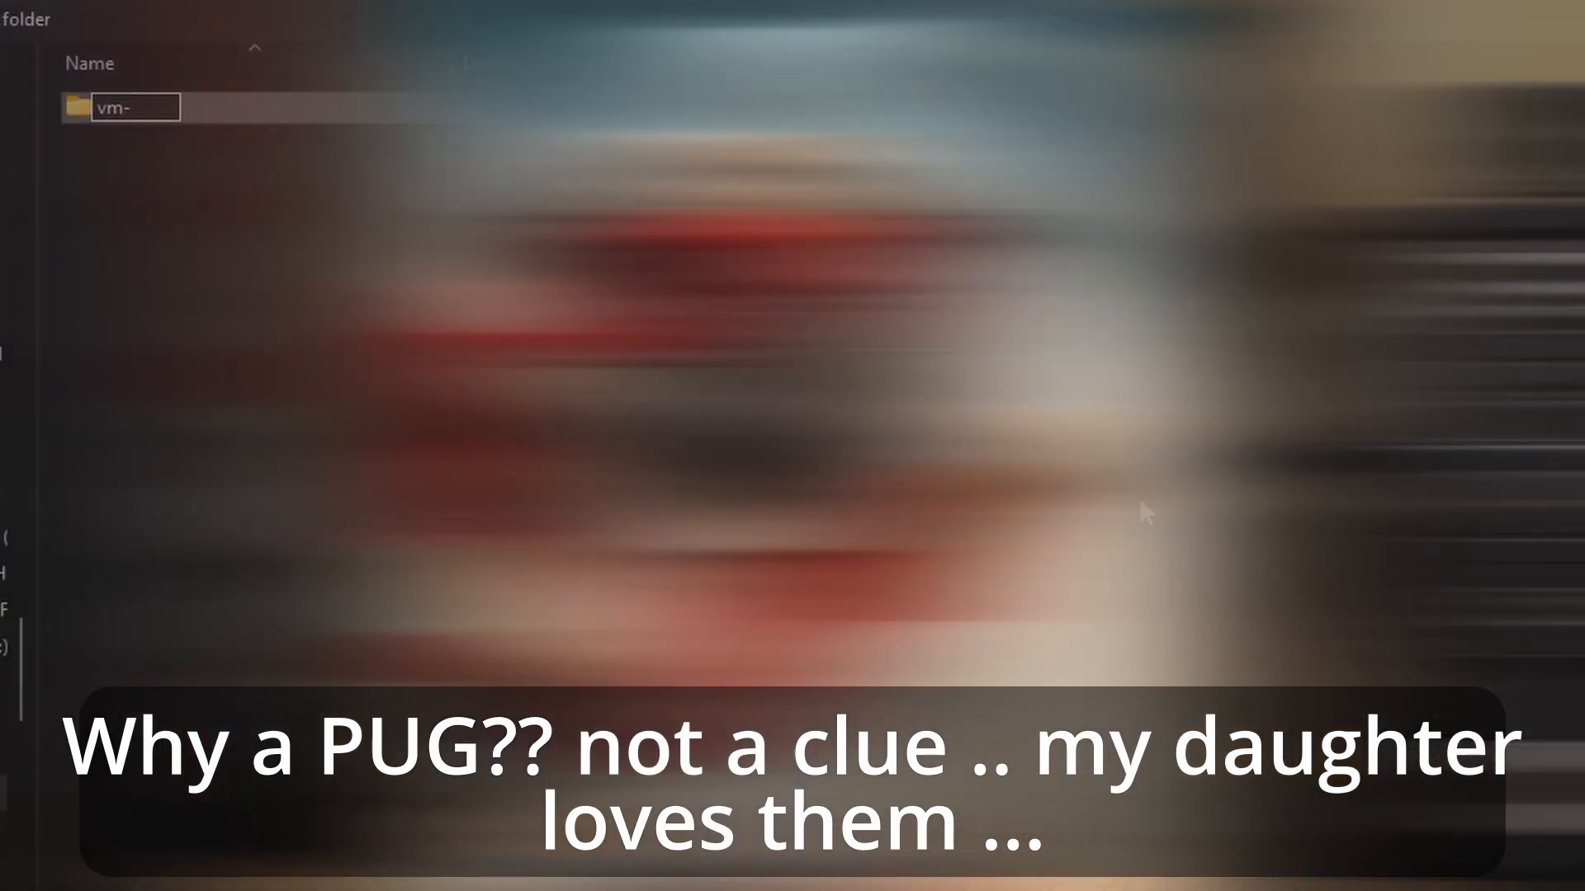
pyautogui.write('-23h2')
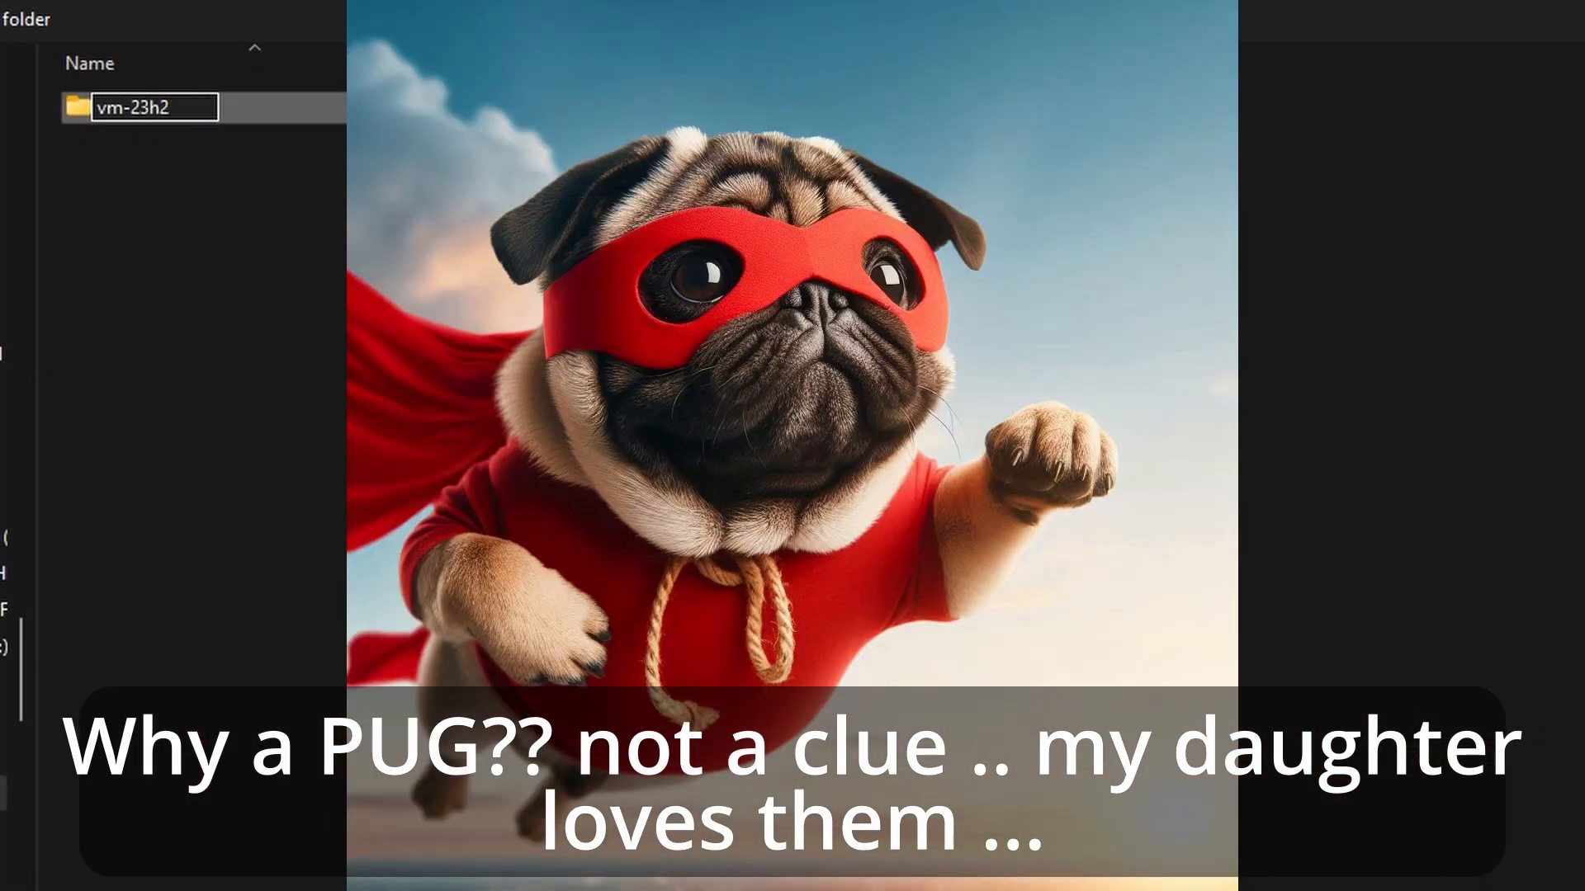
pyautogui.press('Return')
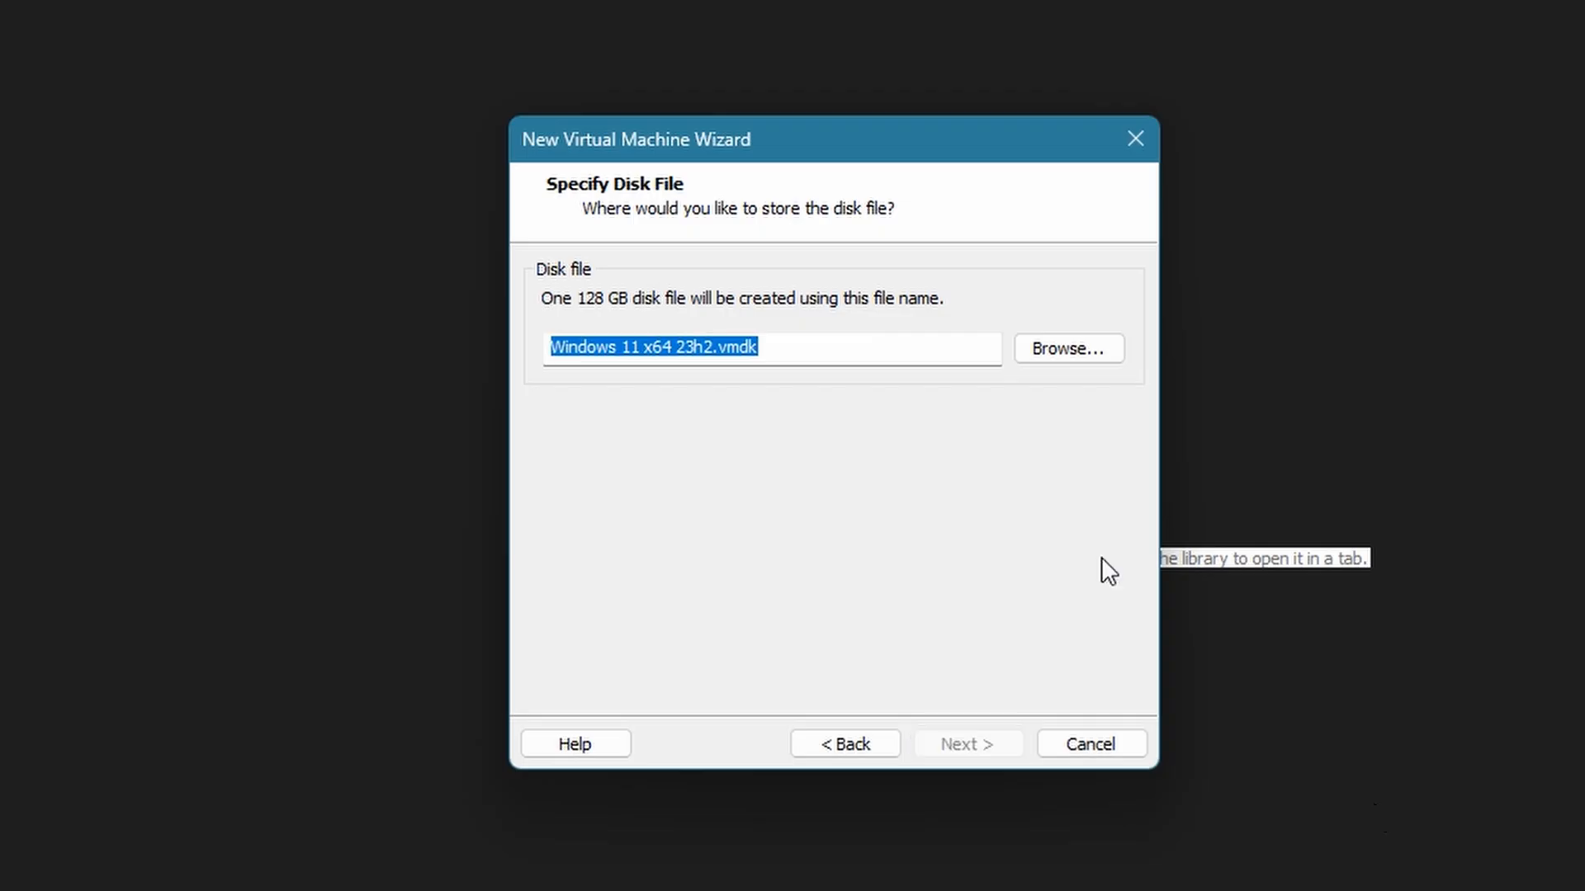
pyautogui.write('H:\\4ssd\\vm-23h2\\Windows 11 x64 23h2.vmdk')
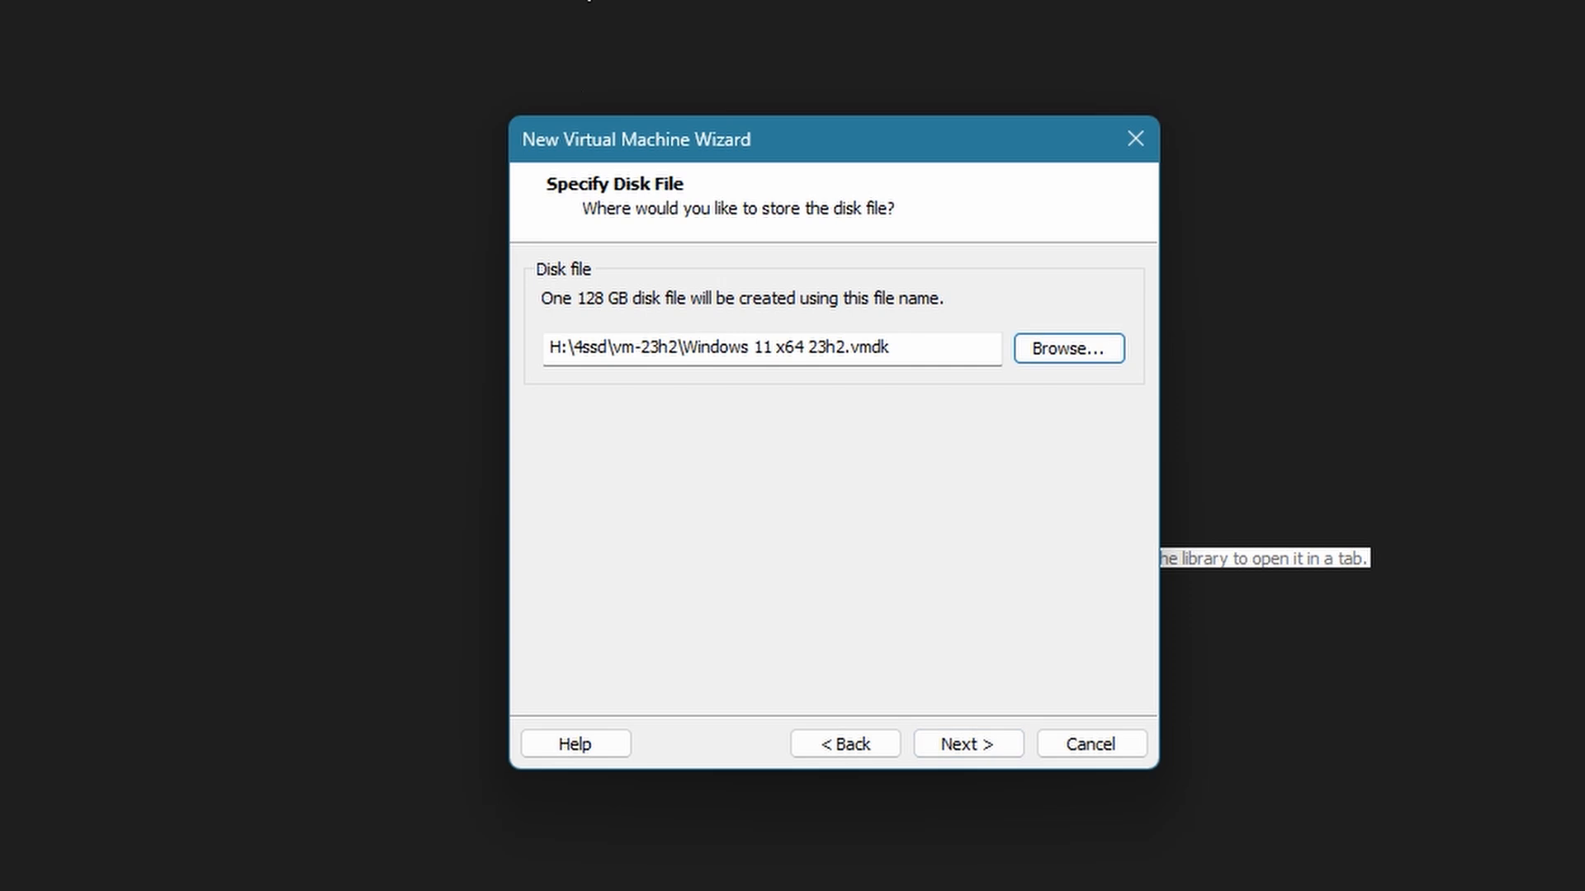
pyautogui.click(973, 746)
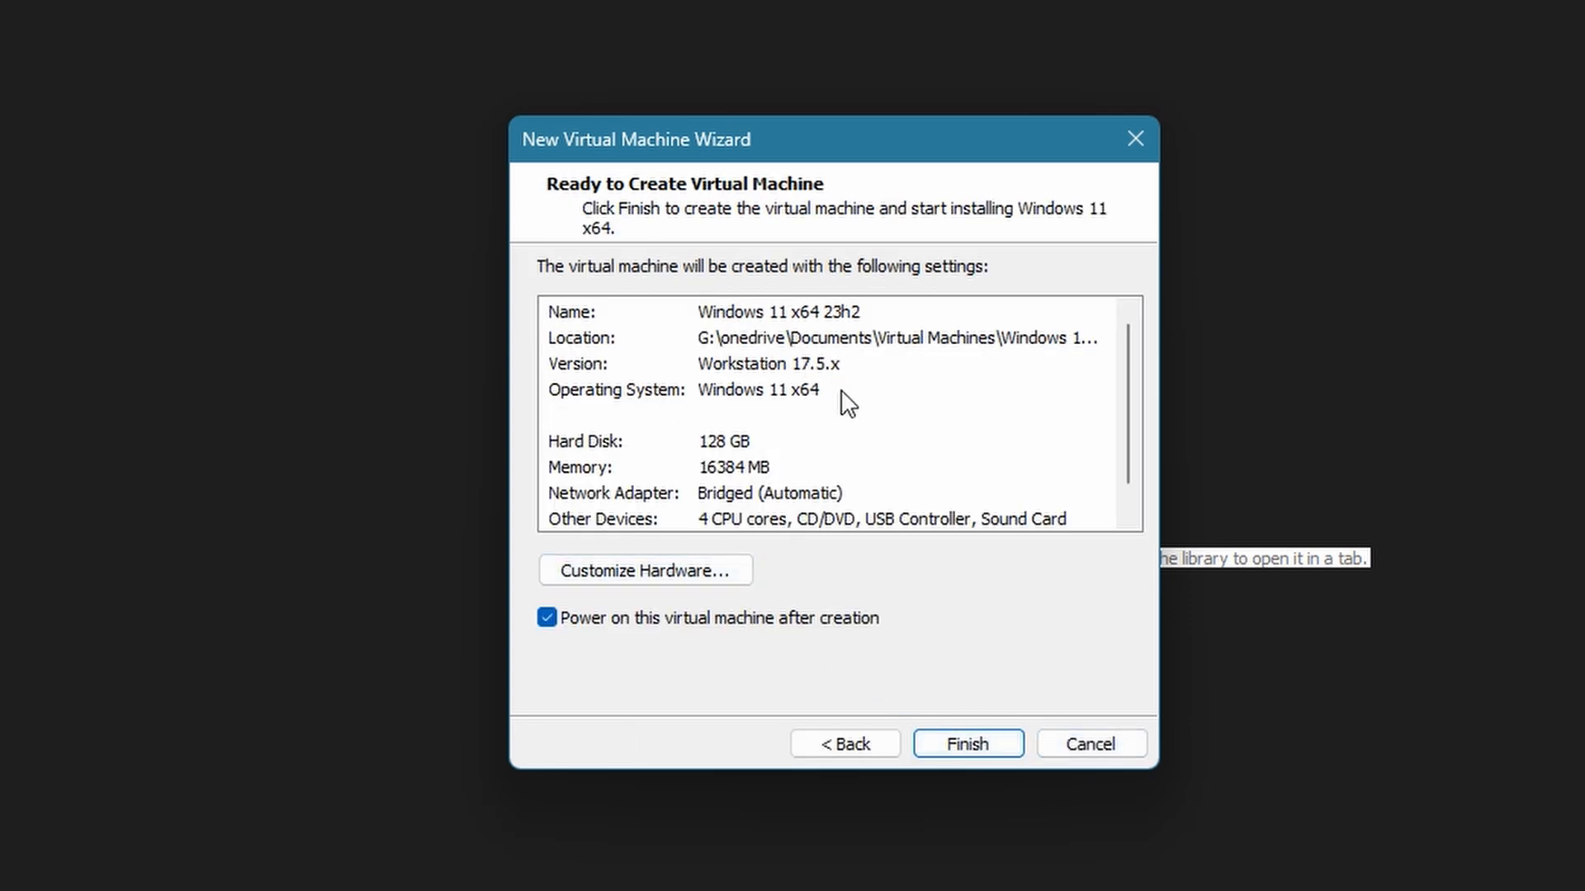
# Finish creating the virtual machine, boot it from the installation disc and show it in full screen.
pyautogui.click(941, 742)
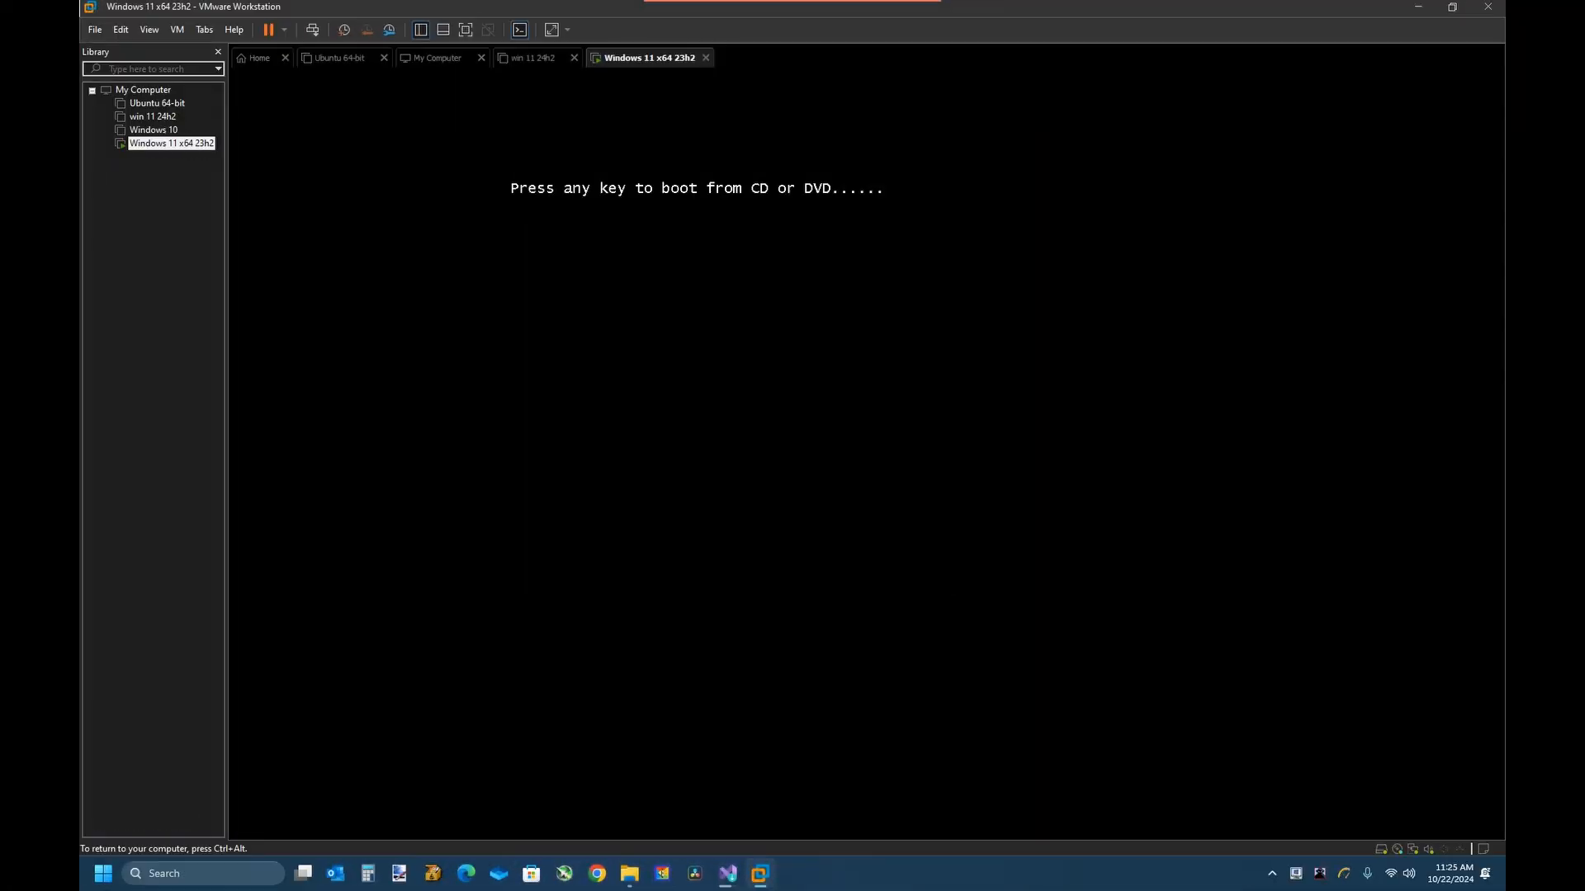
pyautogui.press('Return')
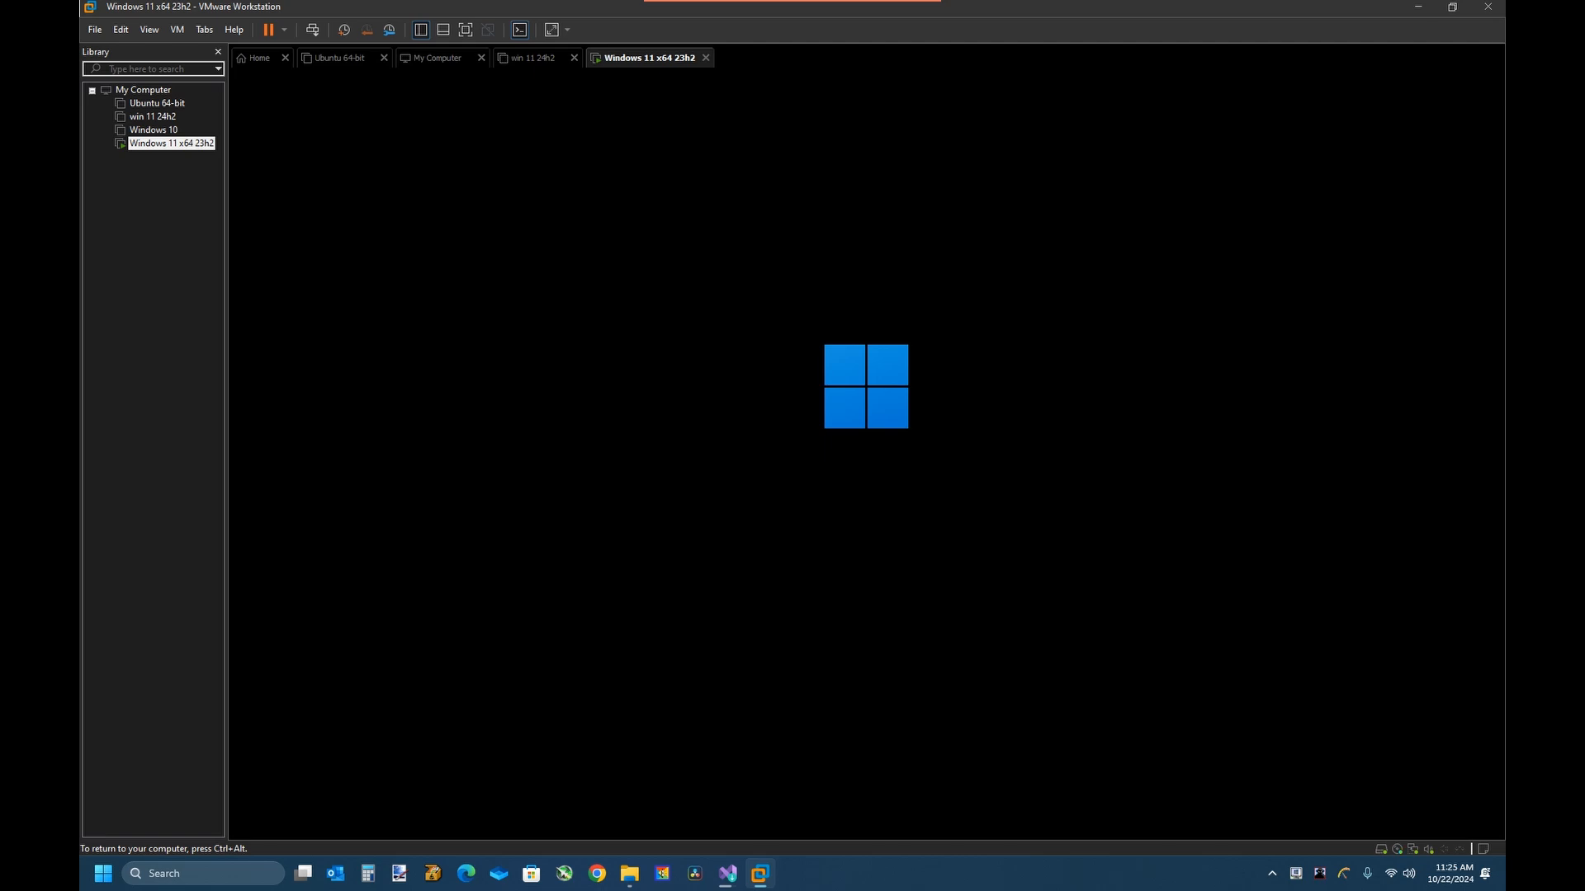
pyautogui.hotkey('ctrl', 'alt')
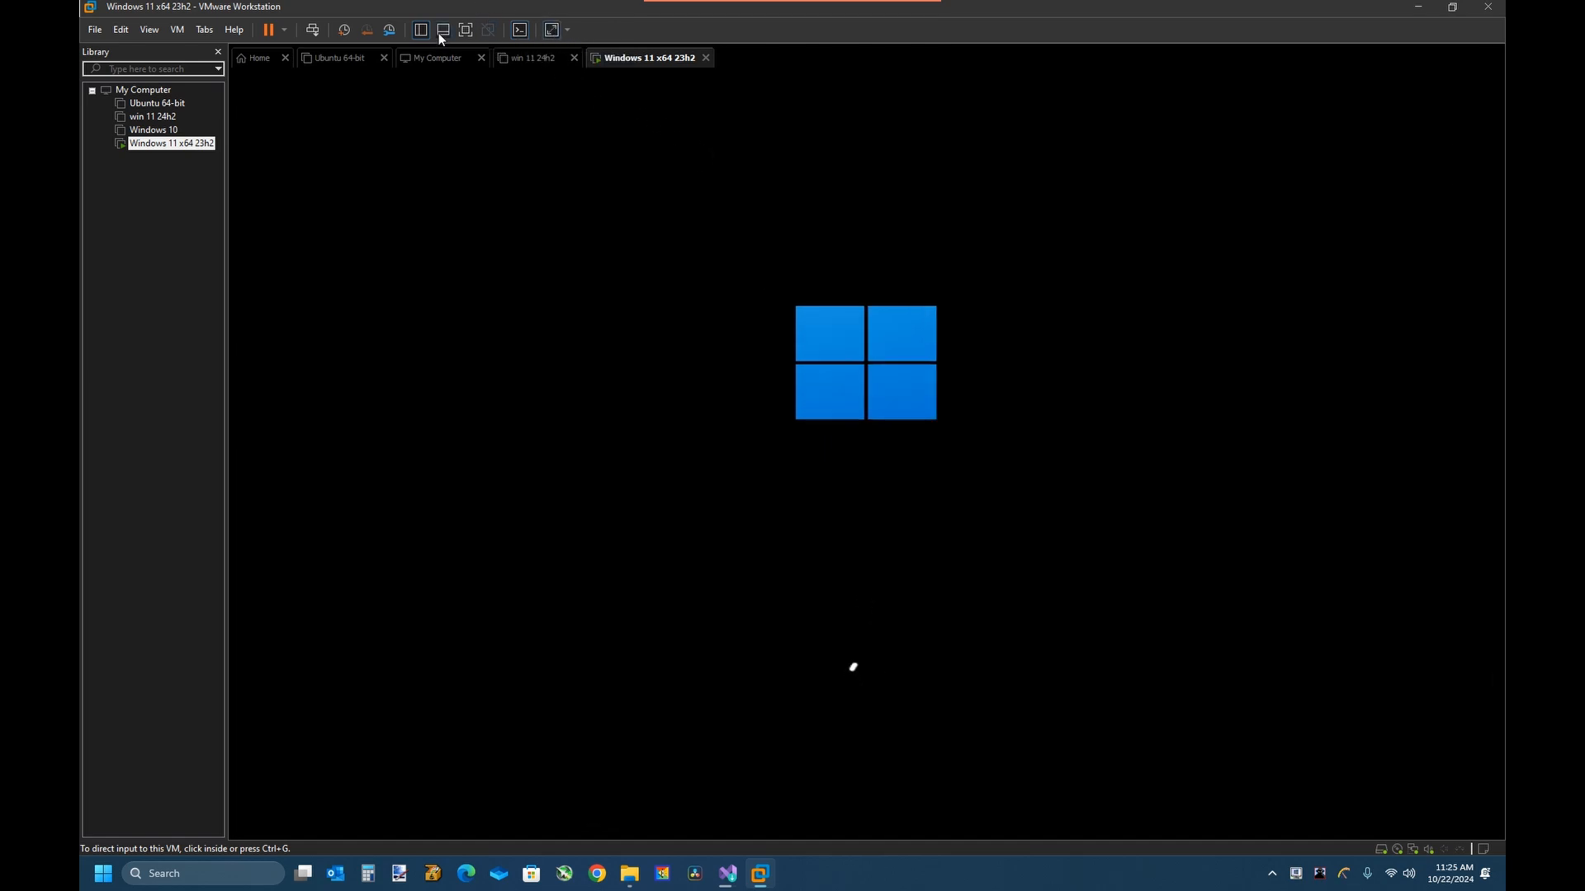
pyautogui.click(465, 31)
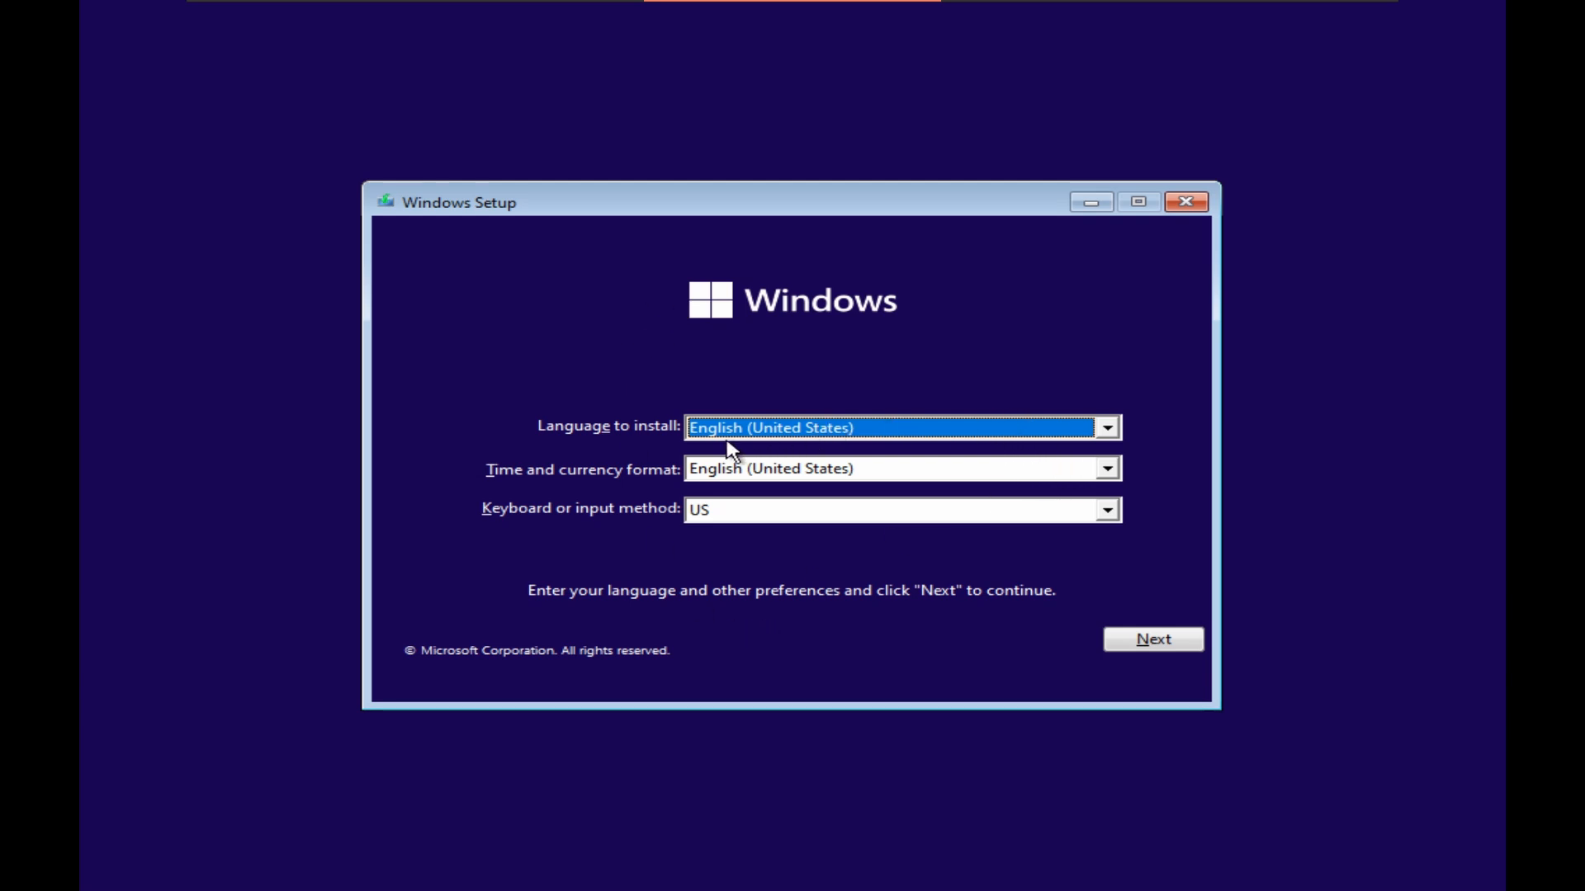
# Accept the US English language and keyboard settings and start the Windows installation without a product key.
pyautogui.click(1134, 641)
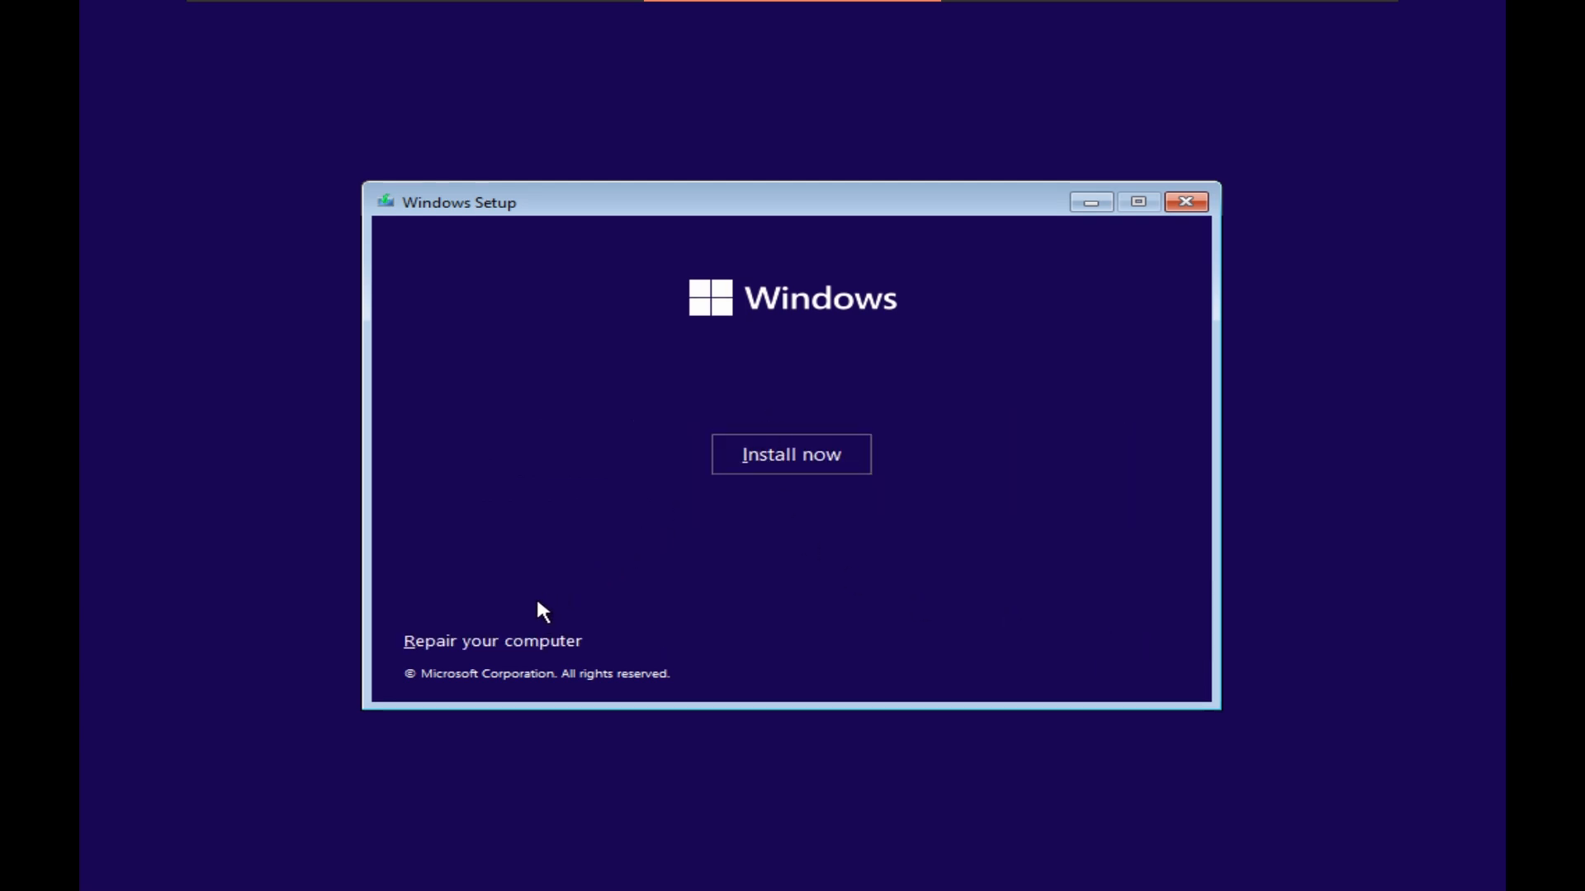
pyautogui.click(829, 458)
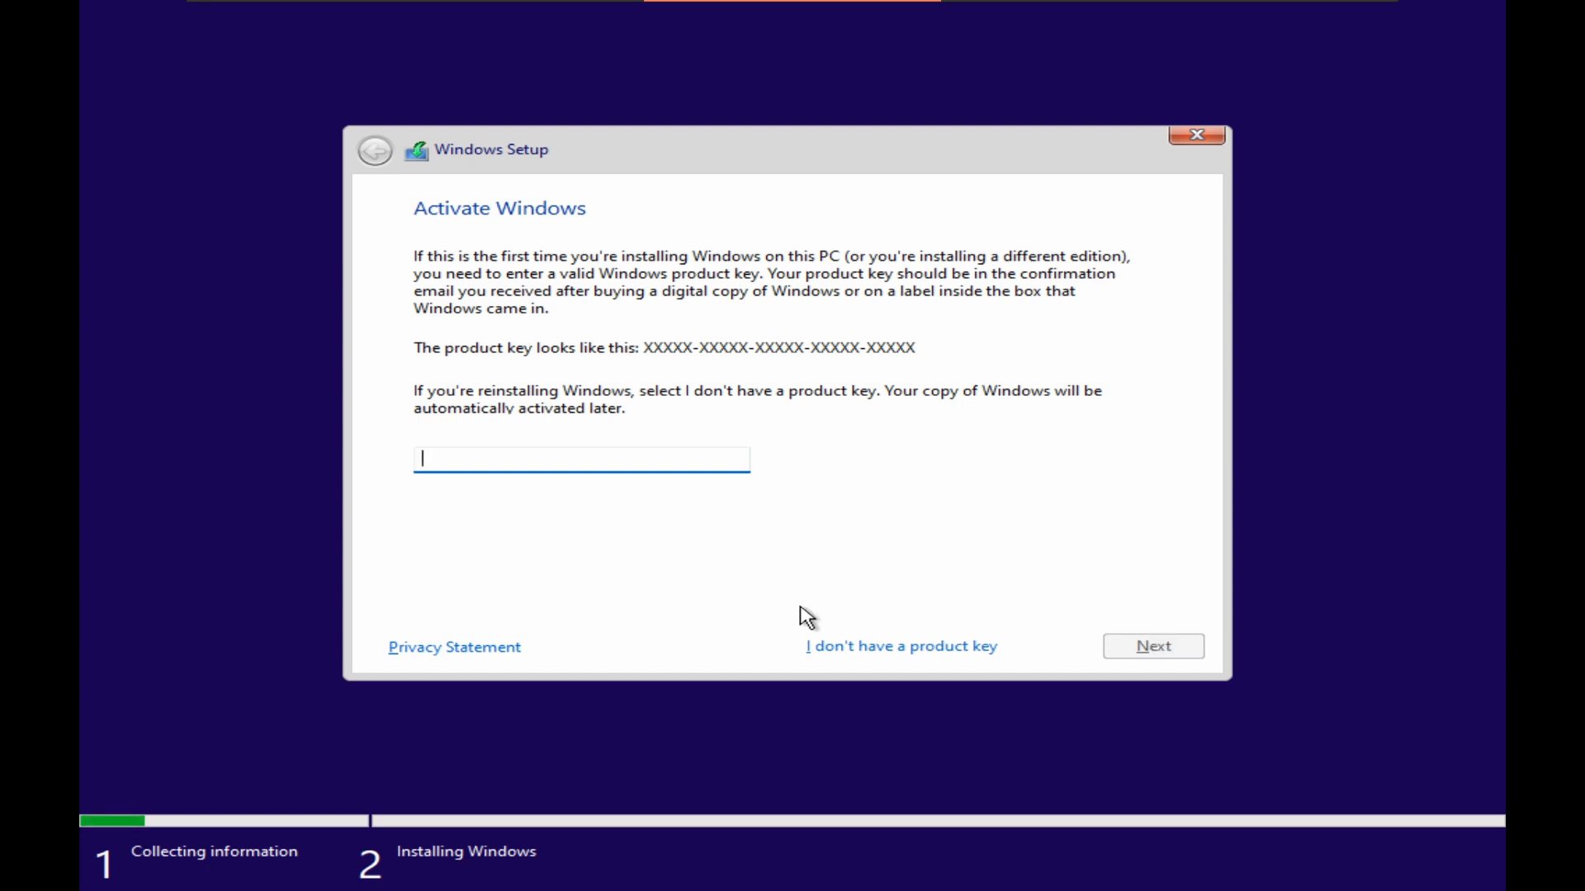
pyautogui.click(854, 652)
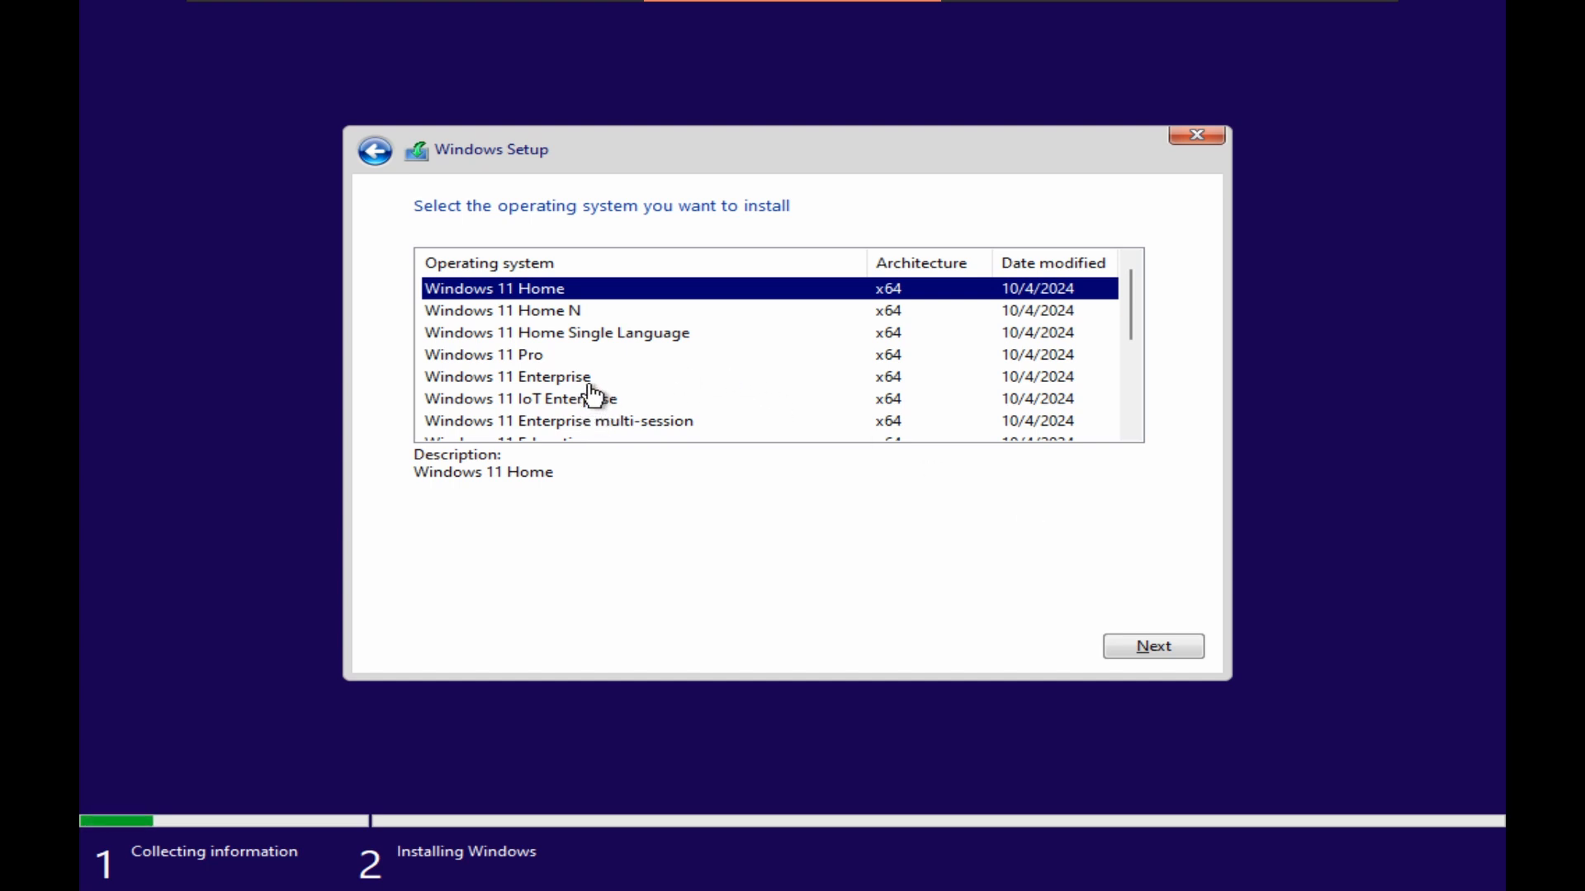
# Choose Windows 11 Pro as the operating system to install and proceed.
pyautogui.scroll(-2, 594, 396)
pyautogui.scroll(2, 630, 396)
pyautogui.scroll(-2, 644, 404)
pyautogui.scroll(2, 627, 384)
pyautogui.click(557, 359)
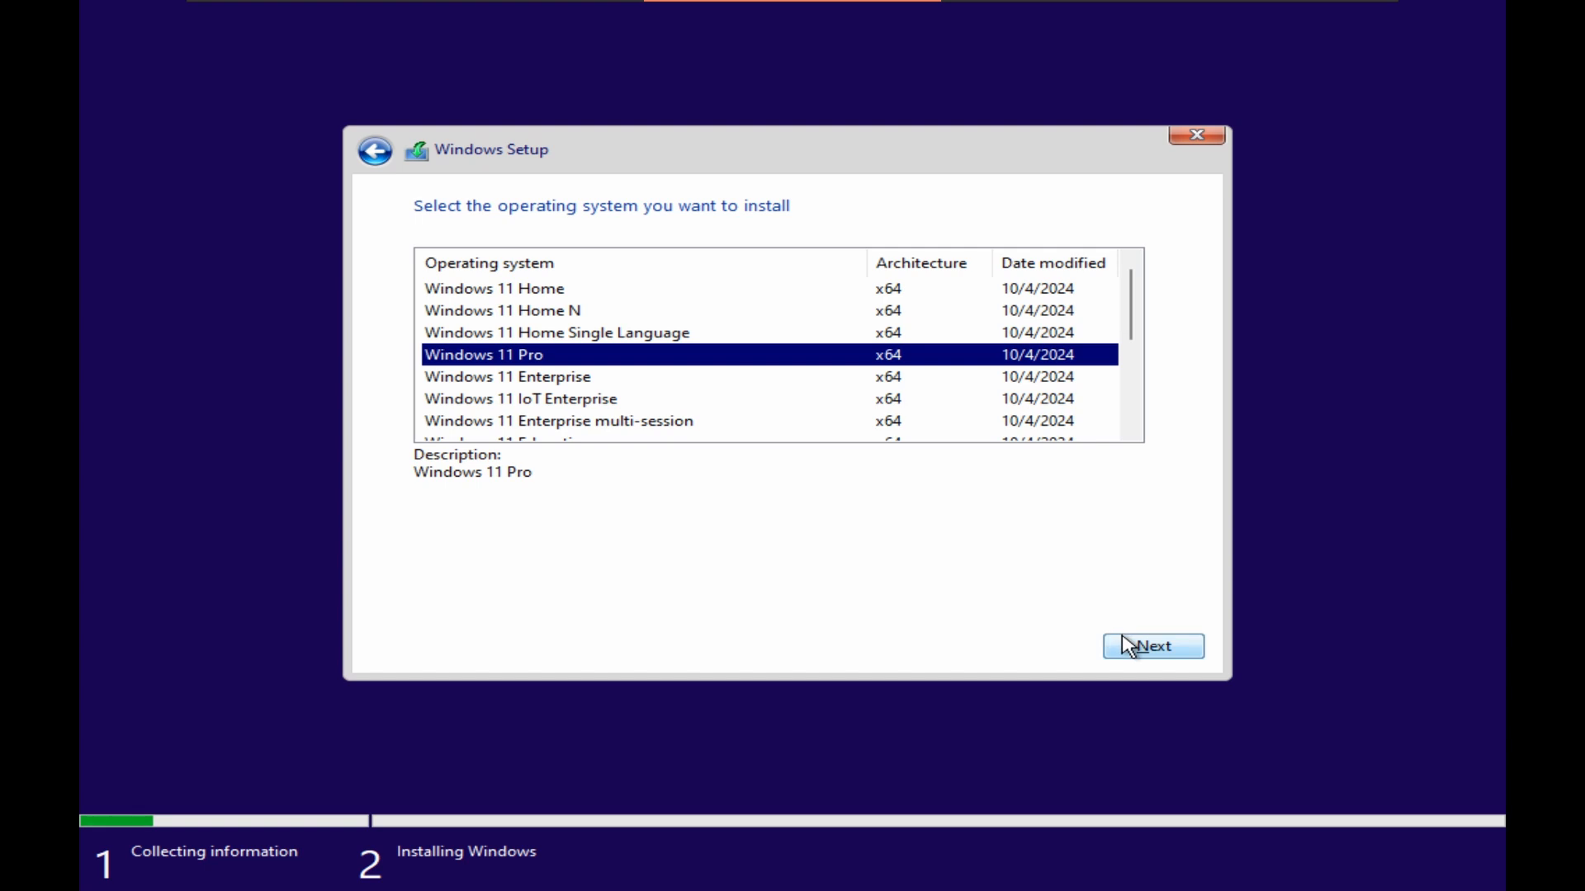
pyautogui.scroll(-3, 778, 346)
pyautogui.scroll(3, 780, 349)
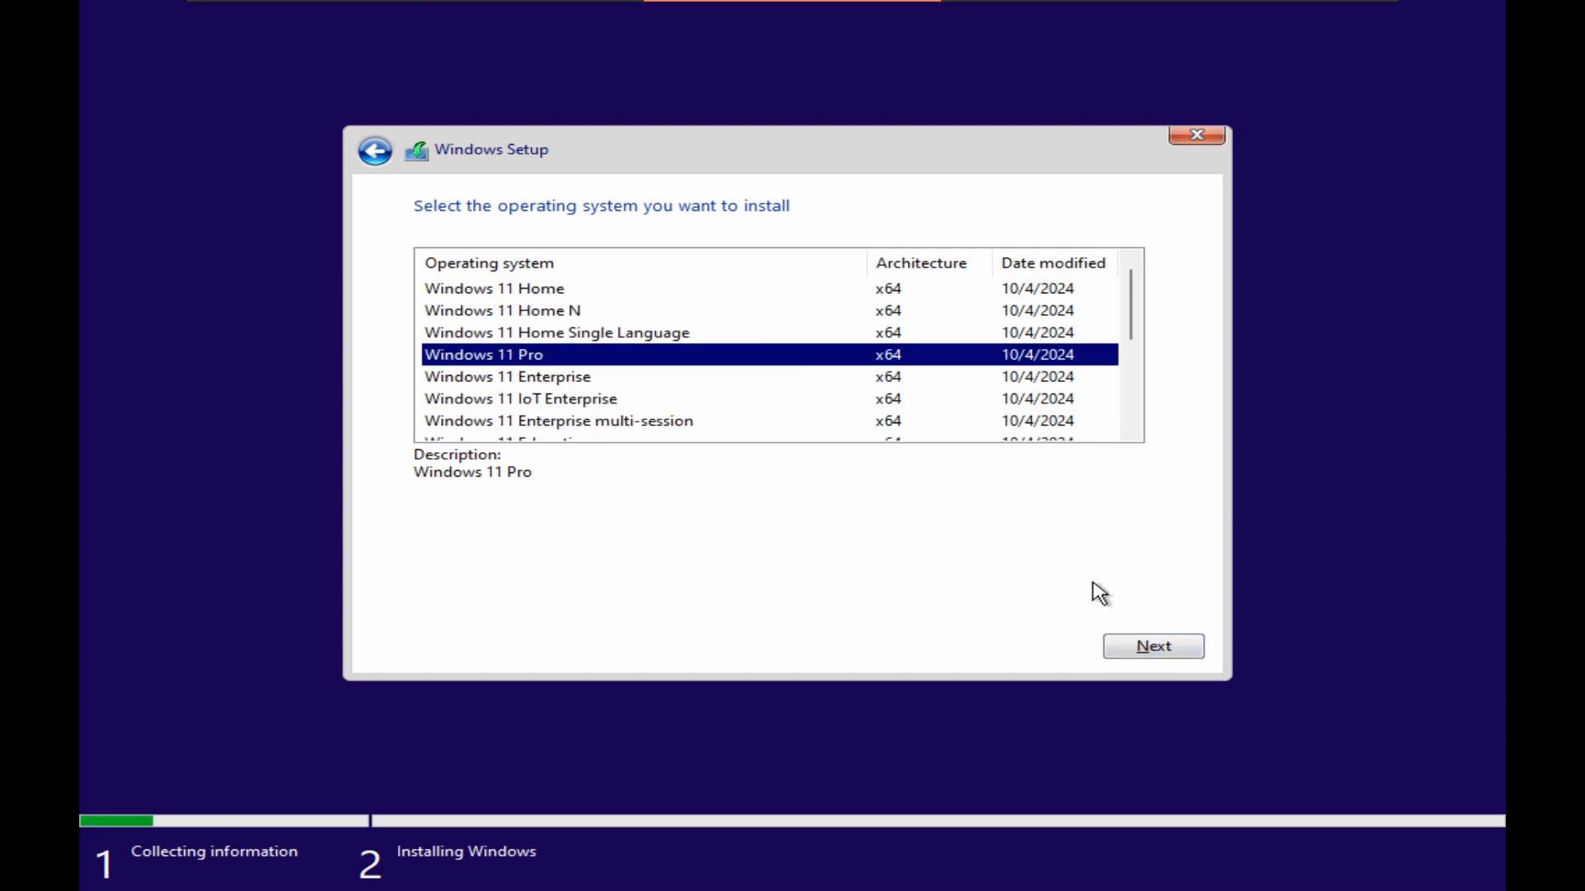
pyautogui.click(1172, 652)
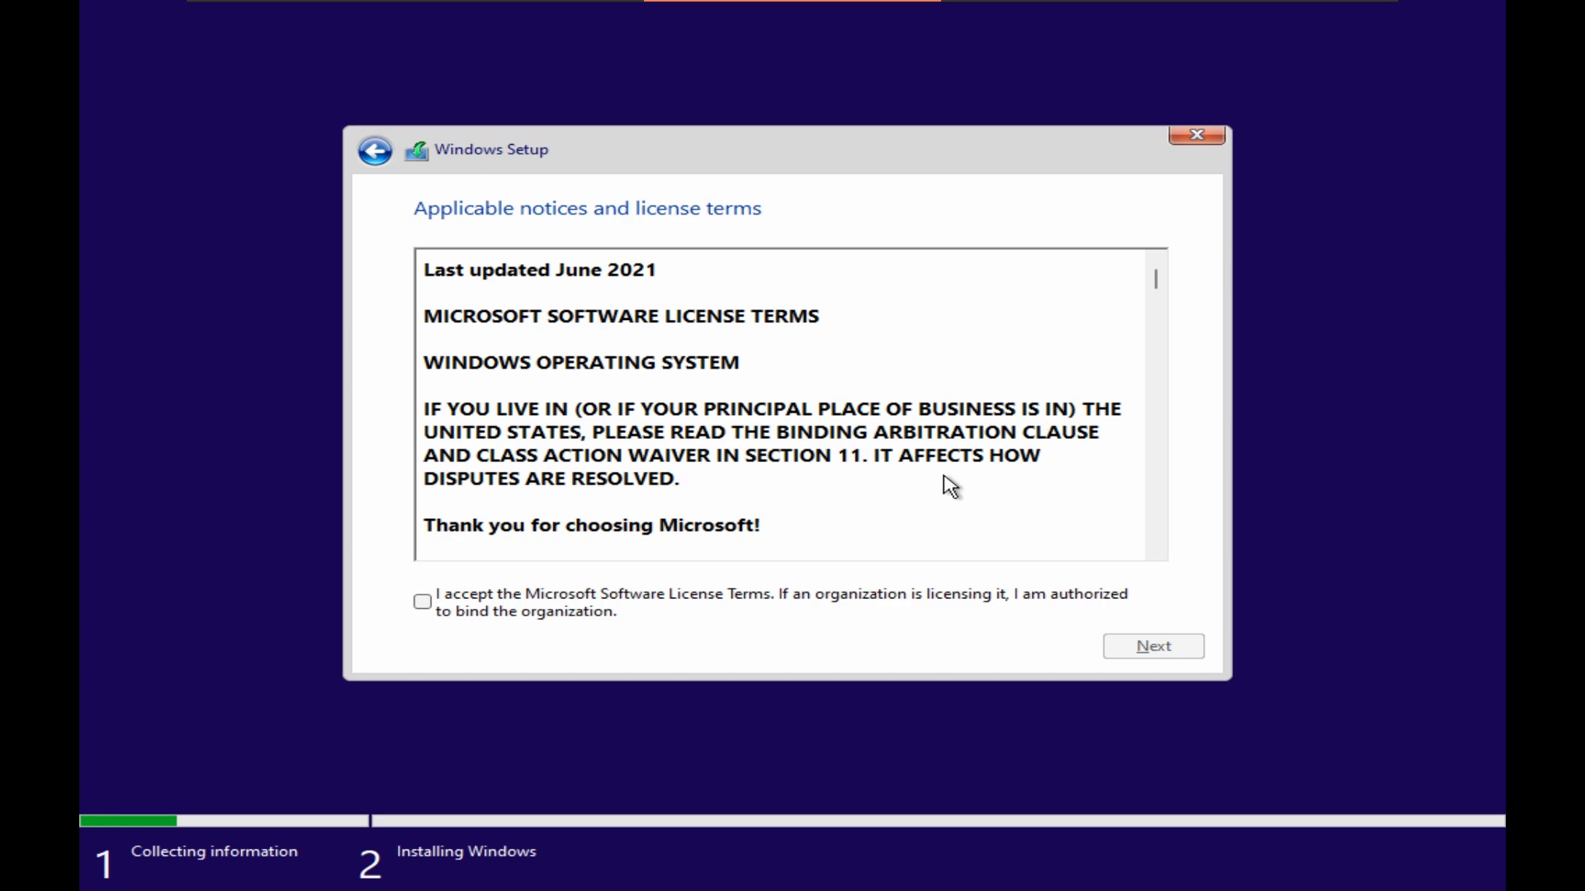
# Accept the license terms and start a custom installation on the Drive 0 unallocated space.
pyautogui.click(423, 602)
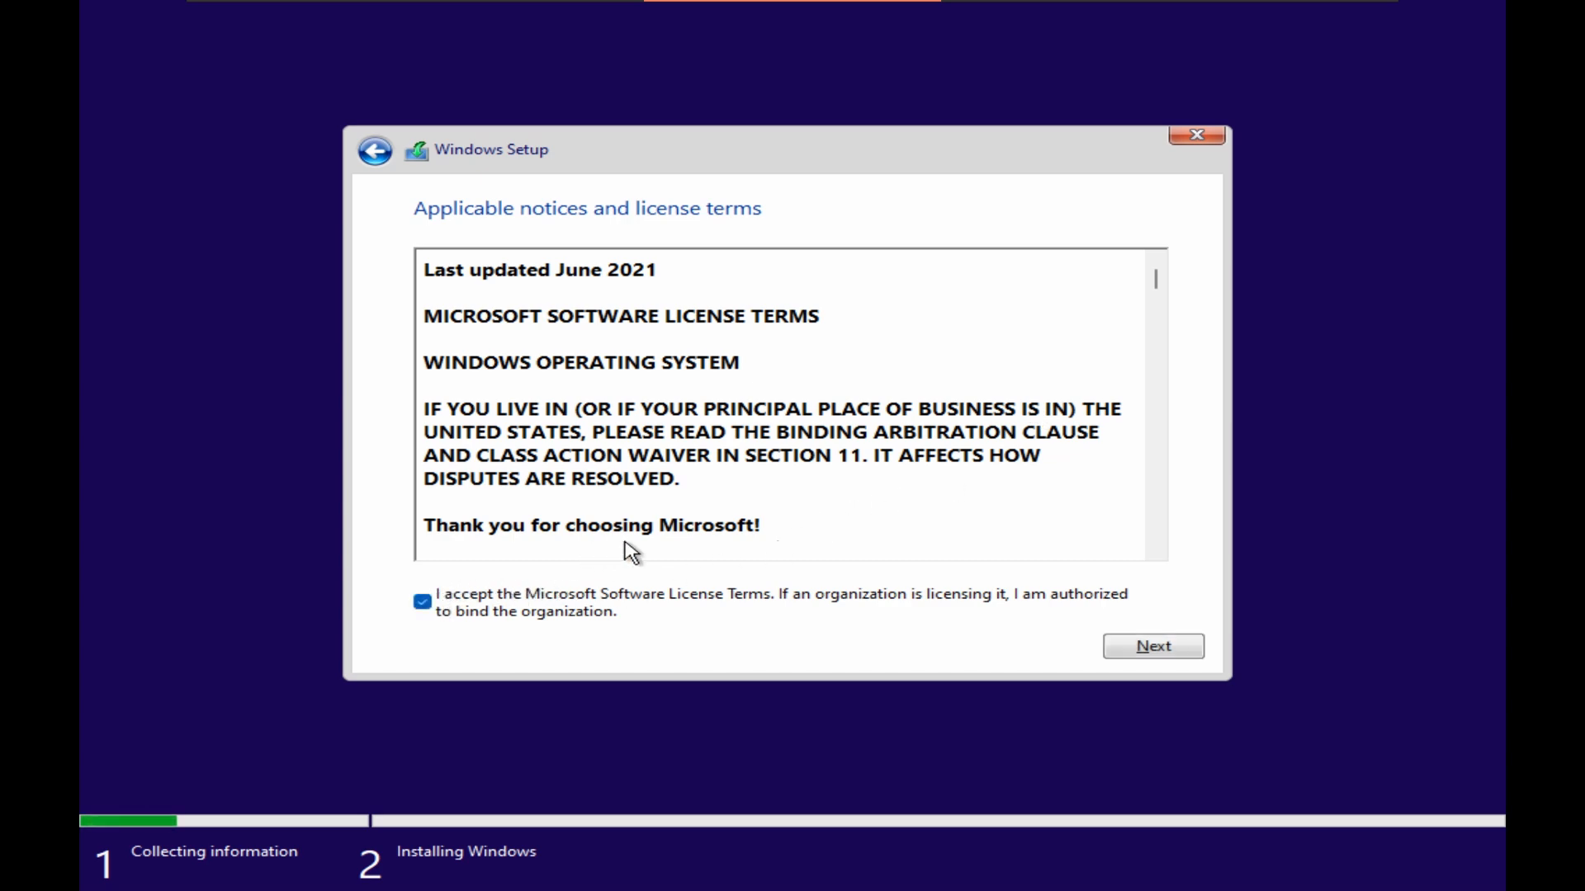
pyautogui.click(1190, 649)
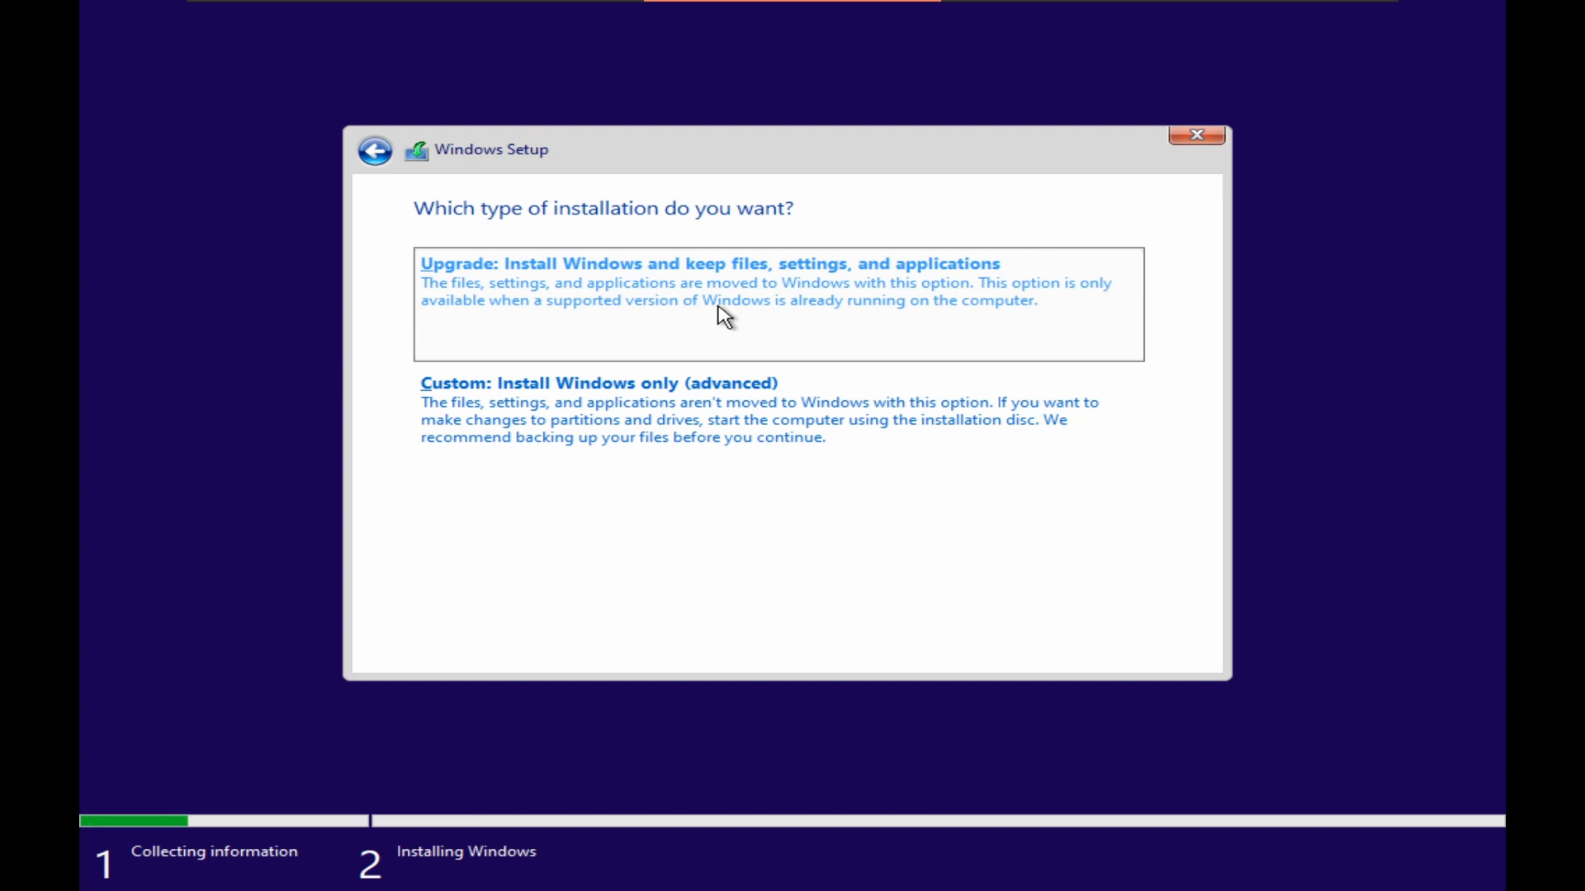
pyautogui.click(601, 407)
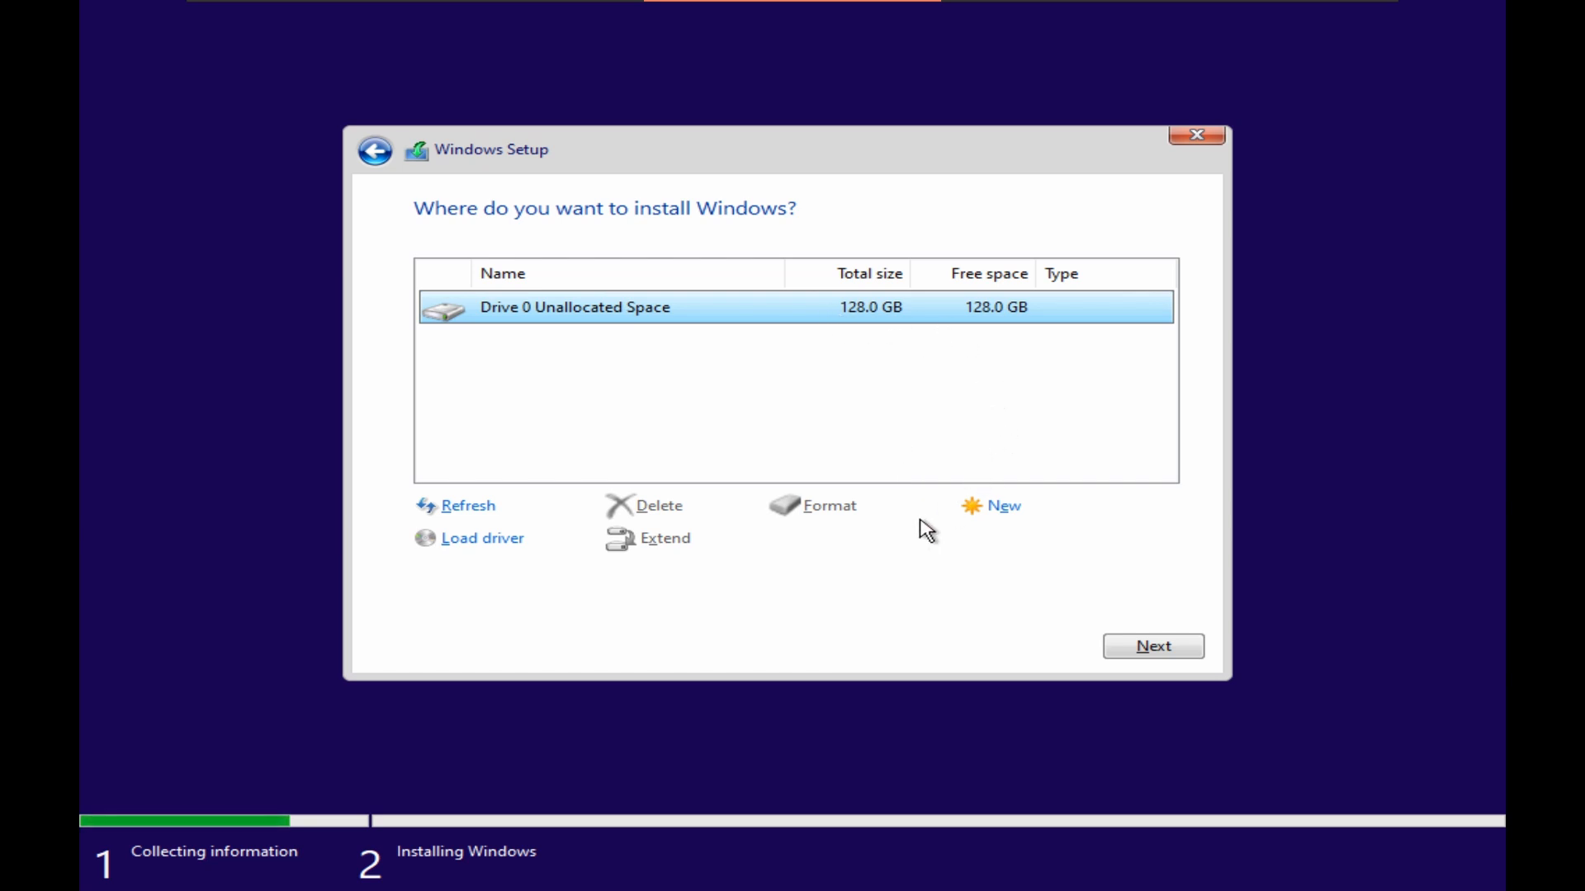
pyautogui.click(1155, 648)
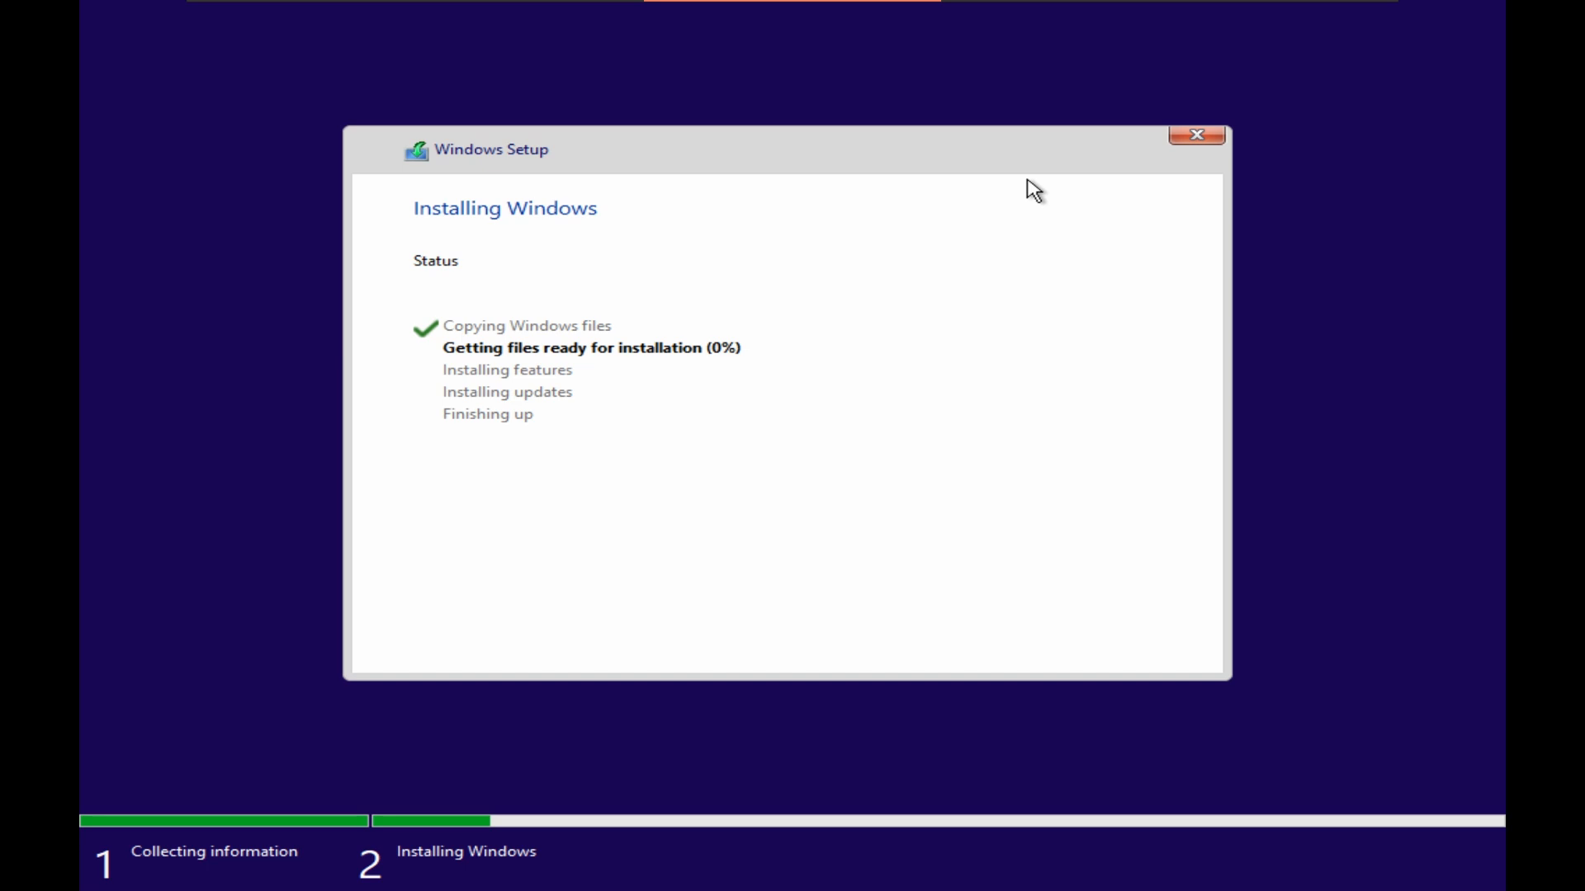
# Open a command prompt during the installation, list the contents of drive C: and try to run explorer.
pyautogui.hotkey('shift', 'F10')
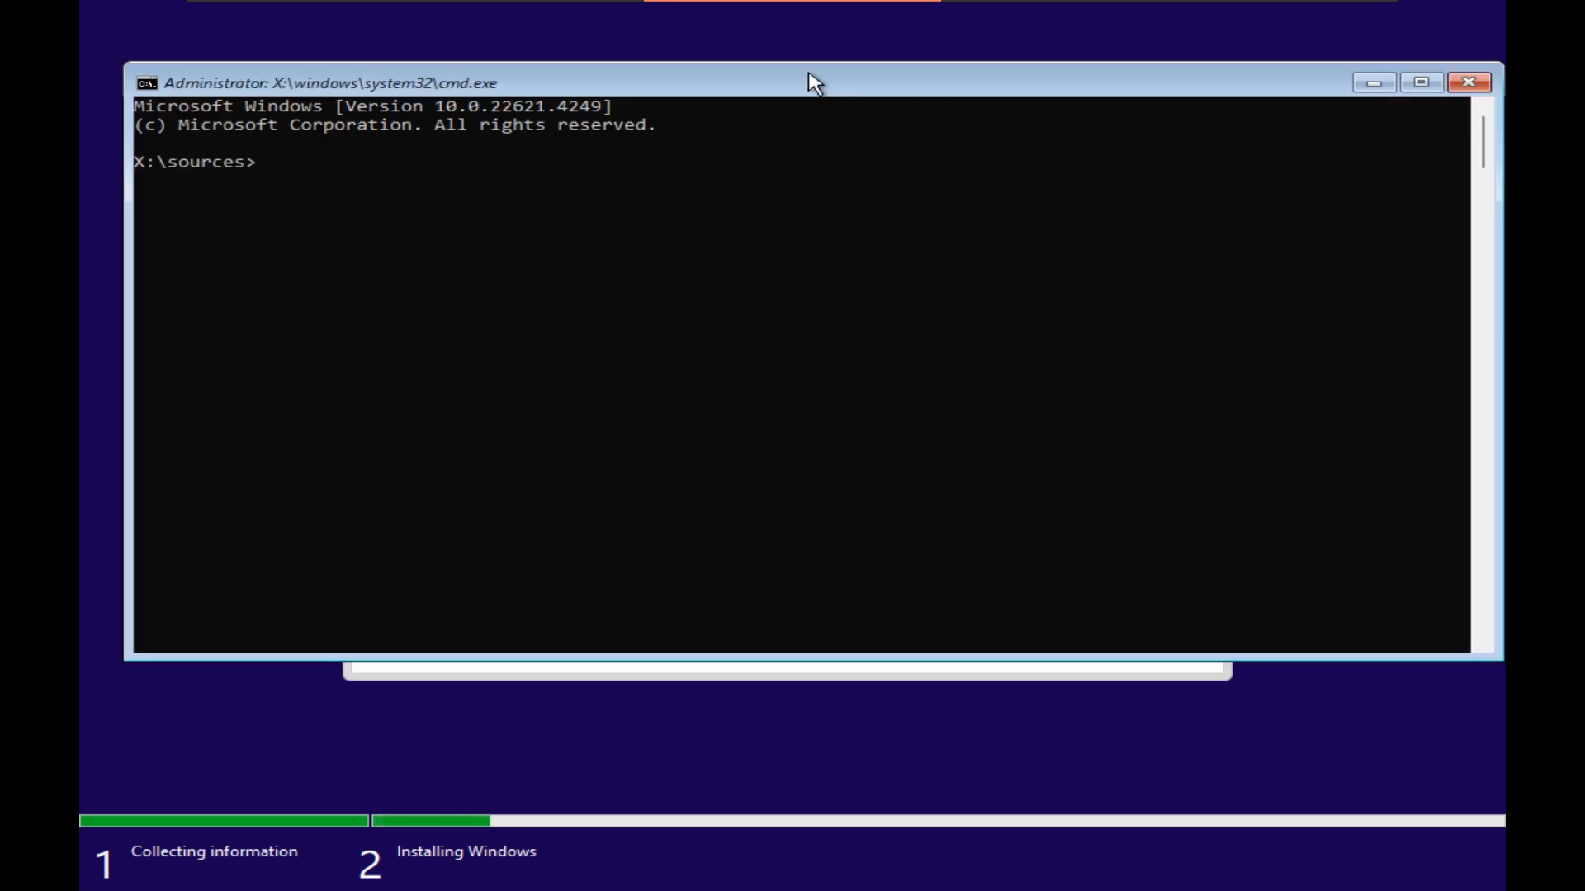
pyautogui.moveTo(815, 83); pyautogui.dragTo(905, 353)
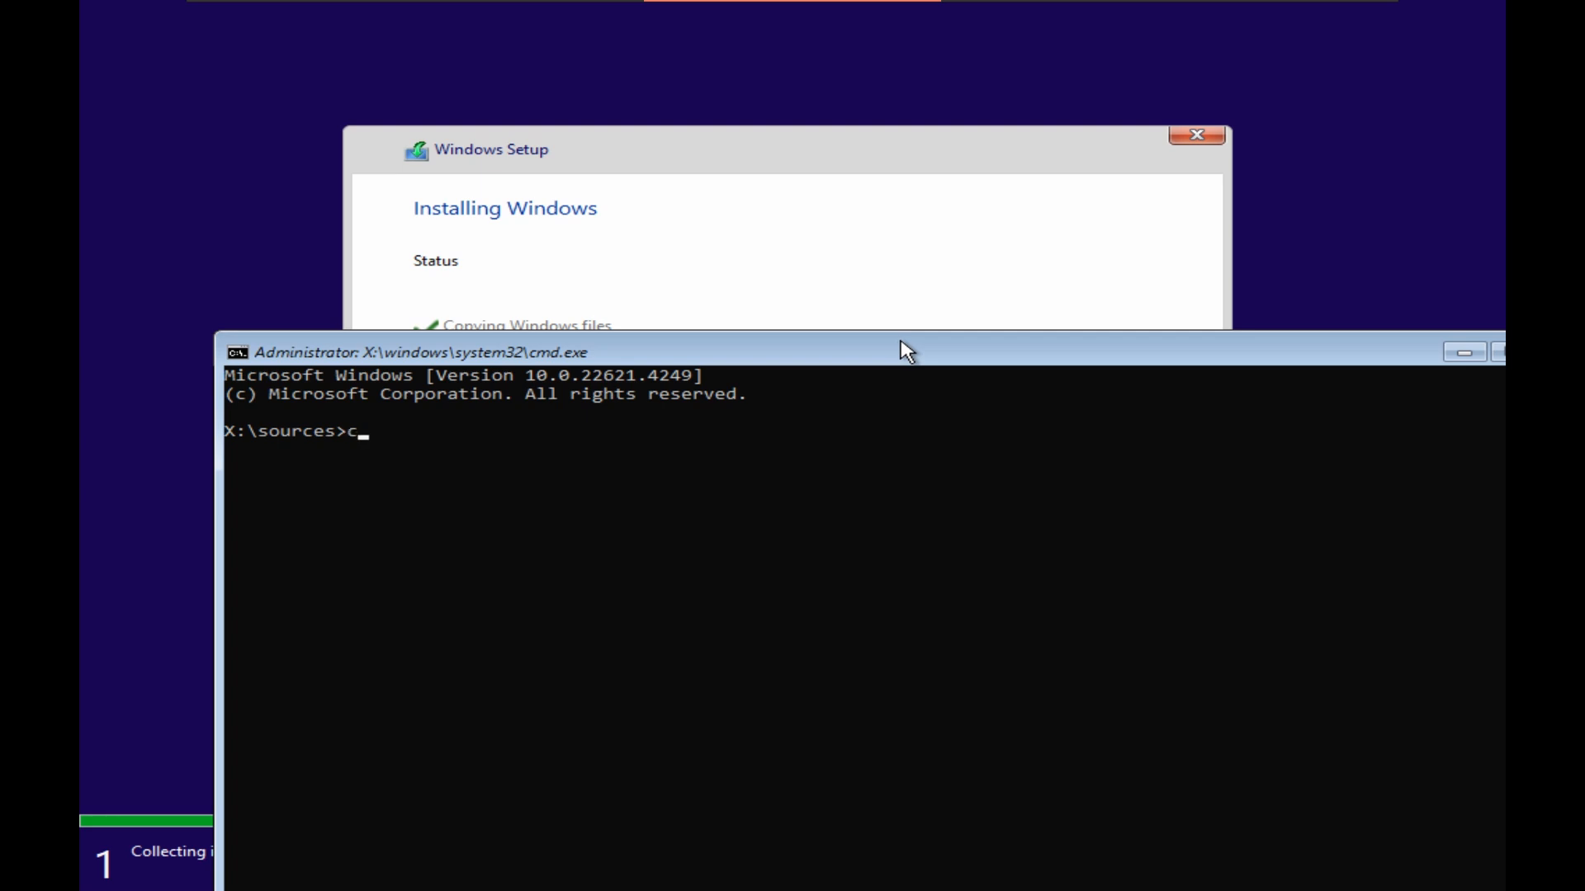
pyautogui.press('Return')
pyautogui.write('dir')
pyautogui.press('Return')
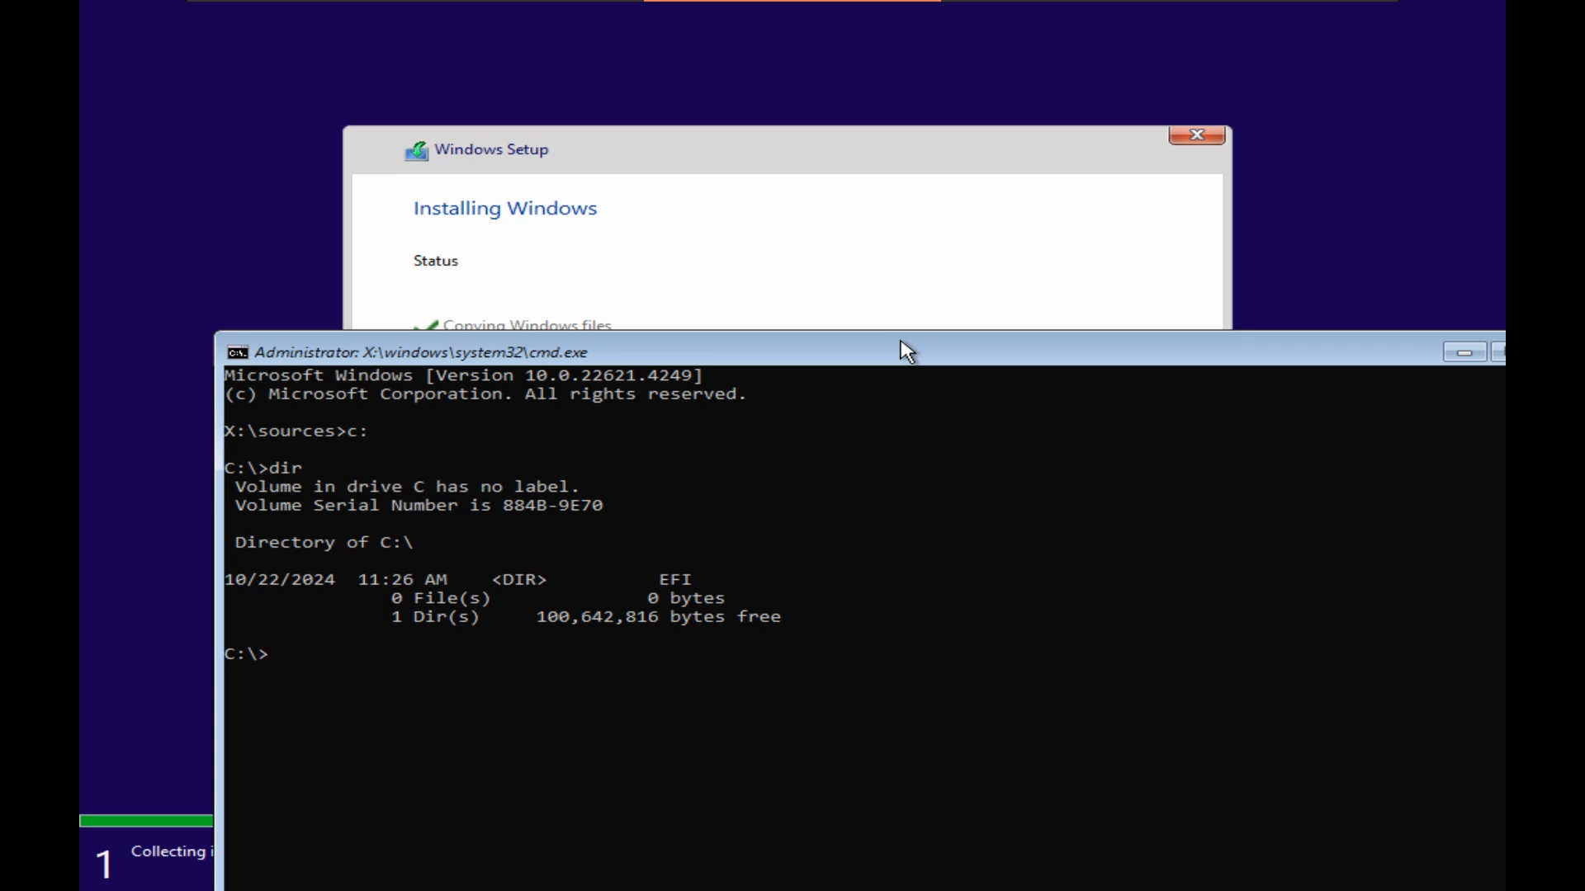
pyautogui.write('dir')
pyautogui.press('Return')
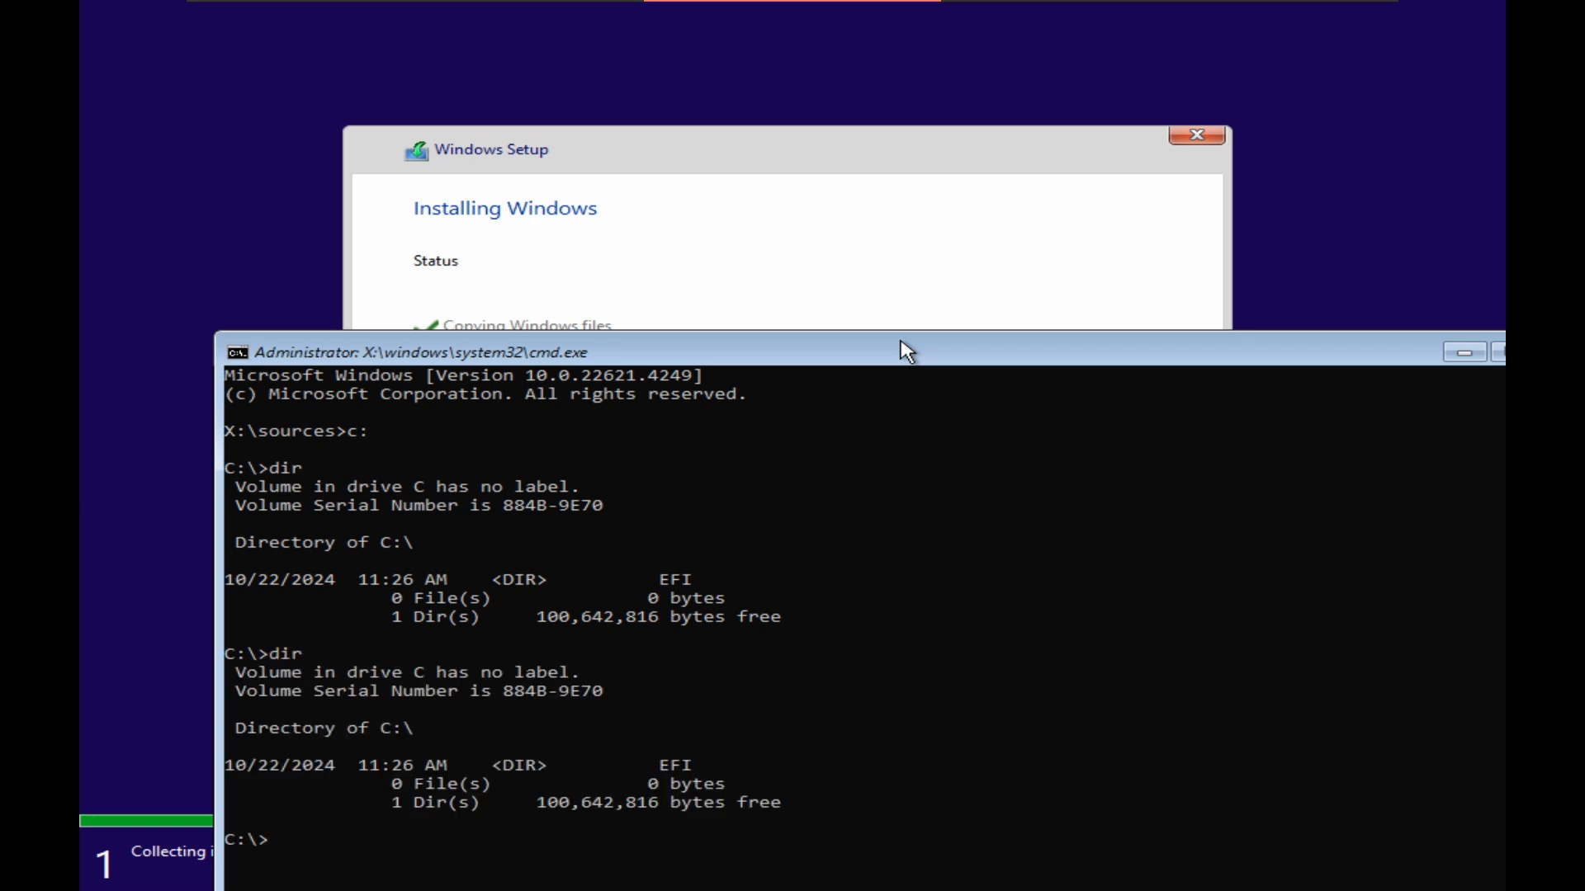
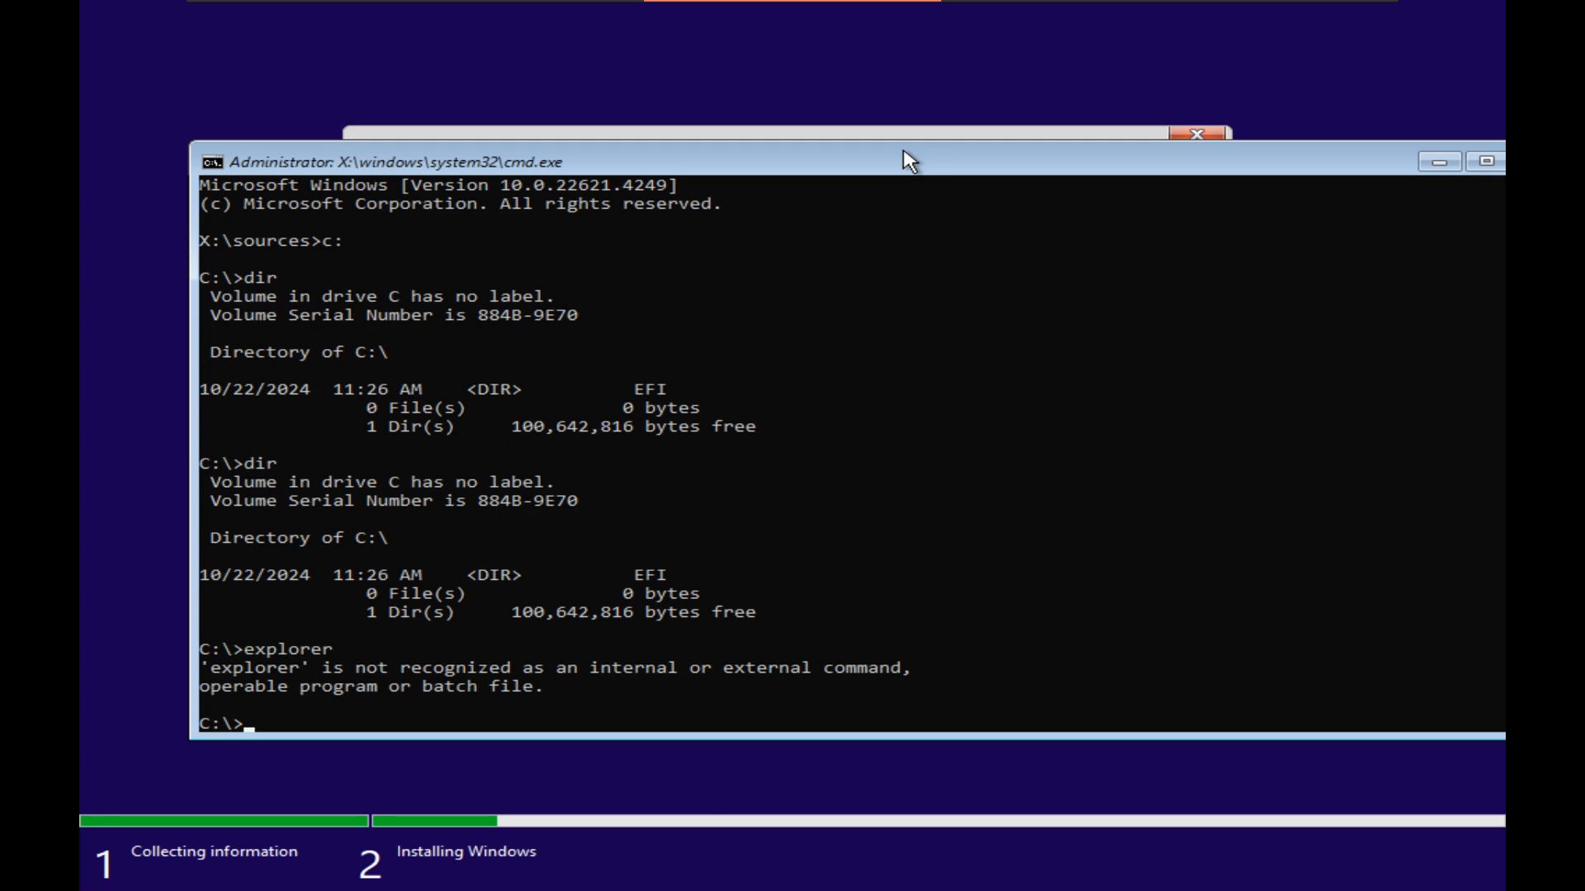
pyautogui.moveTo(937, 170); pyautogui.dragTo(906, 212)
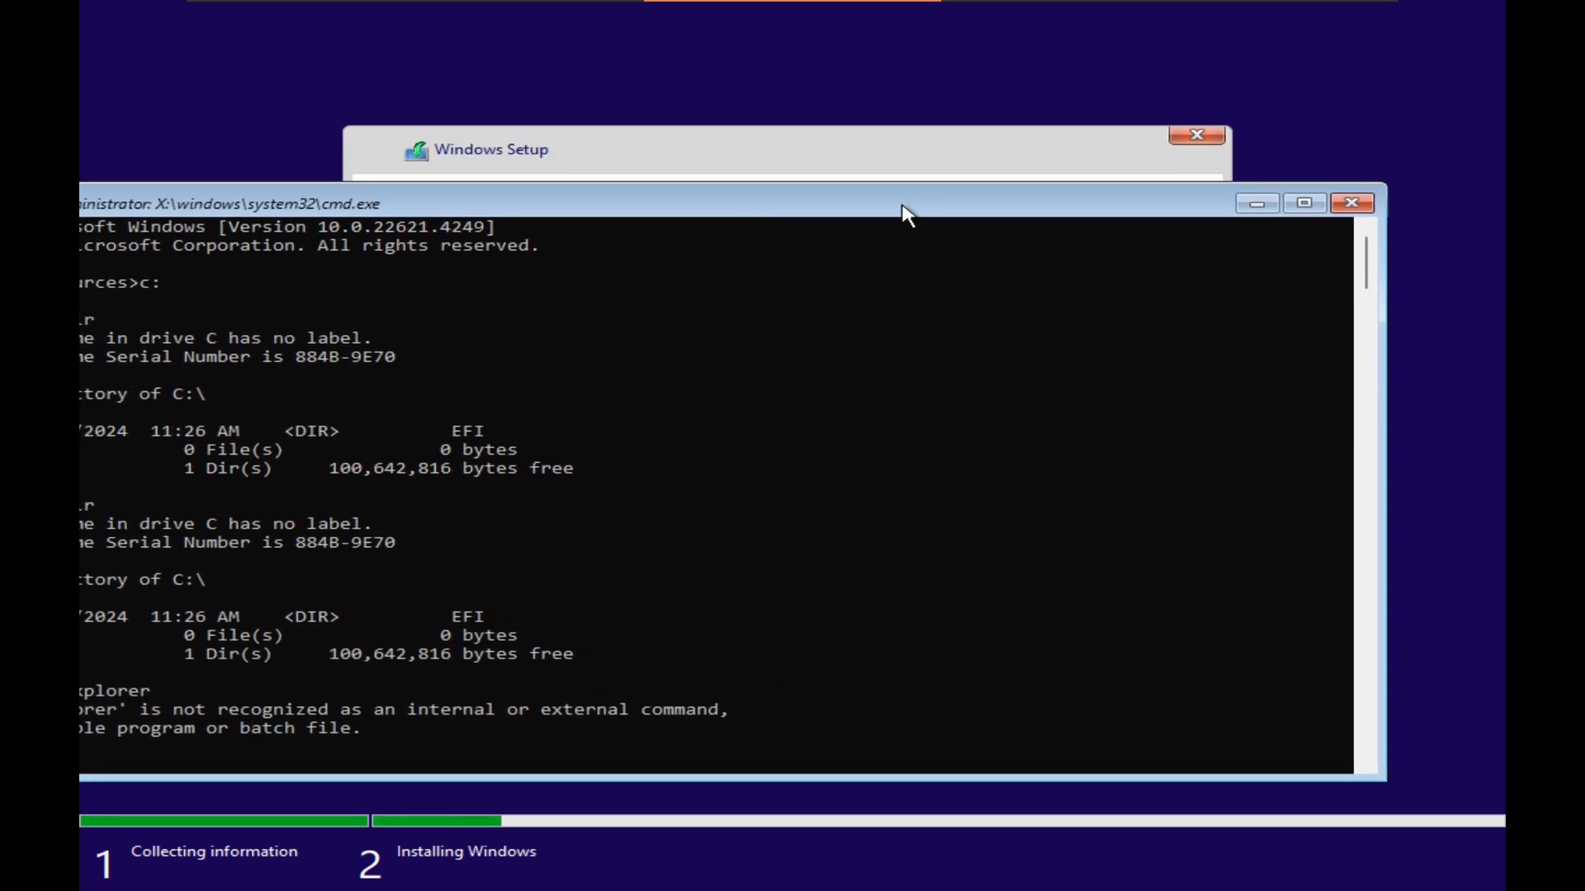
pyautogui.moveTo(1199, 211); pyautogui.dragTo(1318, 176)
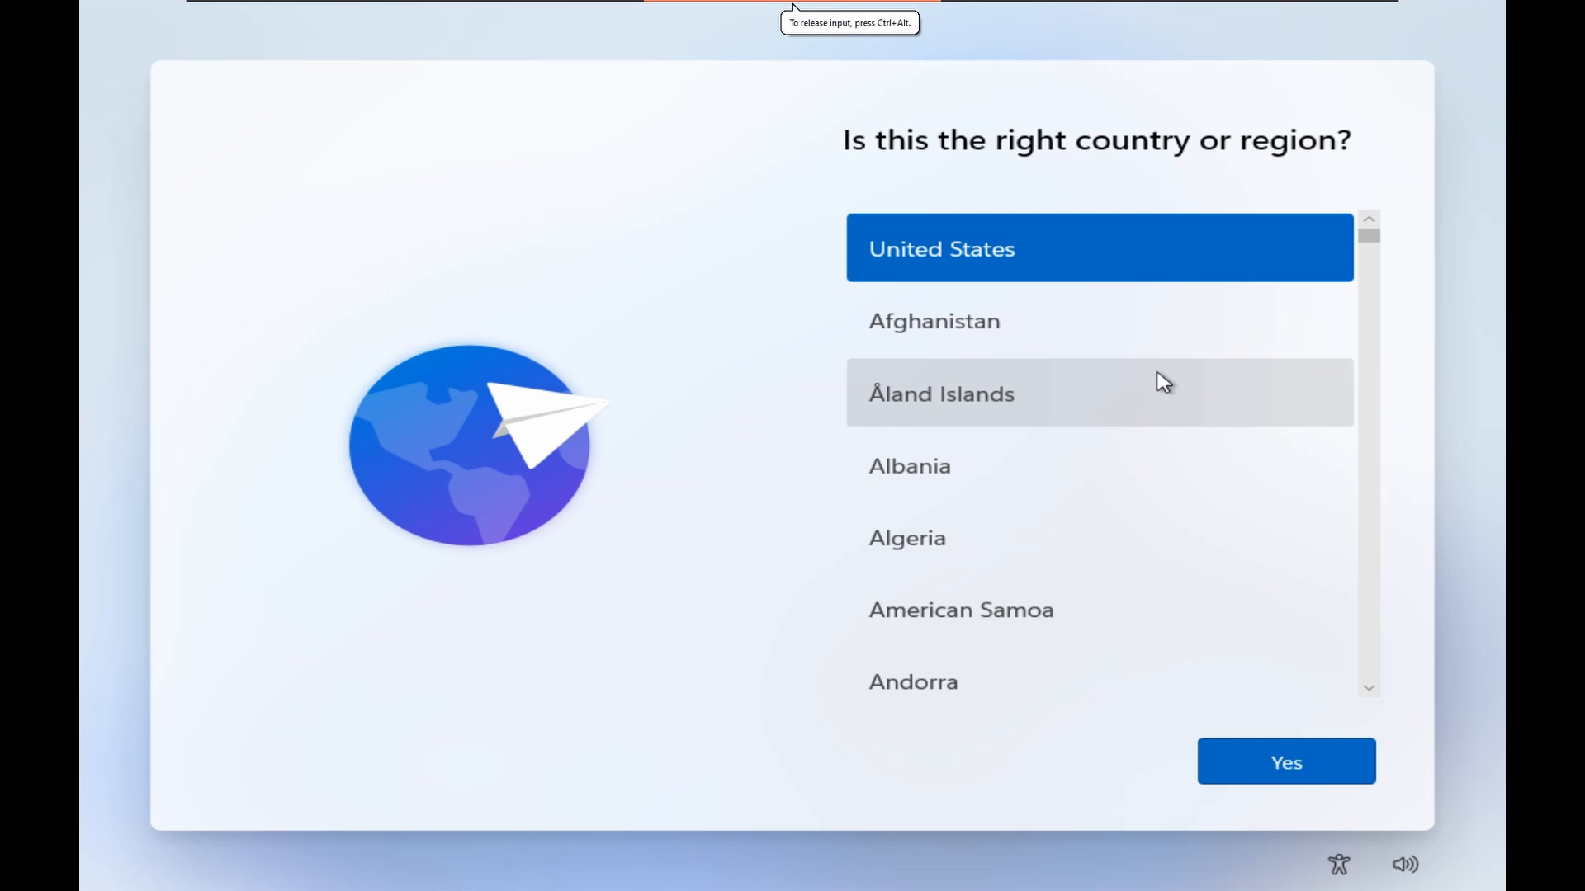
# Confirm United States as the region, then list the System32 directory in a command prompt.
pyautogui.click(1291, 777)
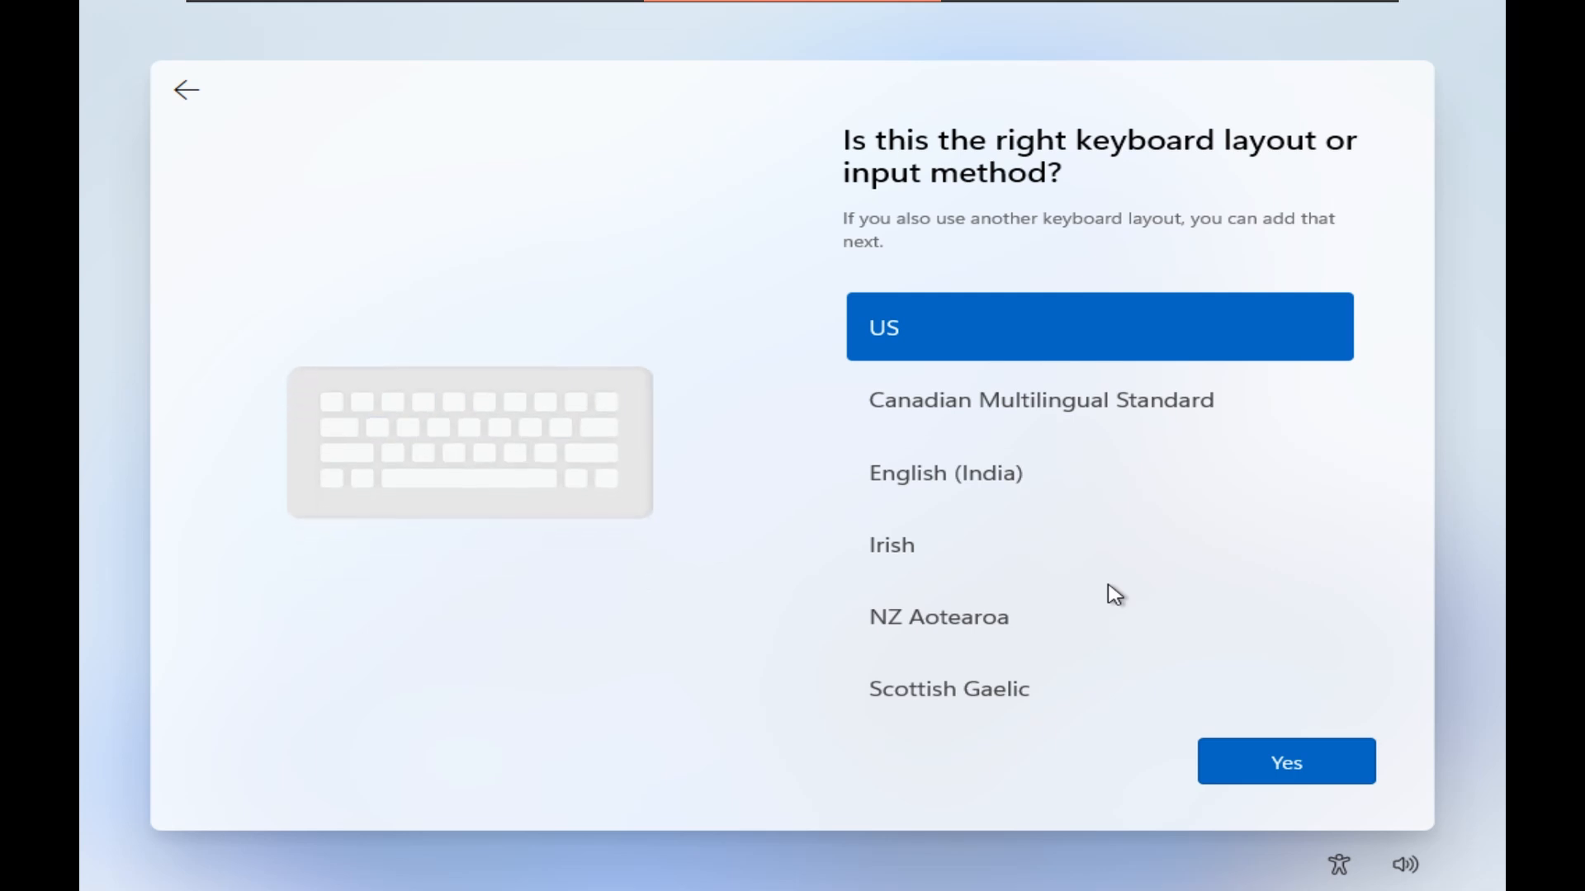
pyautogui.hotkey('shift', 'F10')
pyautogui.write('dir')
pyautogui.press('Return')
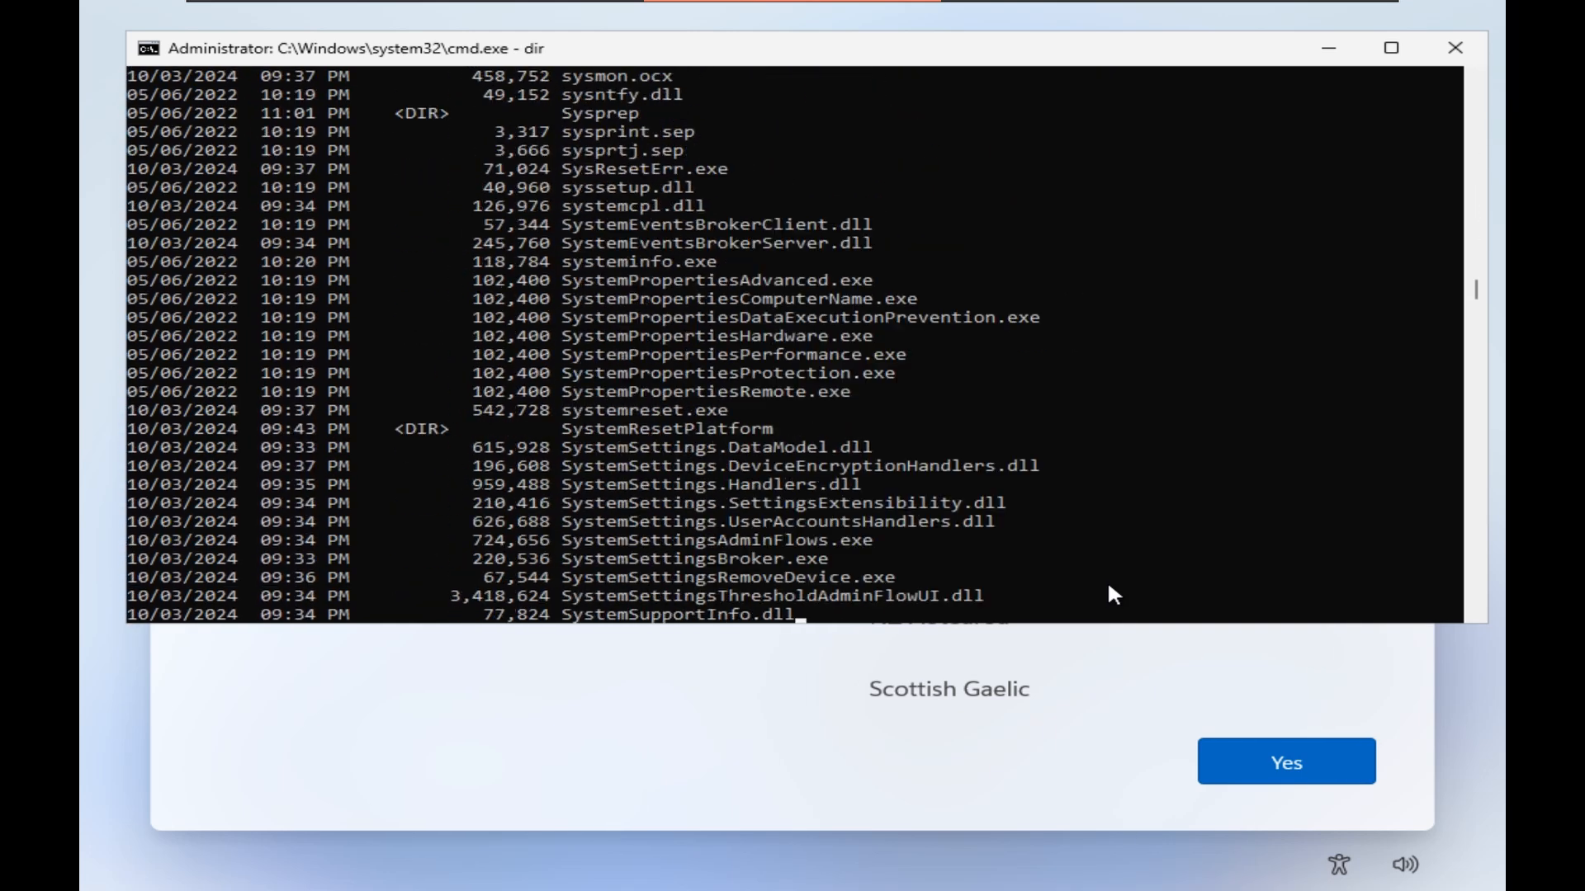
pyautogui.press('Return')
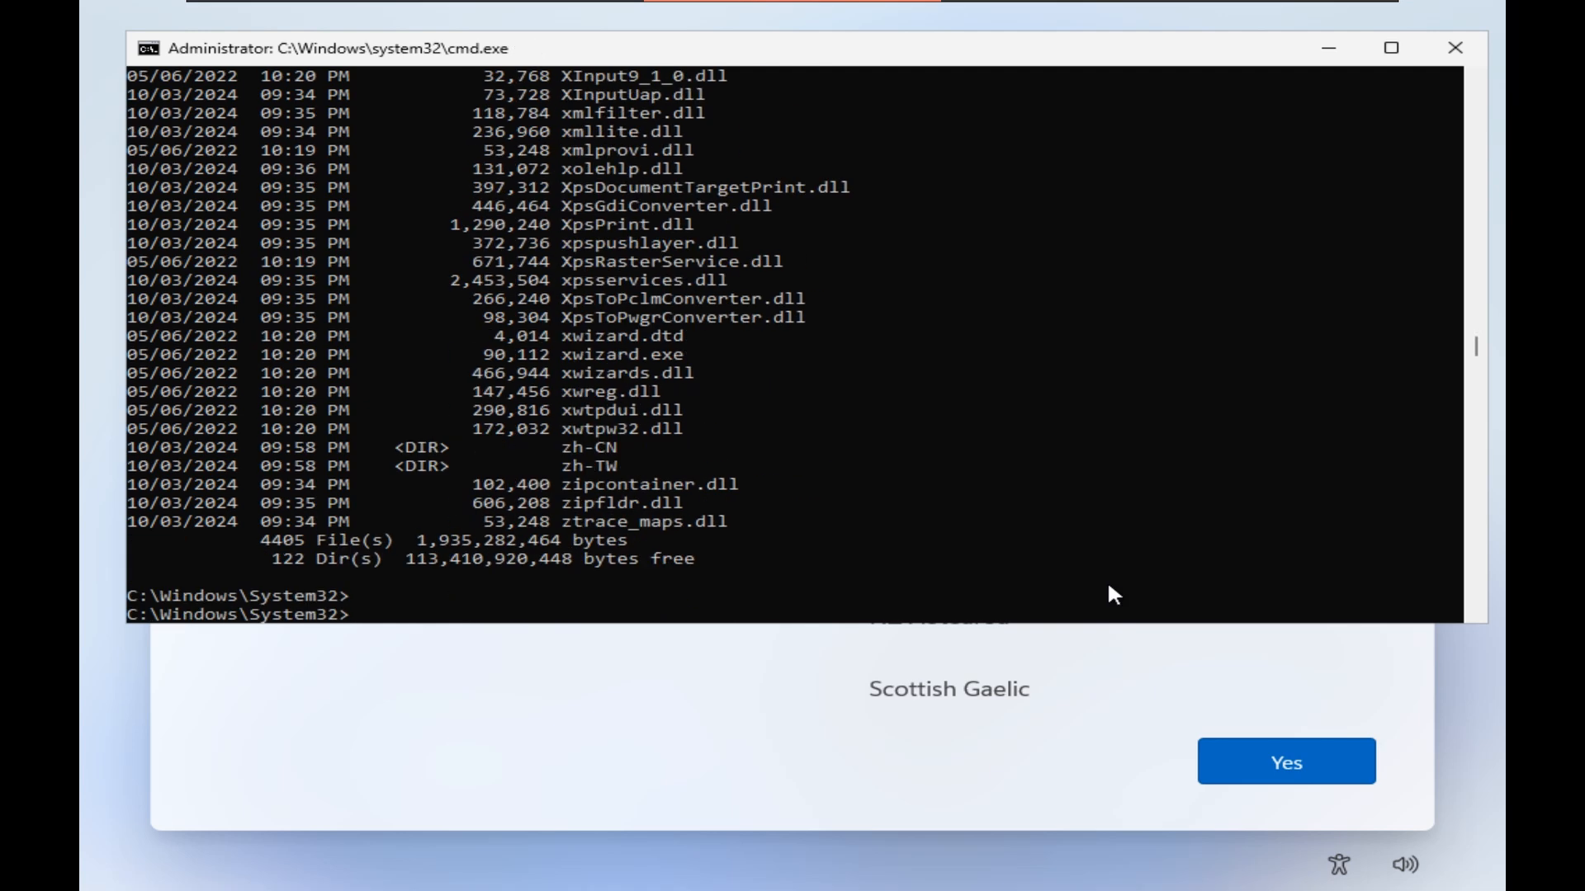
pyautogui.press('Return')
pyautogui.write('cd')
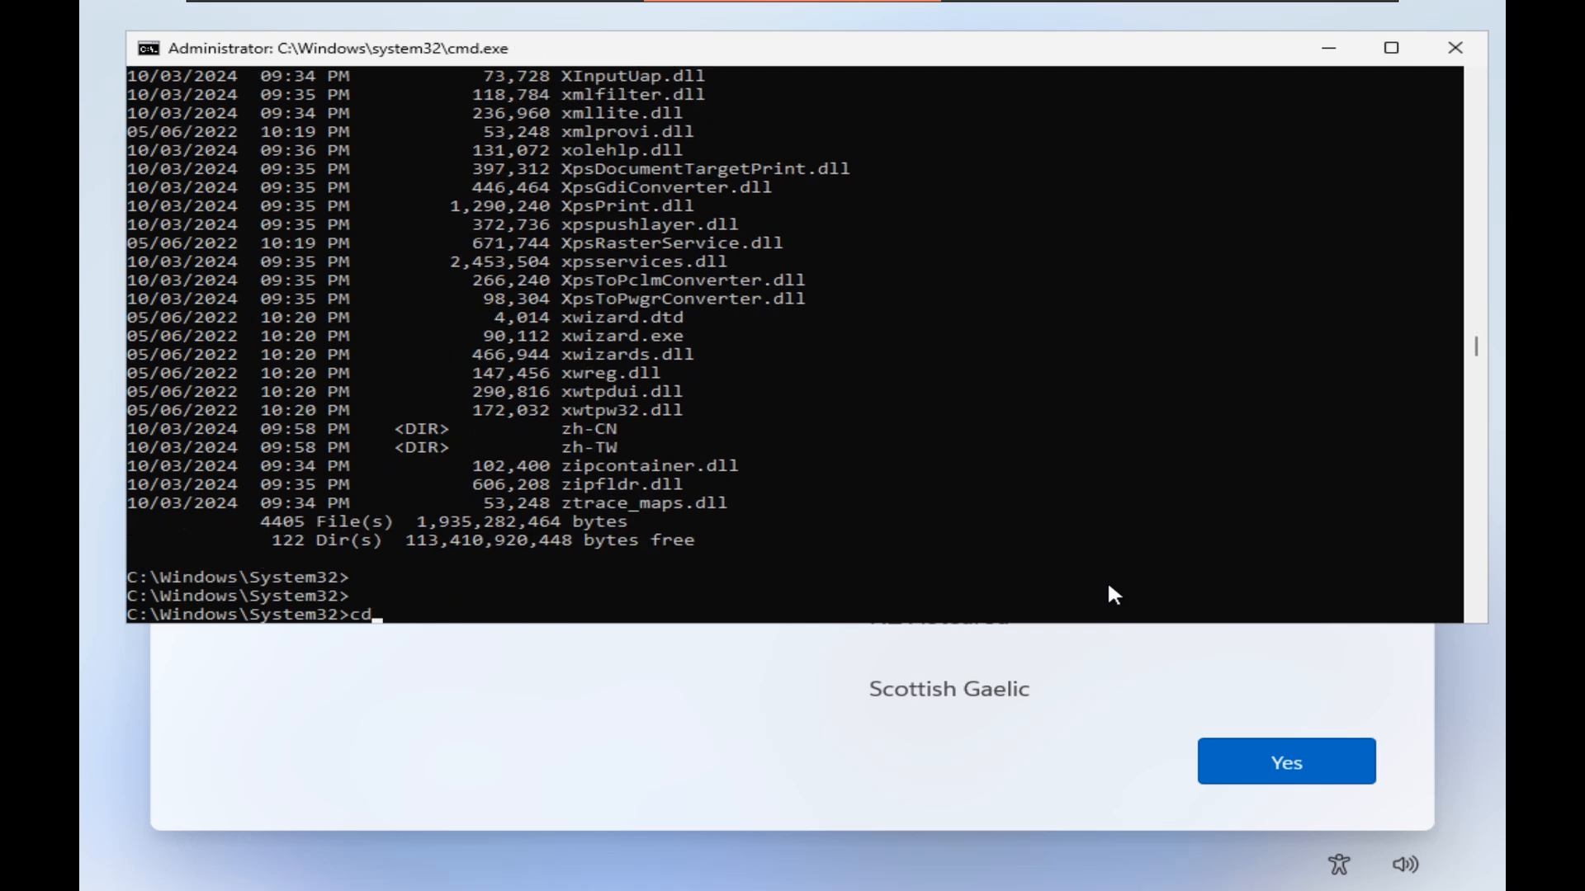
pyautogui.write(' \\')
pyautogui.press('Return')
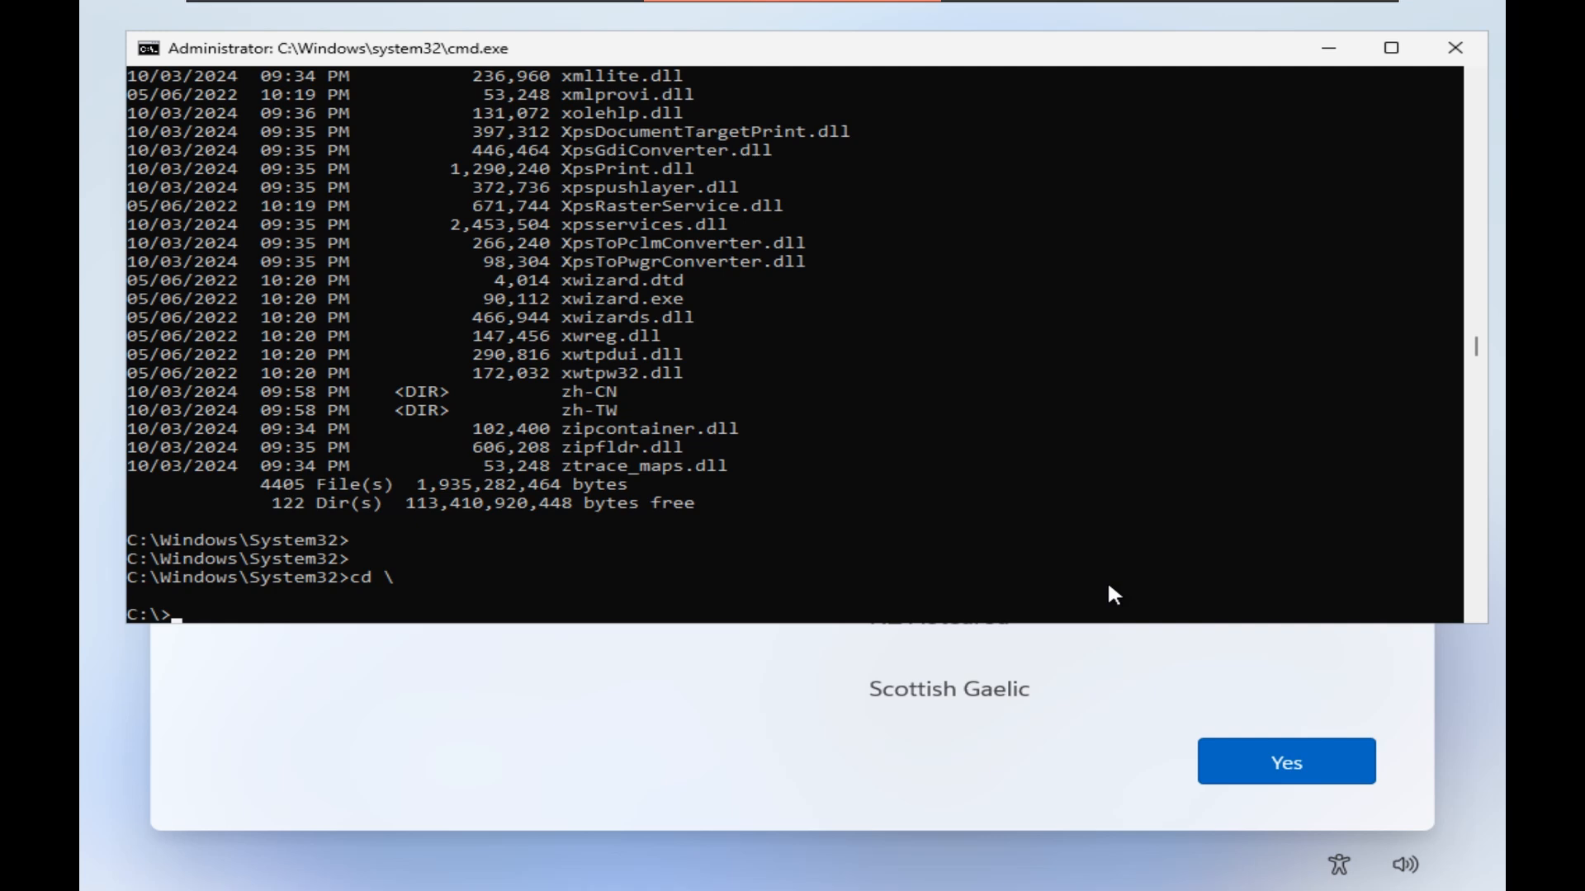
pyautogui.write('explorer')
pyautogui.write('w')
pyautogui.press('BackSpace')
pyautogui.write('git')
pyautogui.press('BackSpace')
pyautogui.press('BackSpace')
pyautogui.press('BackSpace')
pyautogui.write('"https://')
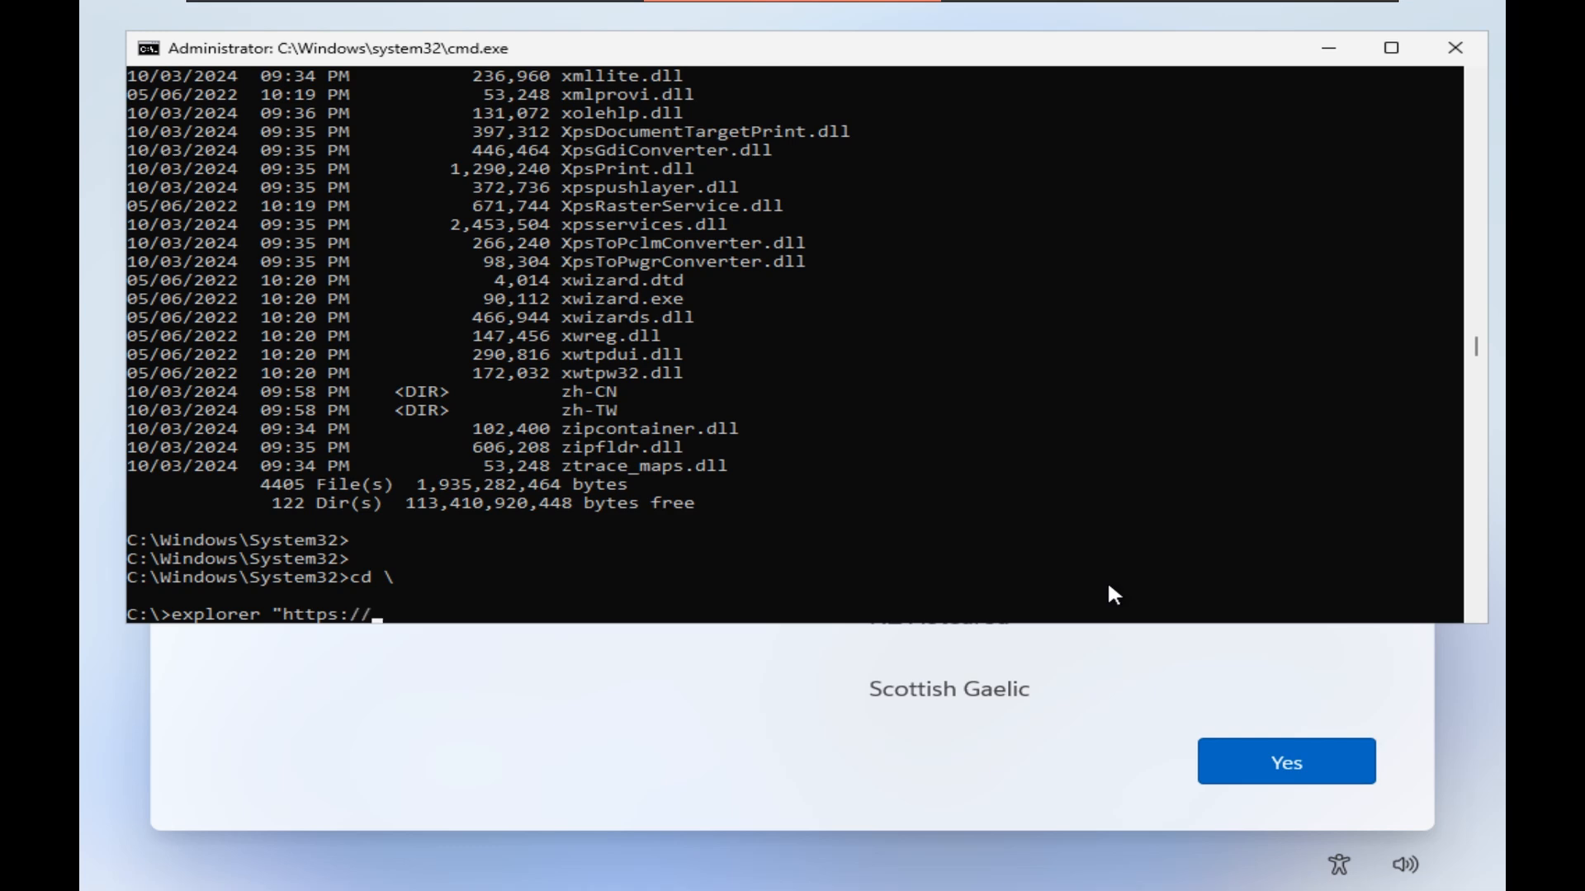
pyautogui.write('www.massgrave.dev')
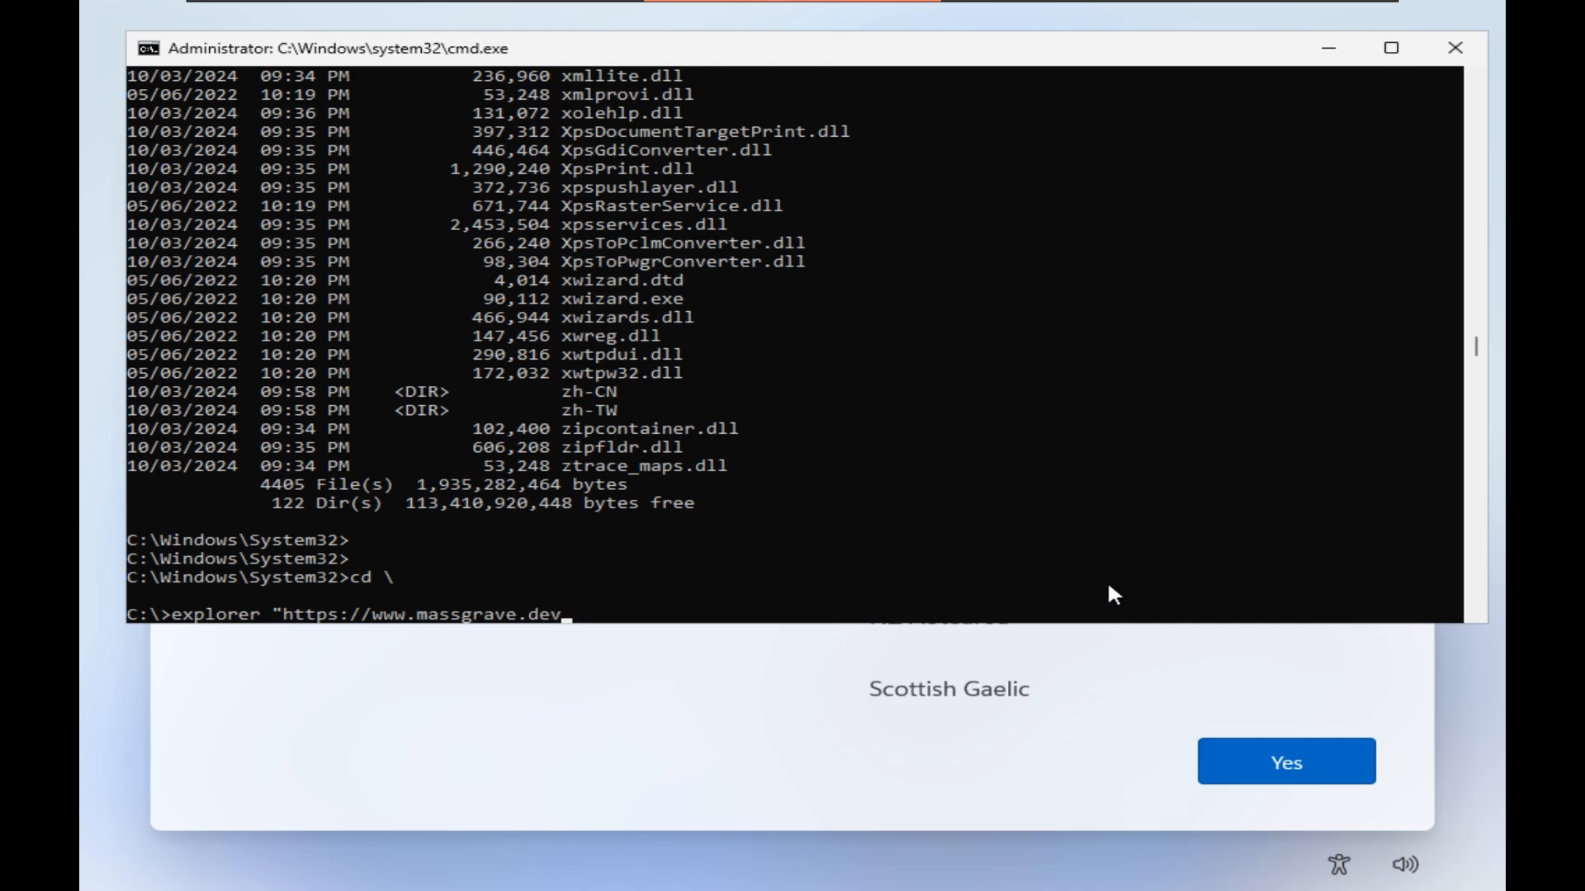
pyautogui.write('"')
pyautogui.press('Return')
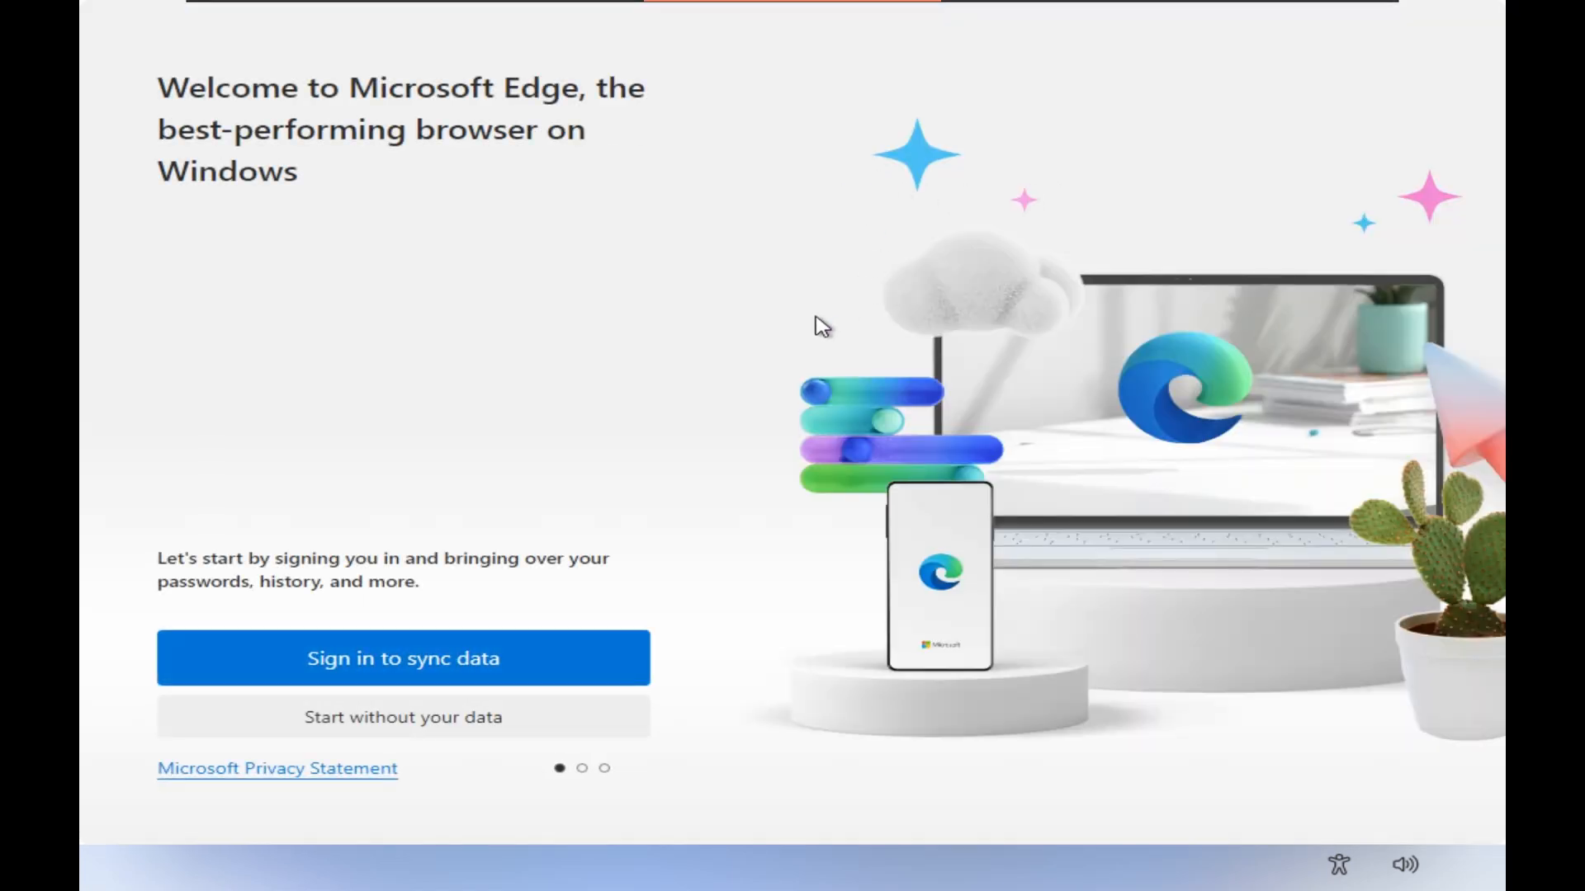
# Complete the Microsoft Edge first-run setup without signing in and close the two welcome tabs.
pyautogui.click(438, 725)
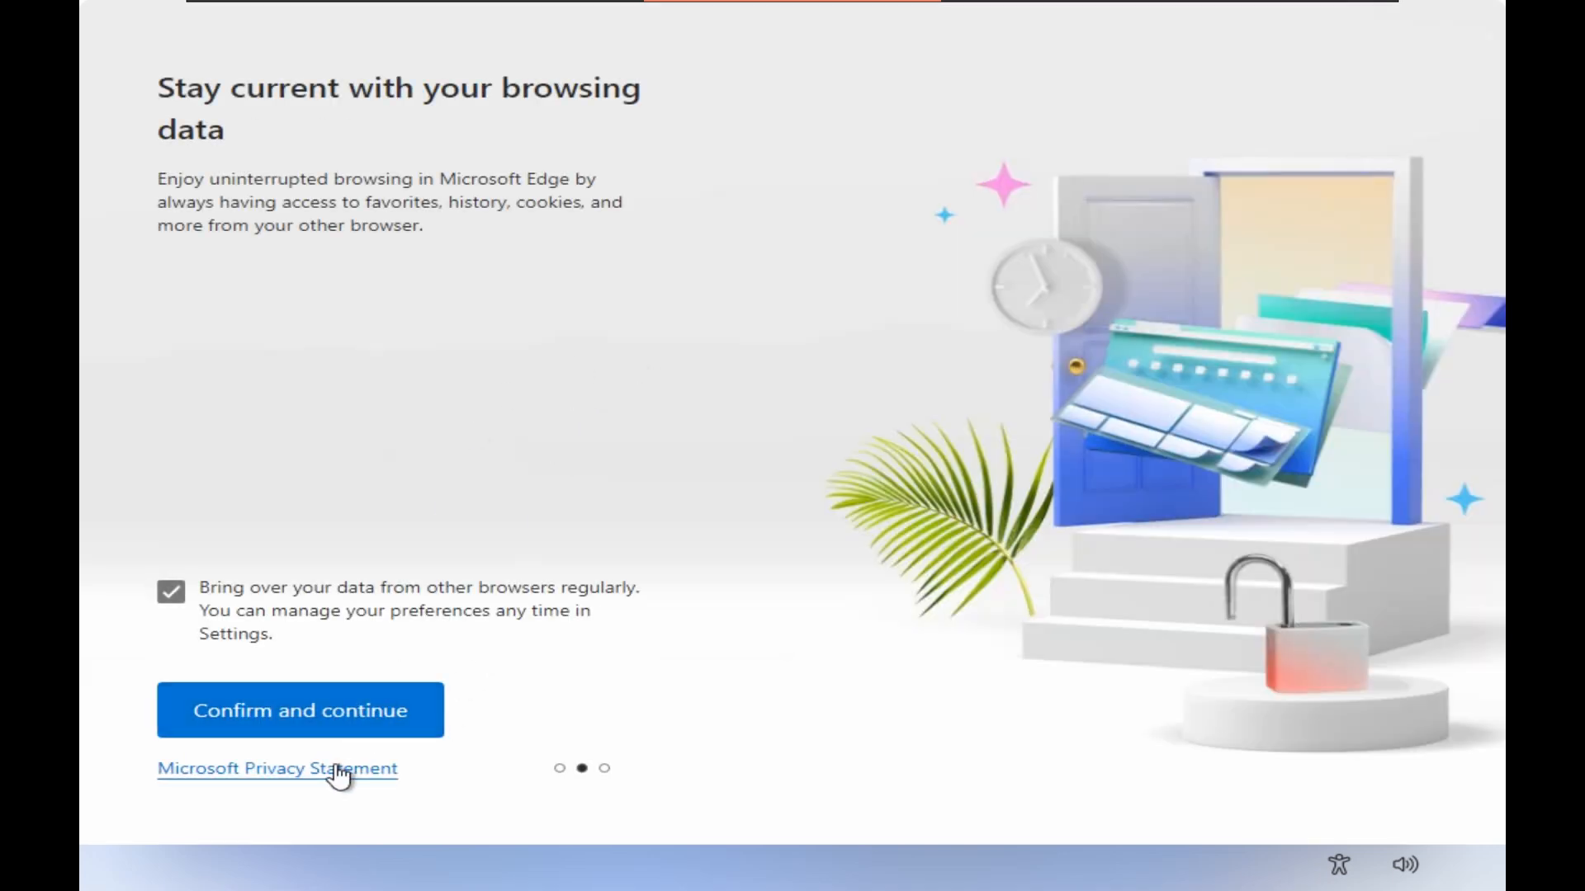
pyautogui.click(393, 730)
pyautogui.click(256, 704)
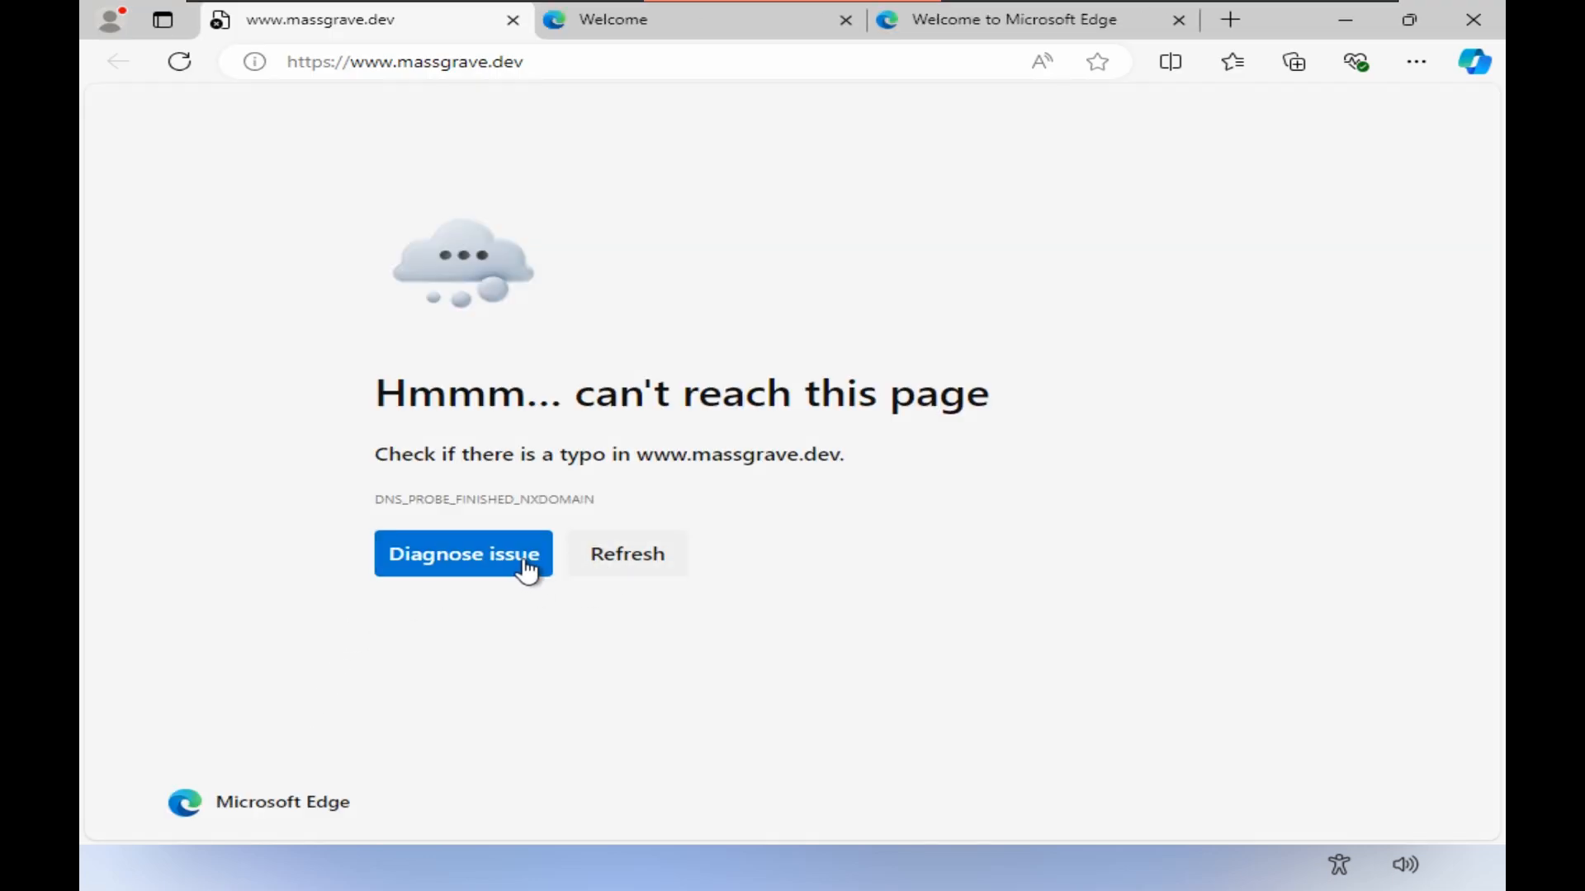
pyautogui.click(846, 20)
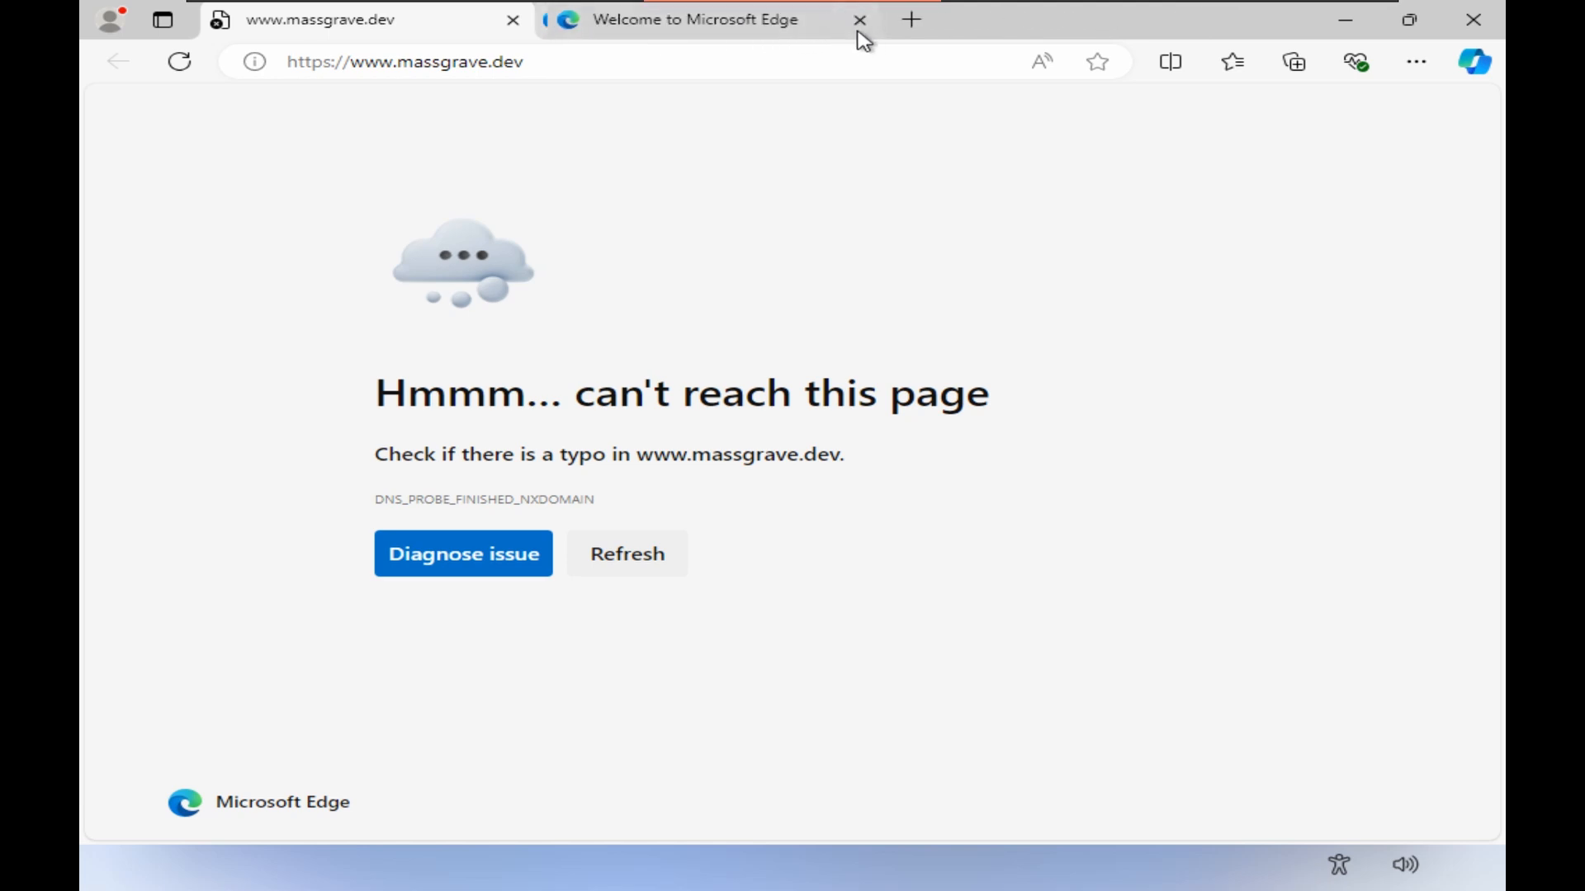
pyautogui.click(840, 21)
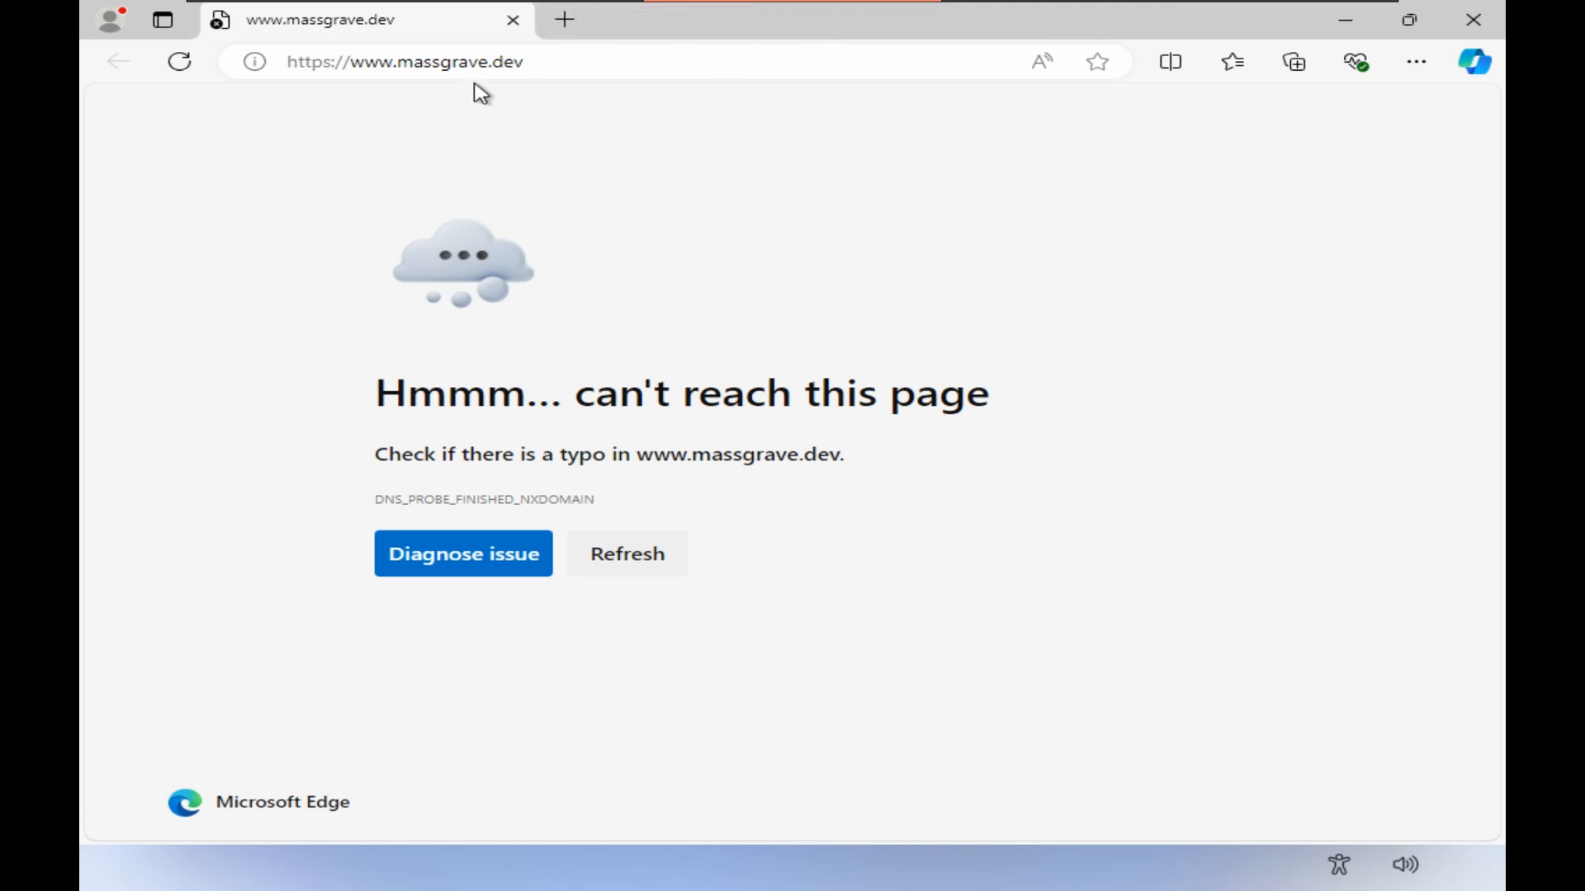
pyautogui.click(494, 65)
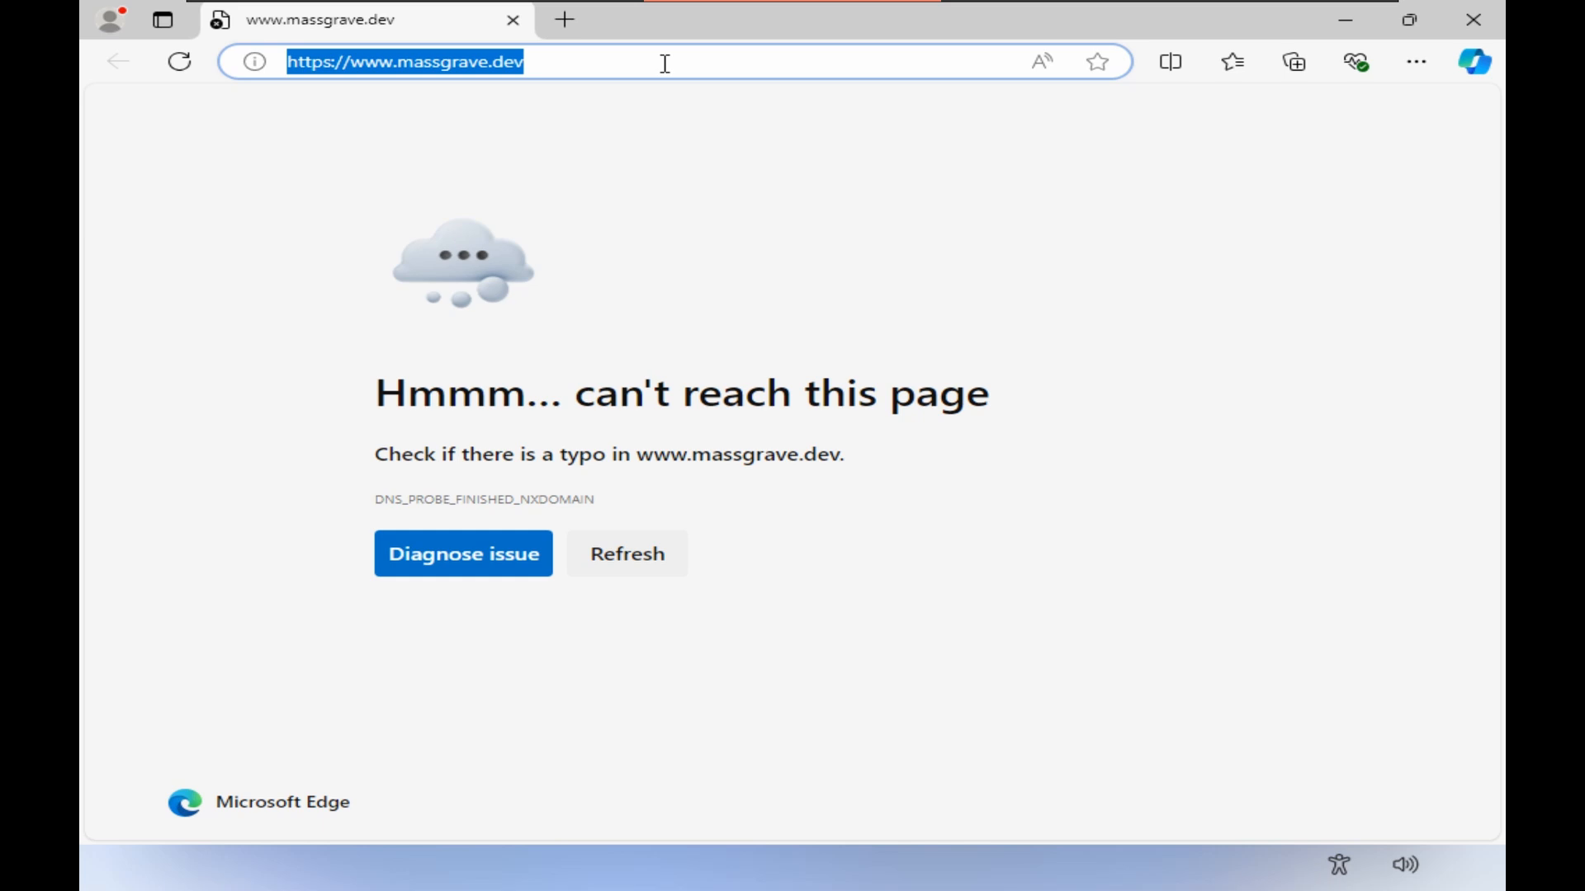
pyautogui.press('Home')
pyautogui.press('Right')
pyautogui.press('Right')
pyautogui.press('Left')
pyautogui.press('Left')
pyautogui.press('Left')
pyautogui.press('Left')
pyautogui.press('Left')
pyautogui.press('Left')
pyautogui.press('Left')
pyautogui.press('BackSpace')
pyautogui.press('Return')
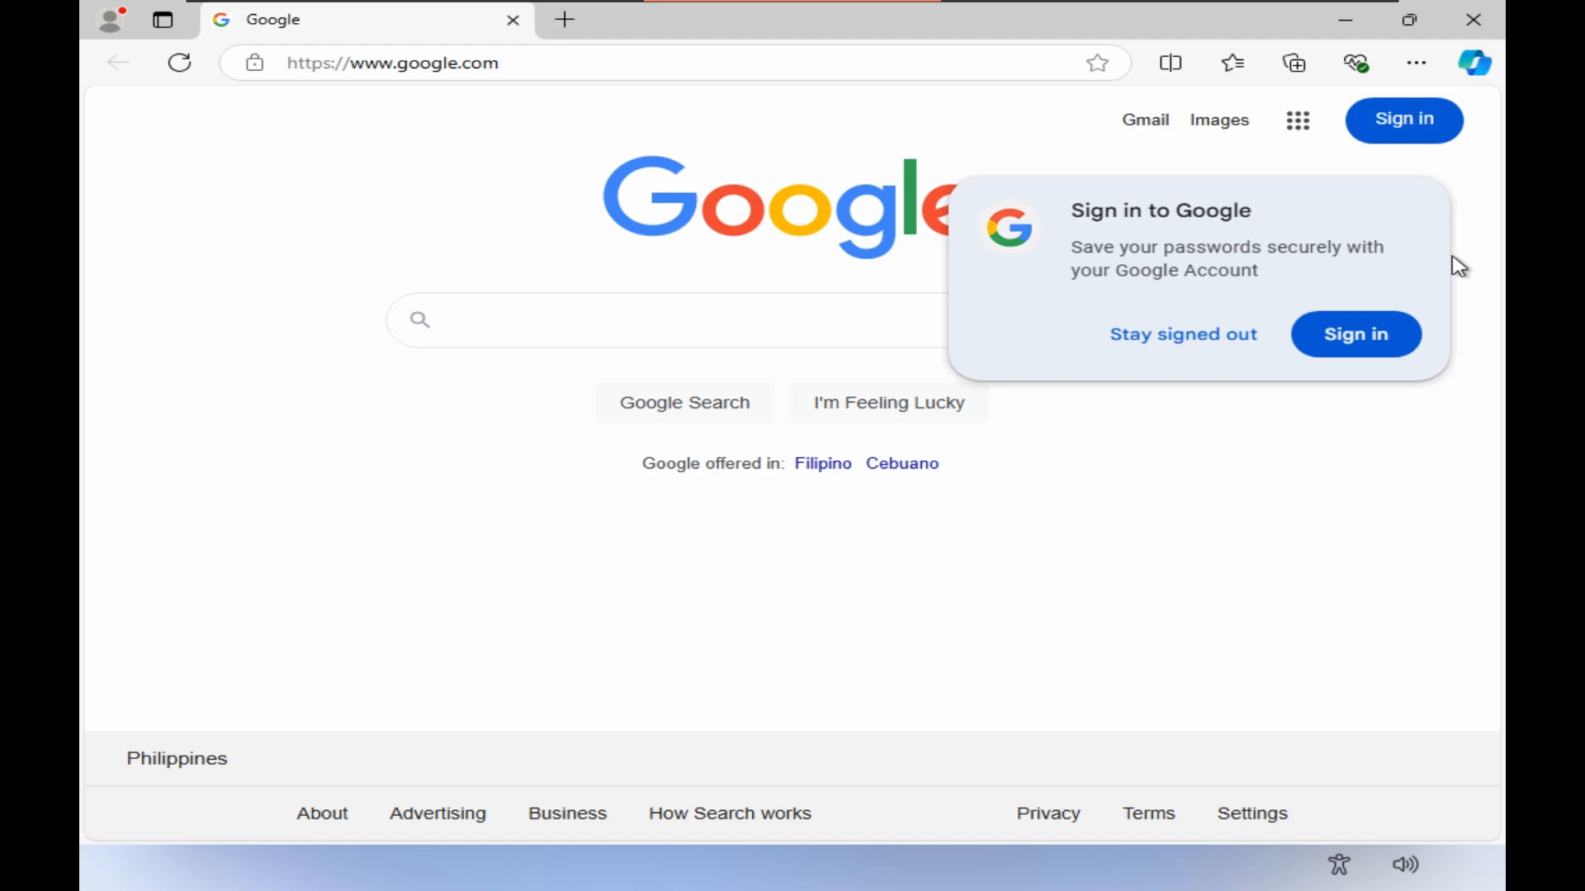
pyautogui.click(1227, 337)
# Search Google for "masgrave dev" and open the Microsoft Activation Scripts (MAS) result at massgrave.dev.
pyautogui.click(598, 320)
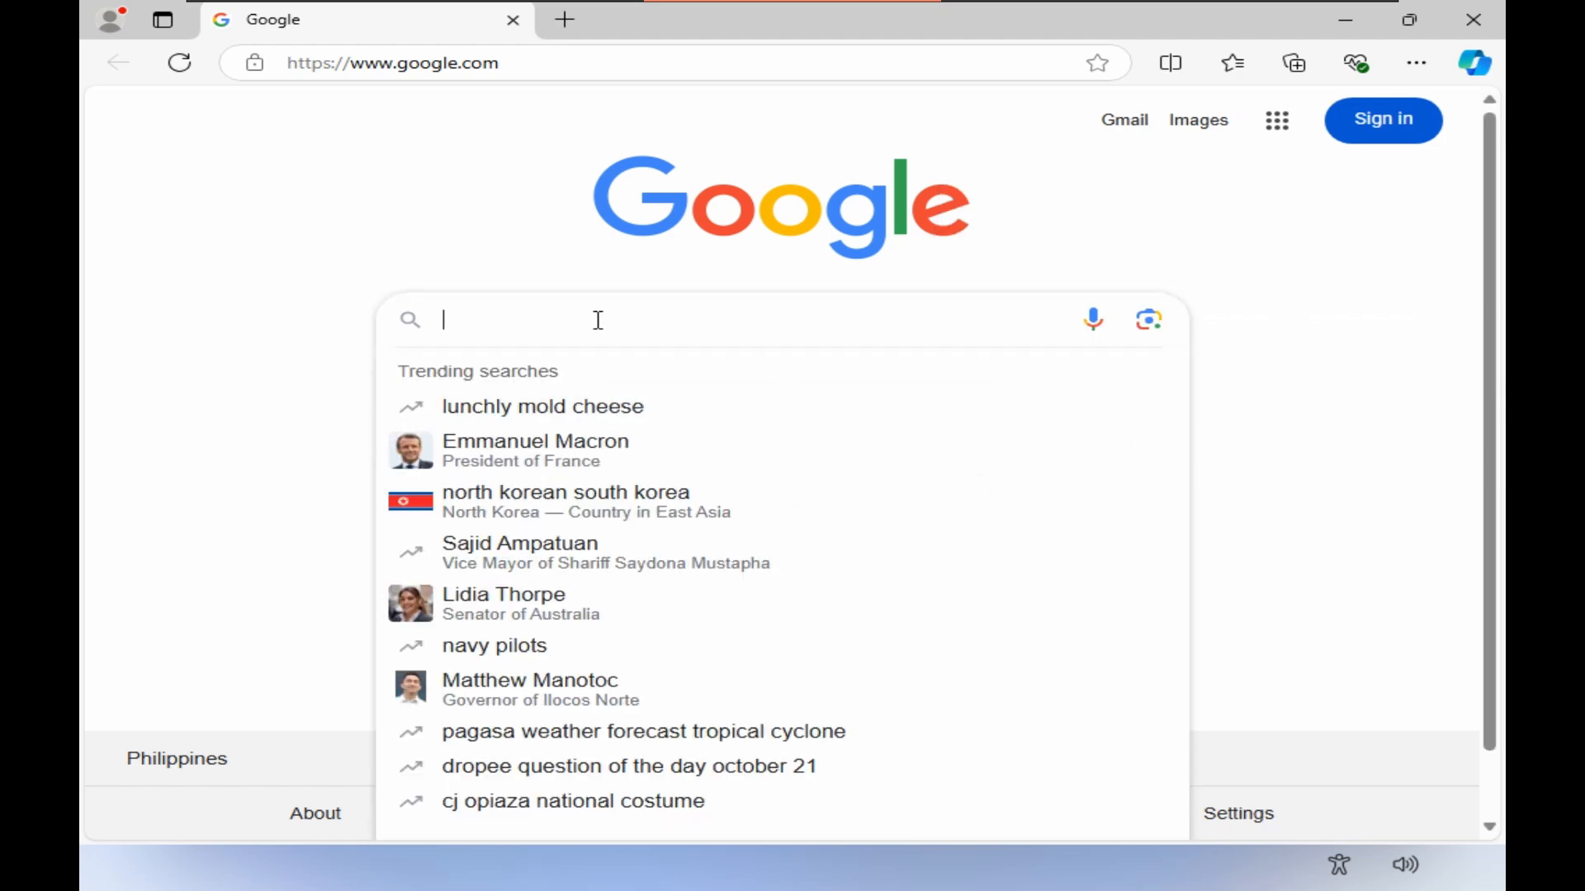
pyautogui.write('mas')
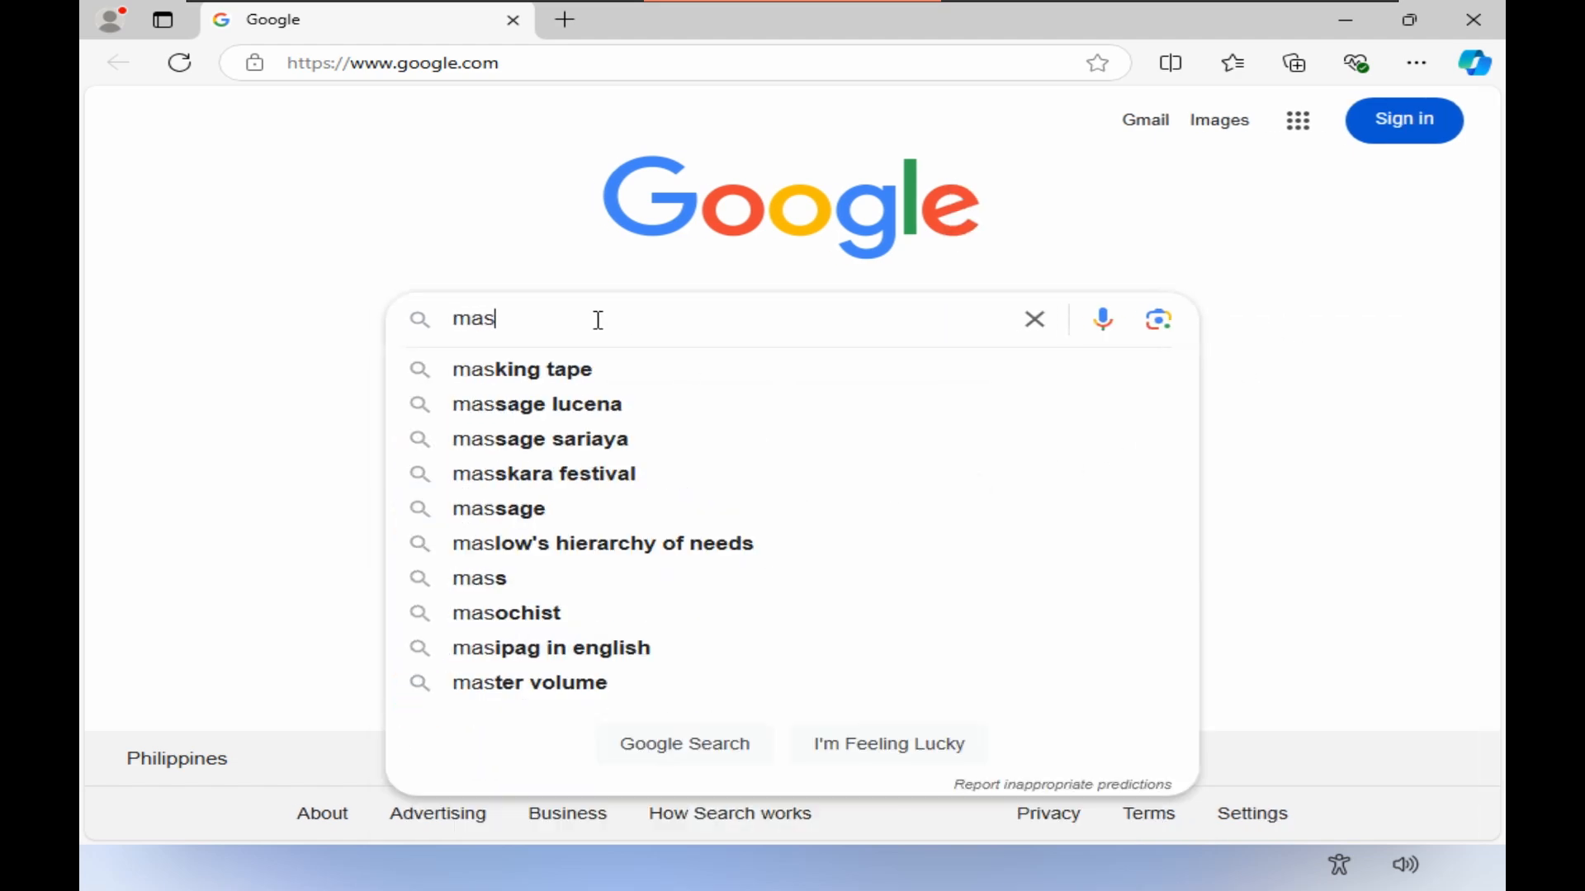
pyautogui.write('grave')
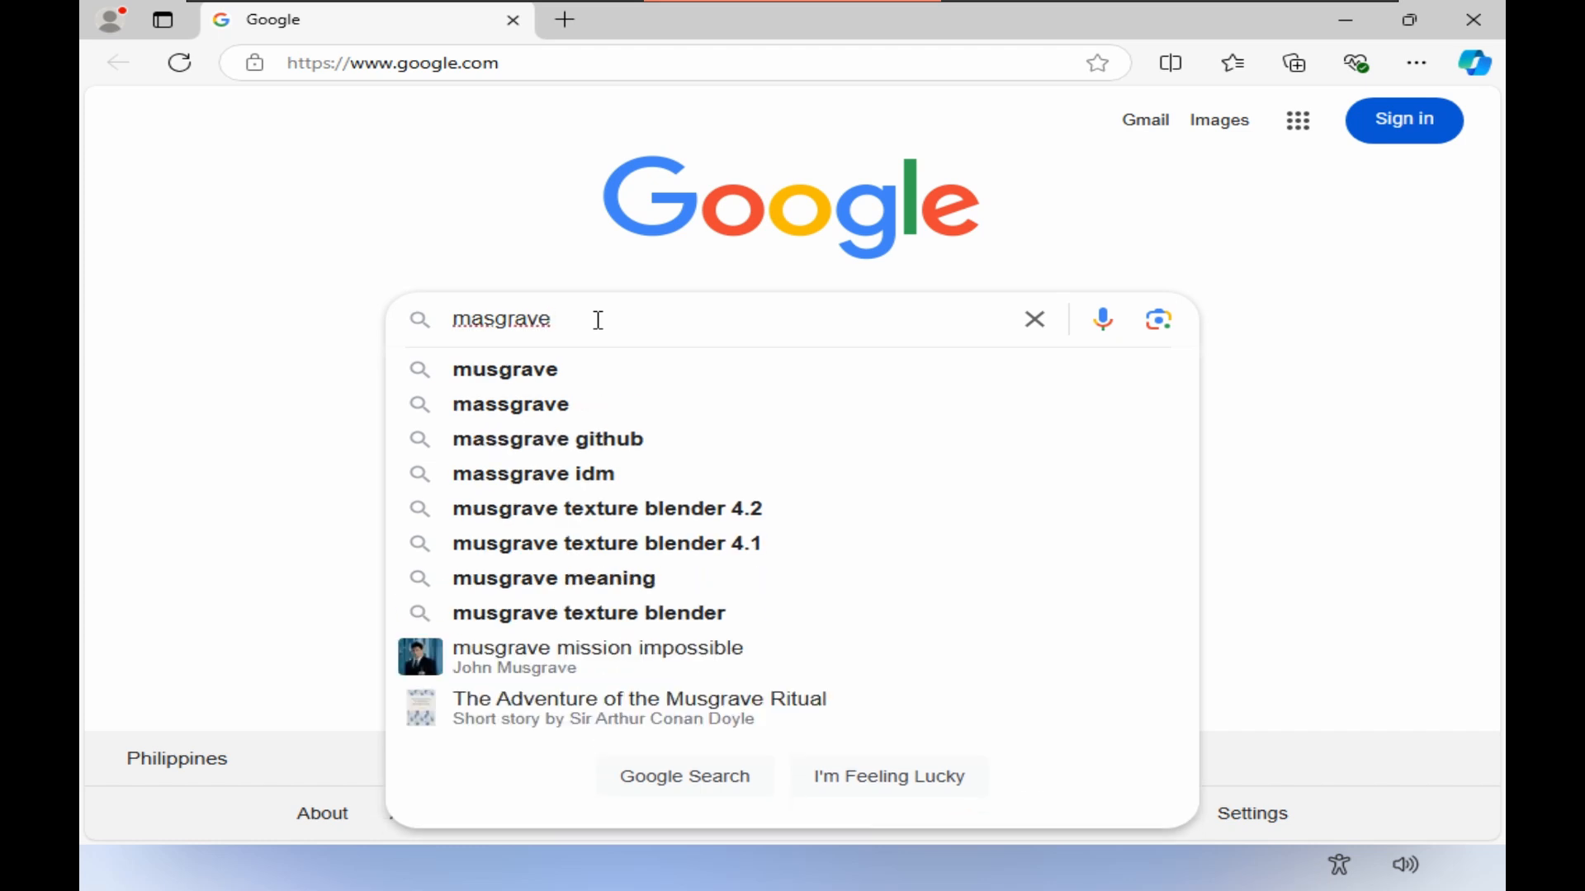
pyautogui.write(' dev')
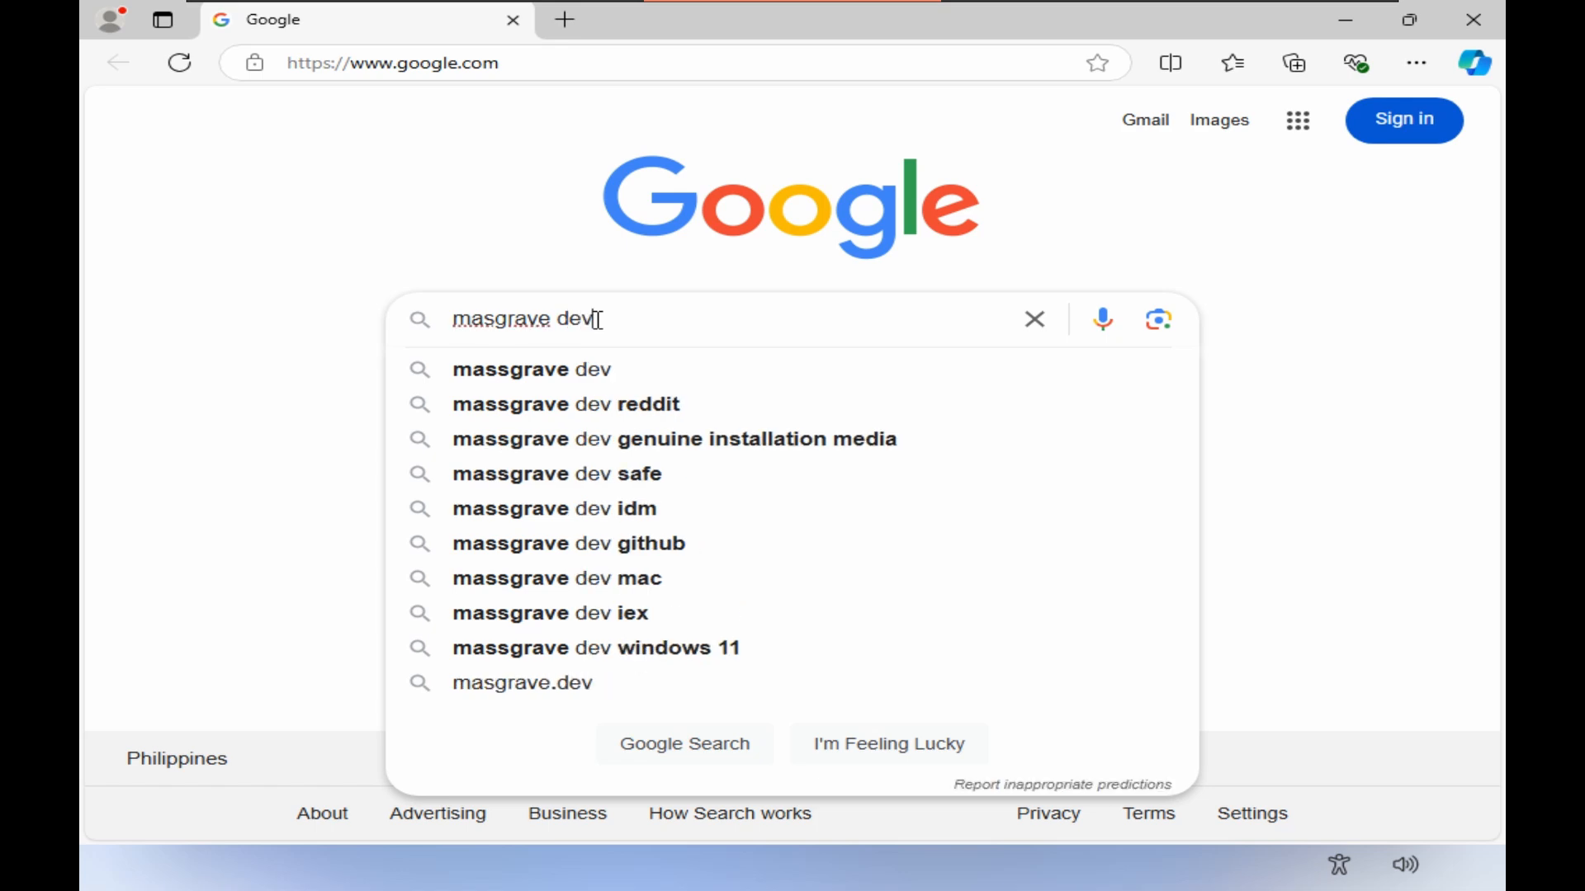
pyautogui.press('Return')
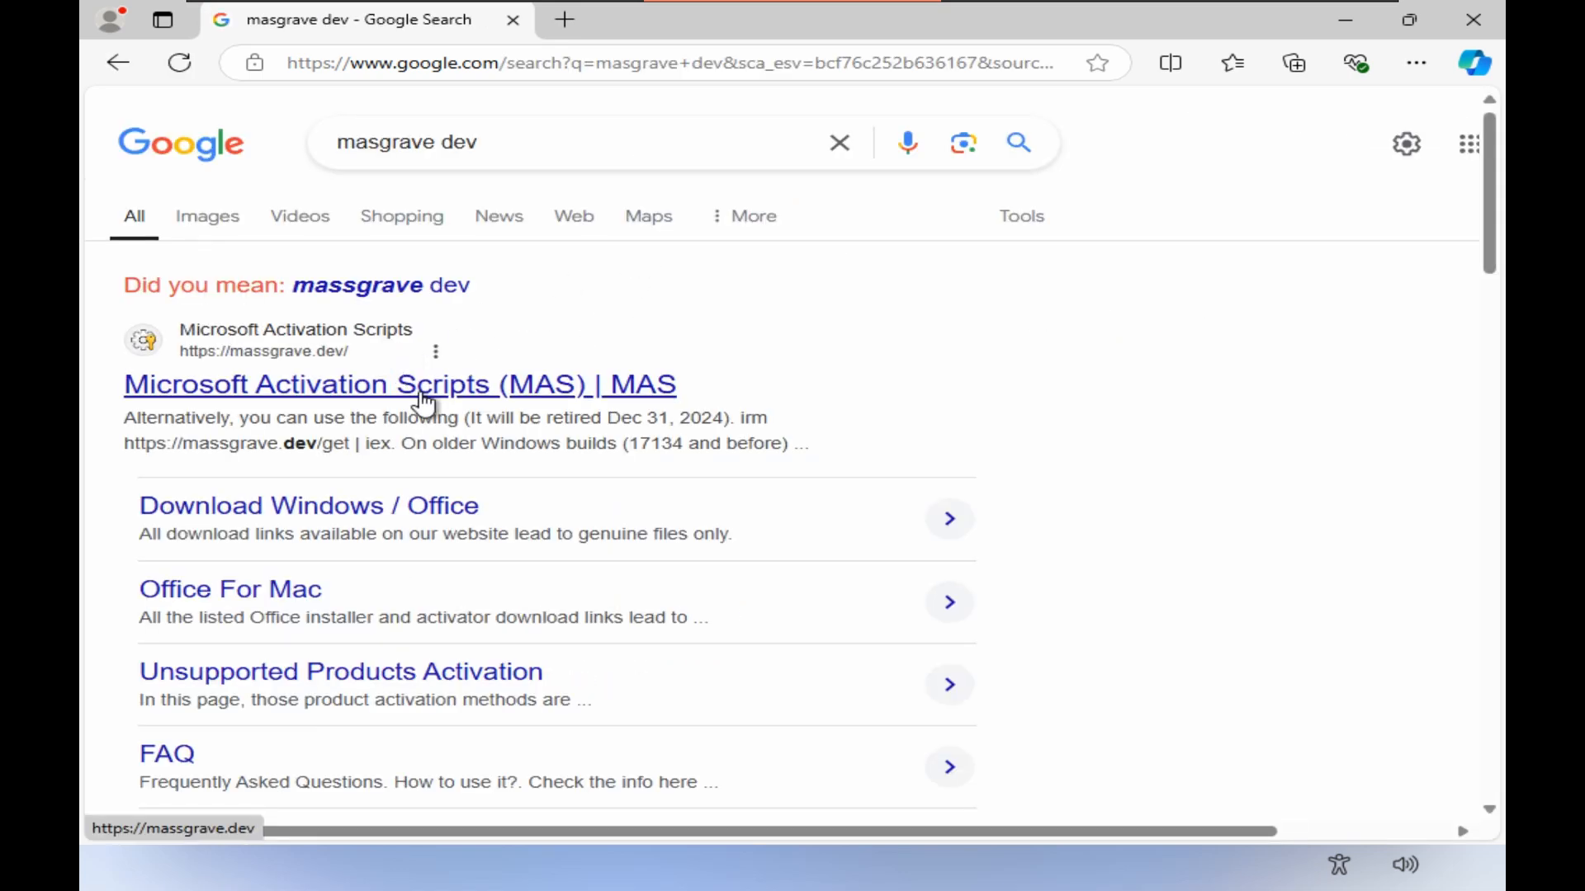
pyautogui.click(450, 390)
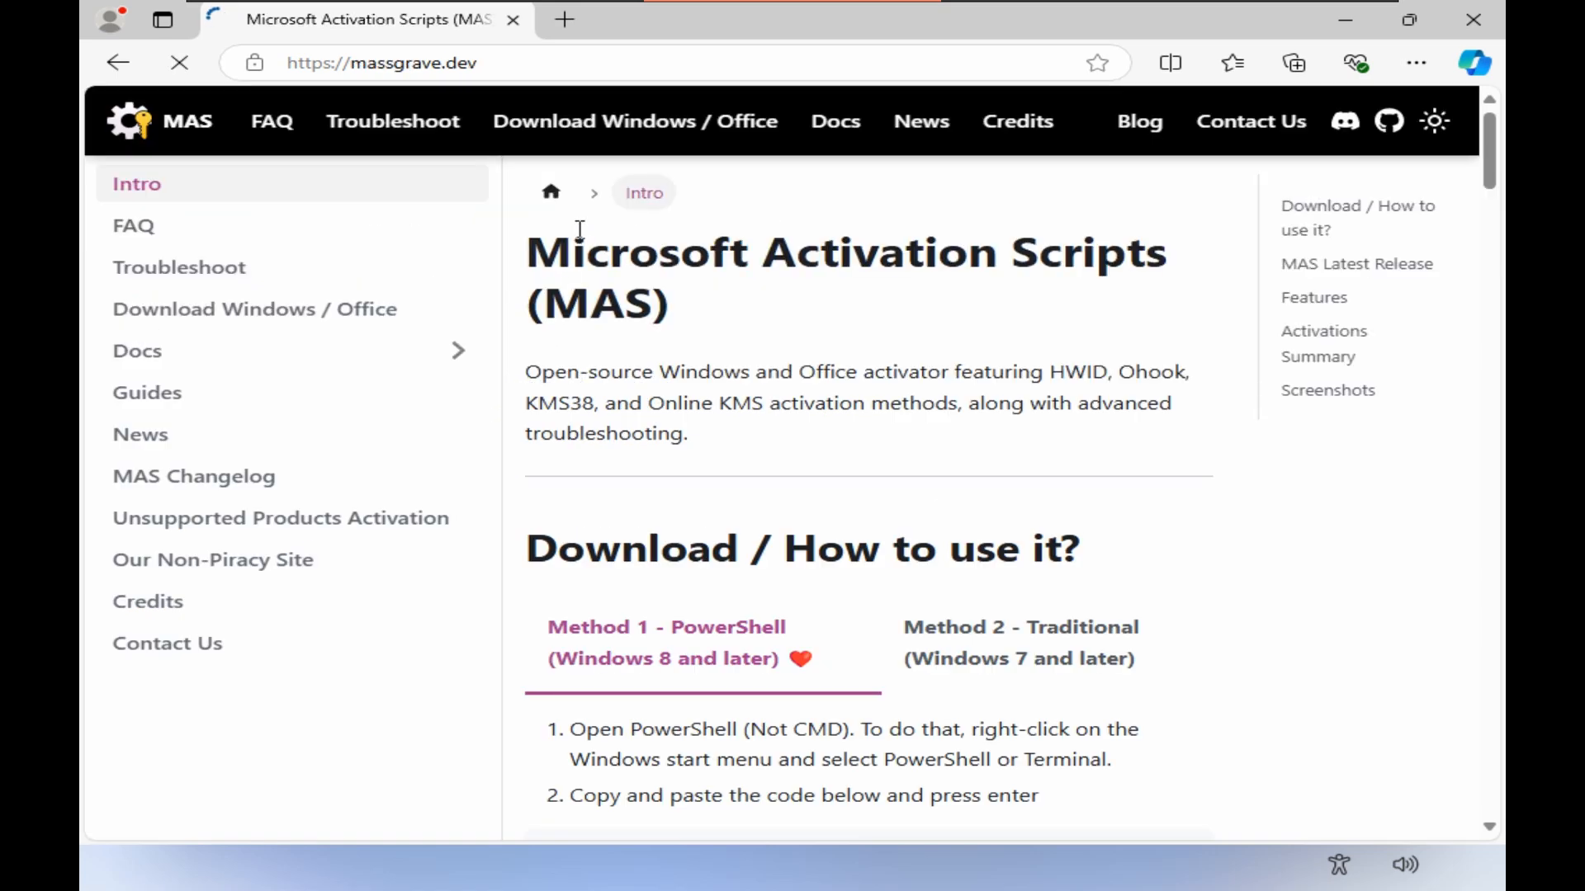
pyautogui.scroll(-8, 607, 373)
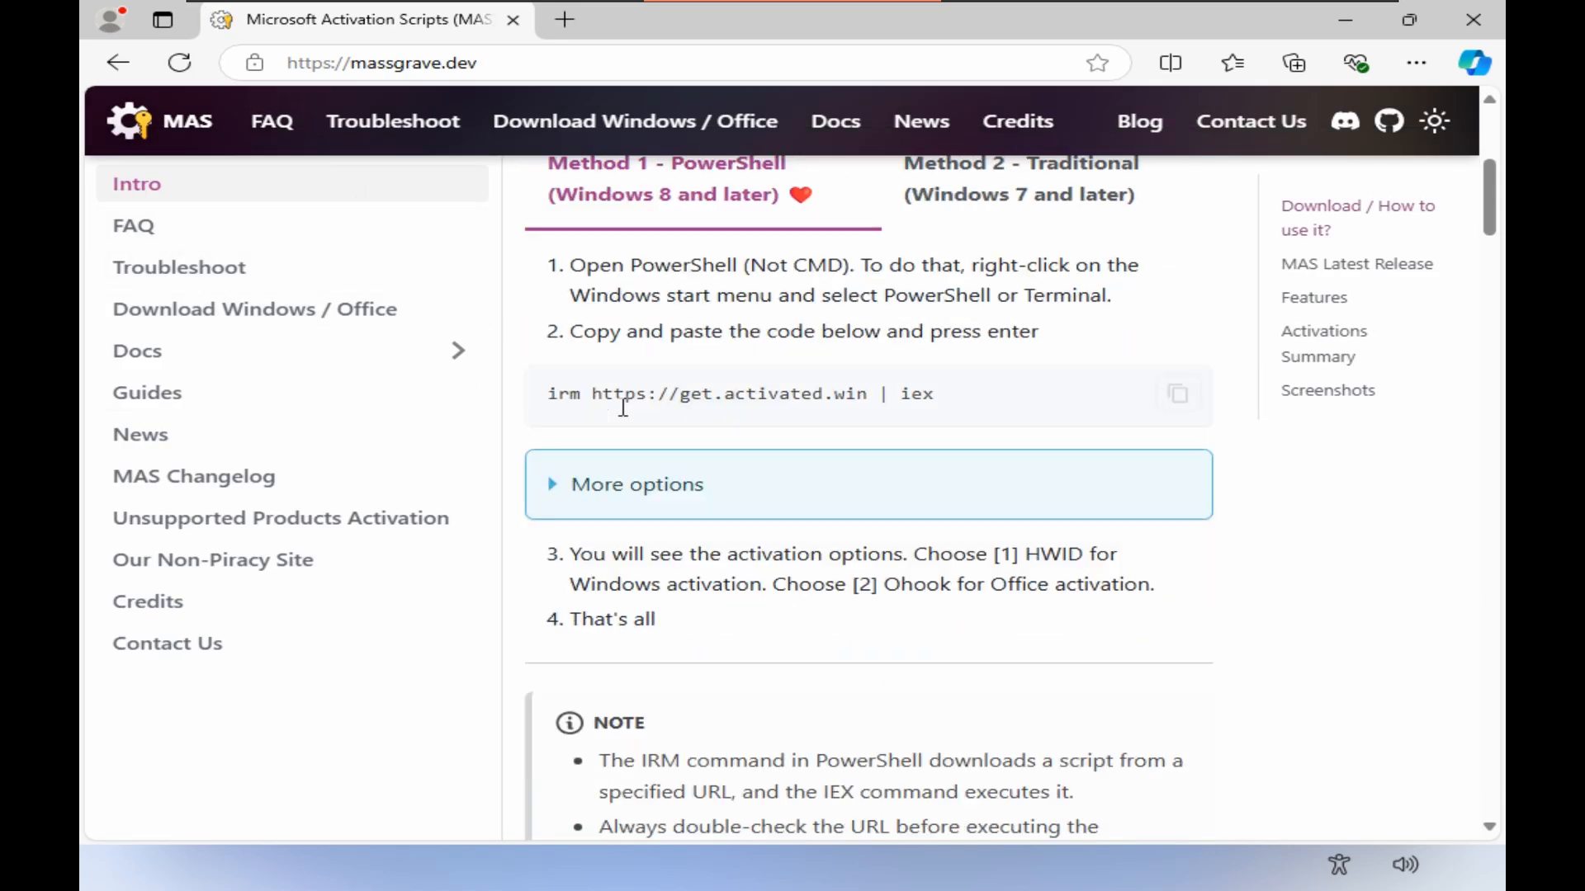
pyautogui.scroll(3, 669, 424)
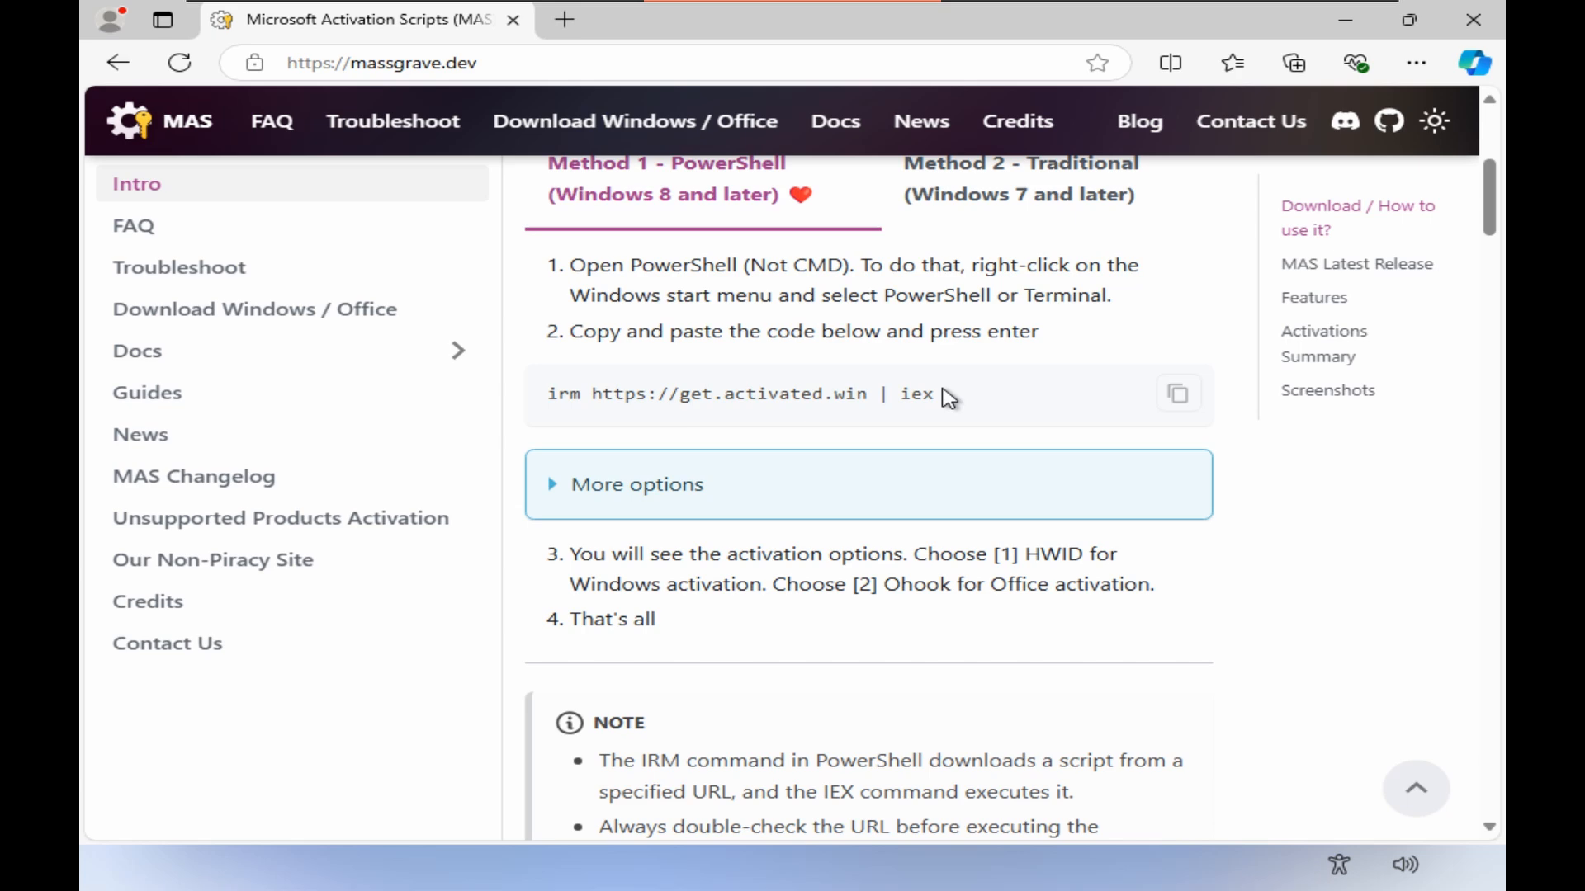
pyautogui.moveTo(945, 397); pyautogui.dragTo(566, 402)
pyautogui.rightClick(565, 402)
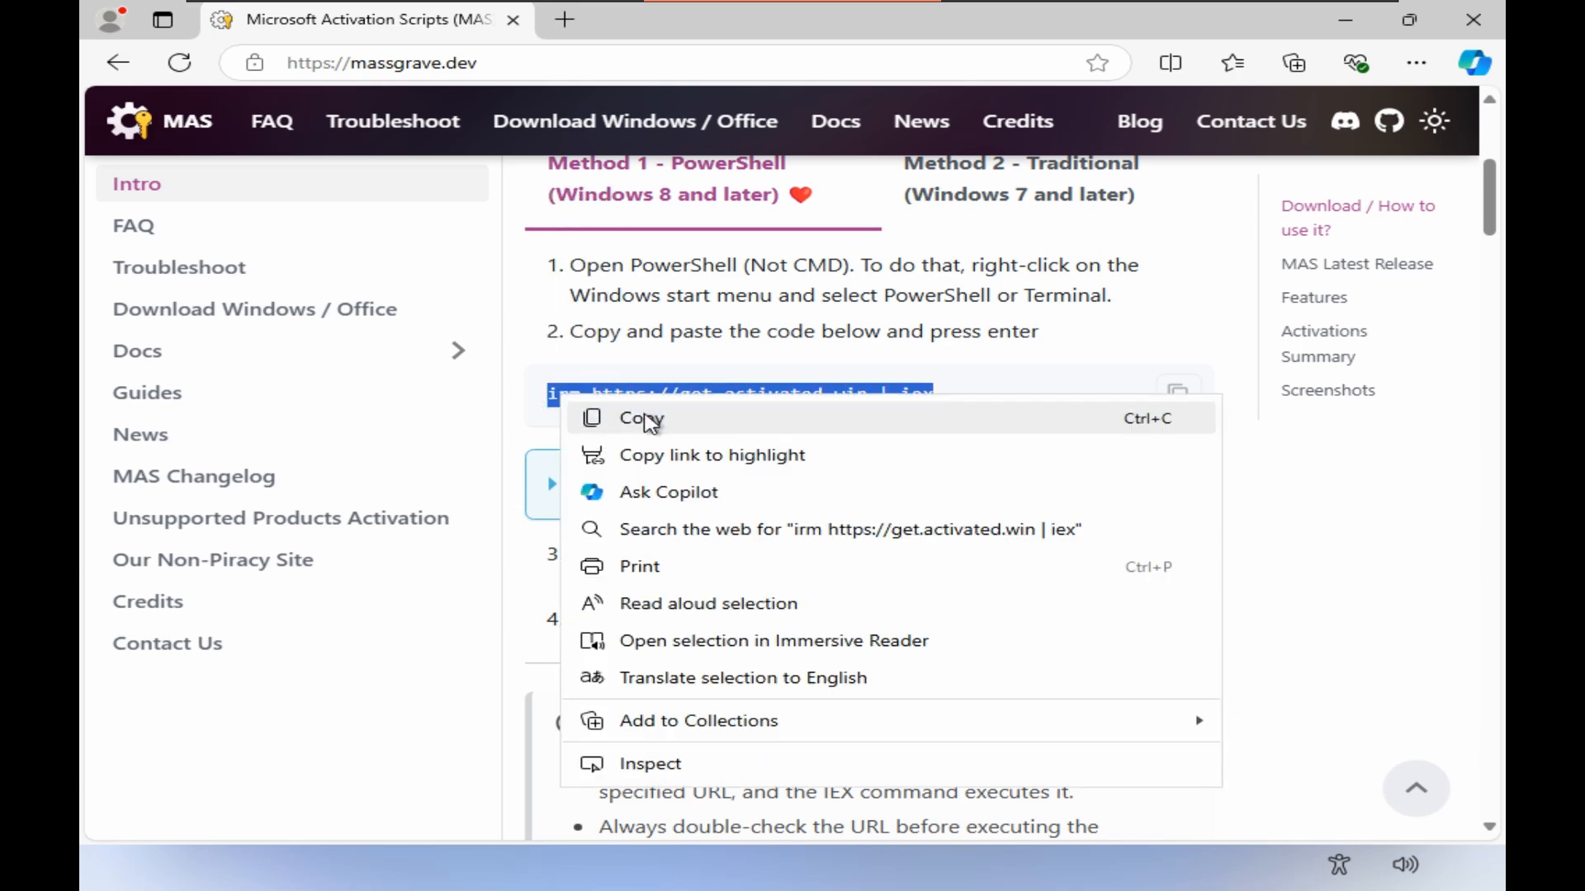
pyautogui.click(649, 419)
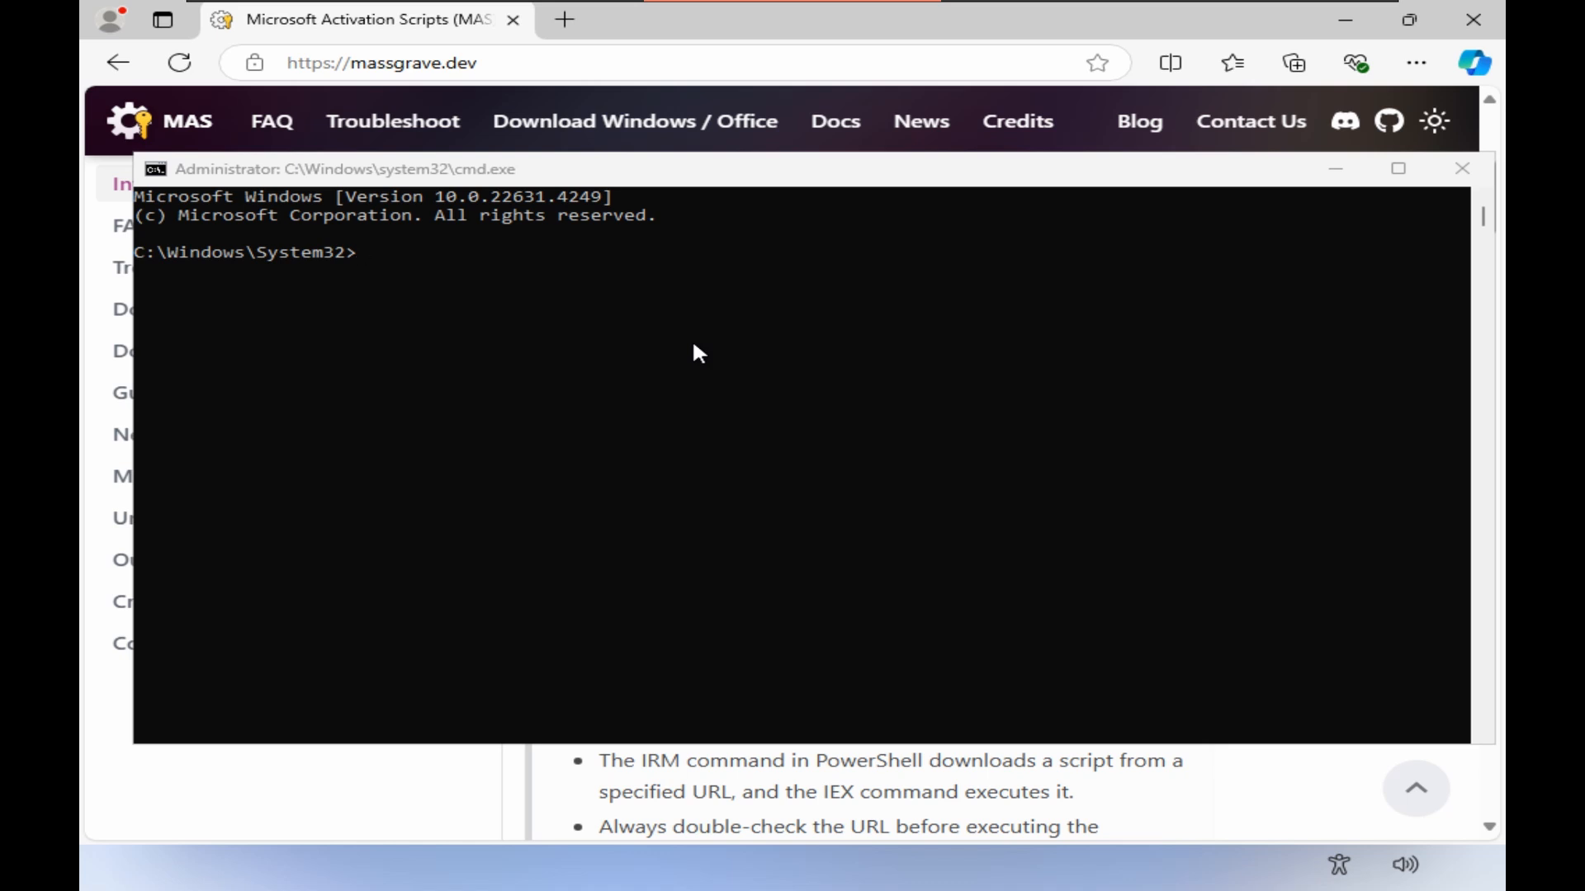
# Start powershell in a new command prompt window over the browser.
pyautogui.click(694, 346)
pyautogui.write('[pwe')
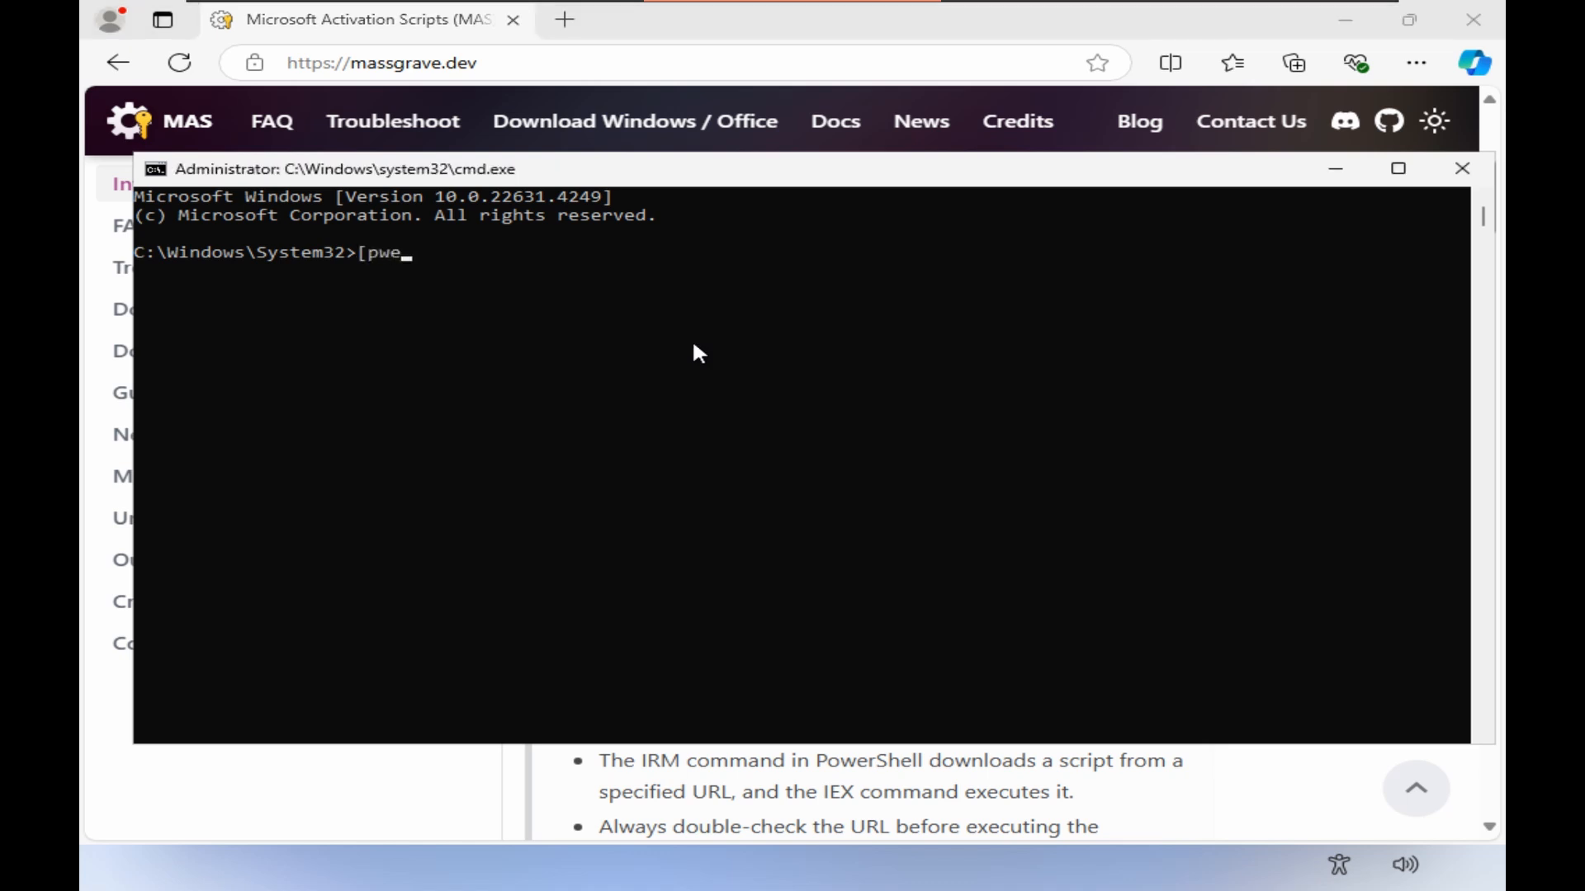
pyautogui.write('rshell')
pyautogui.press('Left')
pyautogui.press('Left')
pyautogui.press('Left')
pyautogui.press('Left')
pyautogui.press('Left')
pyautogui.press('Left')
pyautogui.press('Left')
pyautogui.press('Left')
pyautogui.press('Left')
pyautogui.press('Left')
pyautogui.press('Delete')
pyautogui.press('Delete')
pyautogui.write('po')
pyautogui.press('Return')
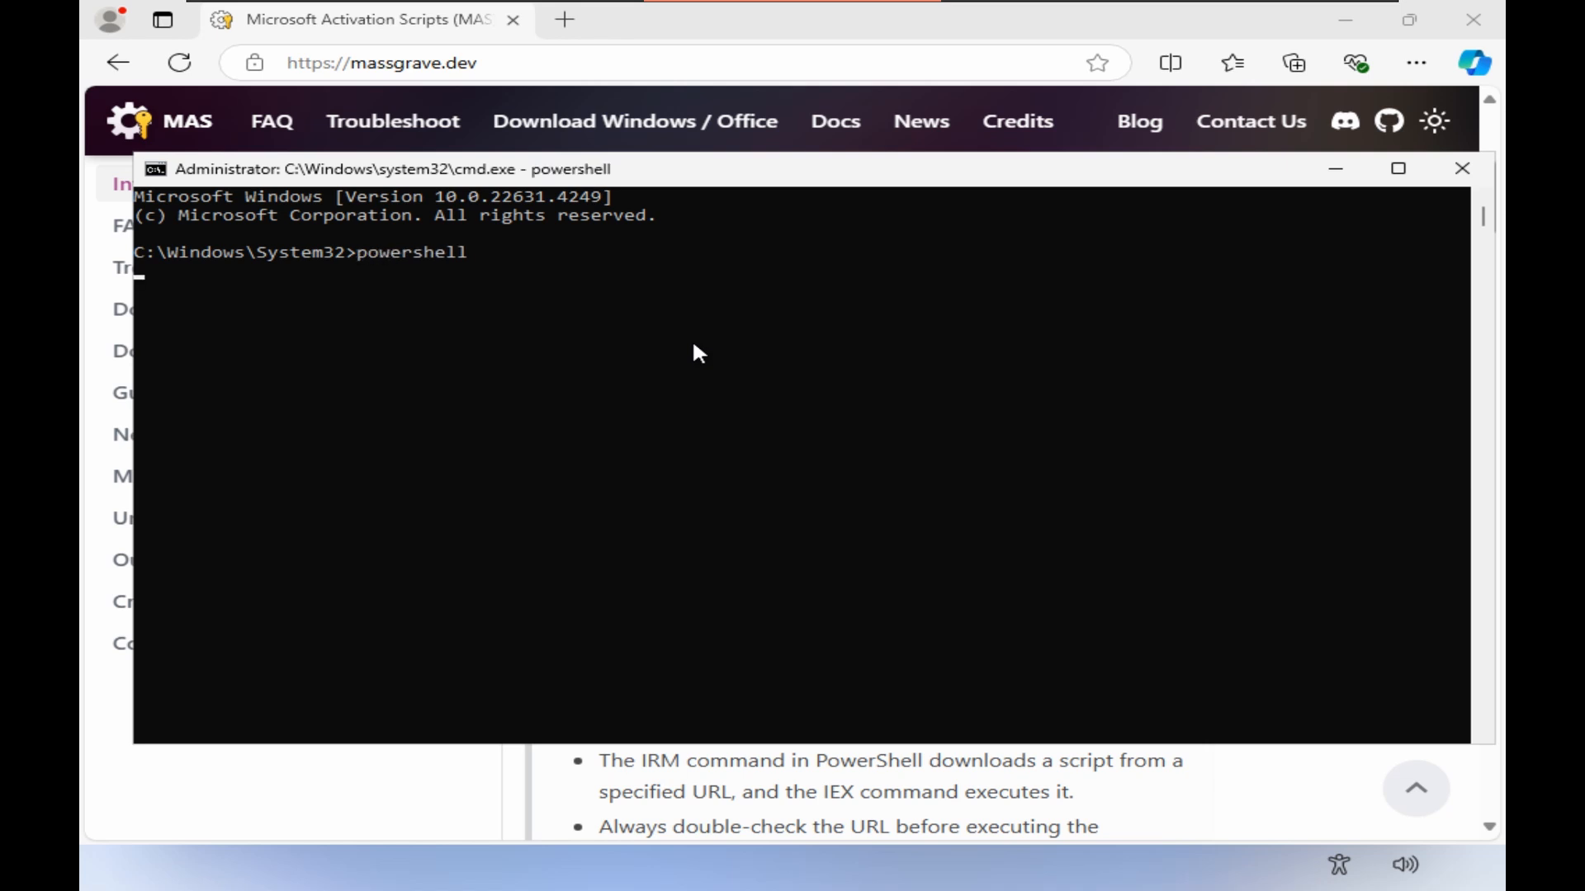
pyautogui.rightClick(703, 327)
pyautogui.press('Return')
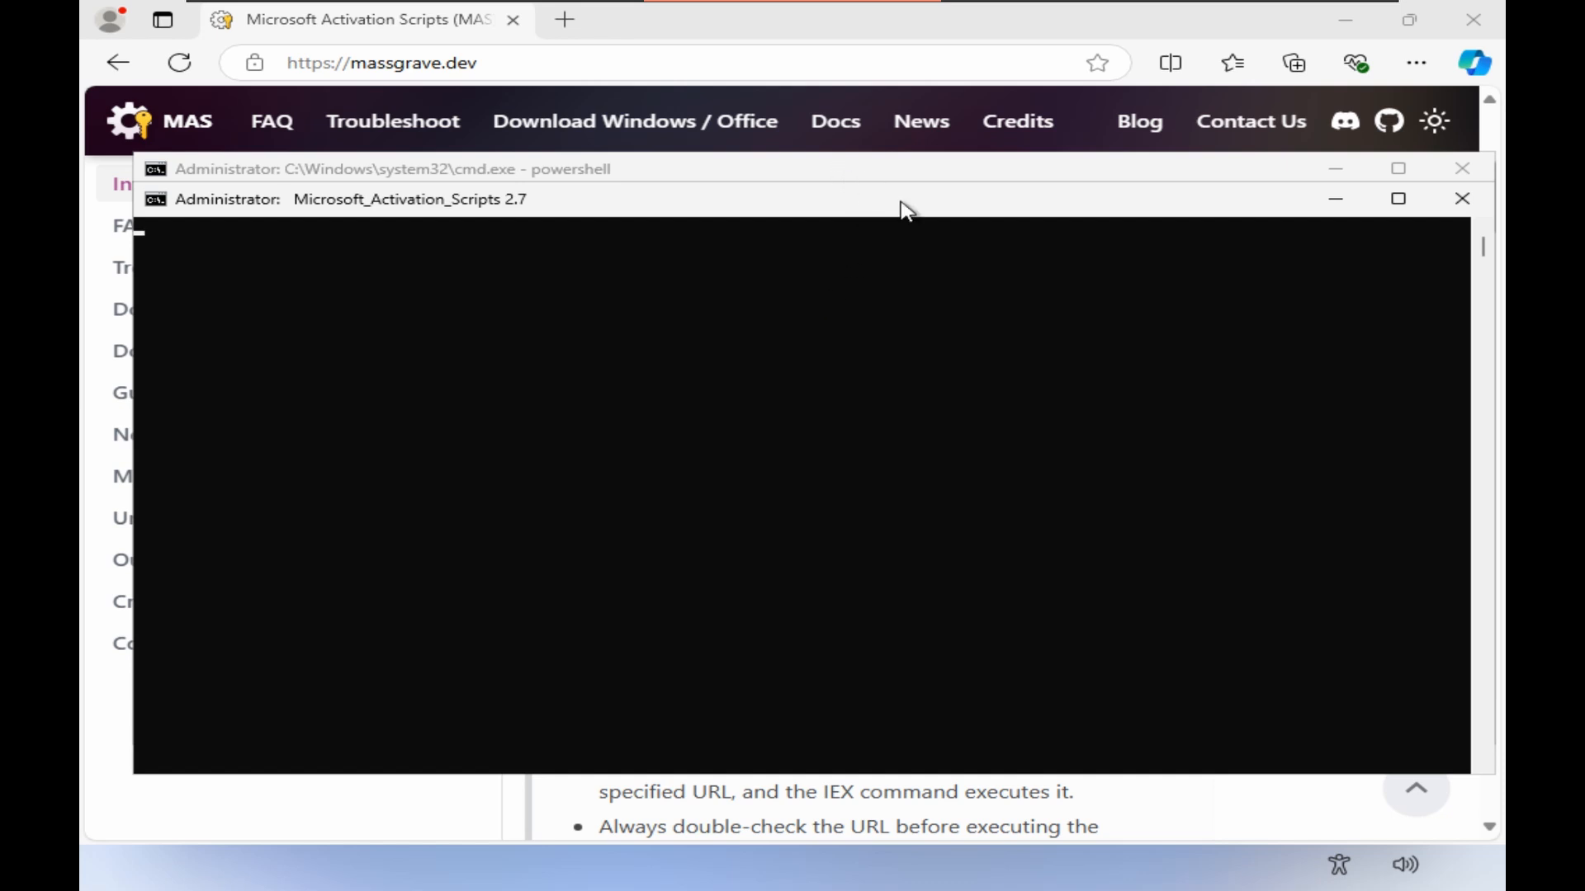
pyautogui.moveTo(916, 202); pyautogui.dragTo(913, 149)
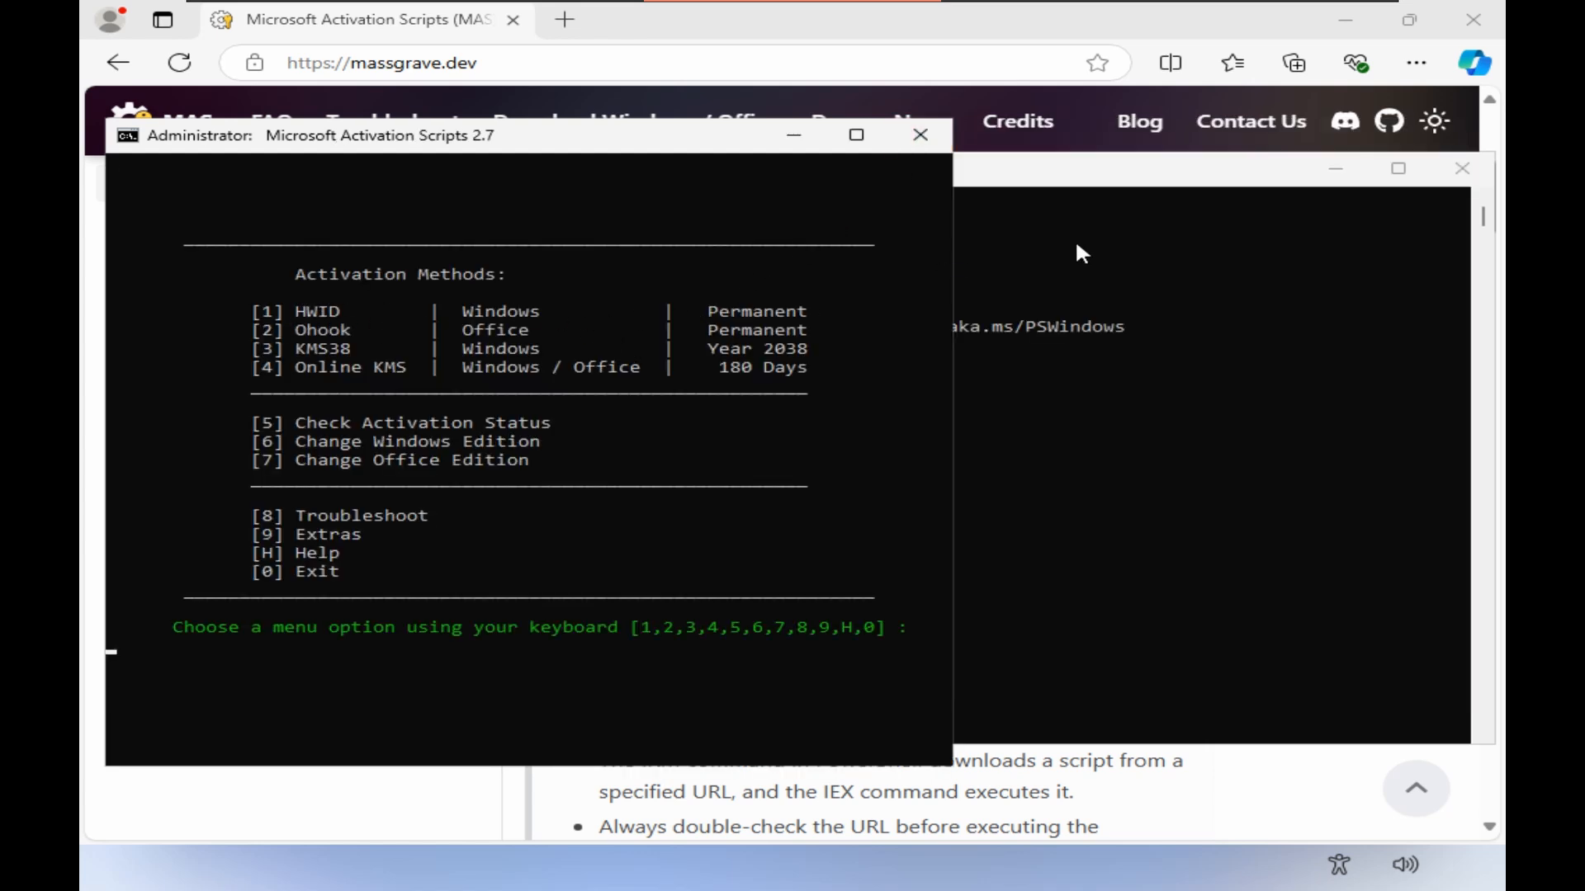
pyautogui.press('1')
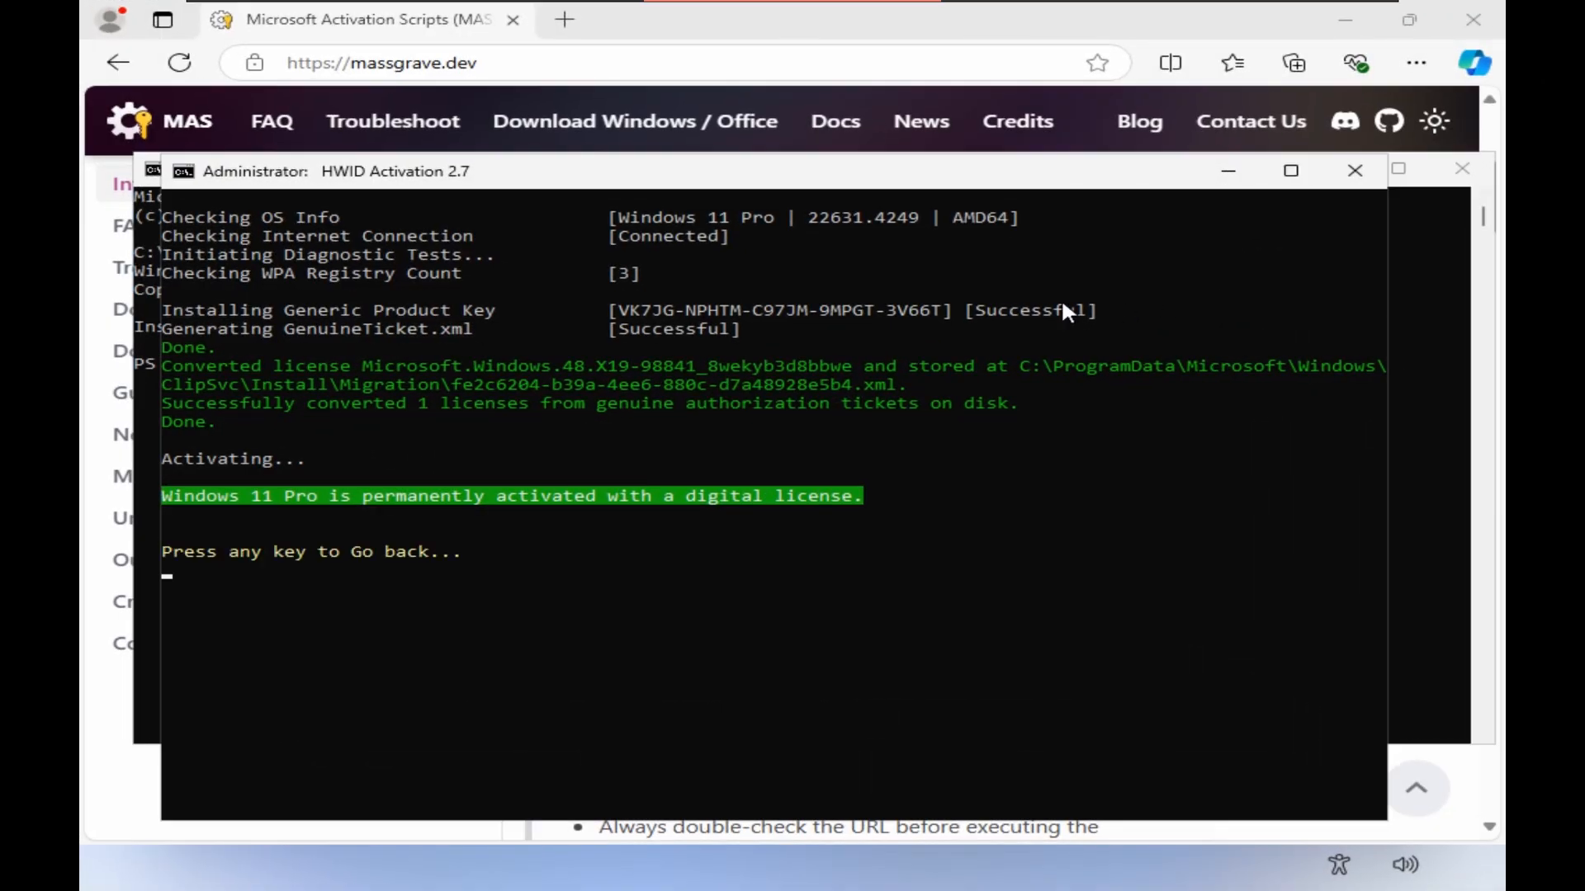
pyautogui.press('Return')
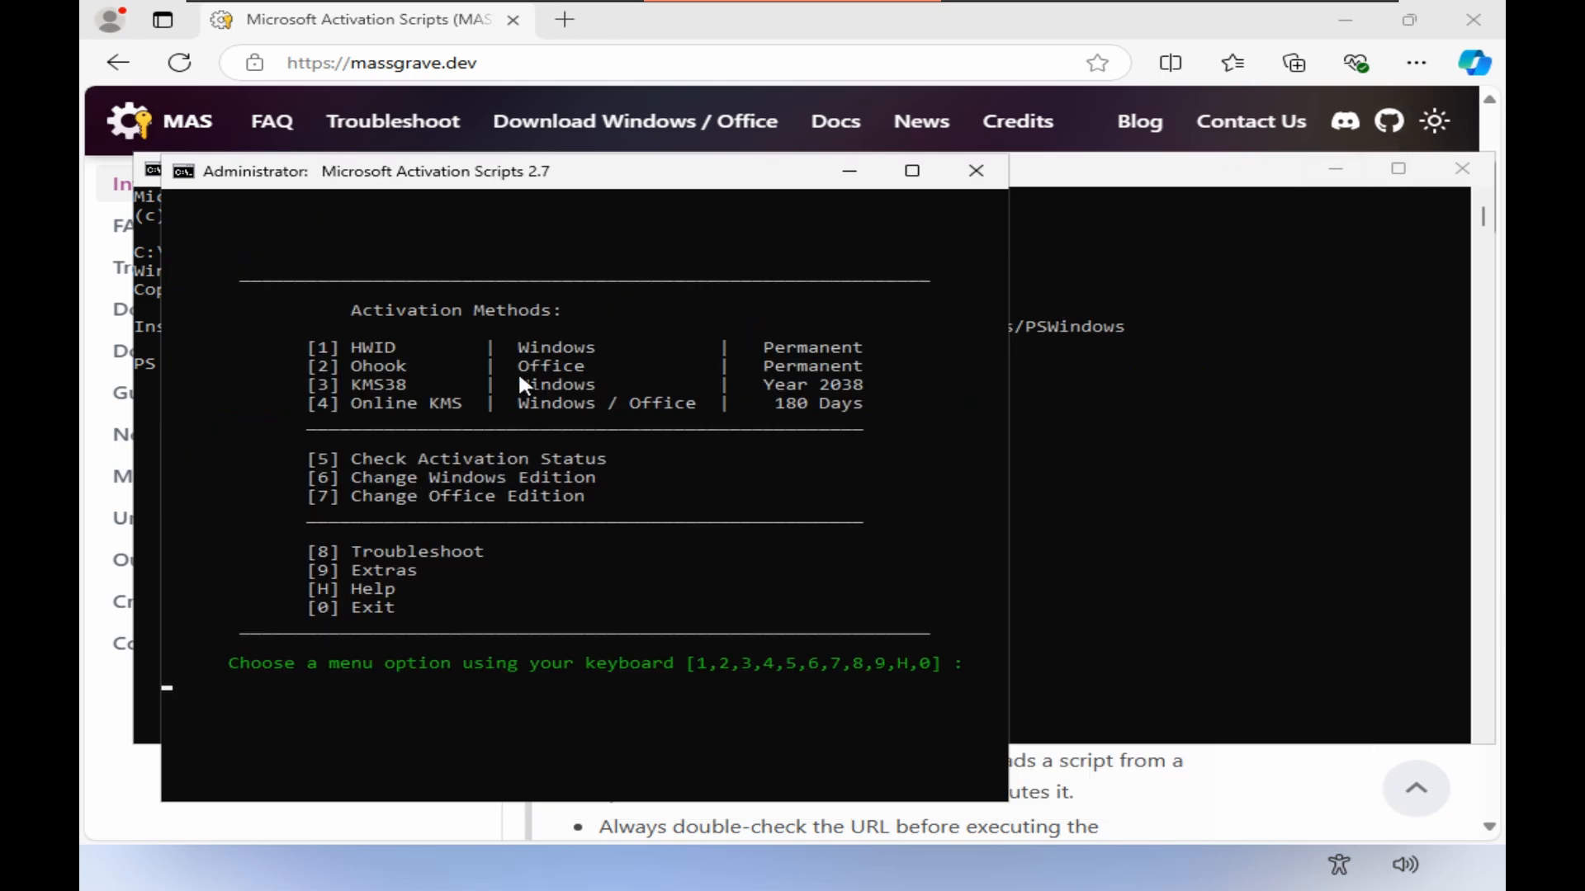
# Close the activation script, command prompt, browser and Documents windows to return to the Windows setup.
pyautogui.click(986, 178)
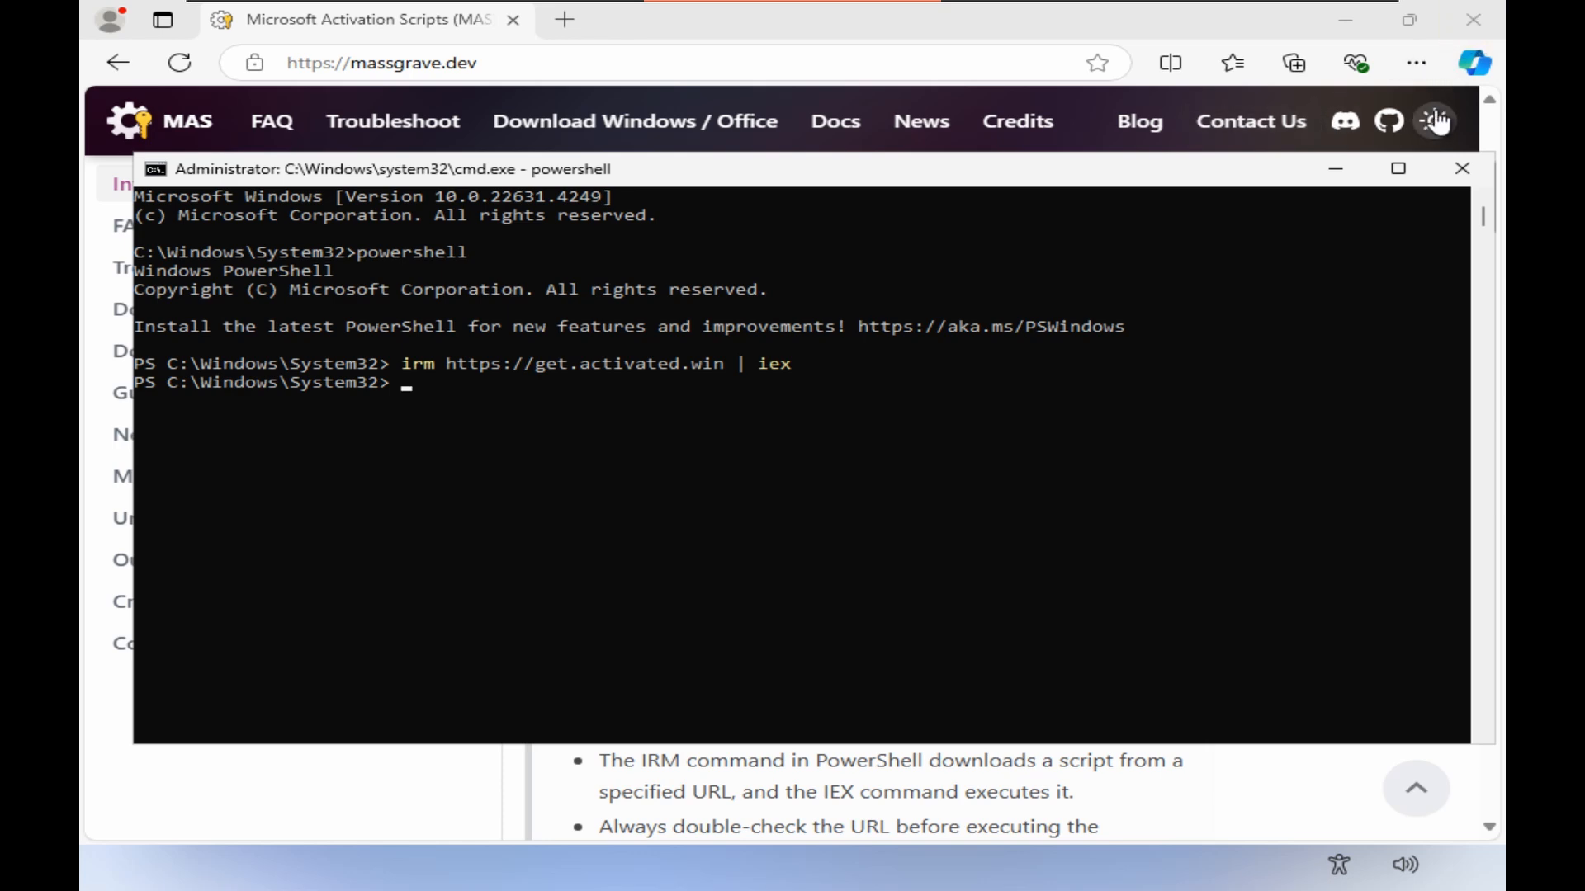
pyautogui.click(1465, 172)
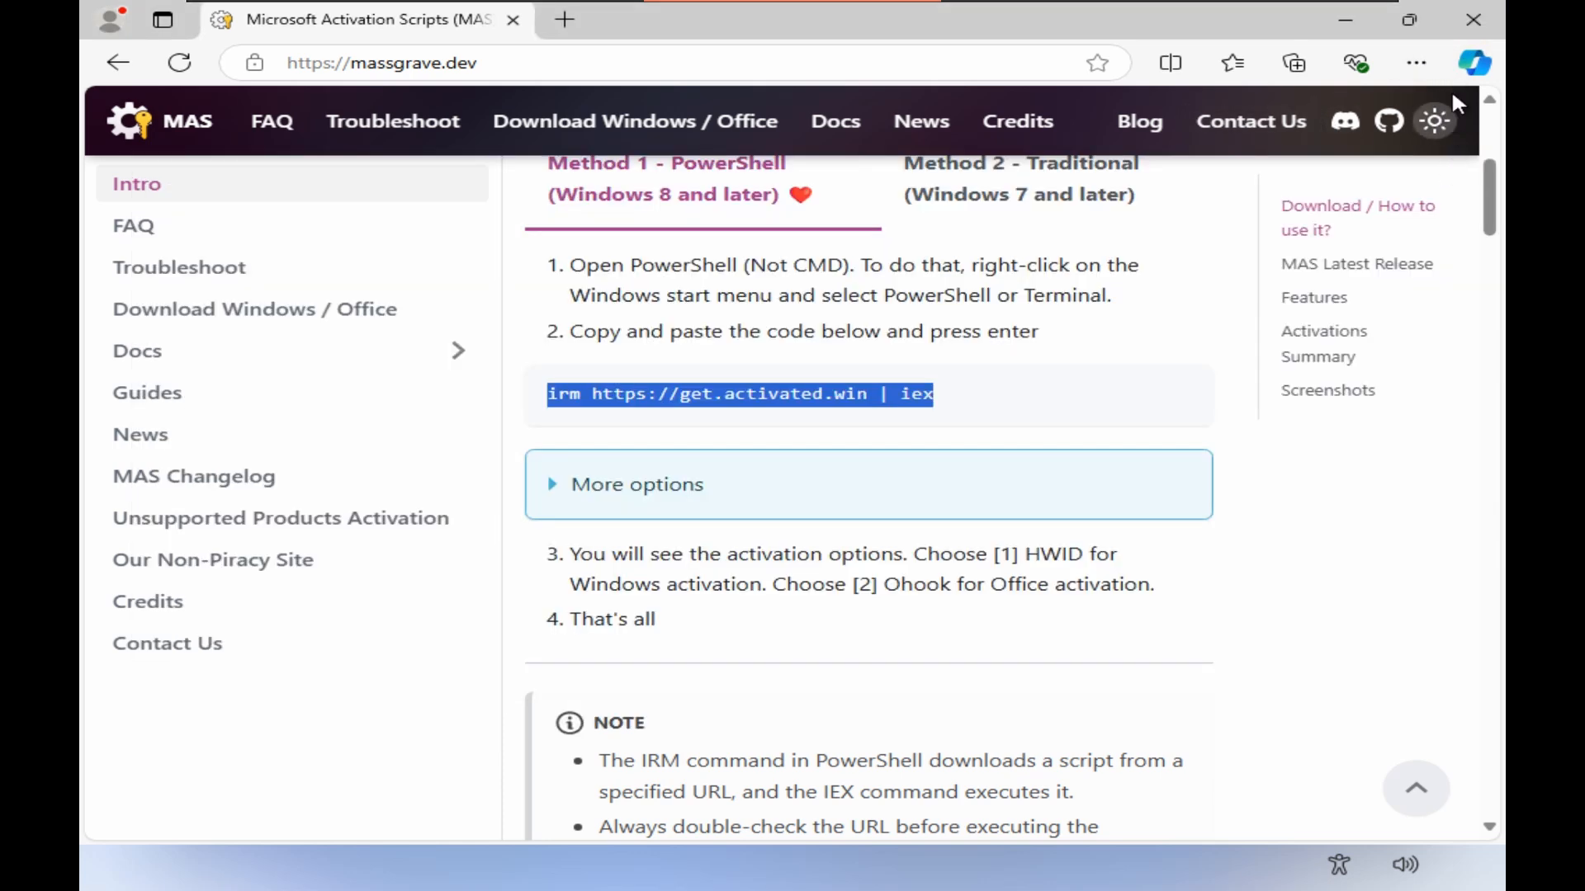
pyautogui.click(1474, 19)
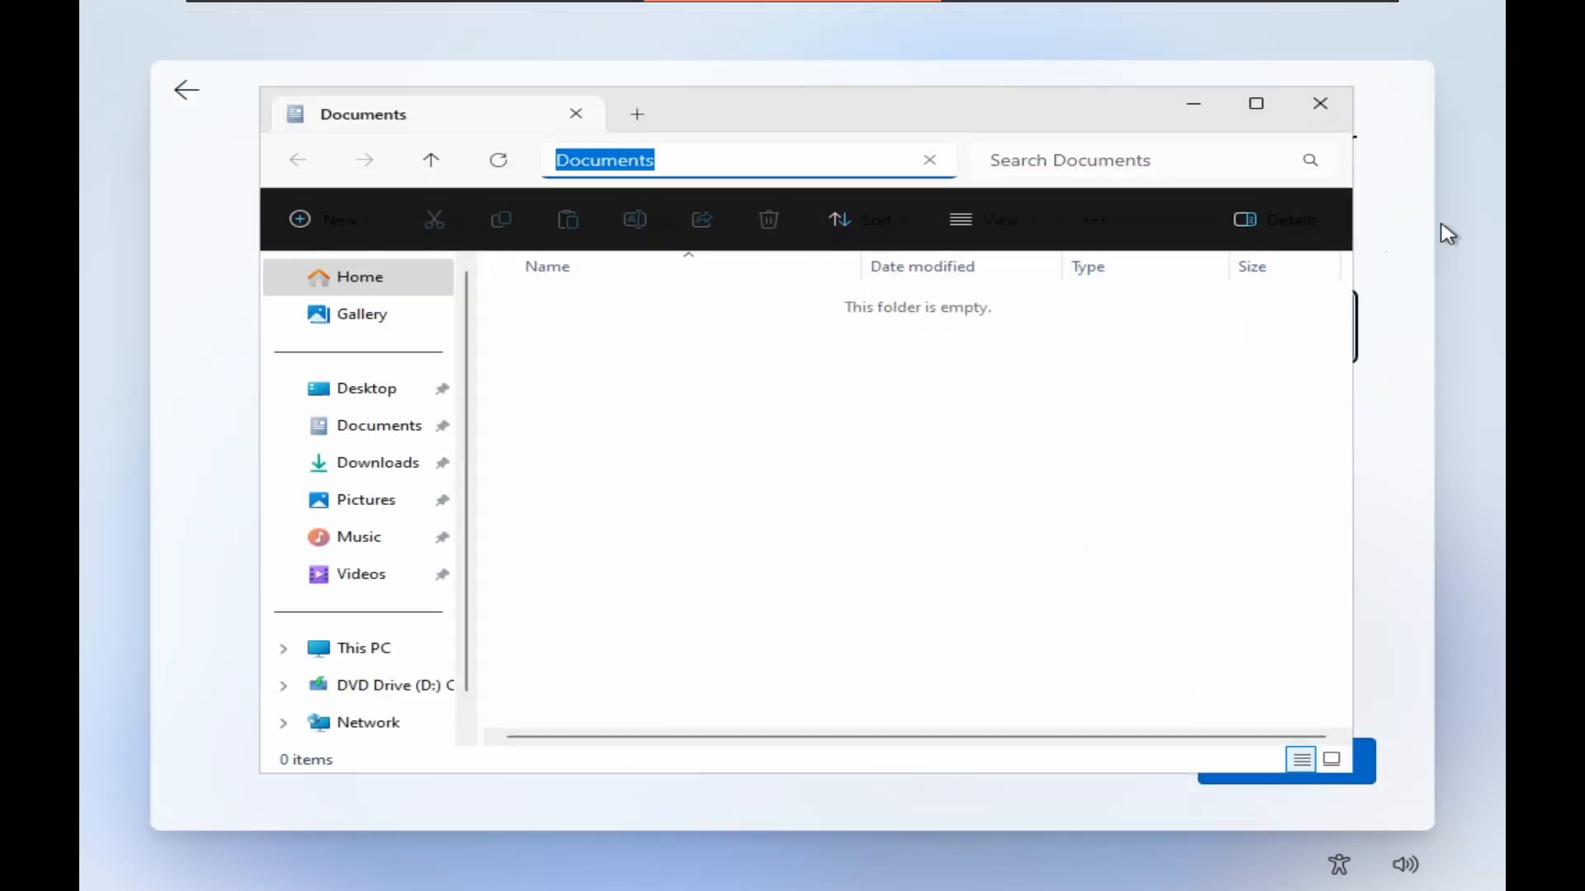
pyautogui.click(1343, 118)
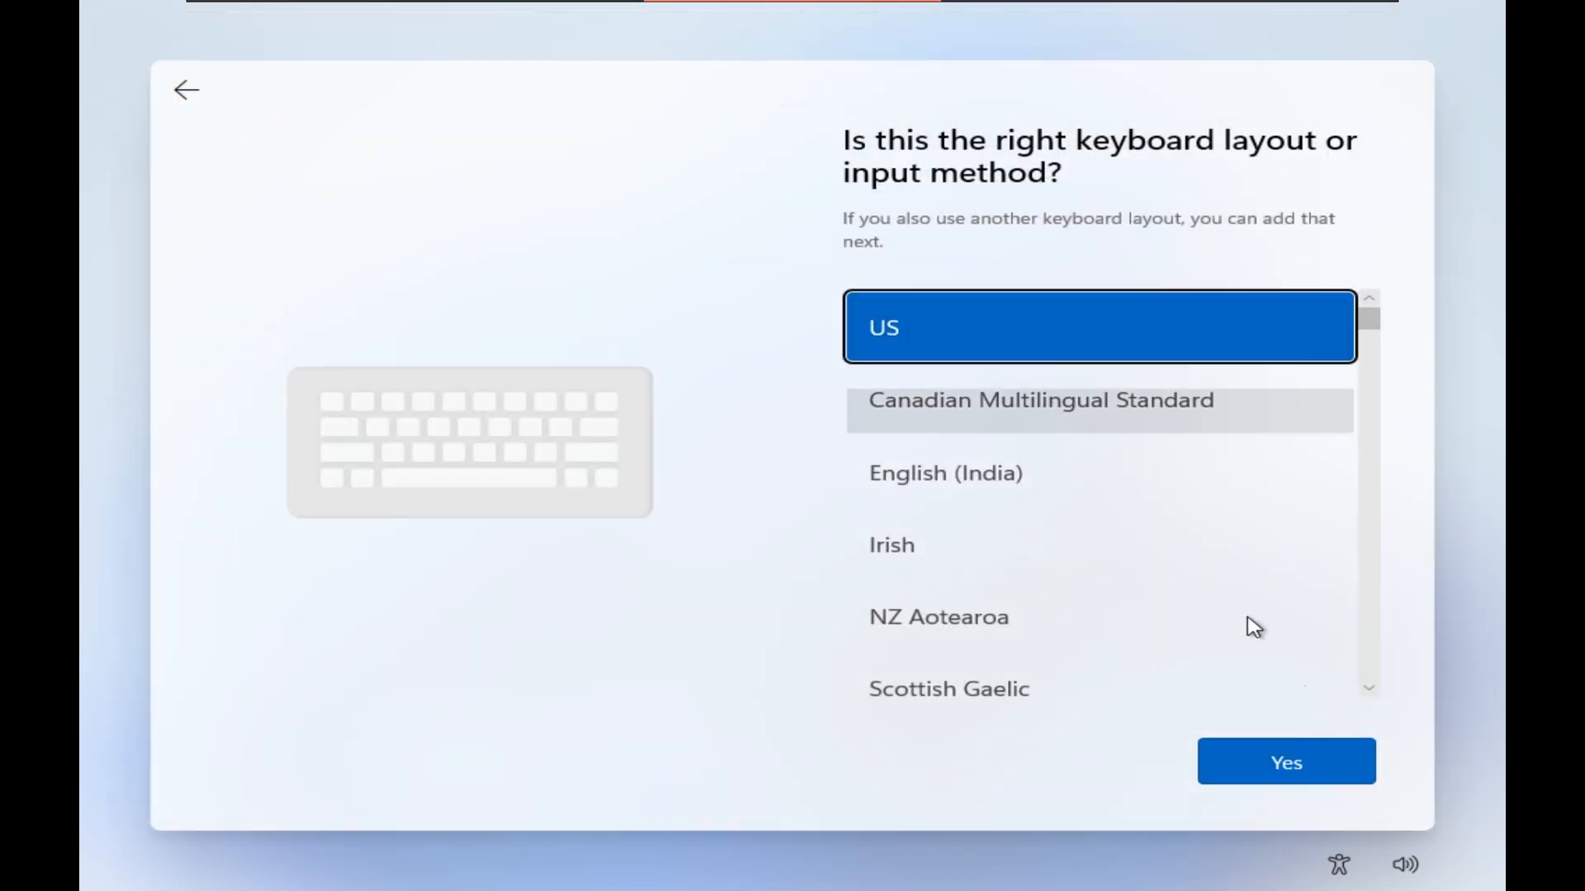
# Accept the US keyboard layout and skip adding a second keyboard layout.
pyautogui.click(1354, 780)
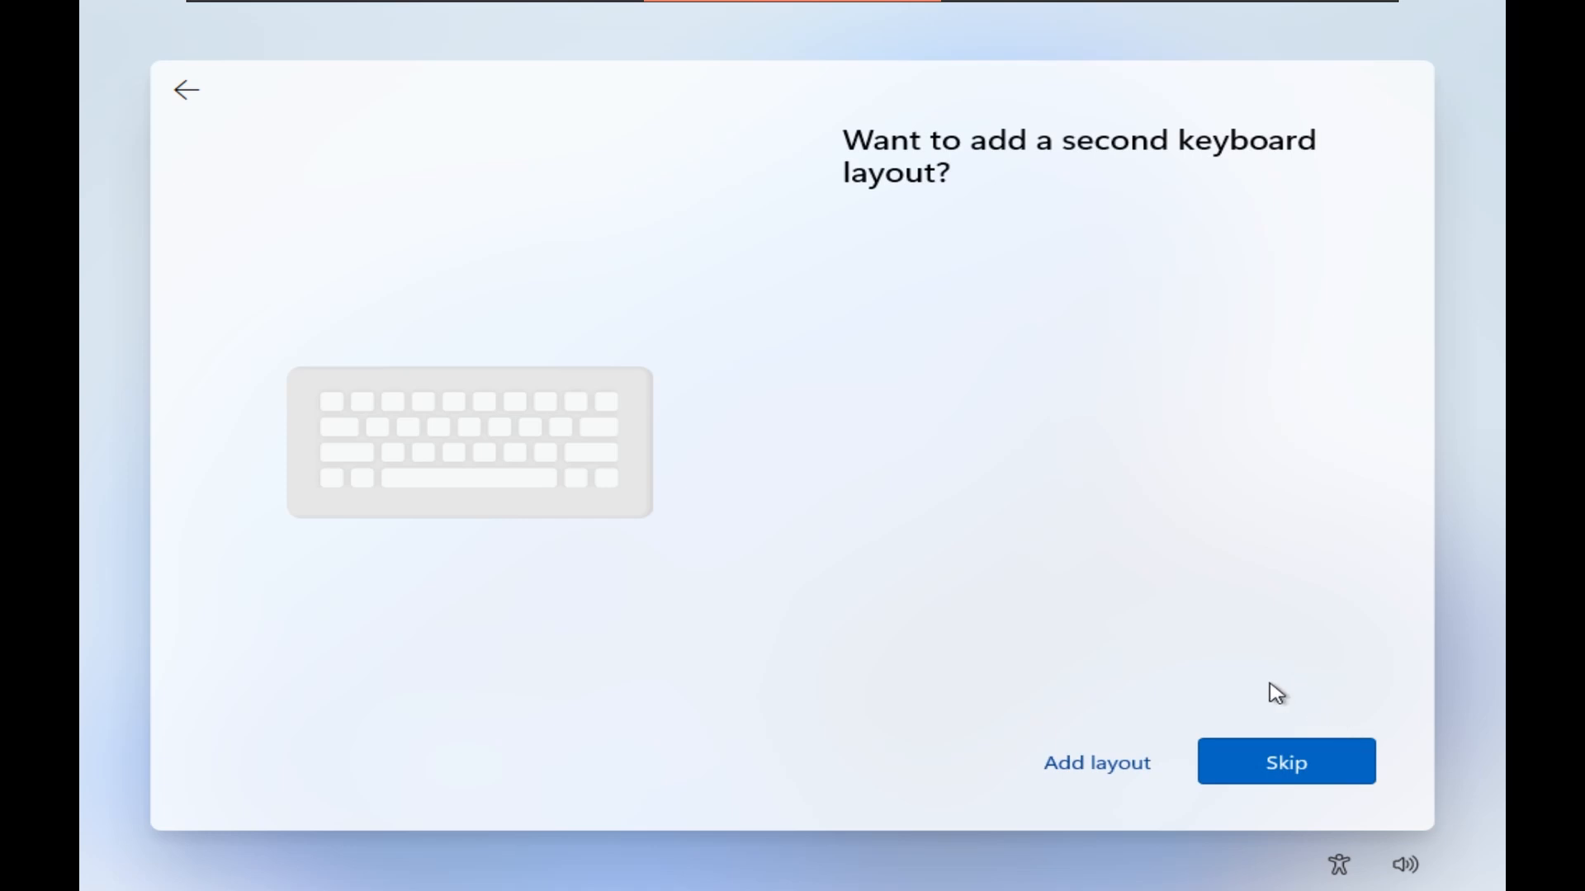
pyautogui.click(1210, 757)
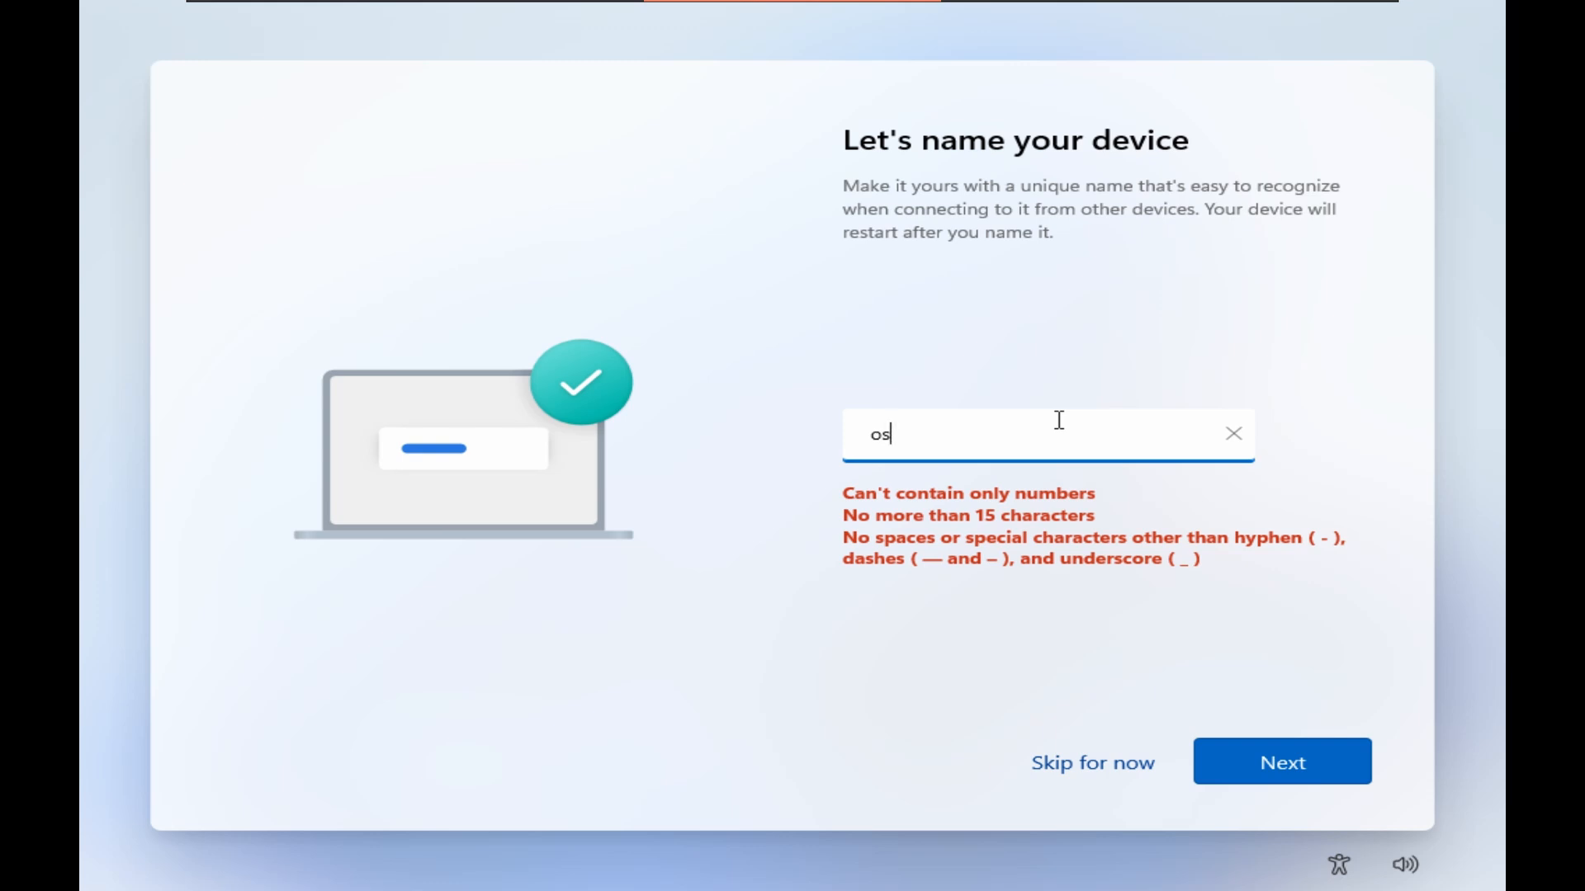
# Confirm "os" as the device name and choose to set up the device for work or school.
pyautogui.click(1230, 776)
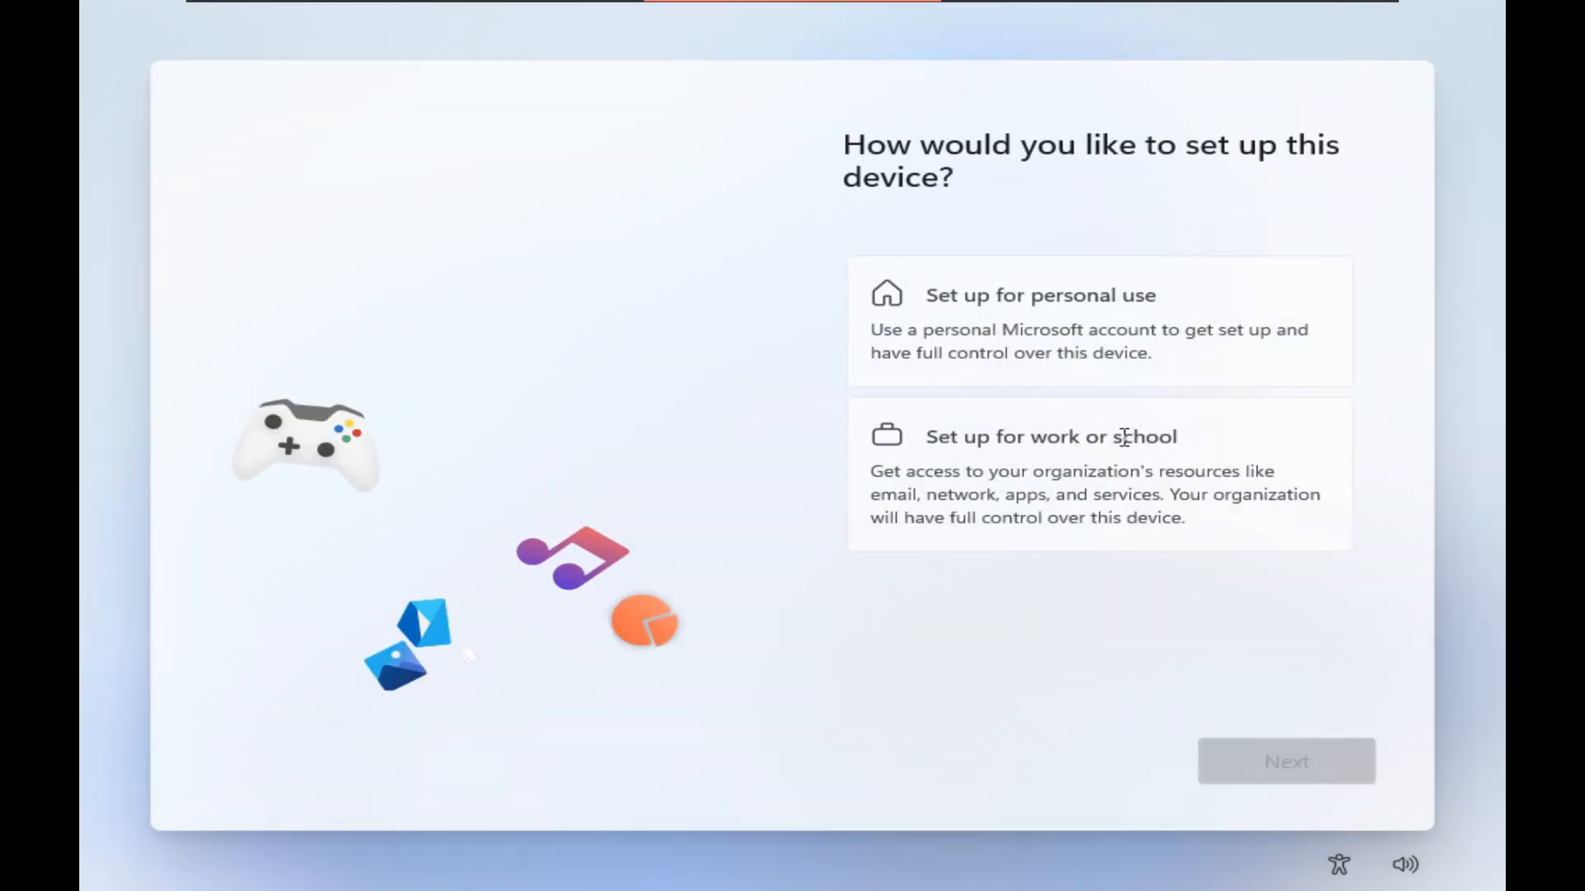
pyautogui.click(953, 447)
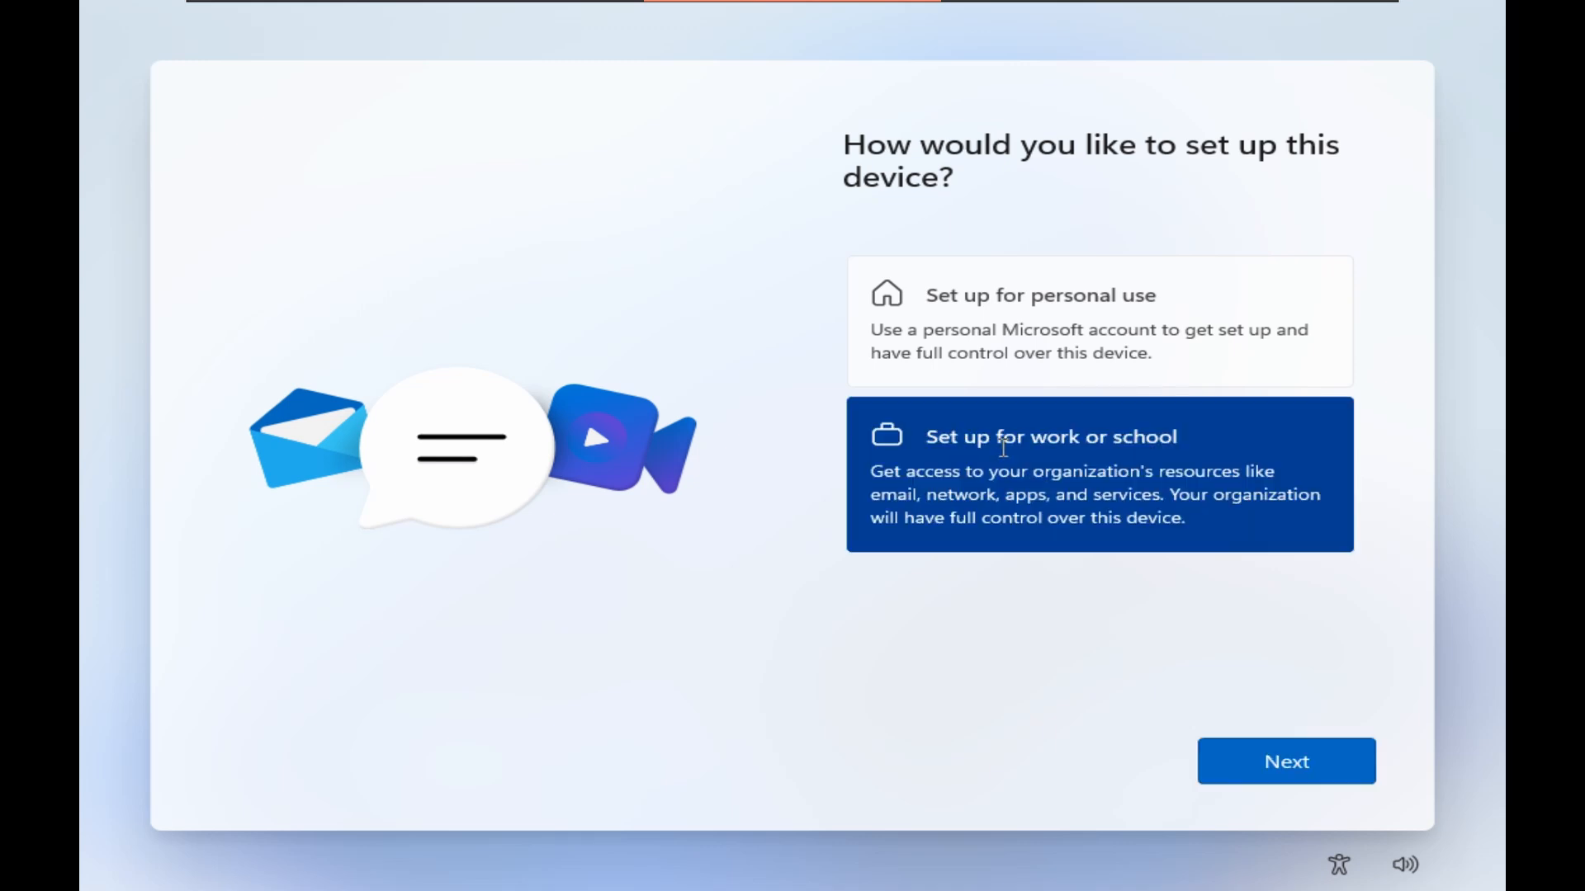
pyautogui.click(1329, 769)
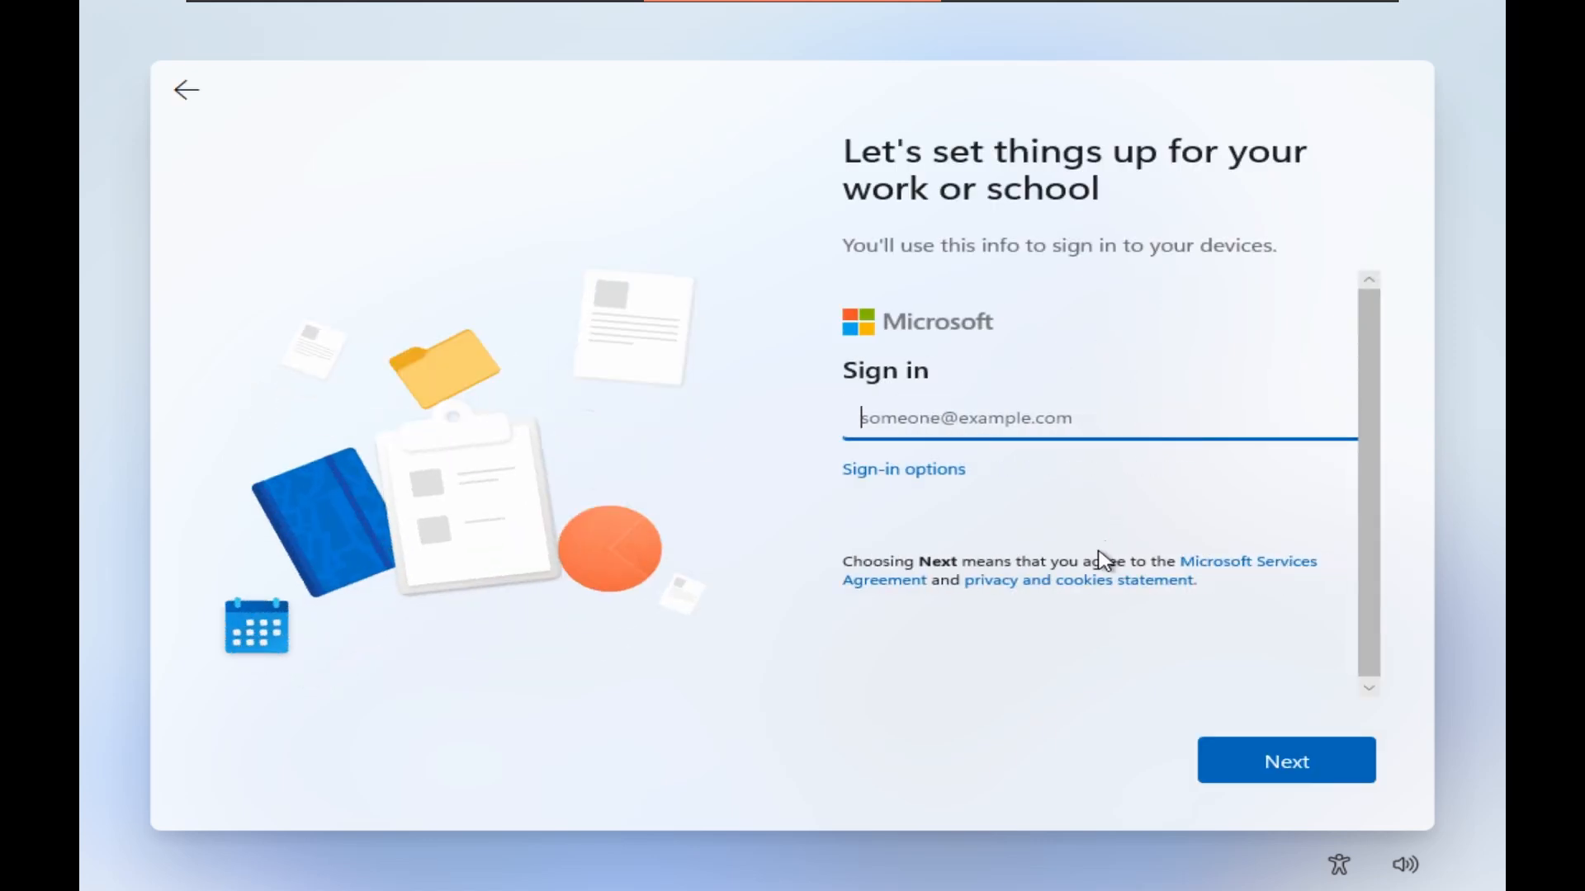
# Bypass the Microsoft sign-in through its sign-in options, enter the user's name for a local account and leave the password blank.
pyautogui.click(937, 471)
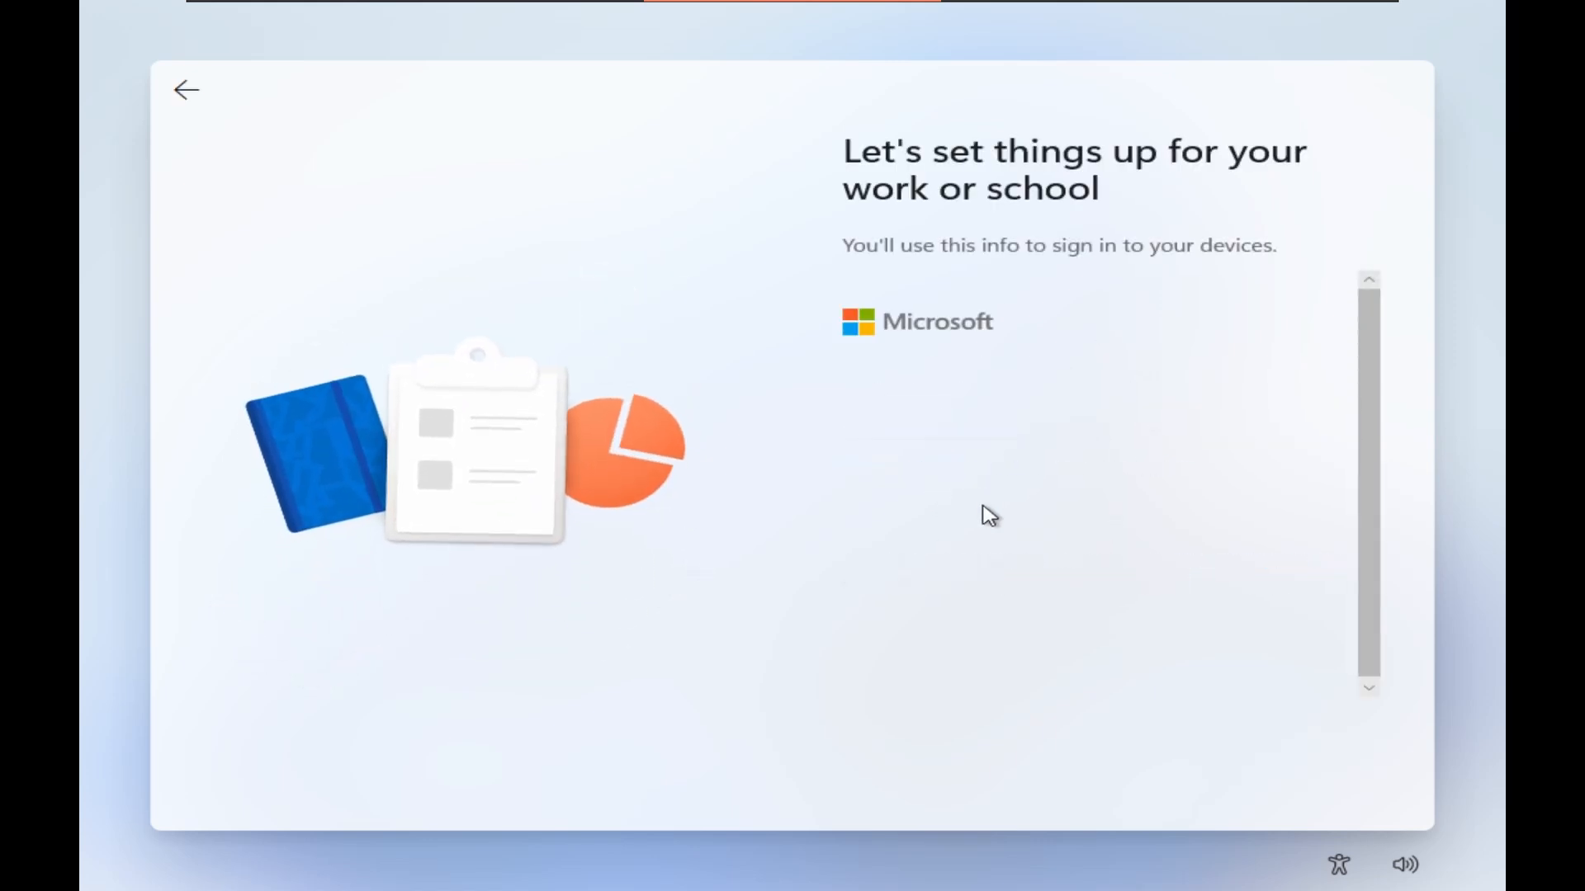
pyautogui.click(1015, 527)
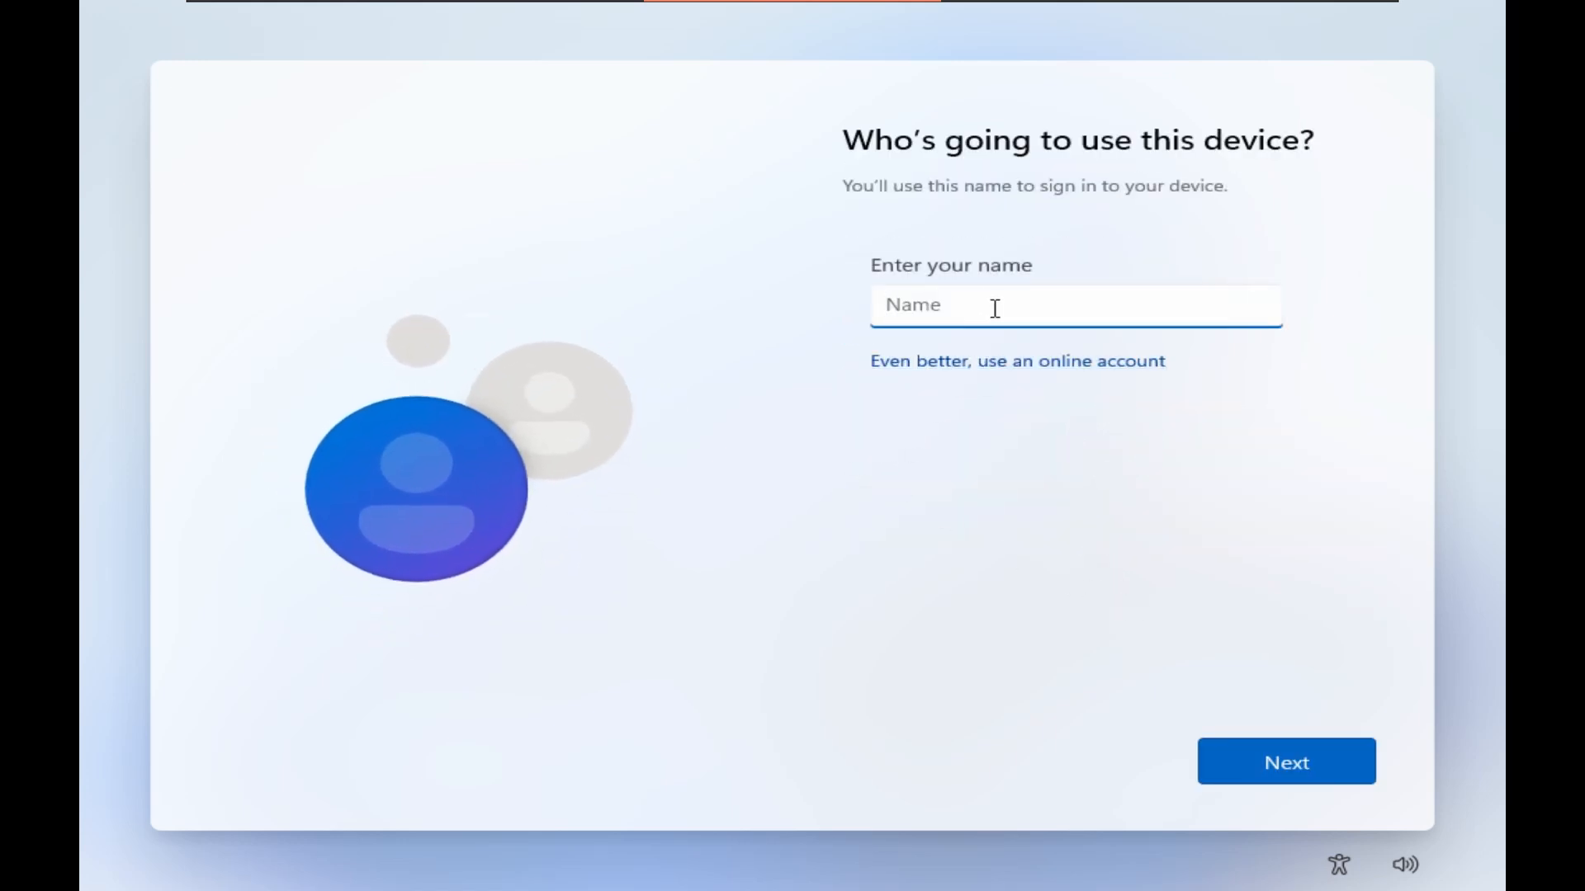
pyautogui.write('nick')
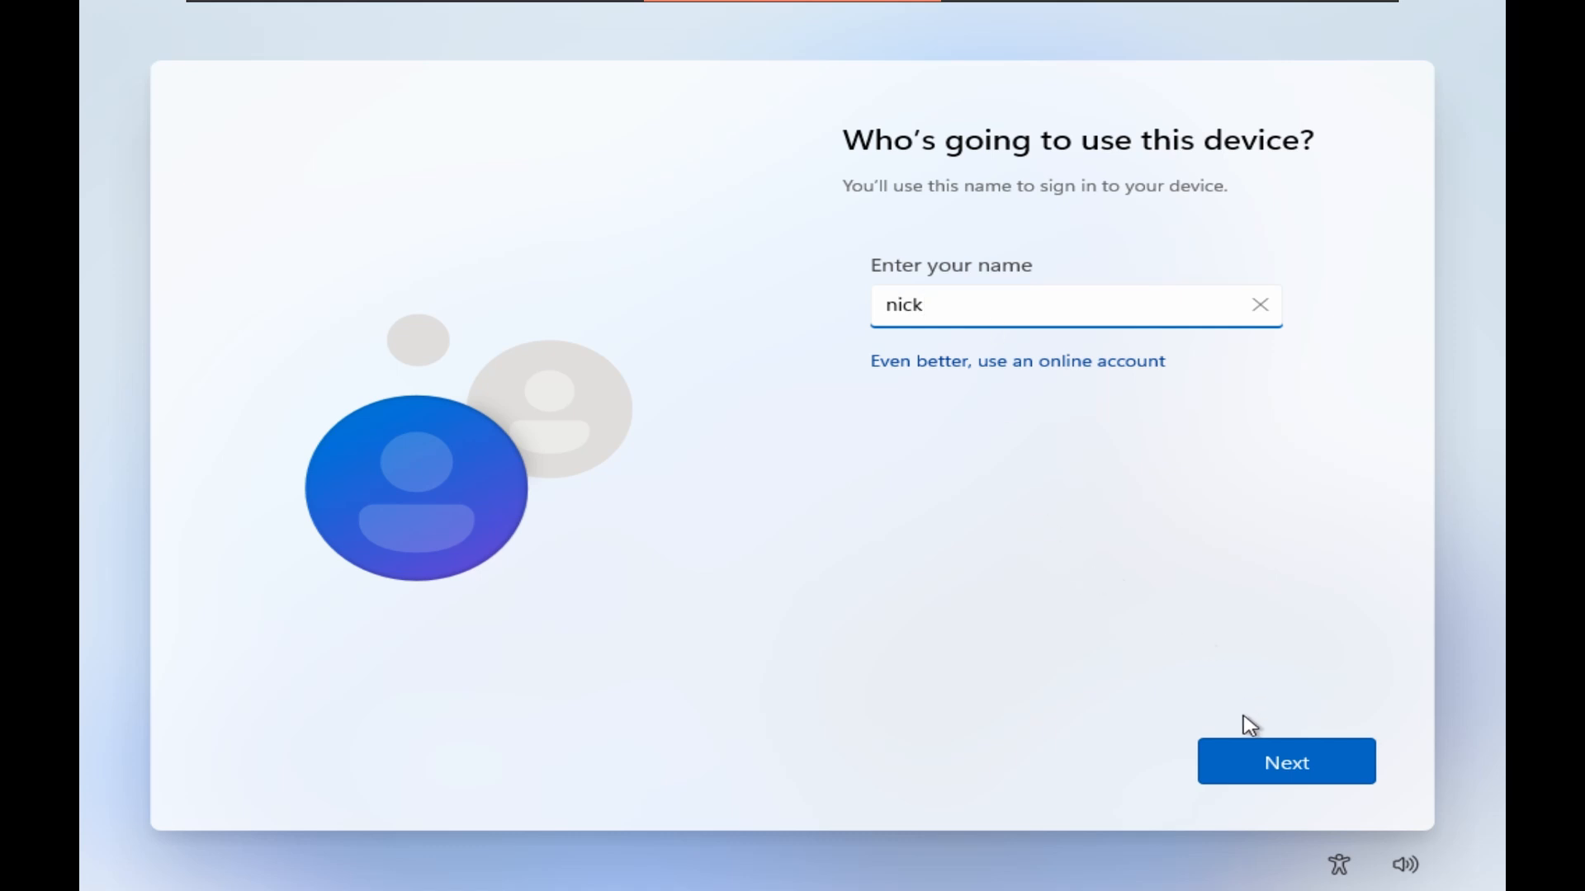
pyautogui.click(1255, 771)
pyautogui.click(1317, 749)
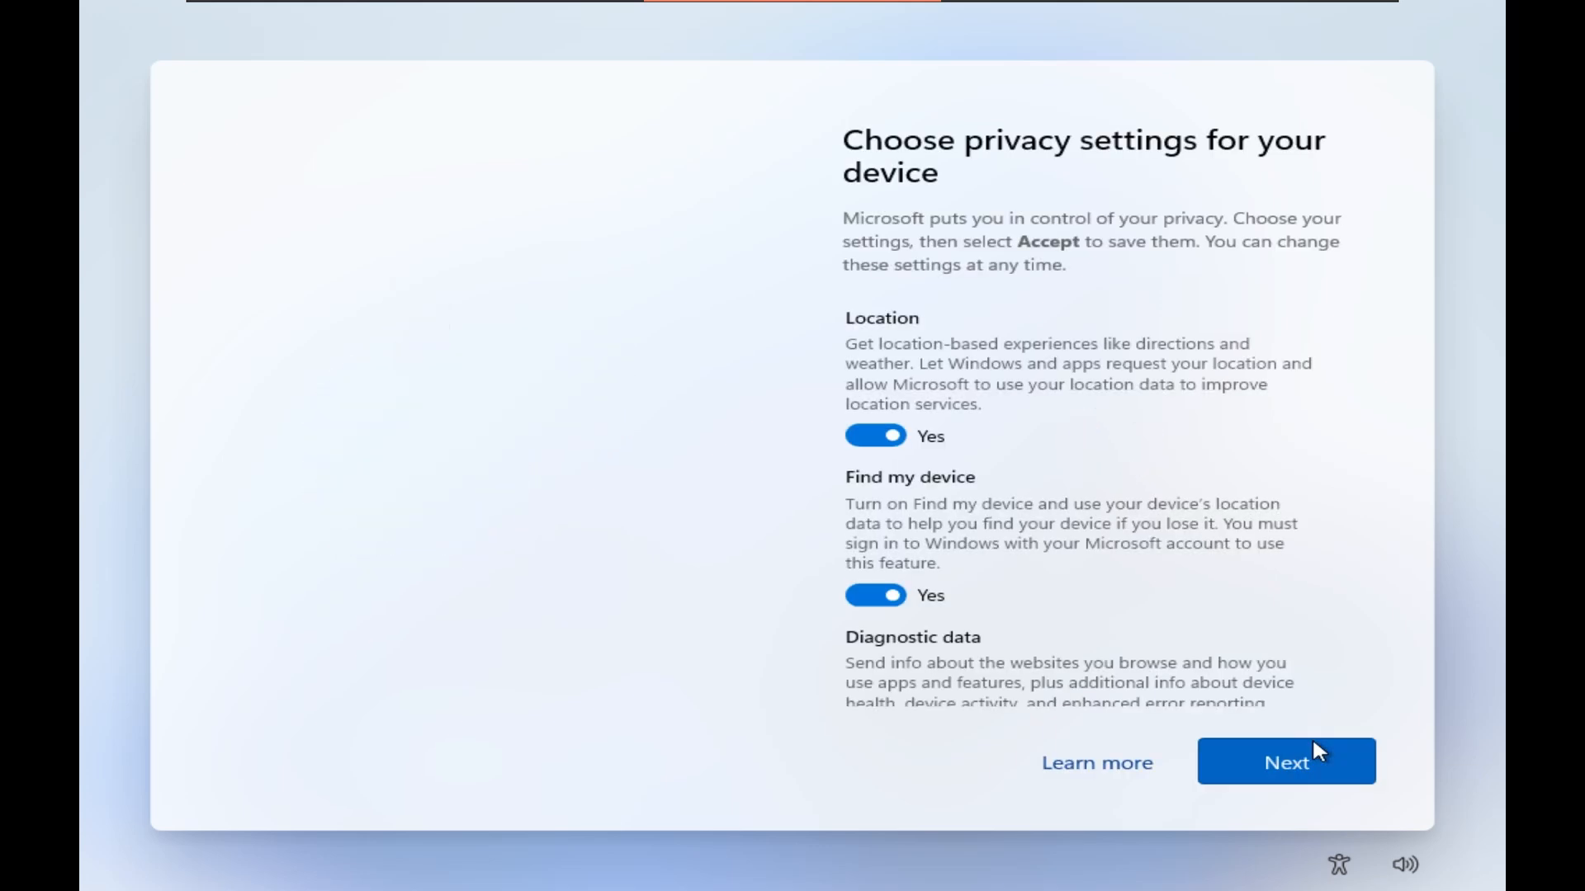
# Turn off Location, Find my device, optional diagnostic data, Inking & typing and Tailored experiences, and accept the privacy settings.
pyautogui.click(914, 444)
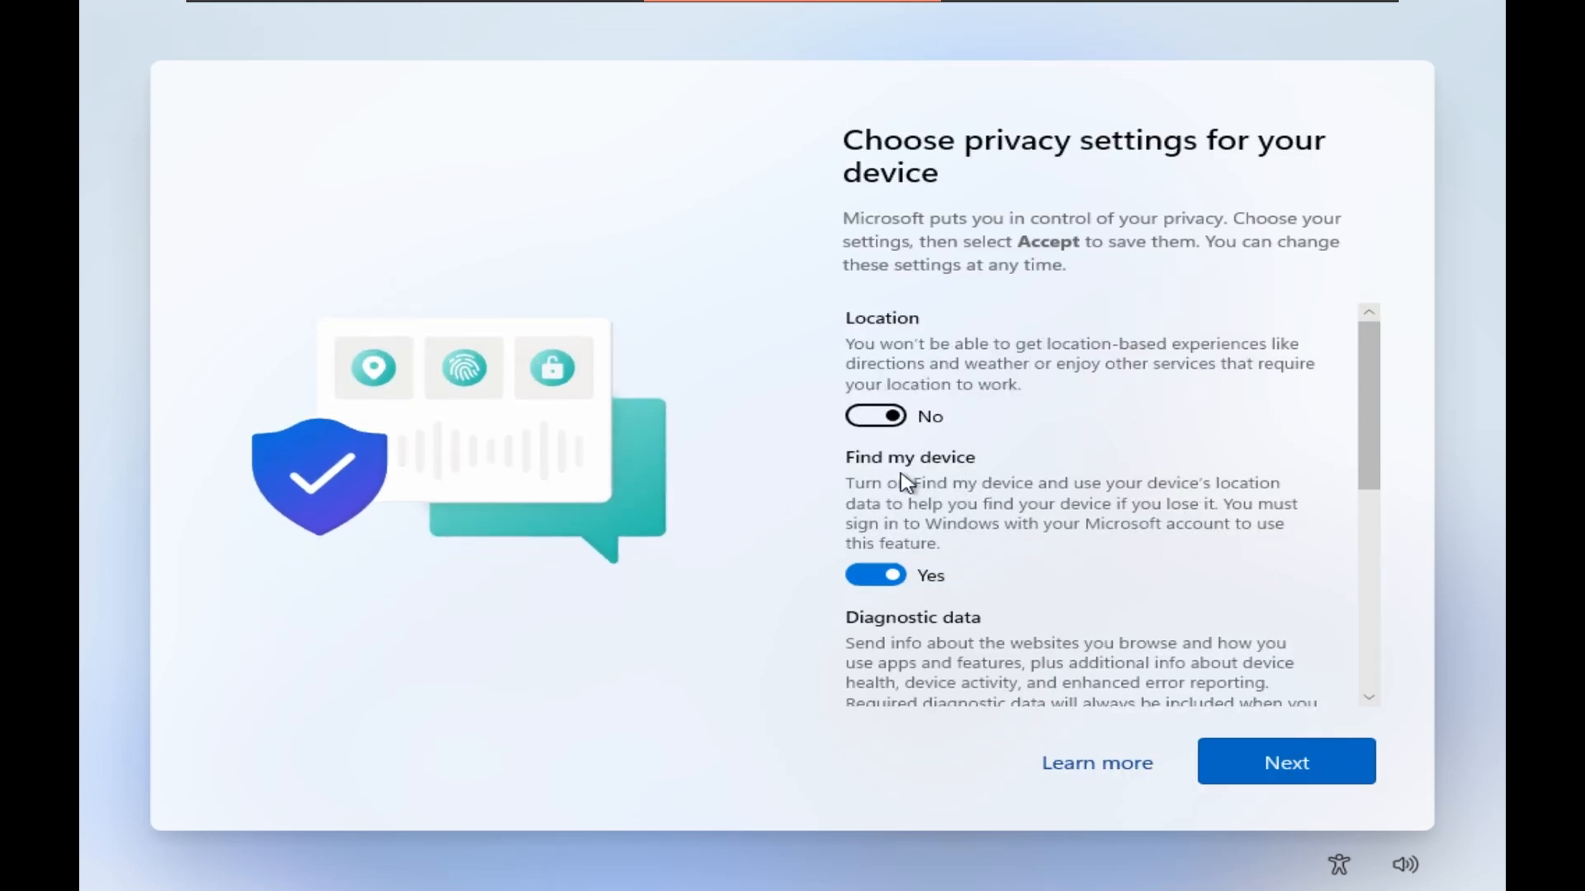
pyautogui.click(914, 578)
pyautogui.scroll(-1, 949, 577)
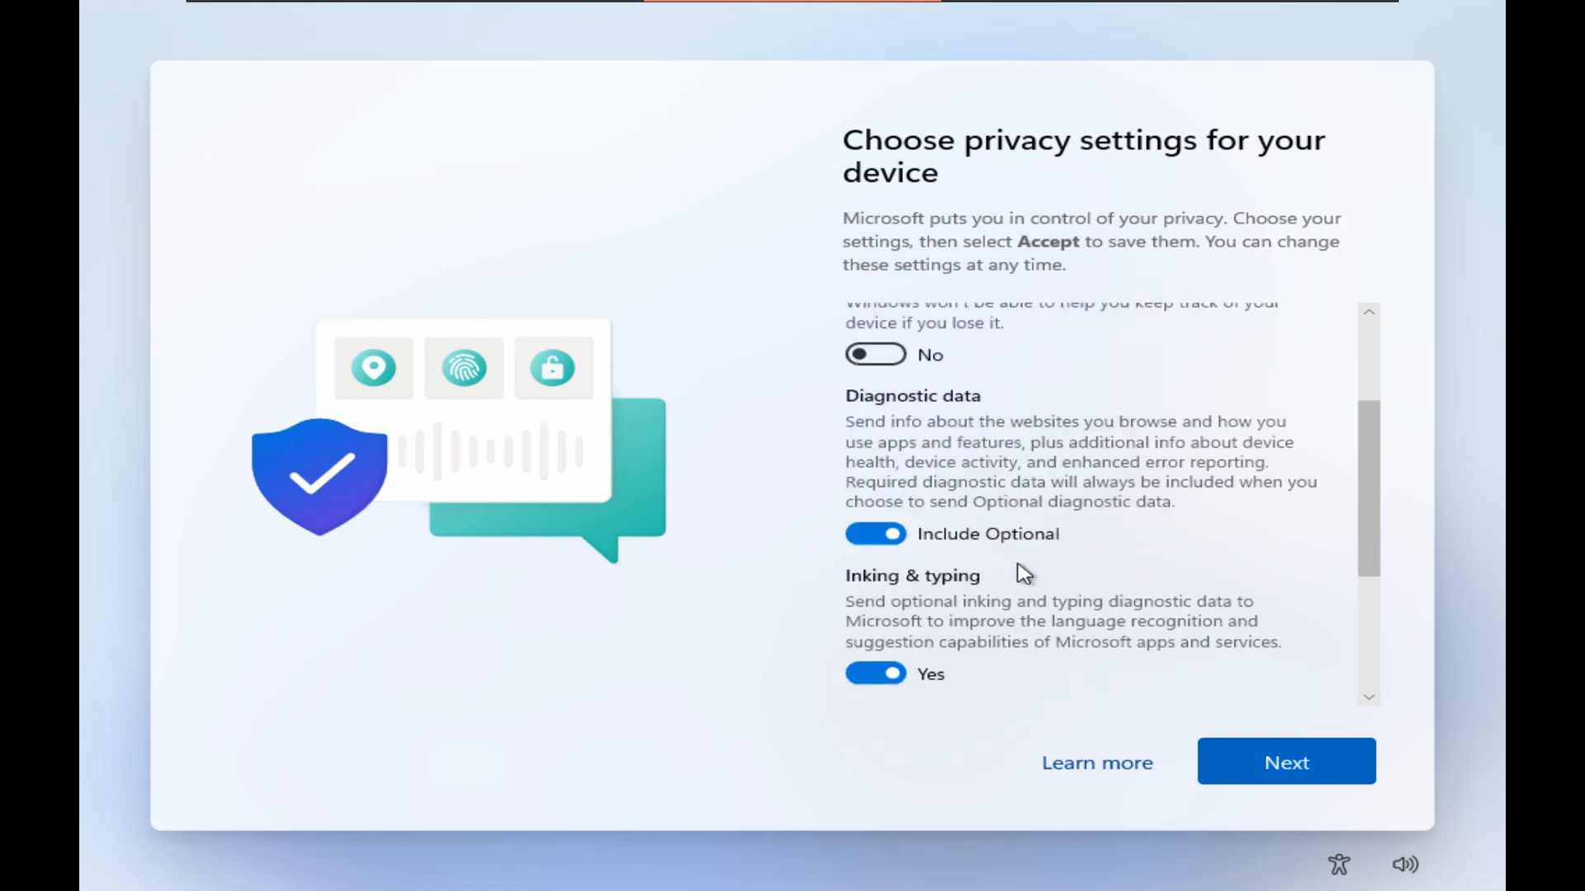
pyautogui.click(902, 537)
pyautogui.click(888, 669)
pyautogui.scroll(-2, 949, 611)
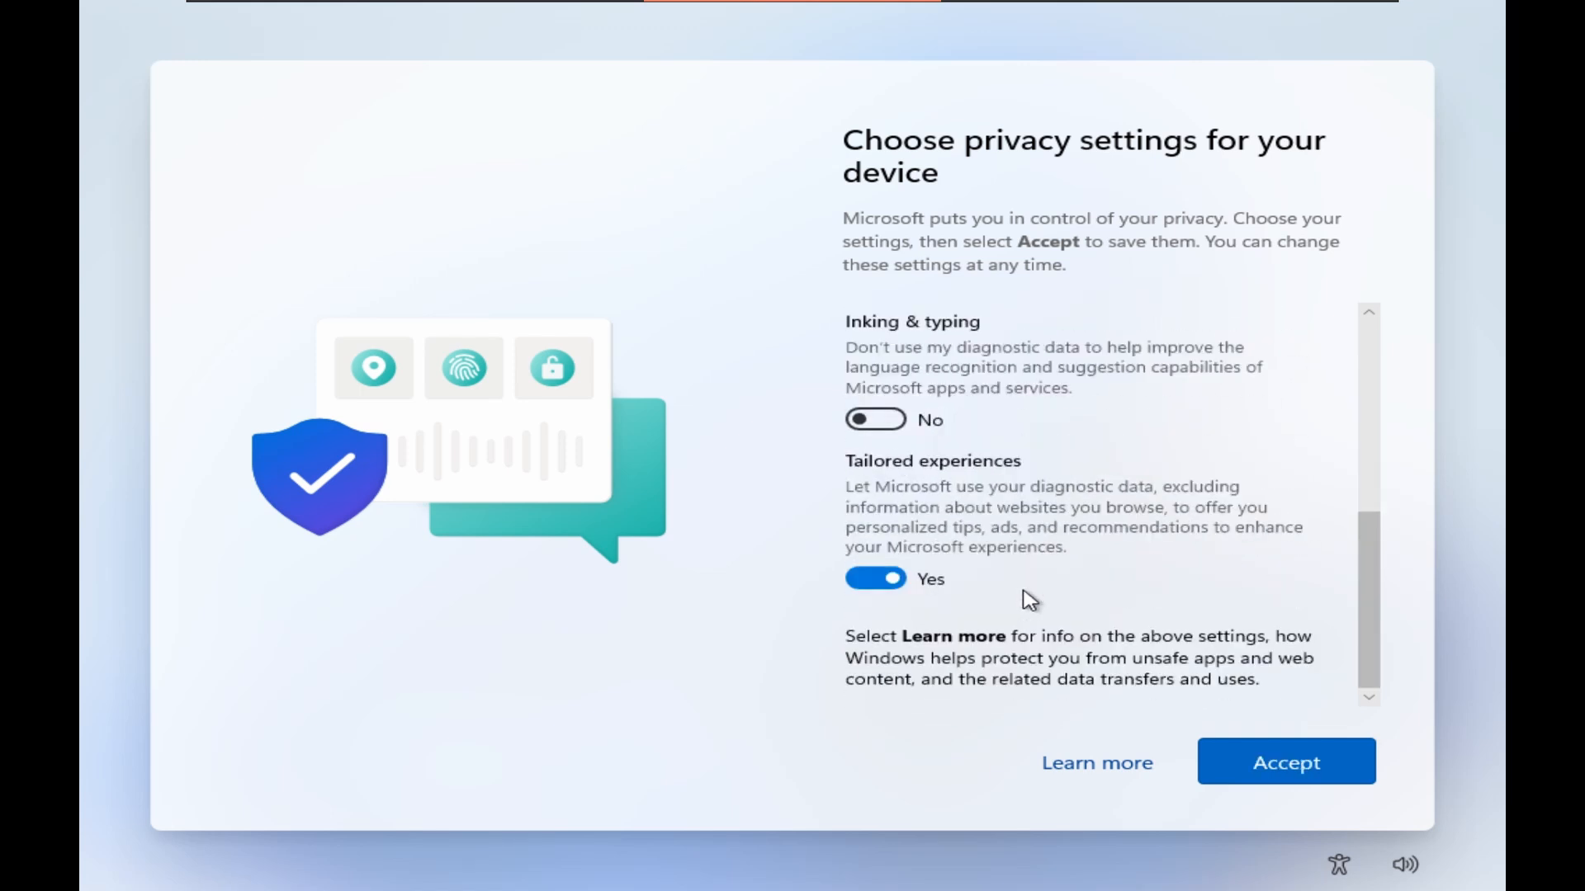
pyautogui.click(877, 578)
pyautogui.click(1299, 761)
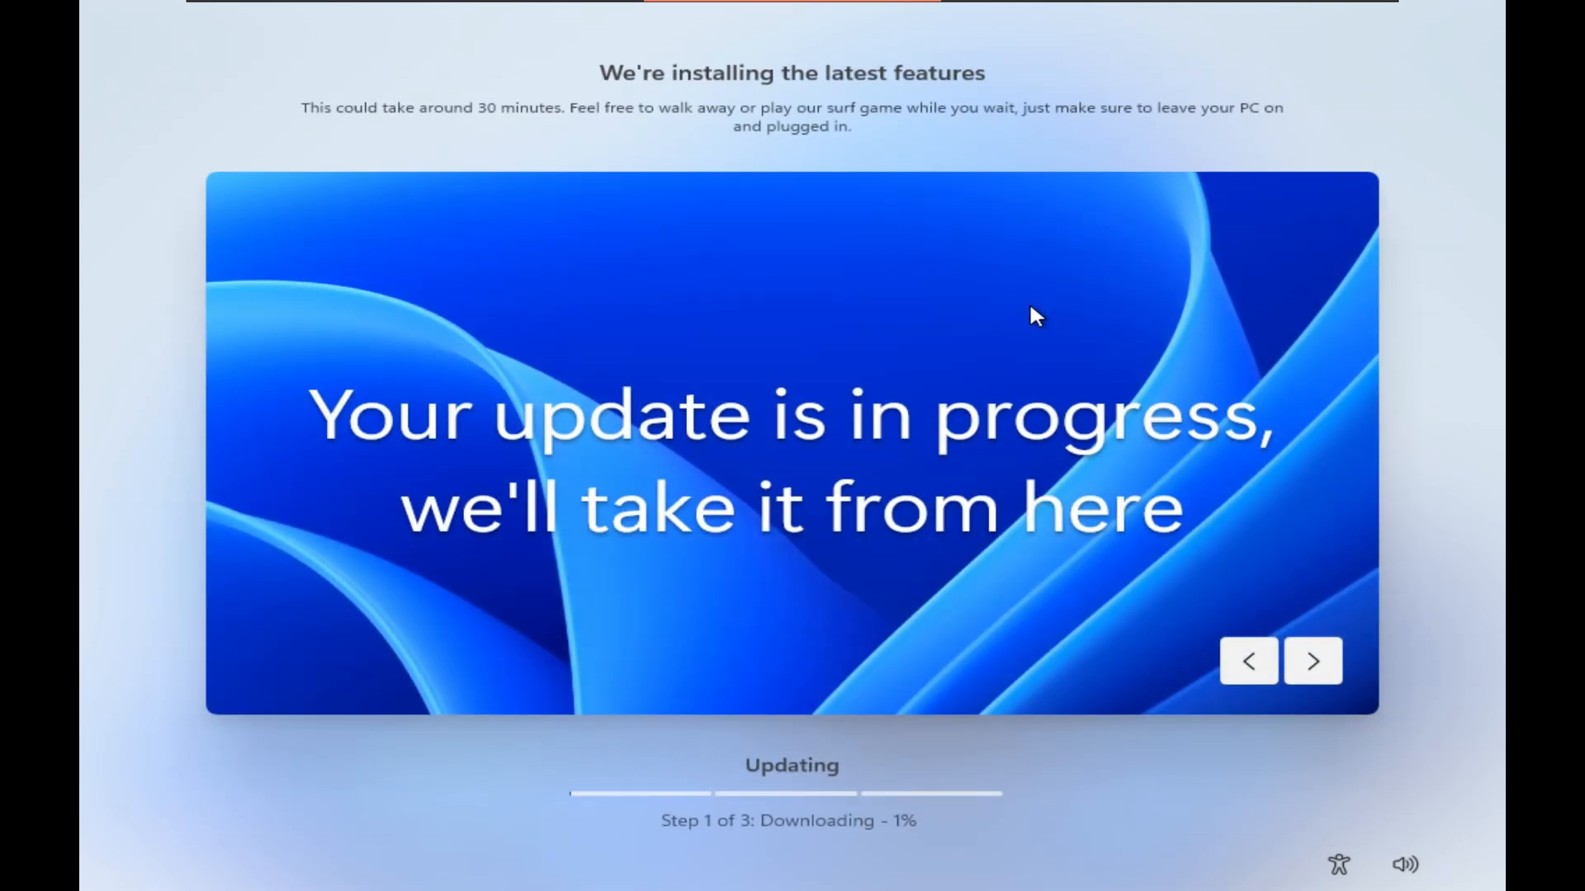
pyautogui.click(1325, 685)
pyautogui.click(1262, 675)
# Open a command prompt over the update screen and run msinfo32.
pyautogui.hotkey('shift', 'F10')
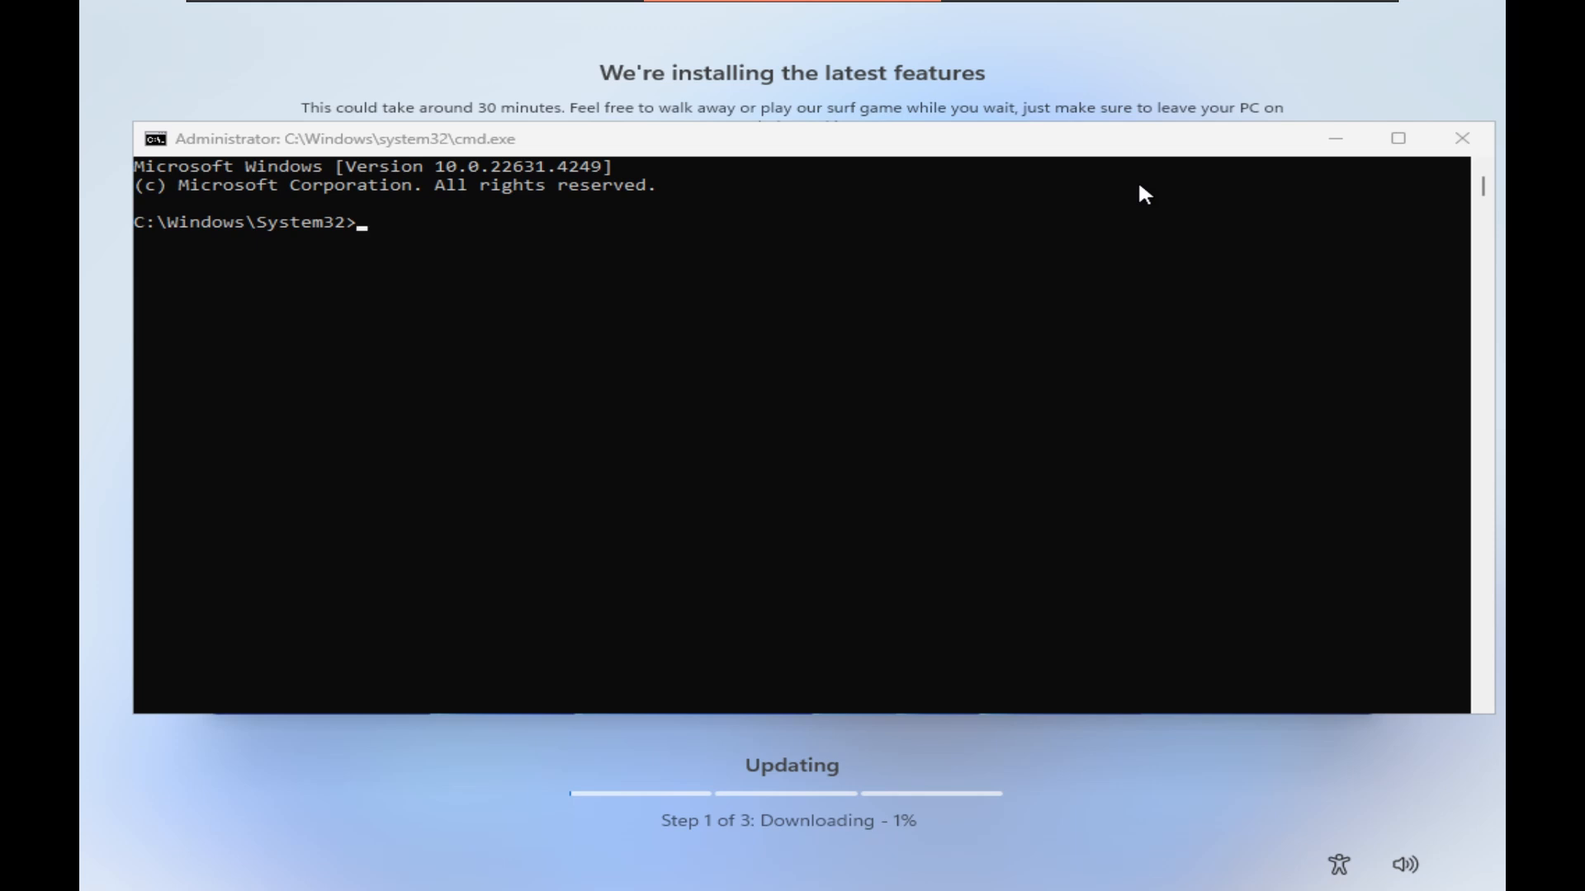
pyautogui.click(831, 334)
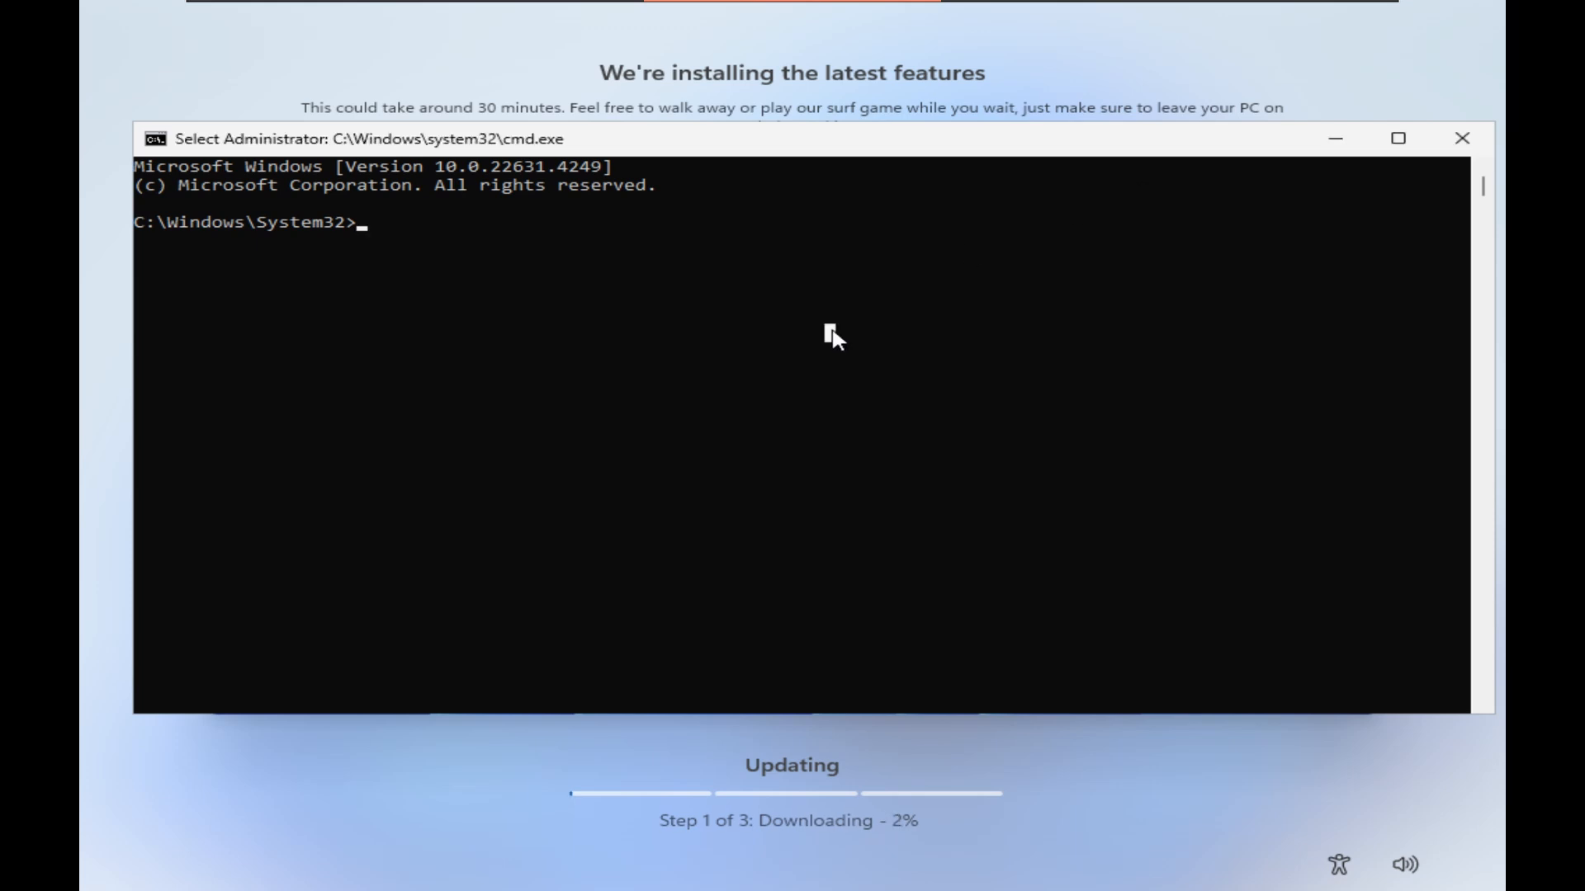
pyautogui.write('ms')
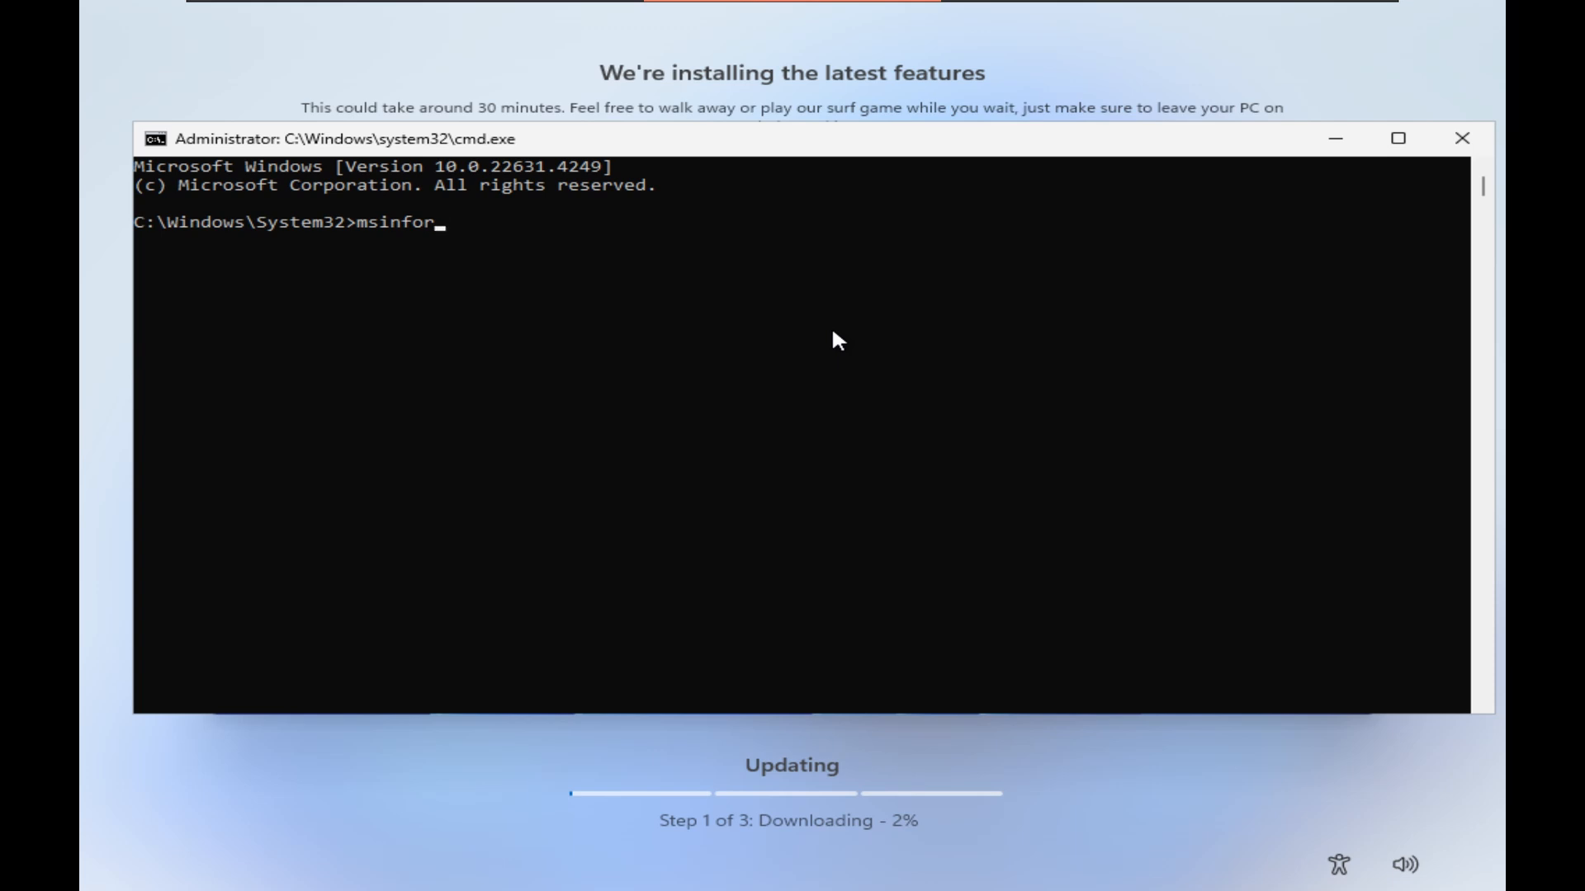
pyautogui.write('info32')
pyautogui.press('Return')
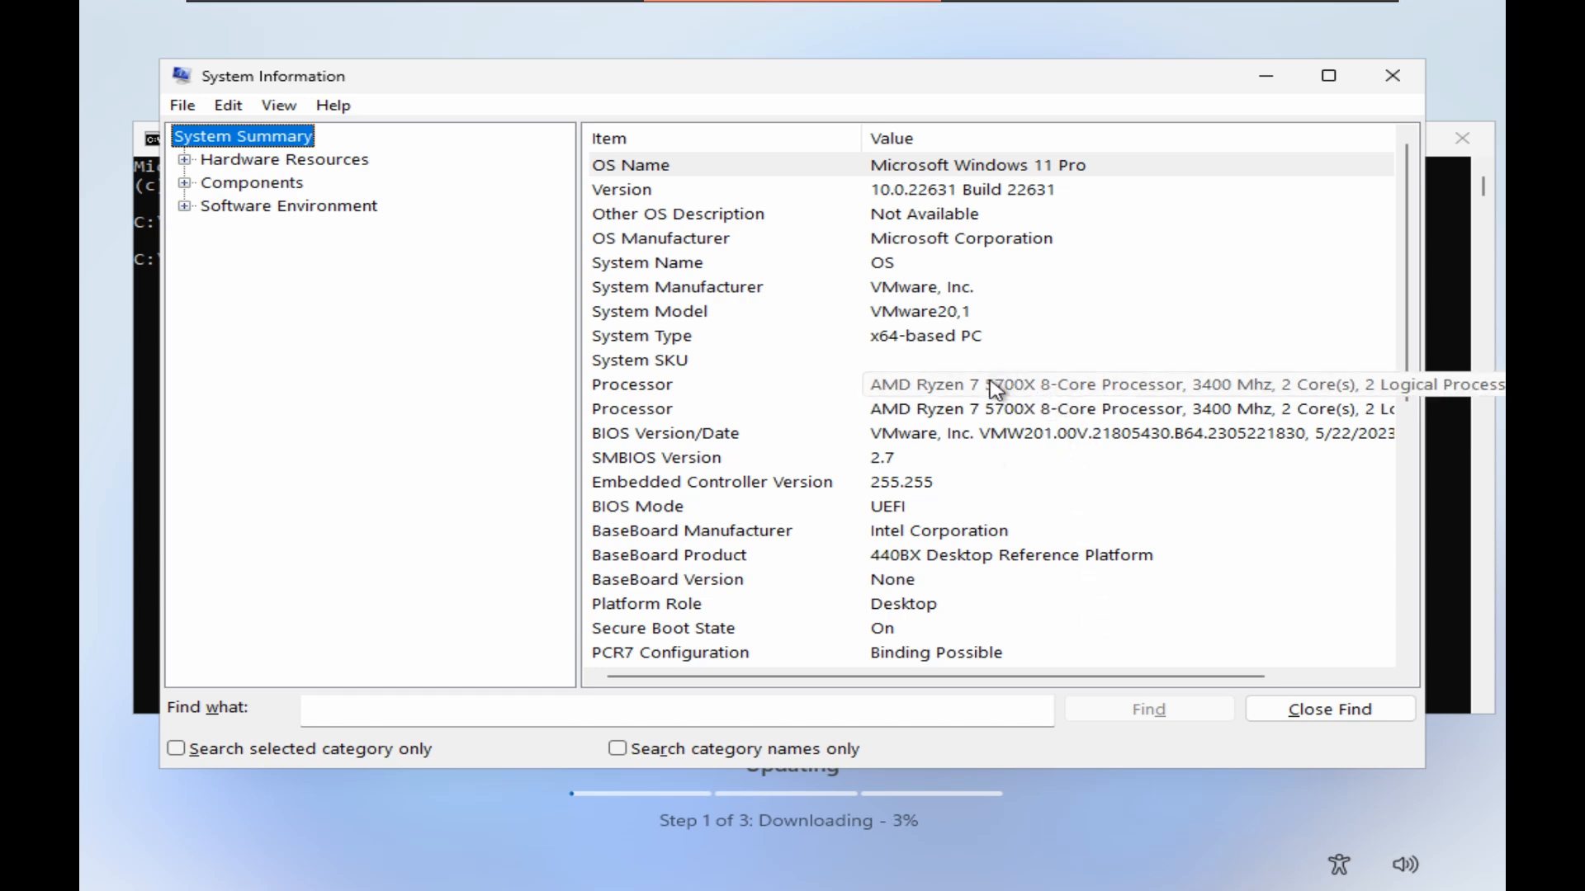
# Look through the System Summary, including the BaseBoard Product entry, and reposition the System Information window.
pyautogui.scroll(-4, 1057, 581)
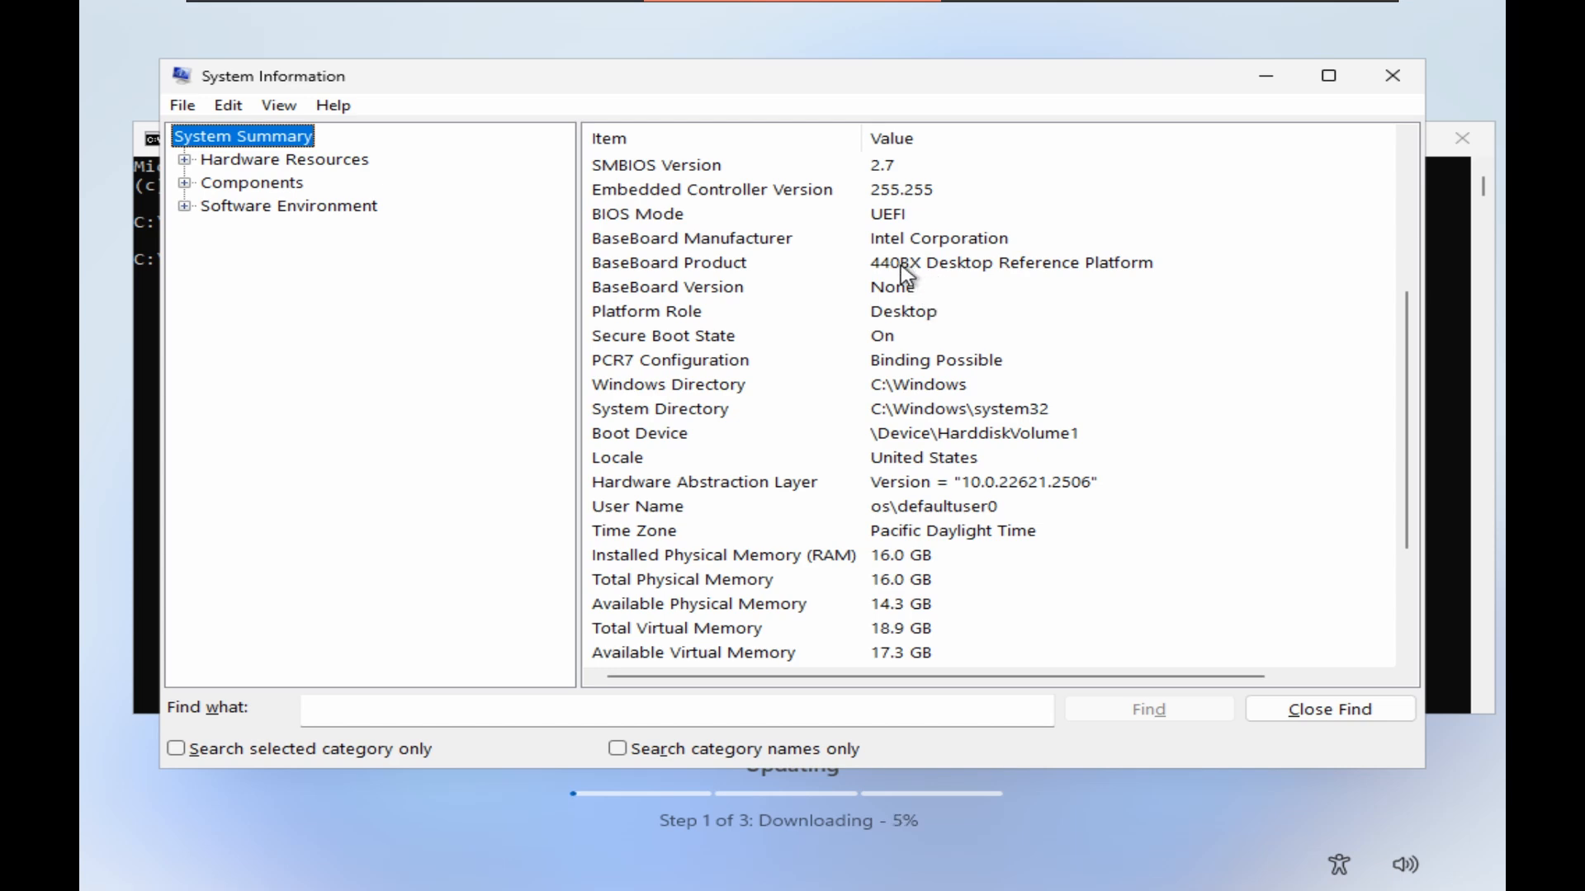
pyautogui.click(1062, 266)
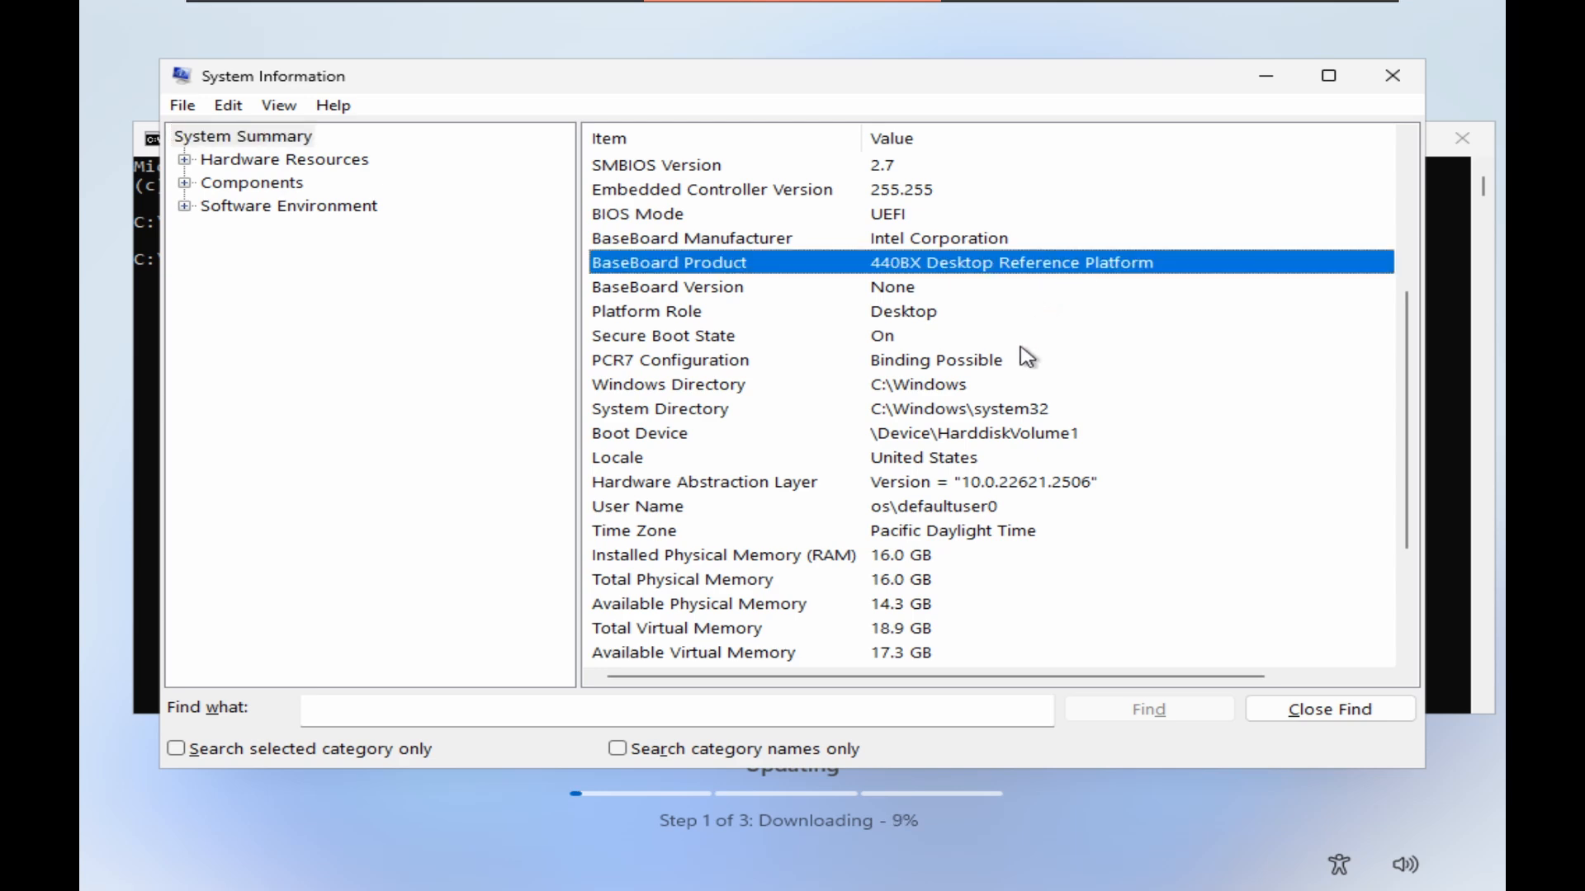
pyautogui.scroll(-1, 1039, 324)
pyautogui.scroll(3, 1043, 329)
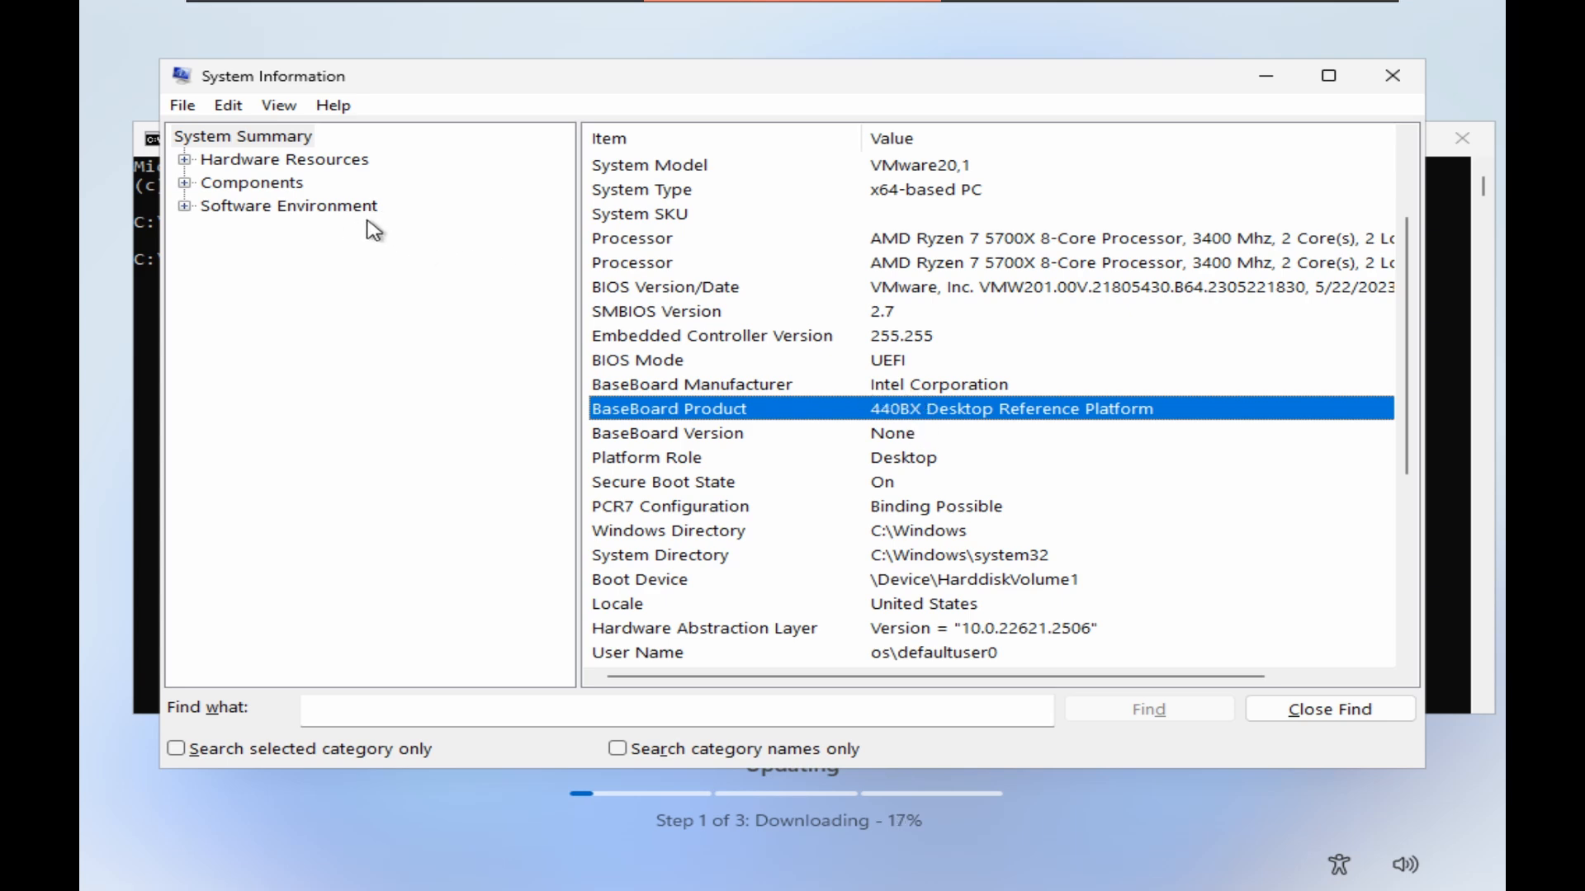
pyautogui.moveTo(724, 85); pyautogui.dragTo(676, 233)
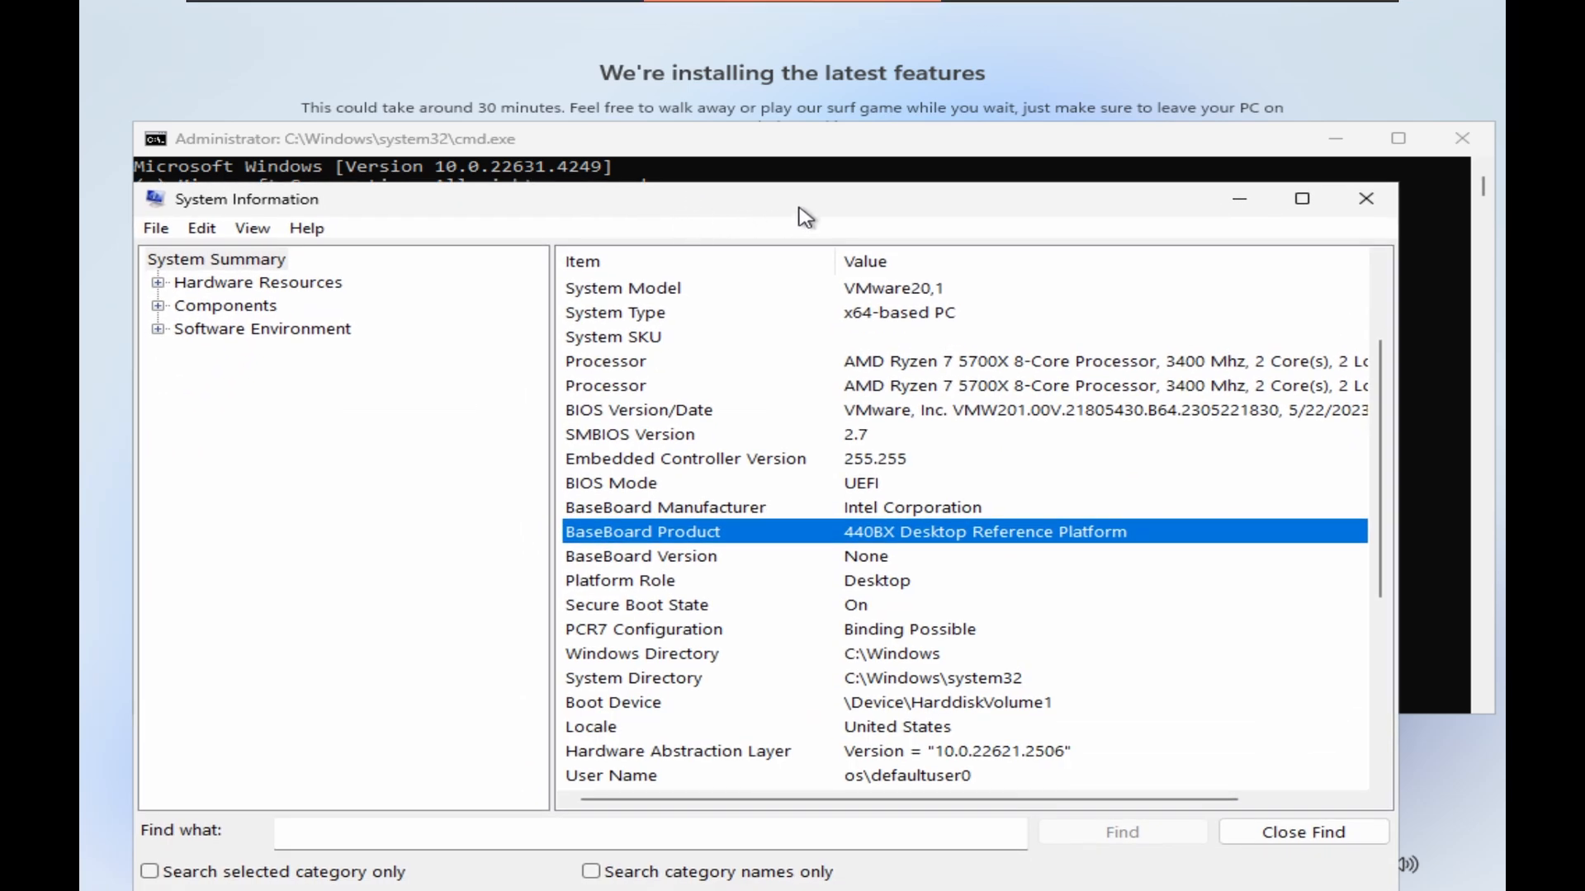
pyautogui.moveTo(805, 216); pyautogui.dragTo(772, 142)
pyautogui.scroll(2, 817, 330)
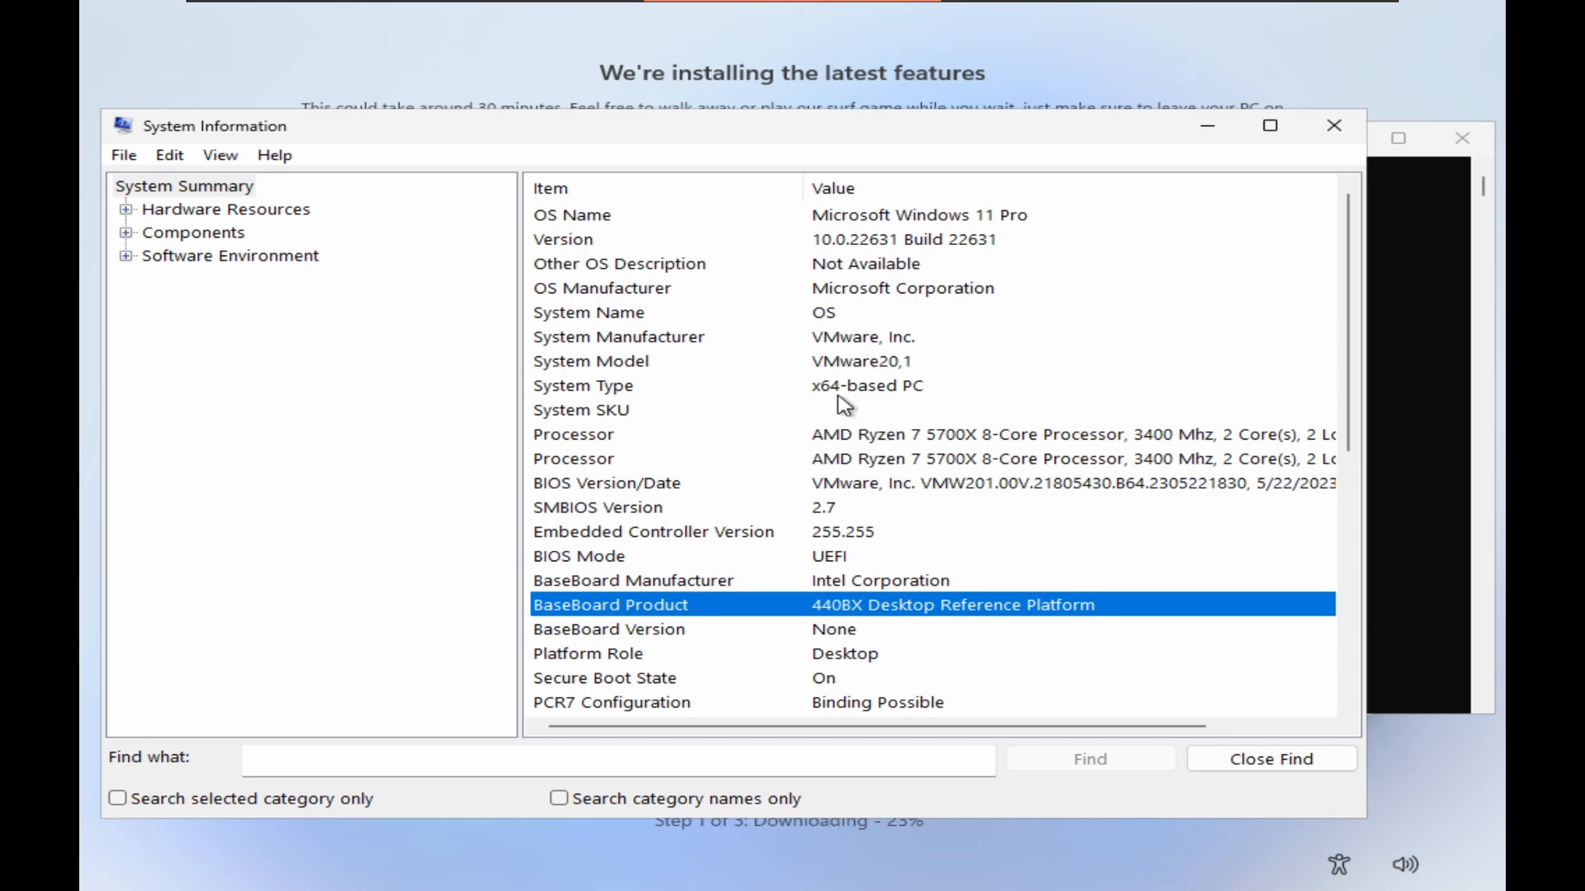
# Run winver to check the Windows version, and dismiss the About Windows dialog.
pyautogui.press('super+r')
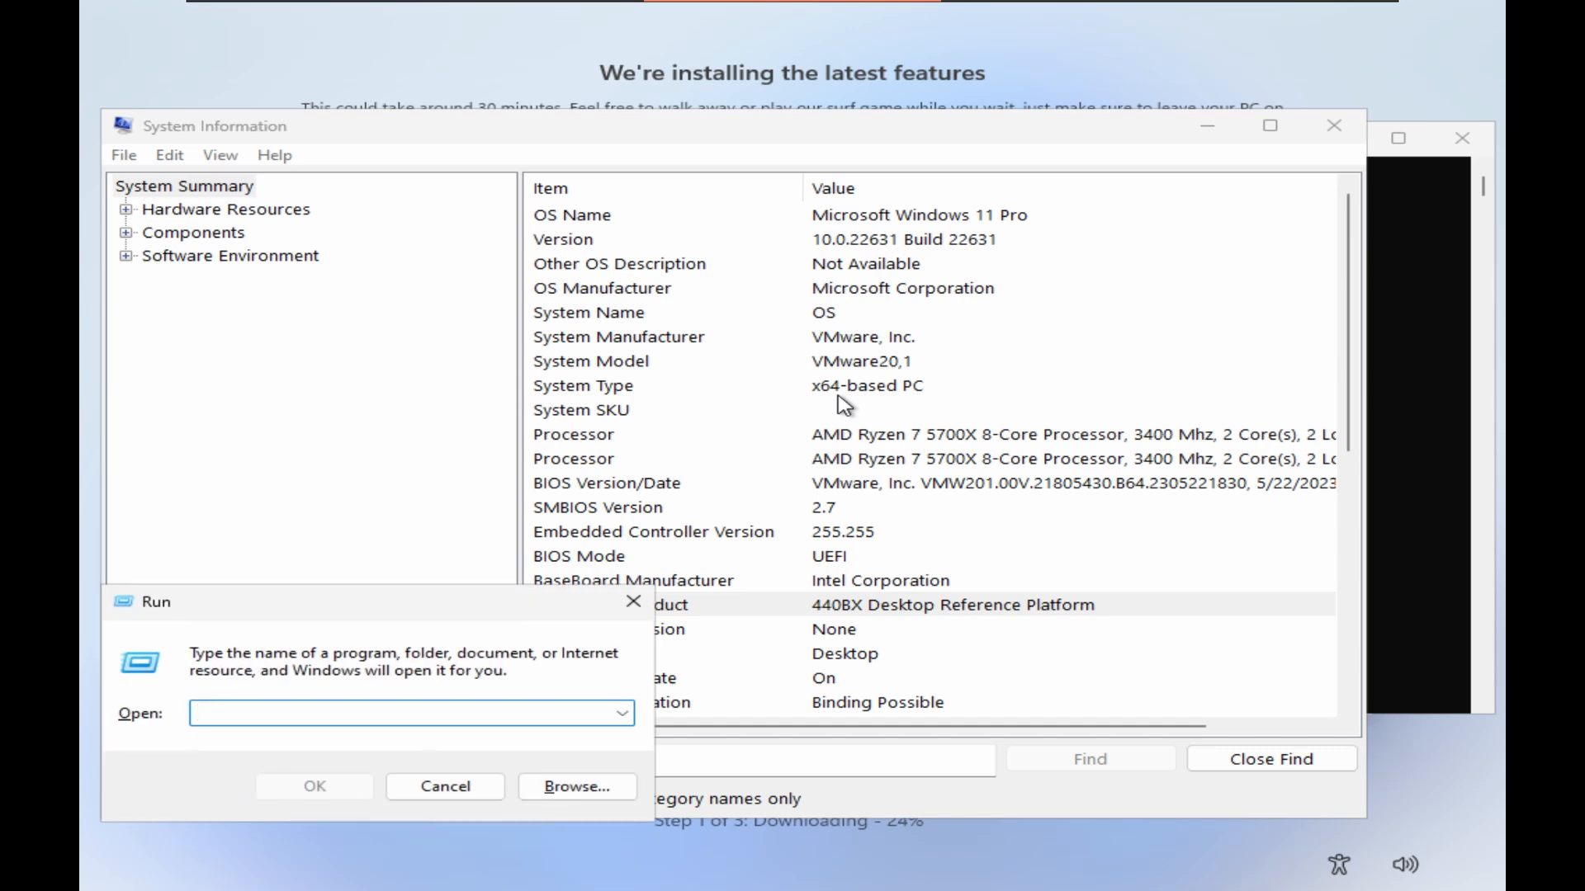
pyautogui.write('winver')
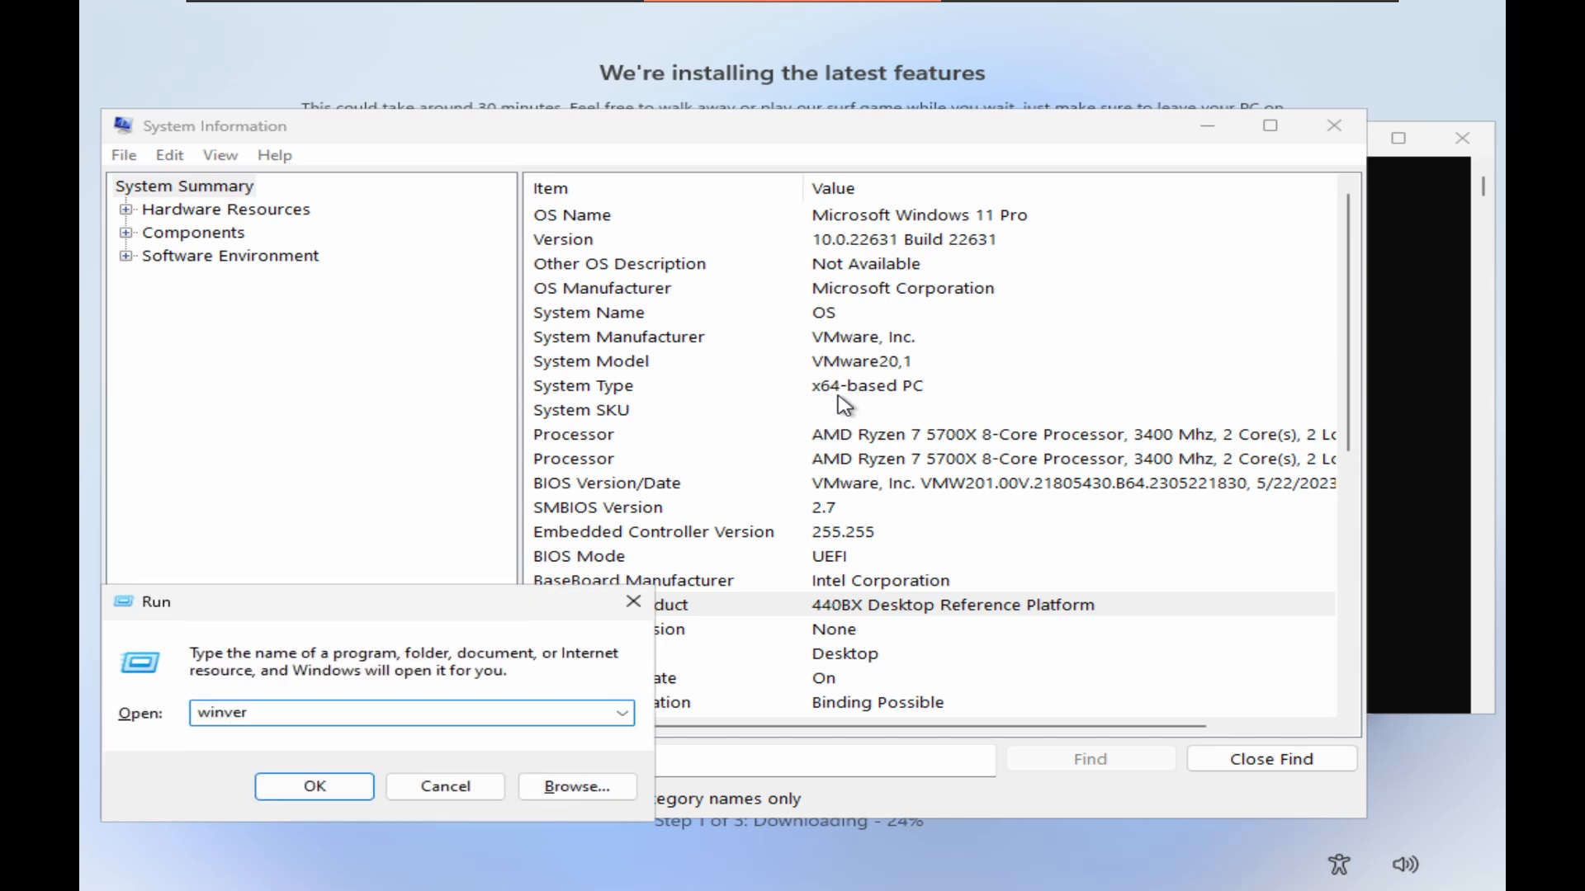
pyautogui.press('Return')
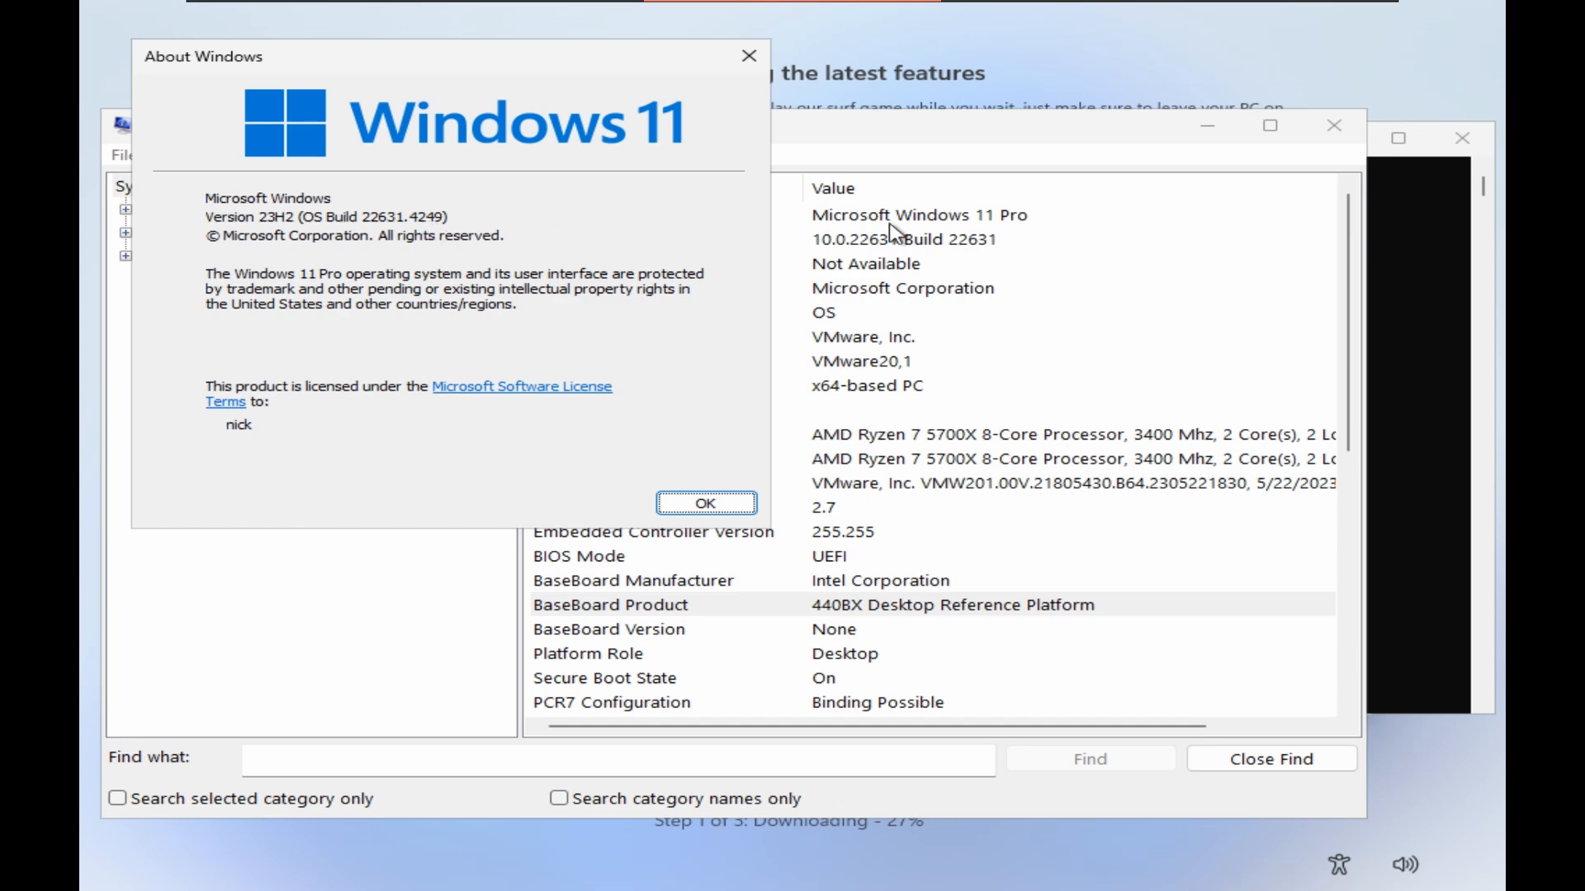
pyautogui.moveTo(647, 95); pyautogui.dragTo(742, 180)
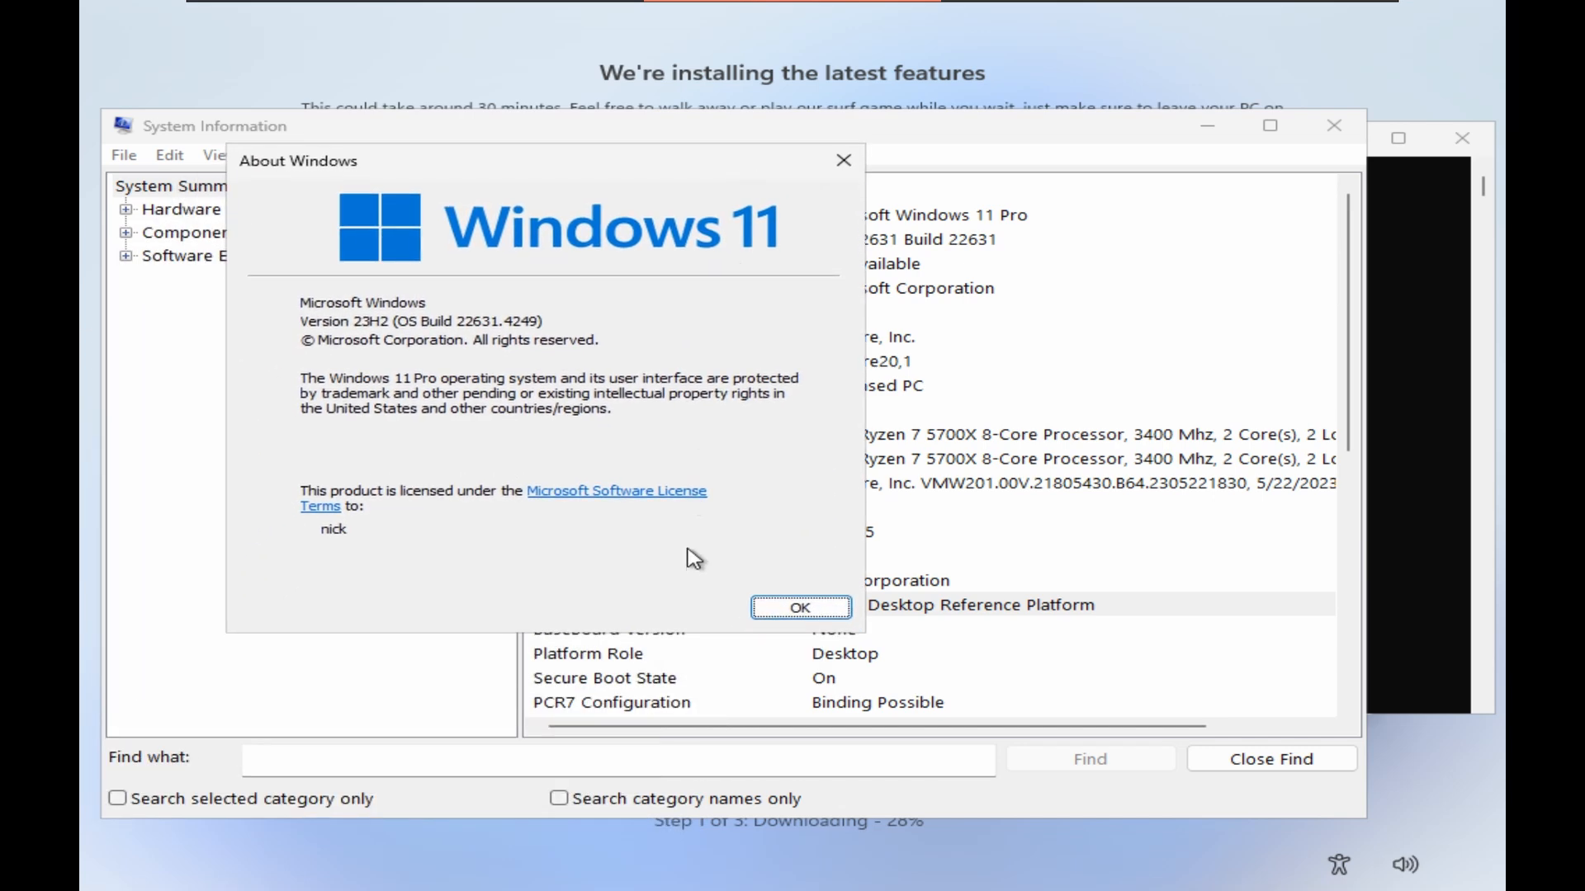
pyautogui.click(805, 609)
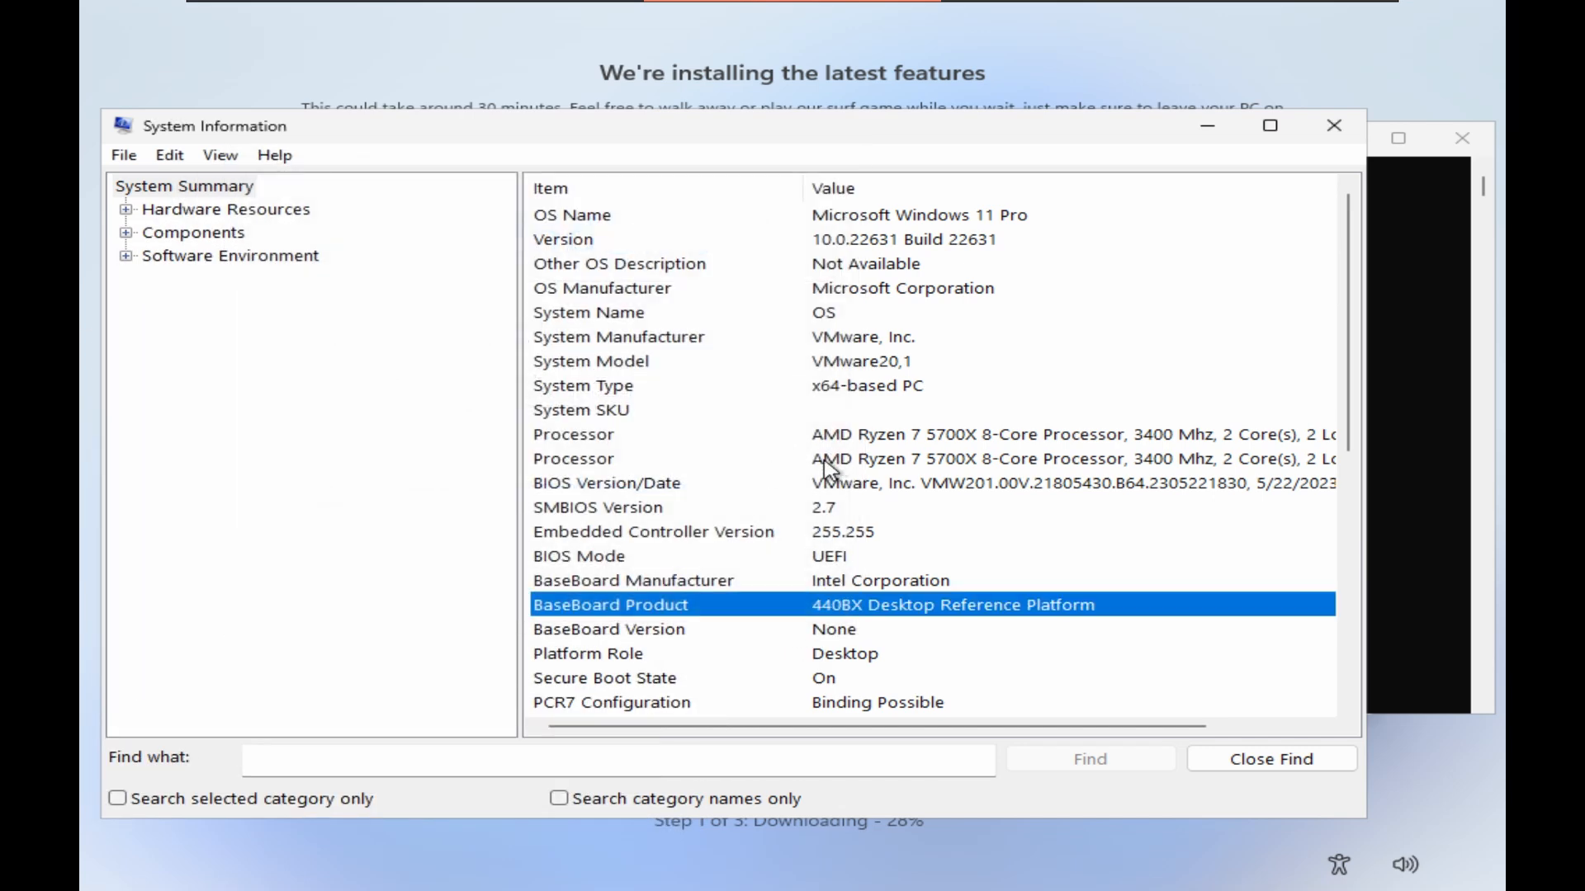
# Review the processor and the remaining System Summary entries, and close System Information.
pyautogui.click(908, 435)
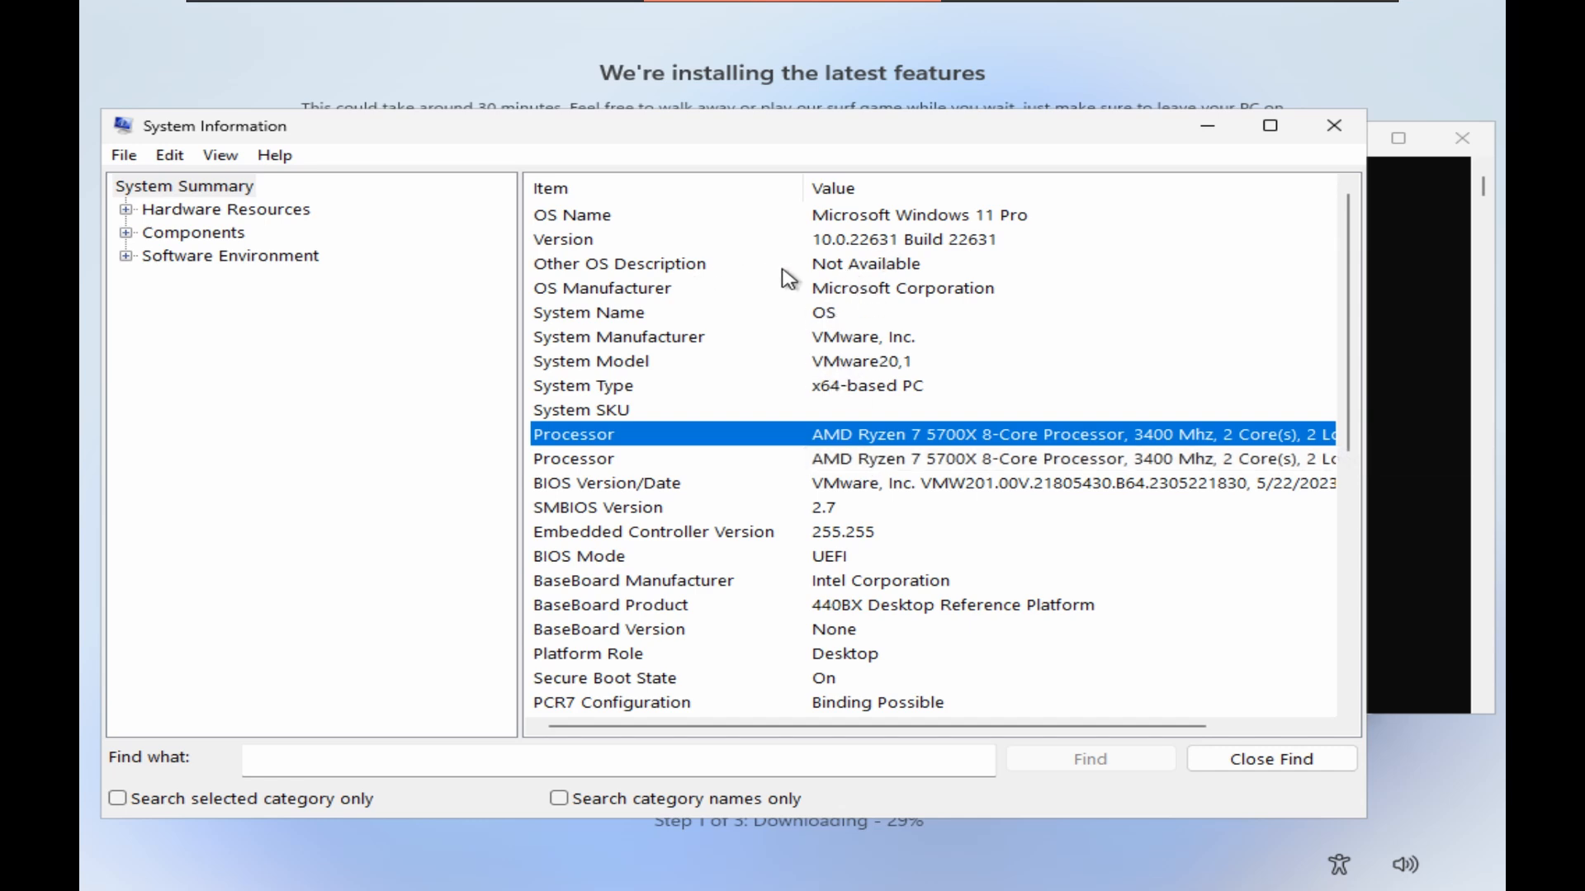
pyautogui.scroll(-7, 826, 301)
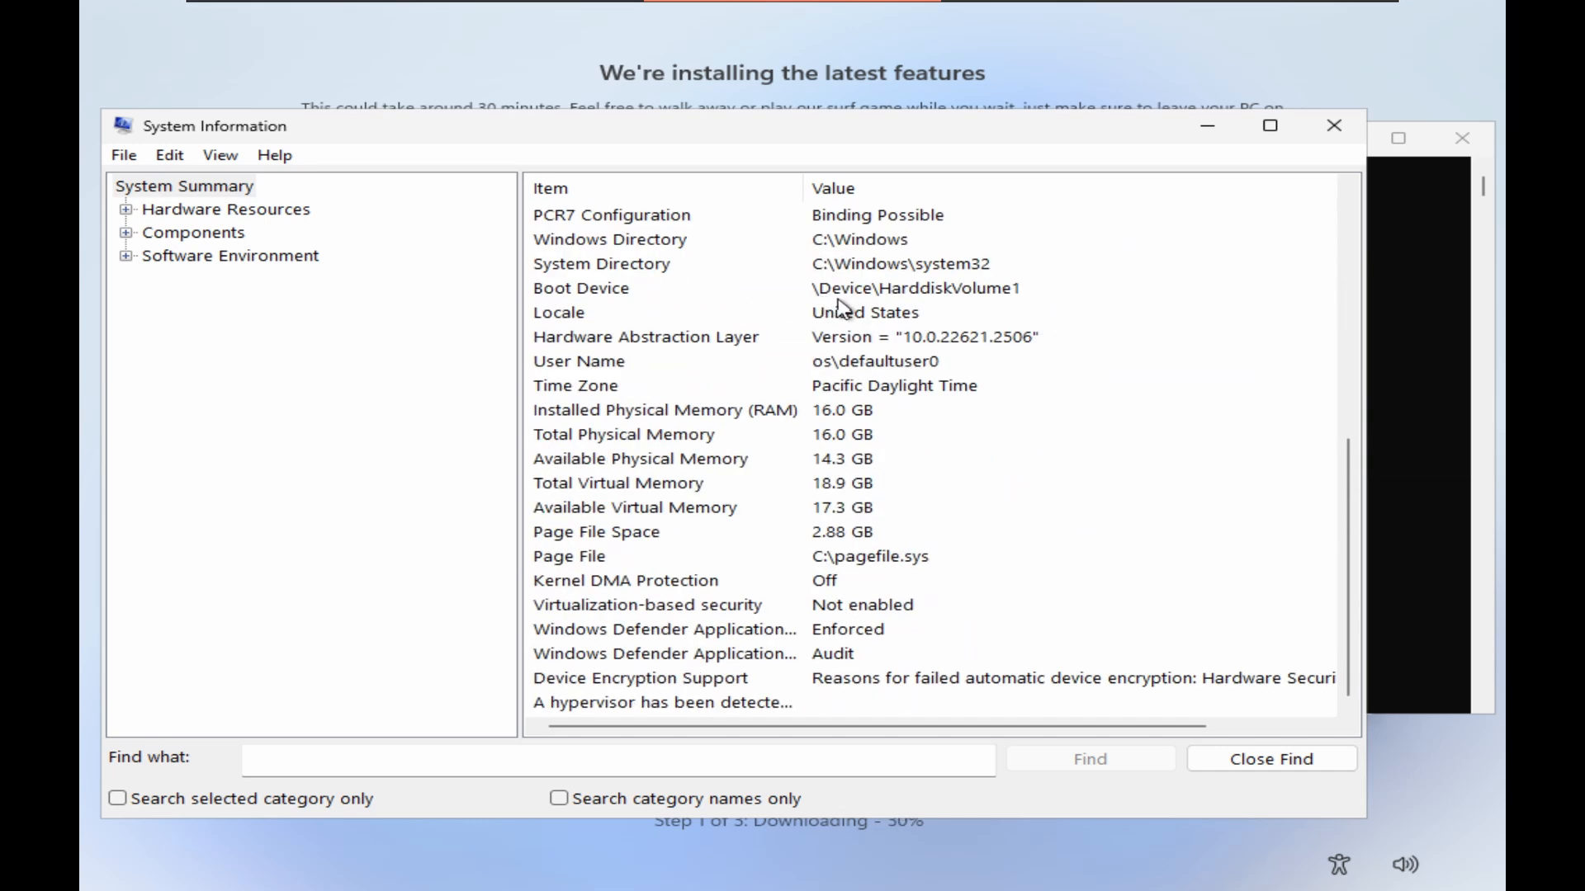
pyautogui.scroll(7, 863, 363)
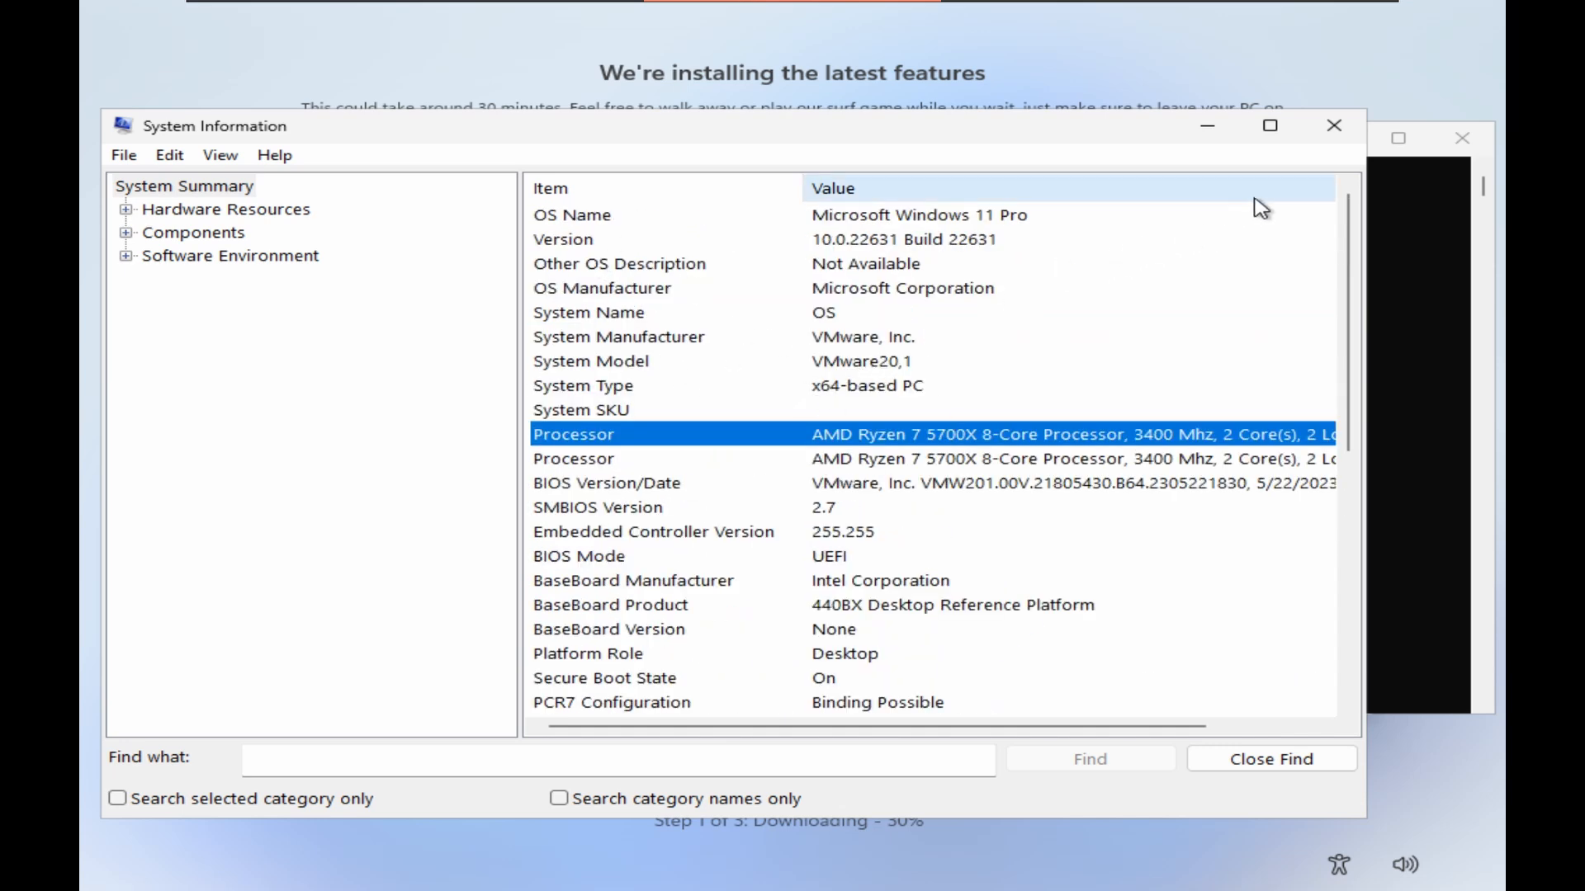
pyautogui.click(1338, 128)
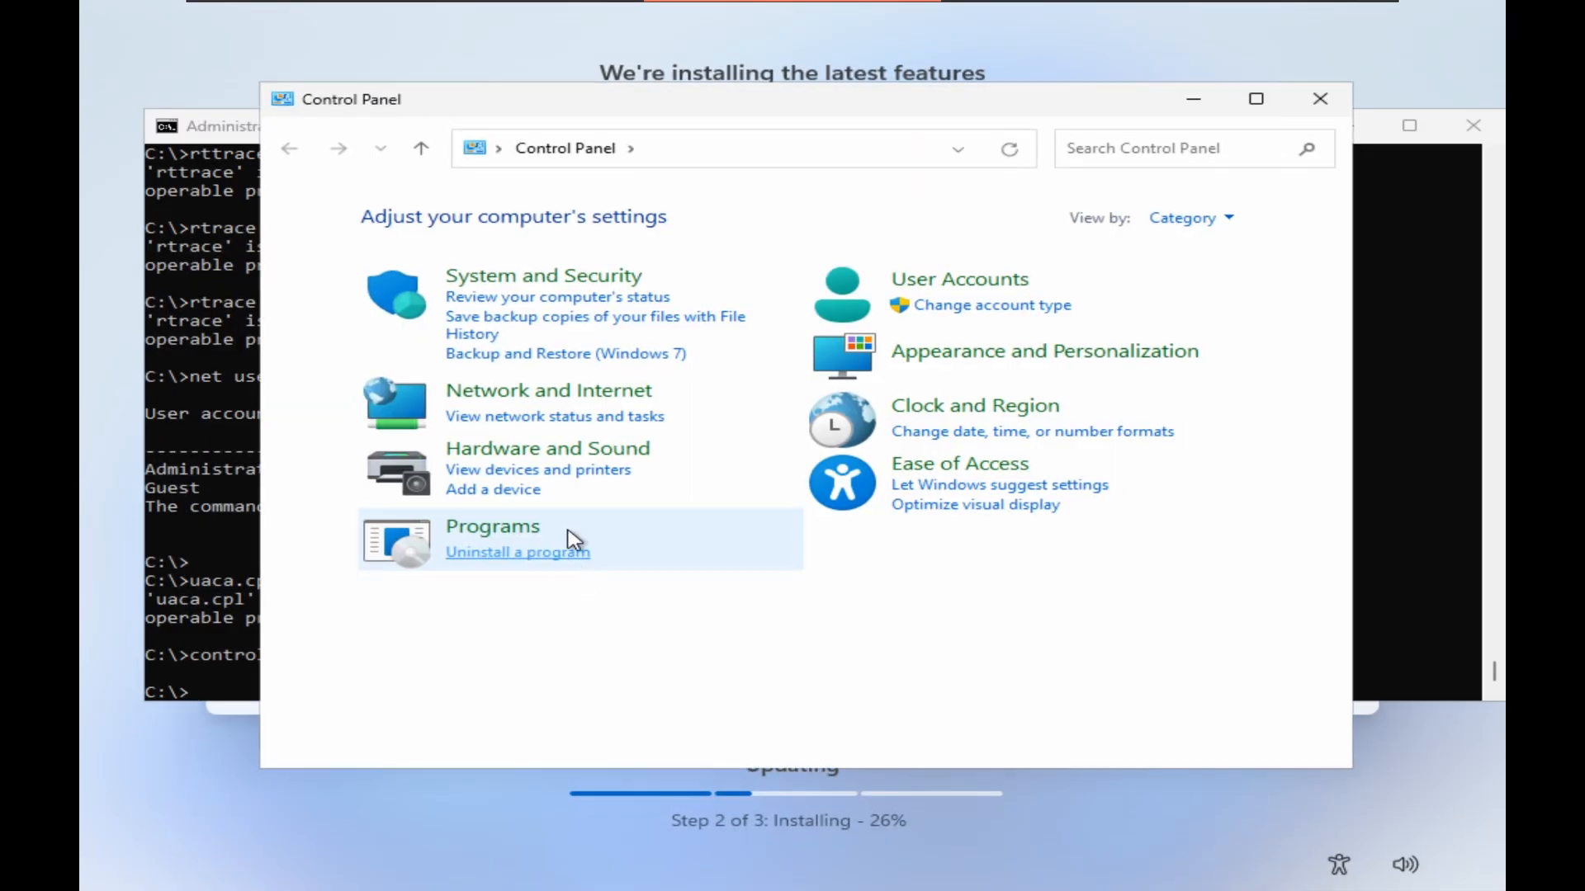
# Show the Control Panel items as large icons and look through them.
pyautogui.click(1176, 231)
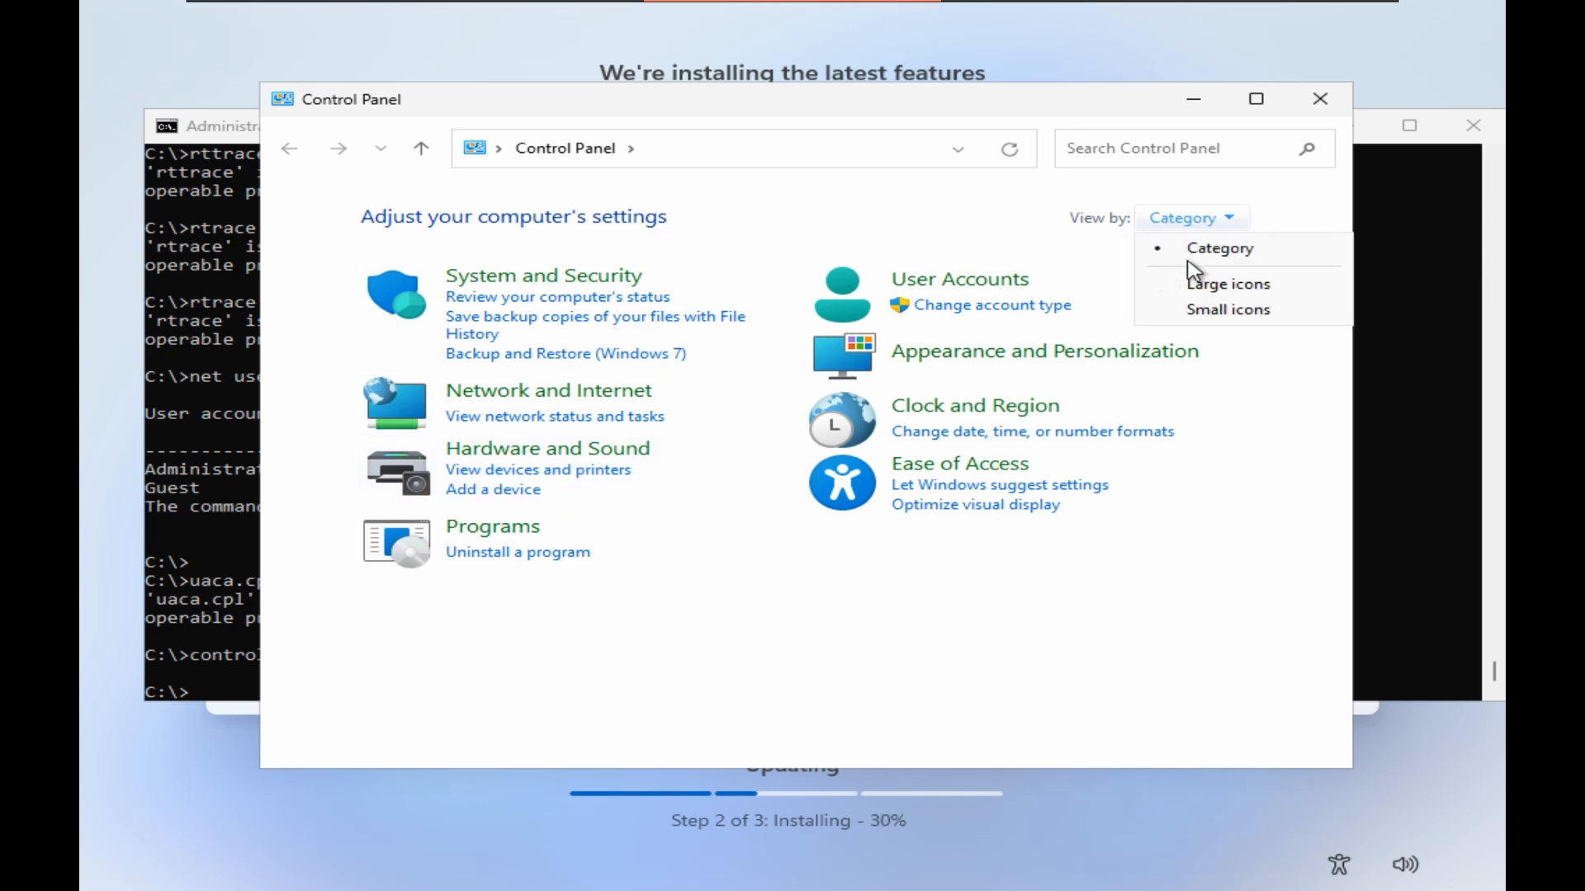
pyautogui.click(1194, 282)
pyautogui.scroll(-3, 549, 363)
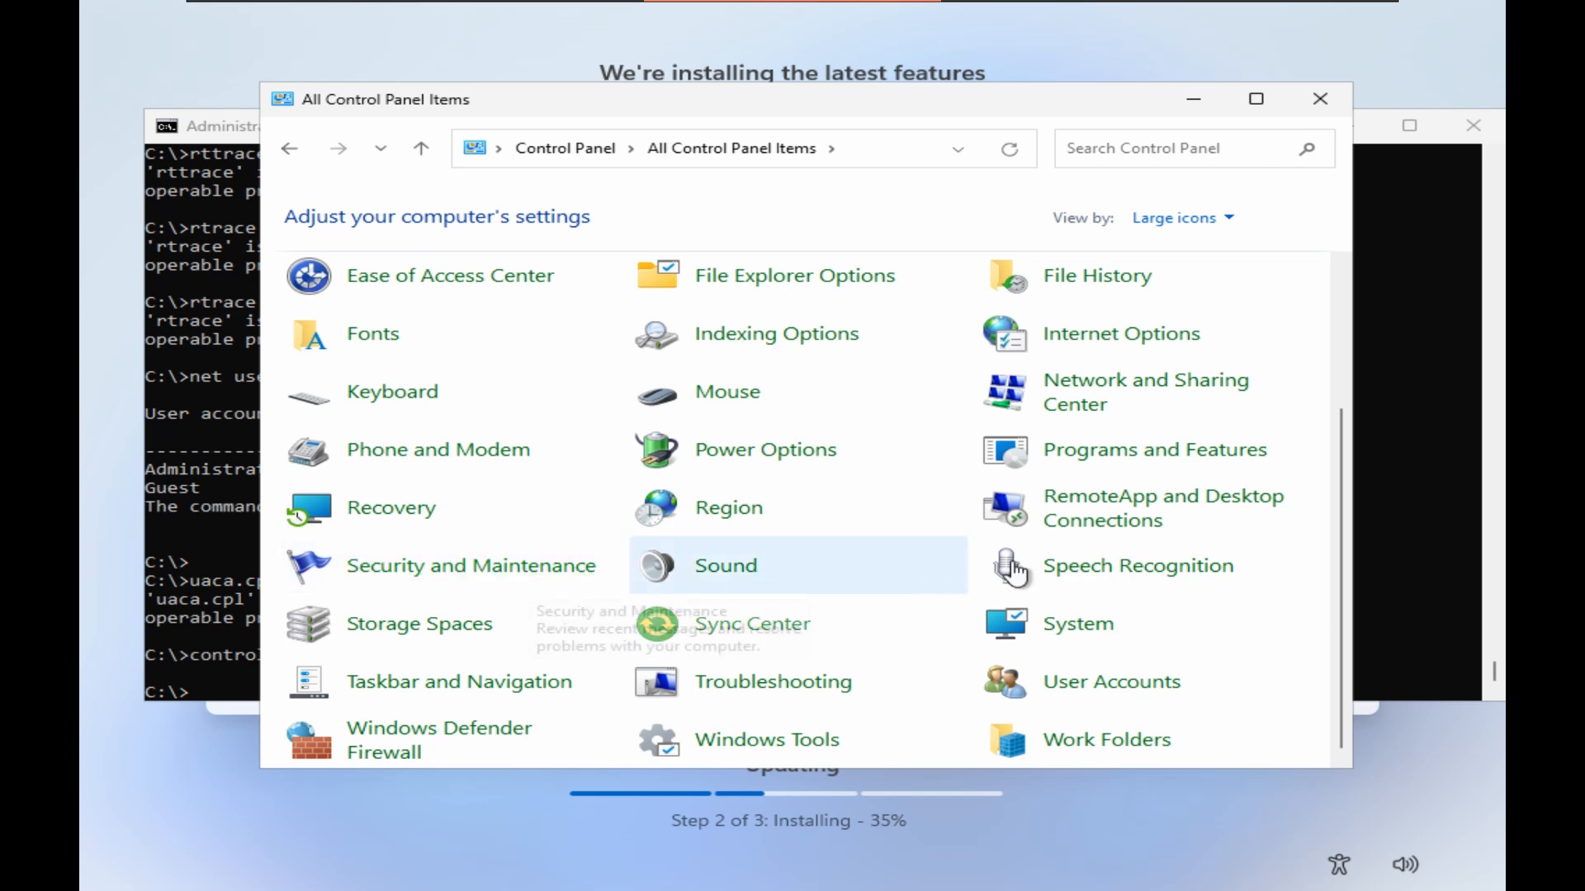
pyautogui.scroll(3, 1048, 590)
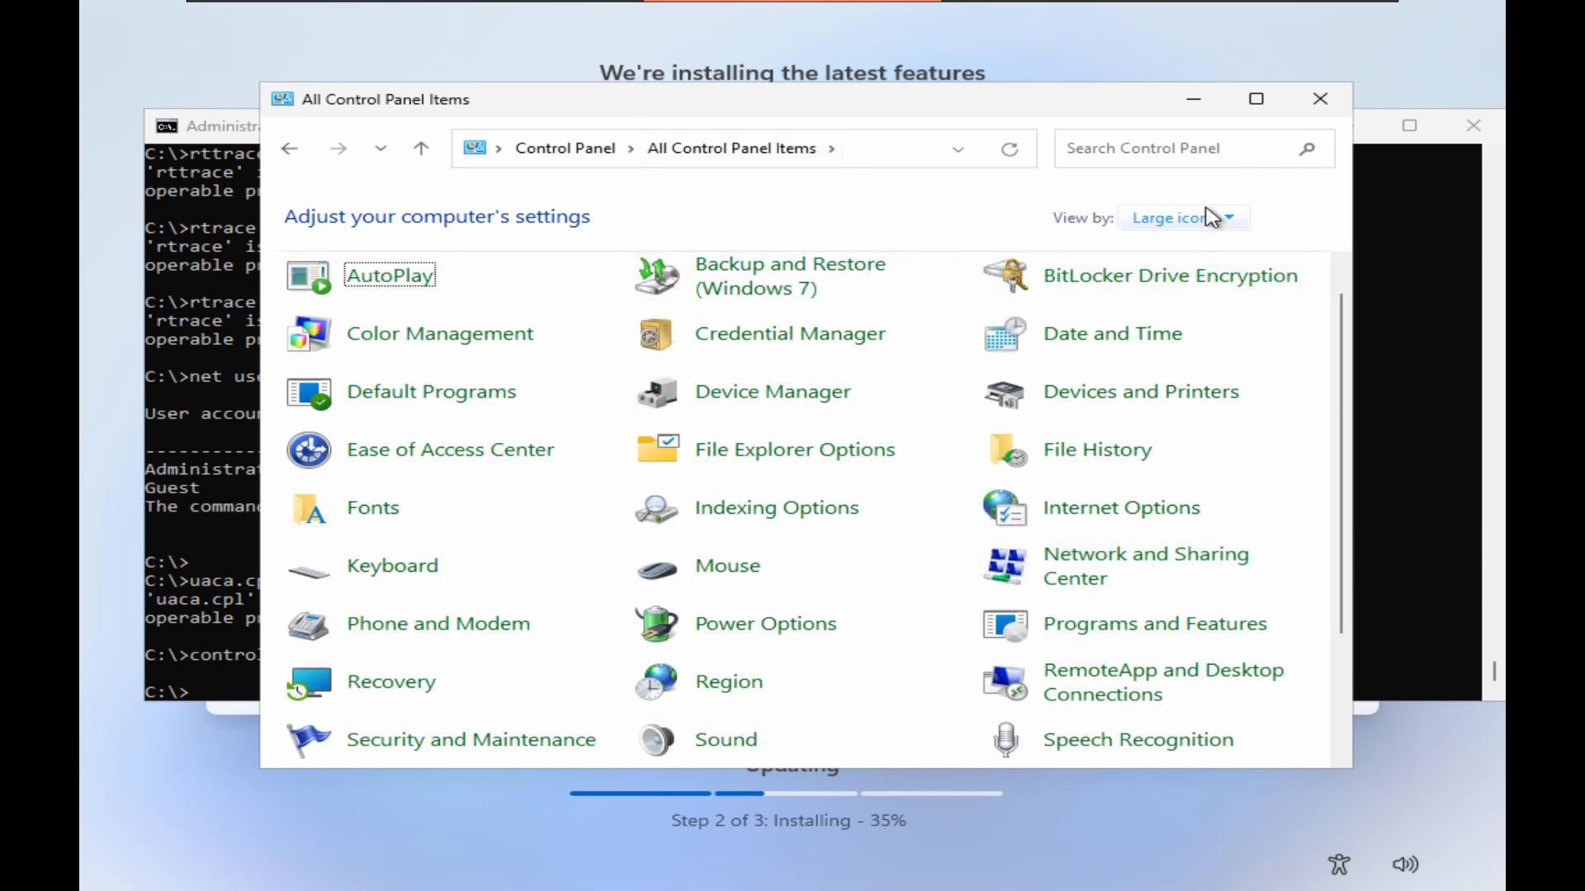
# Search Control Panel for "uac" and set User Account Control to Never notify.
pyautogui.click(1226, 149)
pyautogui.write('uac')
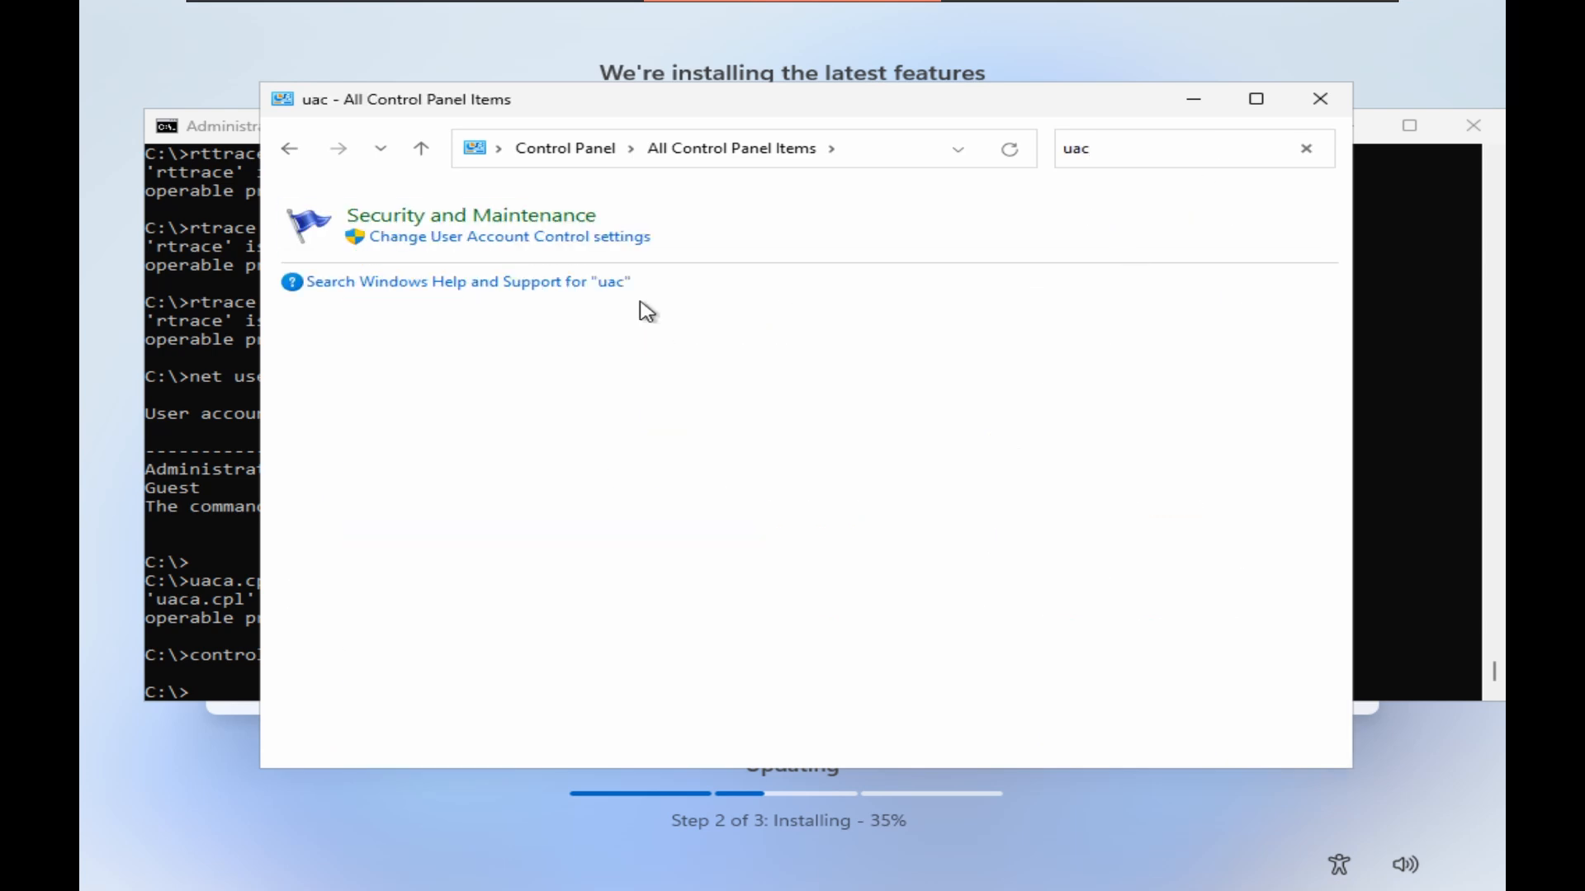
pyautogui.click(455, 239)
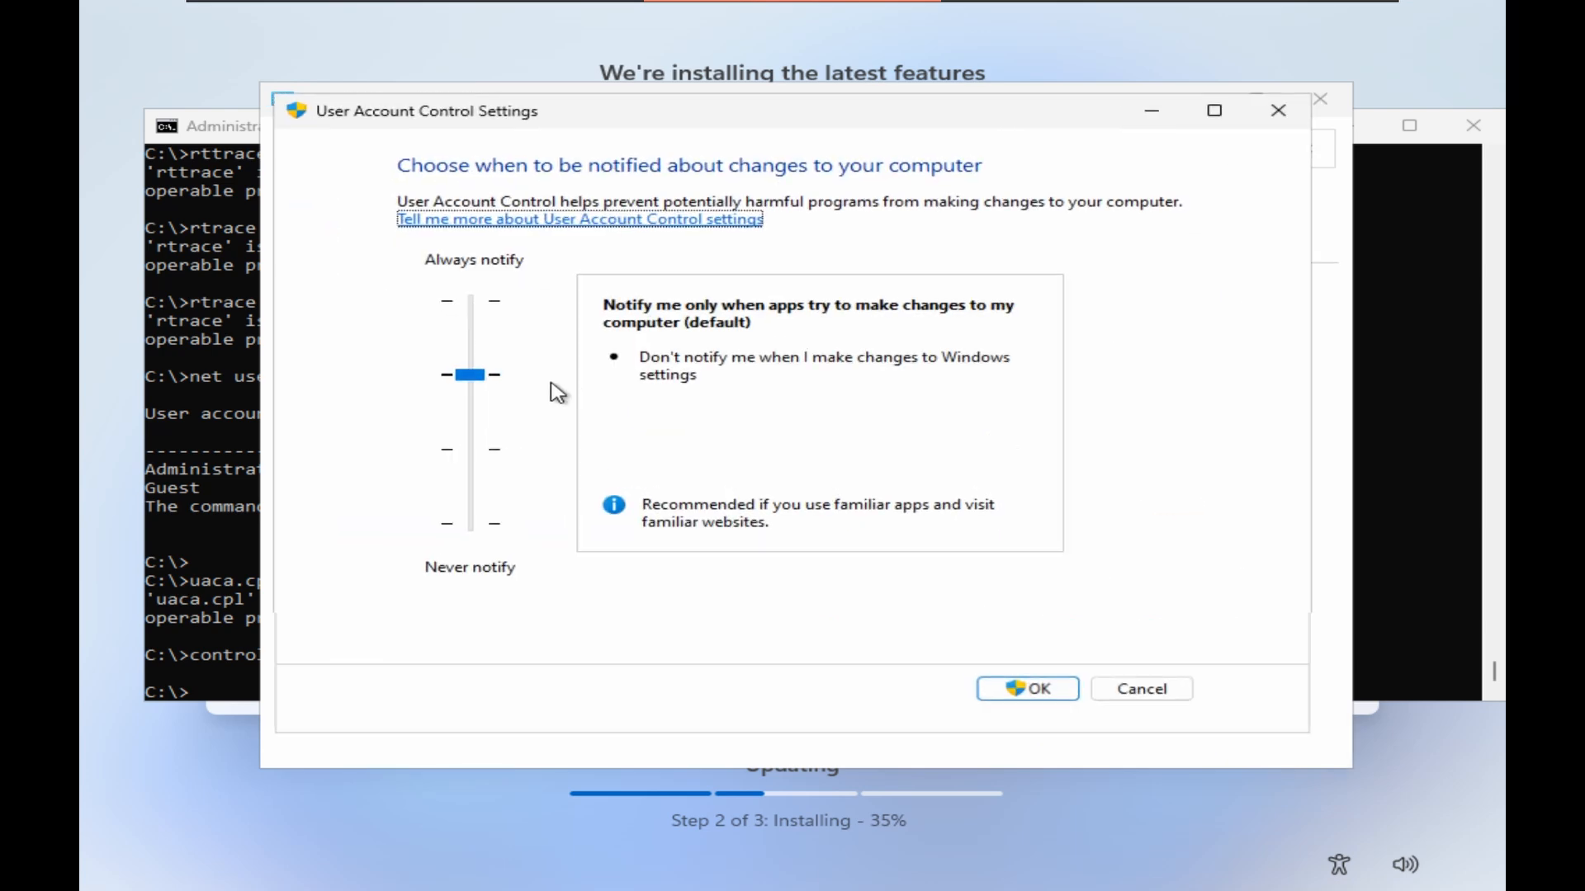
pyautogui.moveTo(475, 376); pyautogui.dragTo(453, 553)
pyautogui.click(1003, 678)
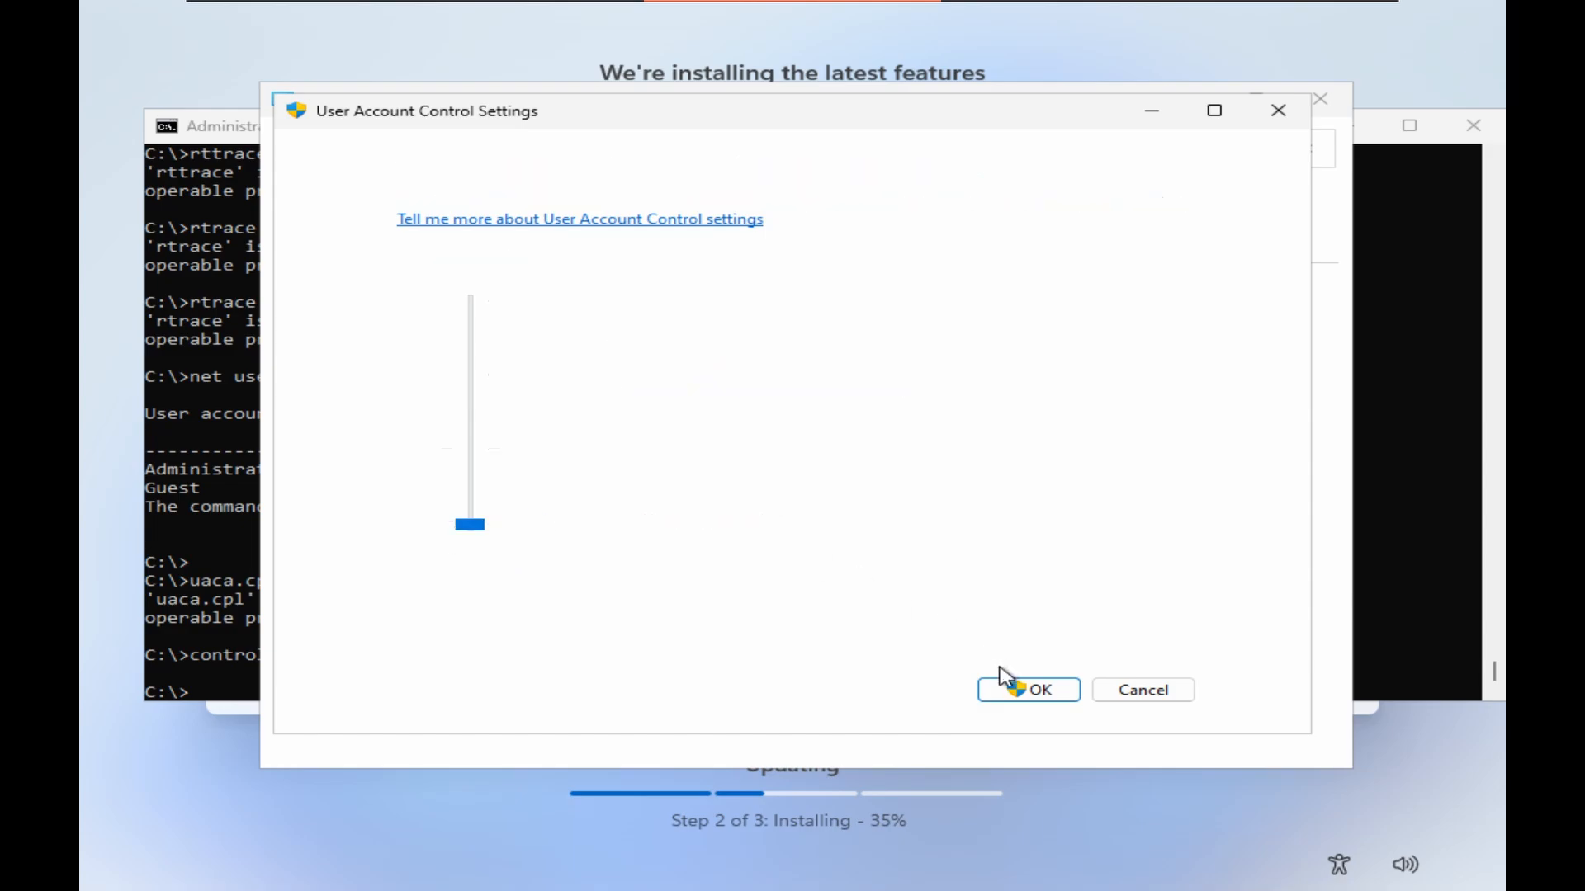
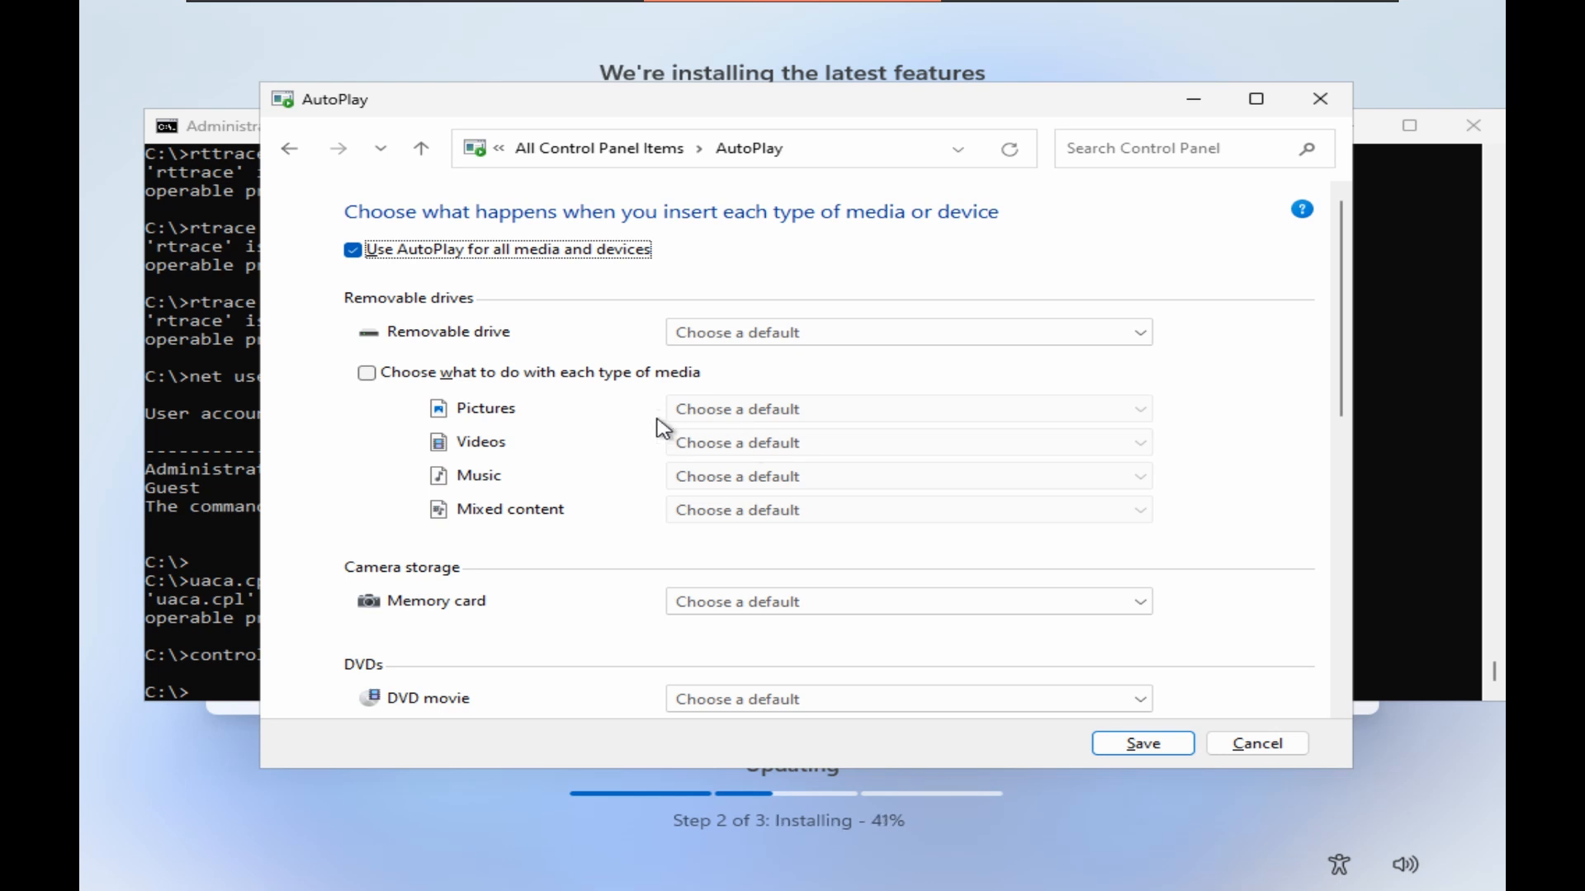
# Search Control Panel for "icon".
pyautogui.click(1140, 150)
pyautogui.write('logo')
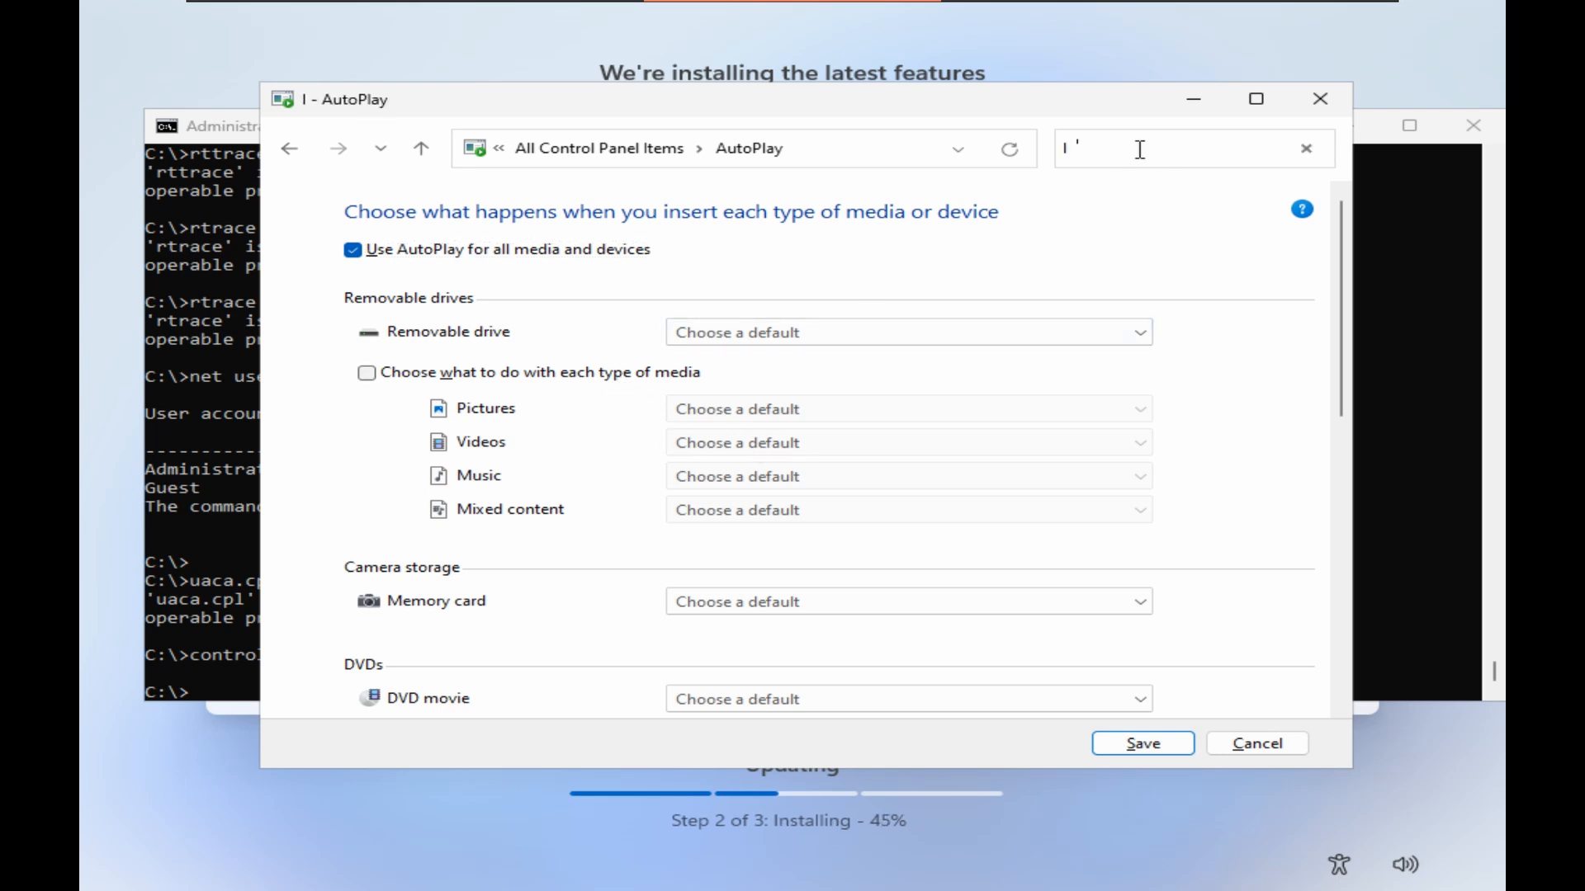
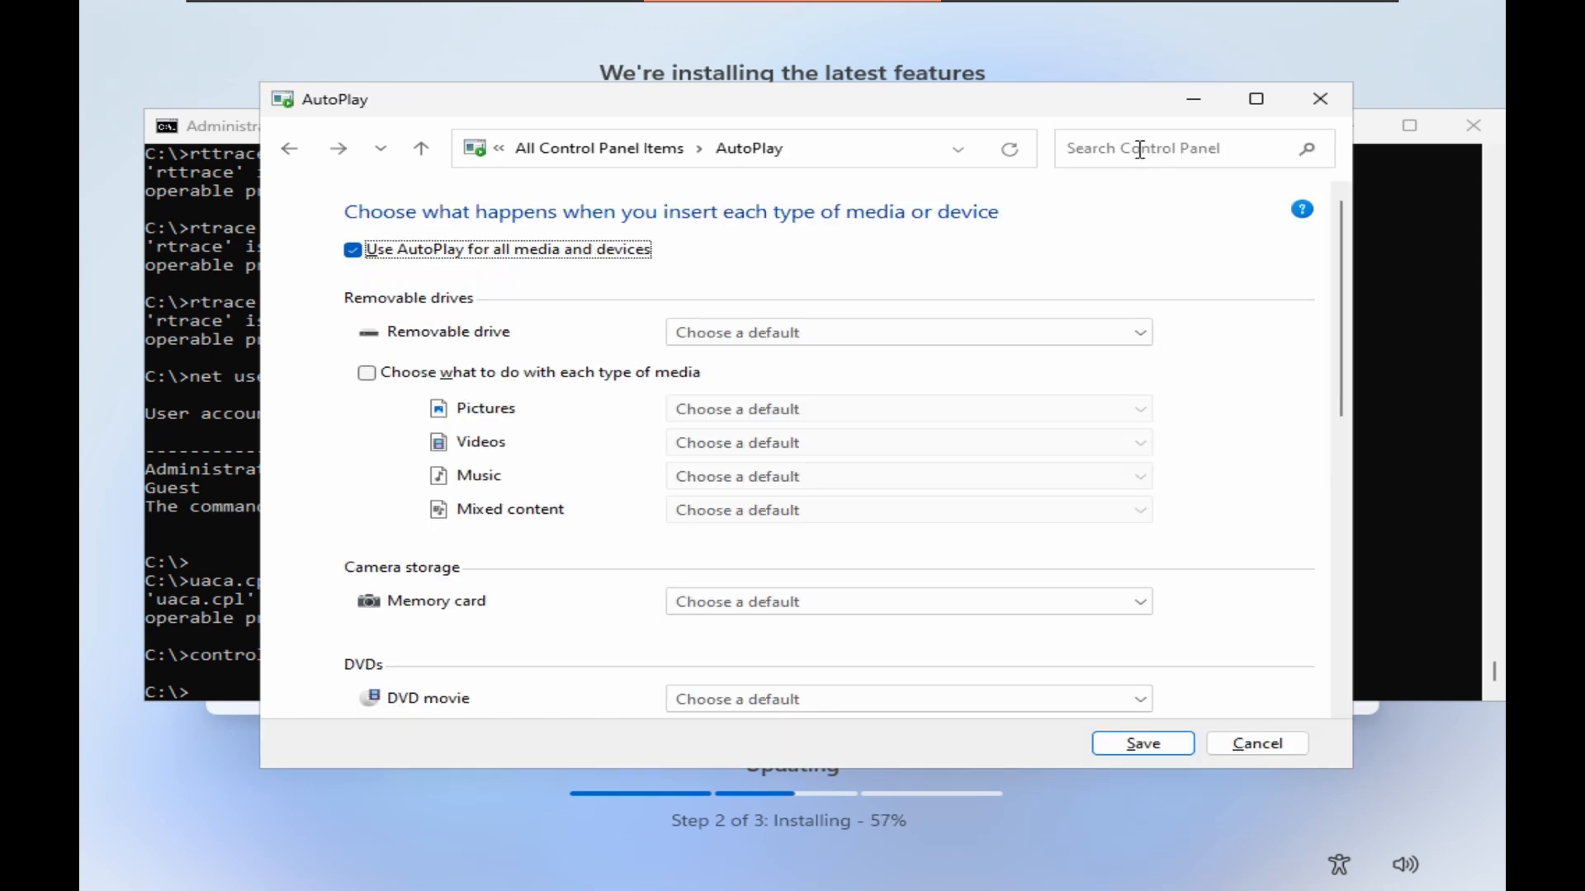
pyautogui.click(1141, 147)
pyautogui.write('icon')
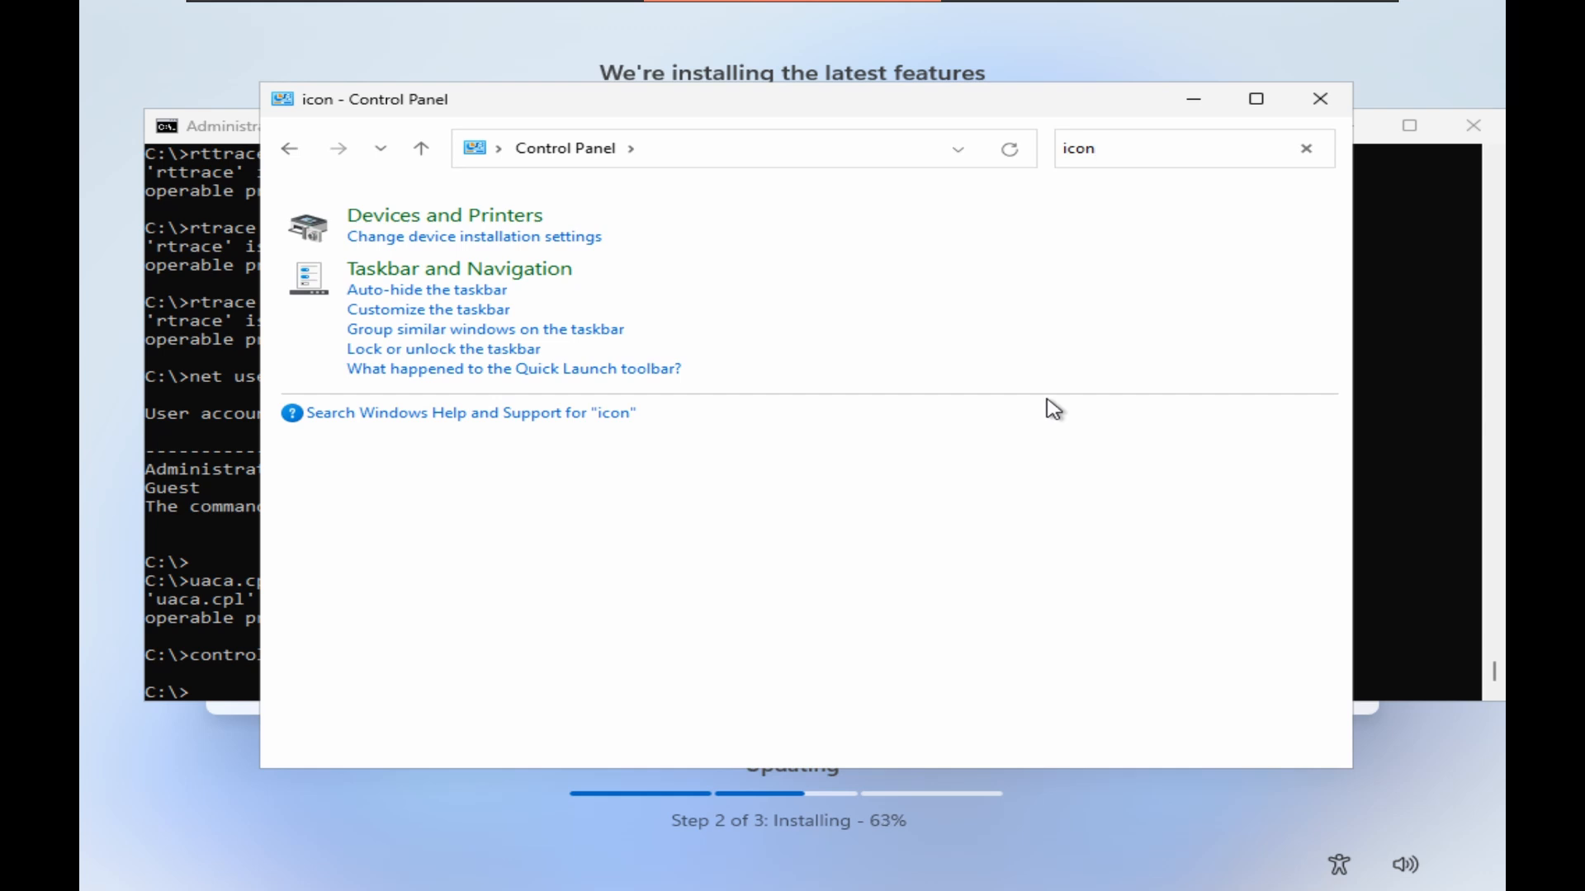
# List the environment variables in the Command Prompt and look through them.
pyautogui.click(168, 458)
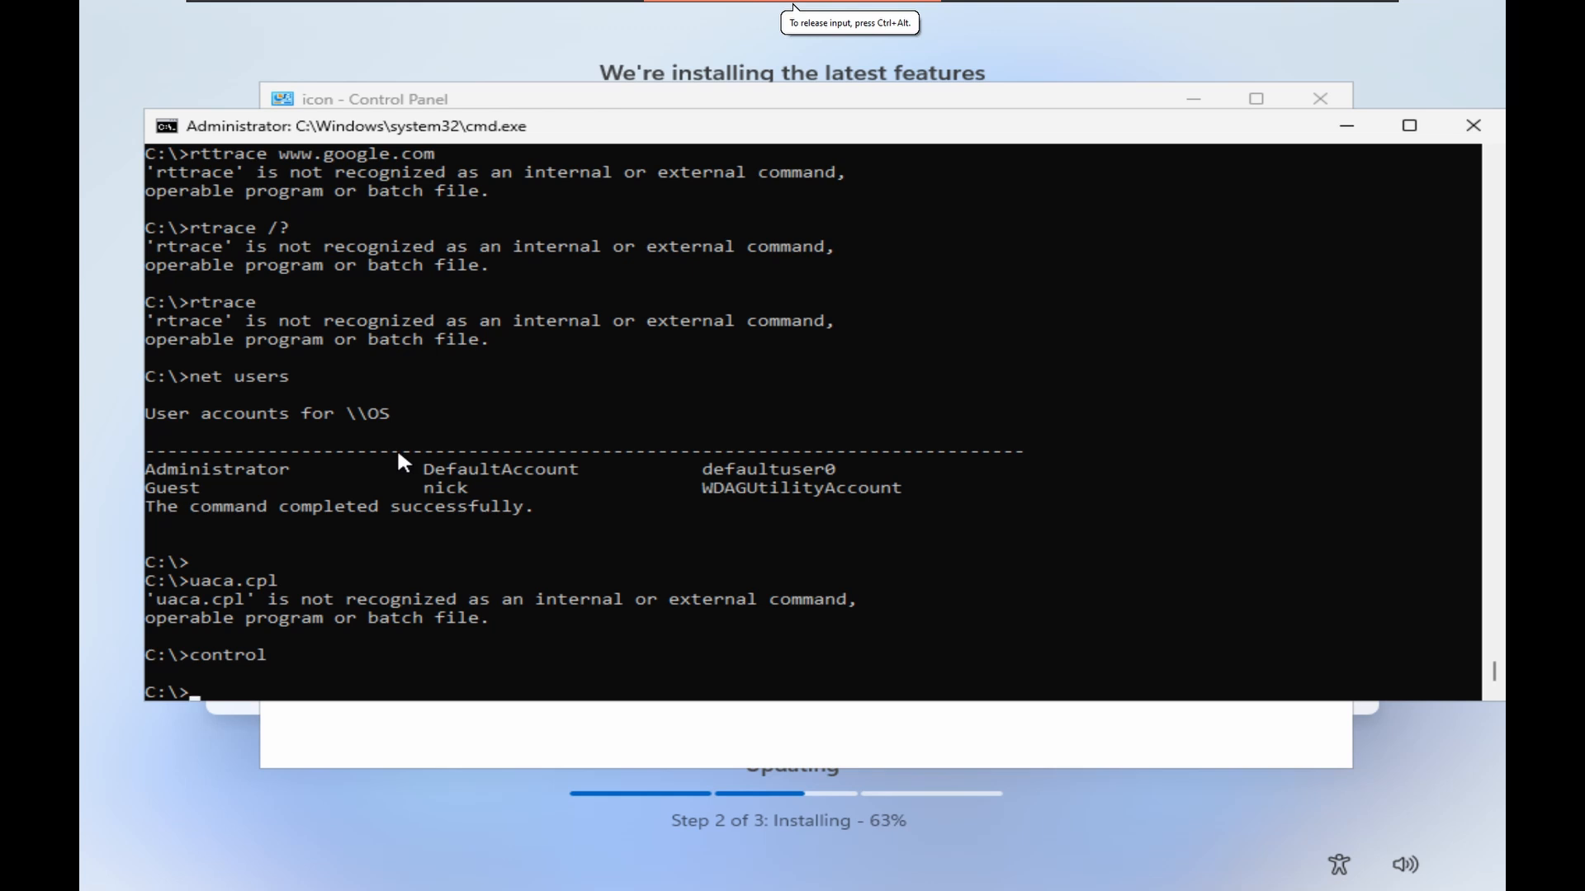
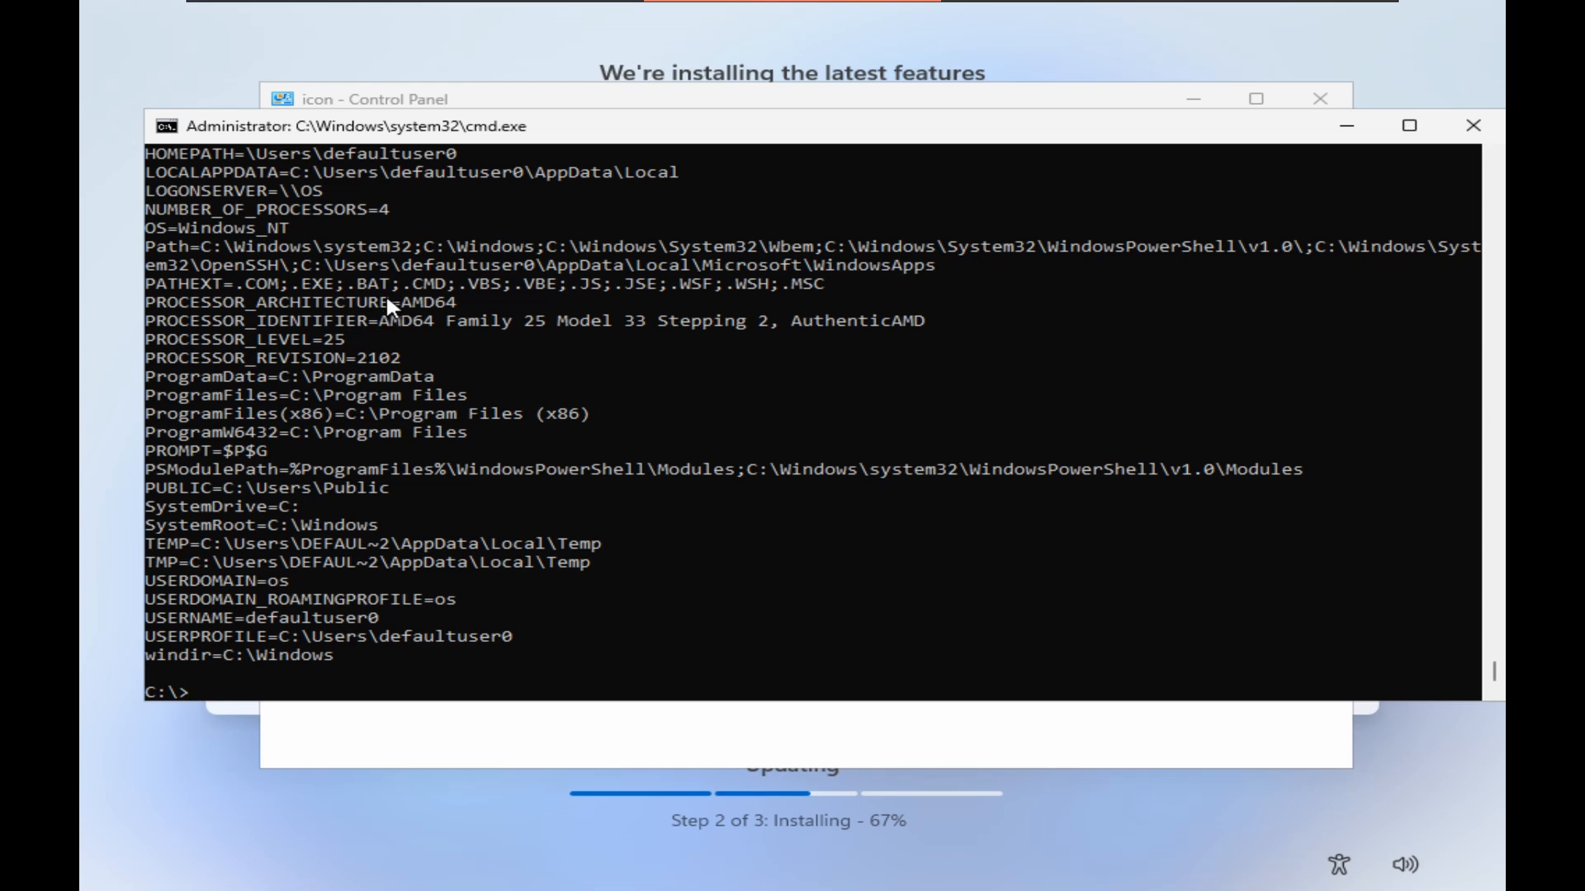
pyautogui.scroll(3, 428, 273)
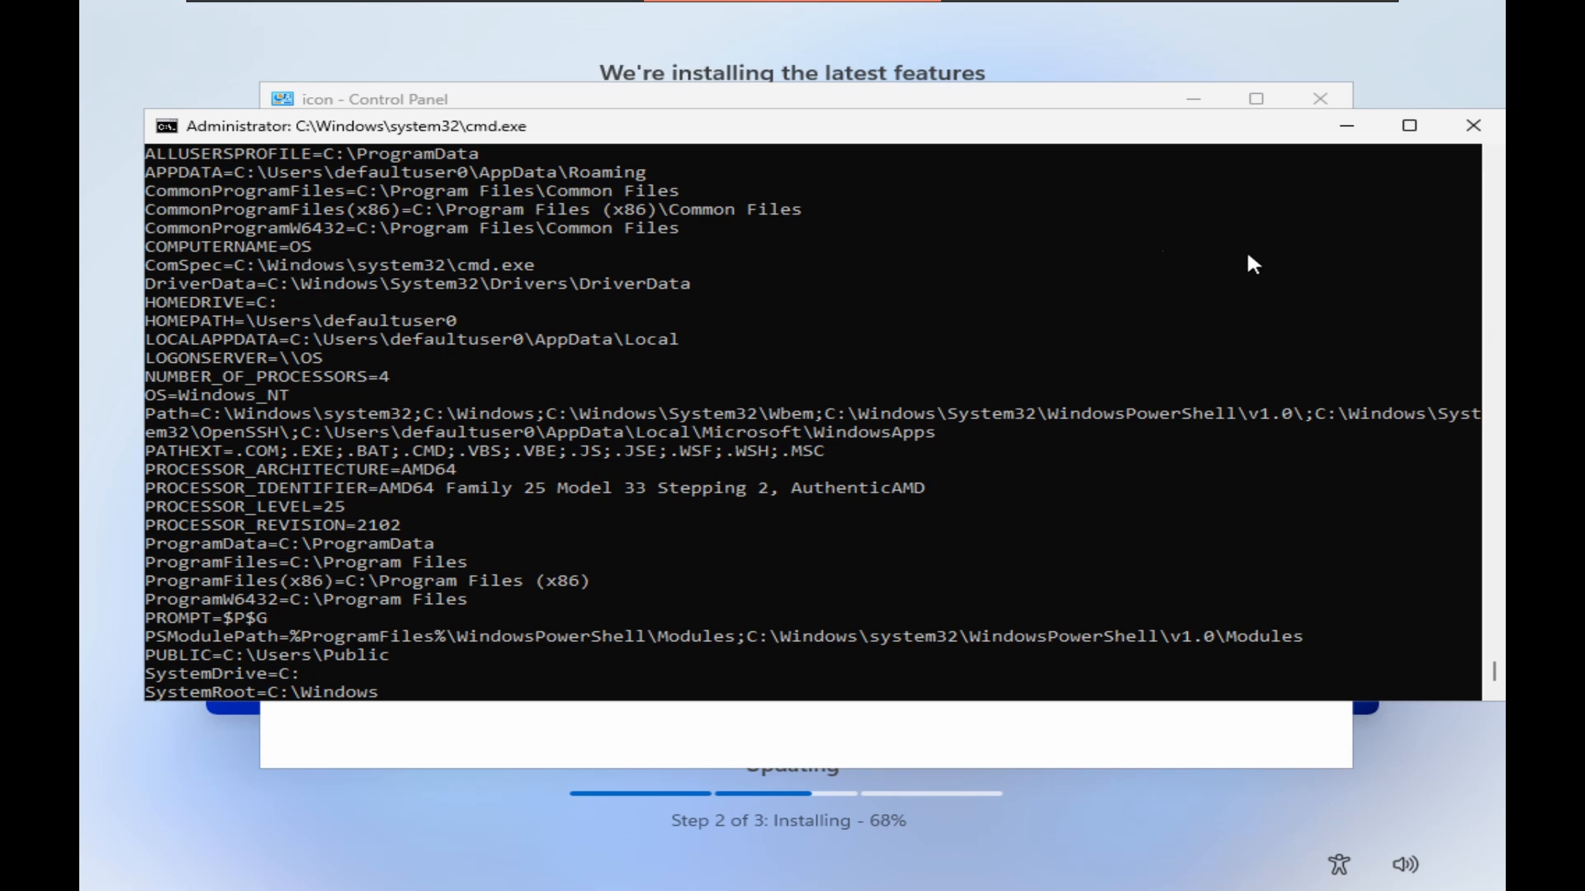
# Minimize the Command Prompt and close the Control Panel window.
pyautogui.click(1347, 126)
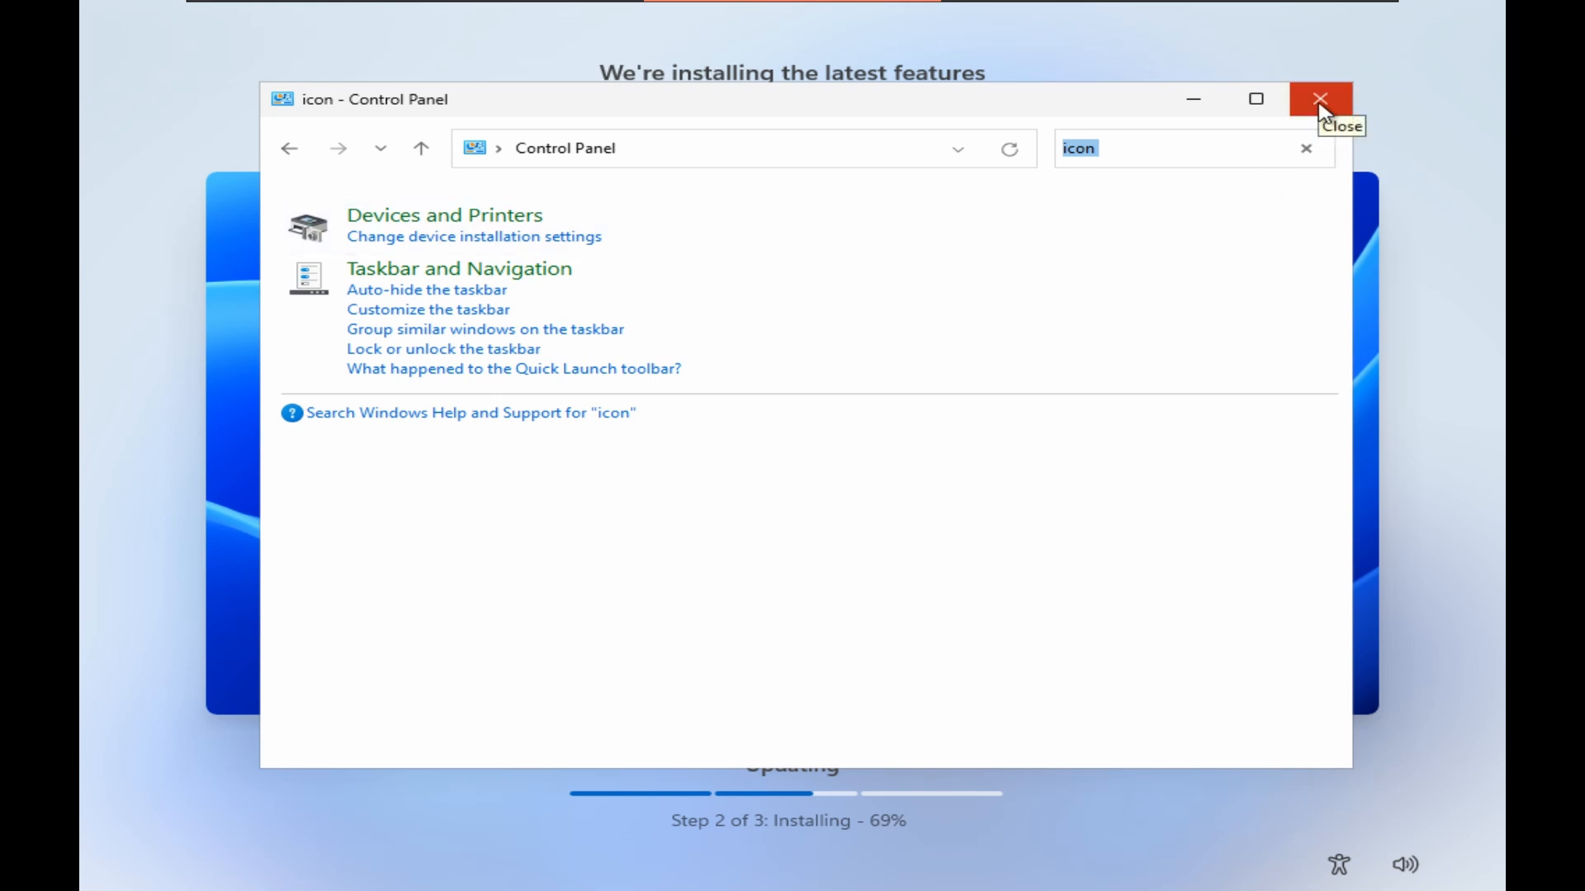
pyautogui.moveTo(1063, 118)
pyautogui.mouseDown()
pyautogui.moveTo(555, 96)
pyautogui.moveTo(1063, 133)
pyautogui.mouseUp()
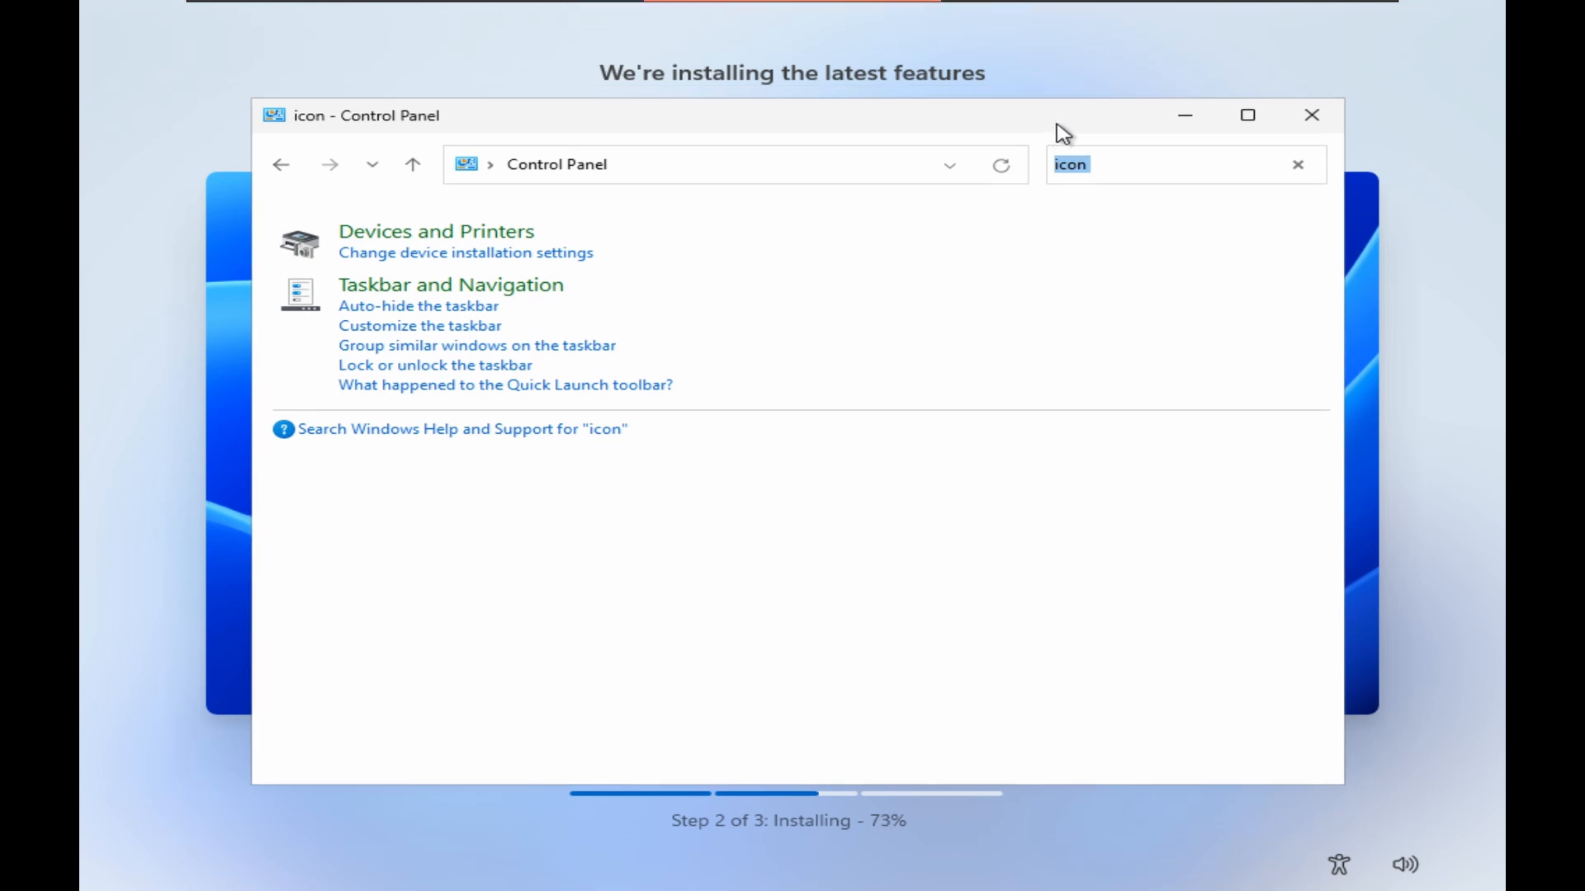
pyautogui.click(1318, 126)
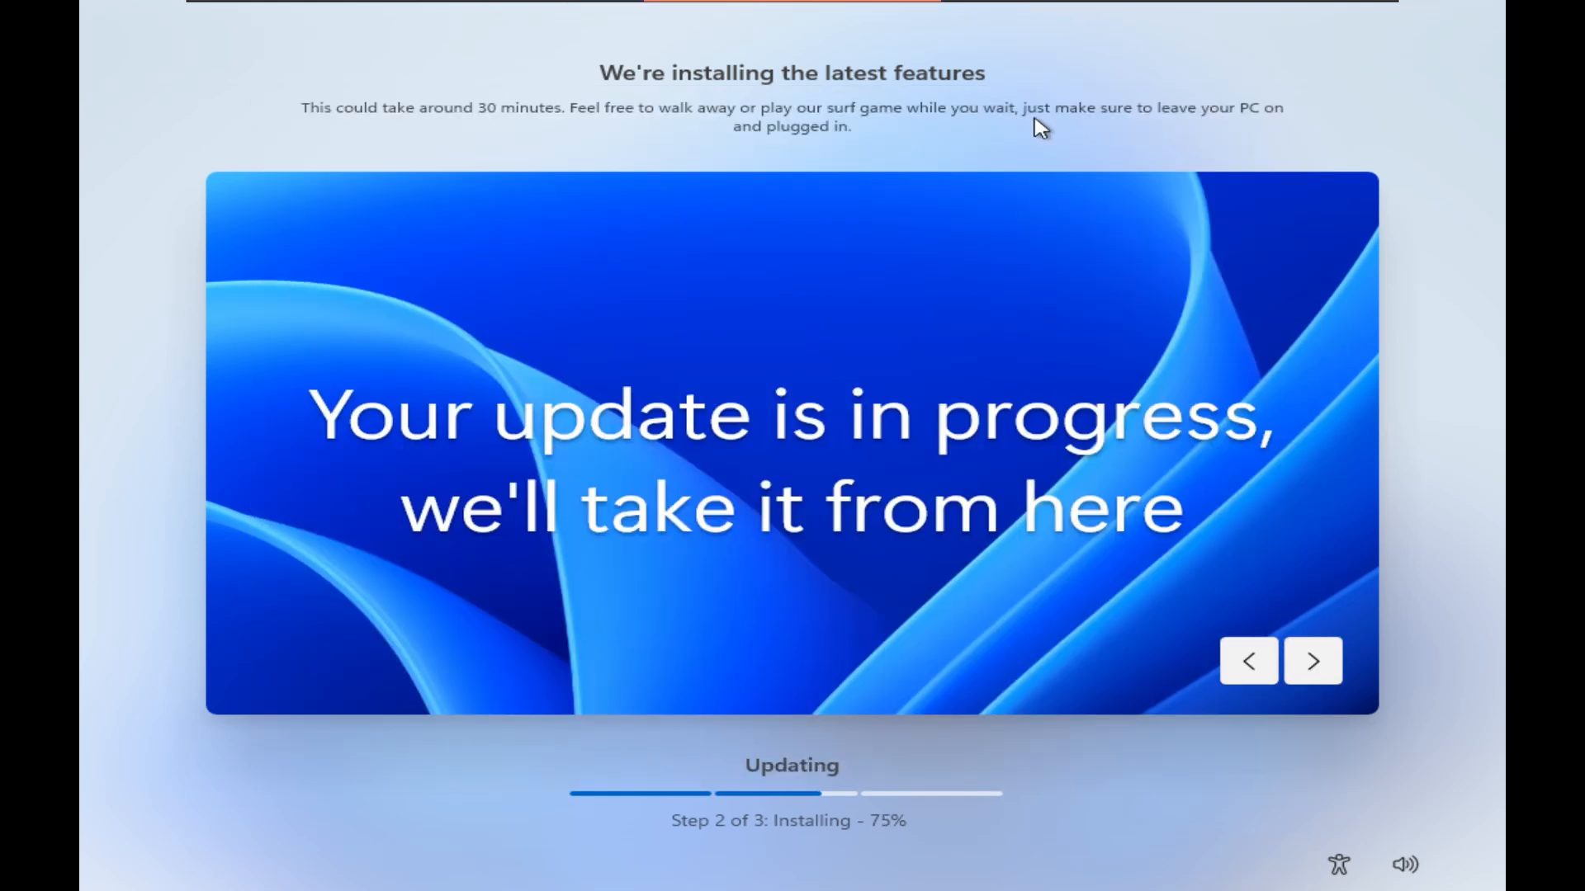
pyautogui.press('super+r')
pyautogui.write('log')
pyautogui.press('Return')
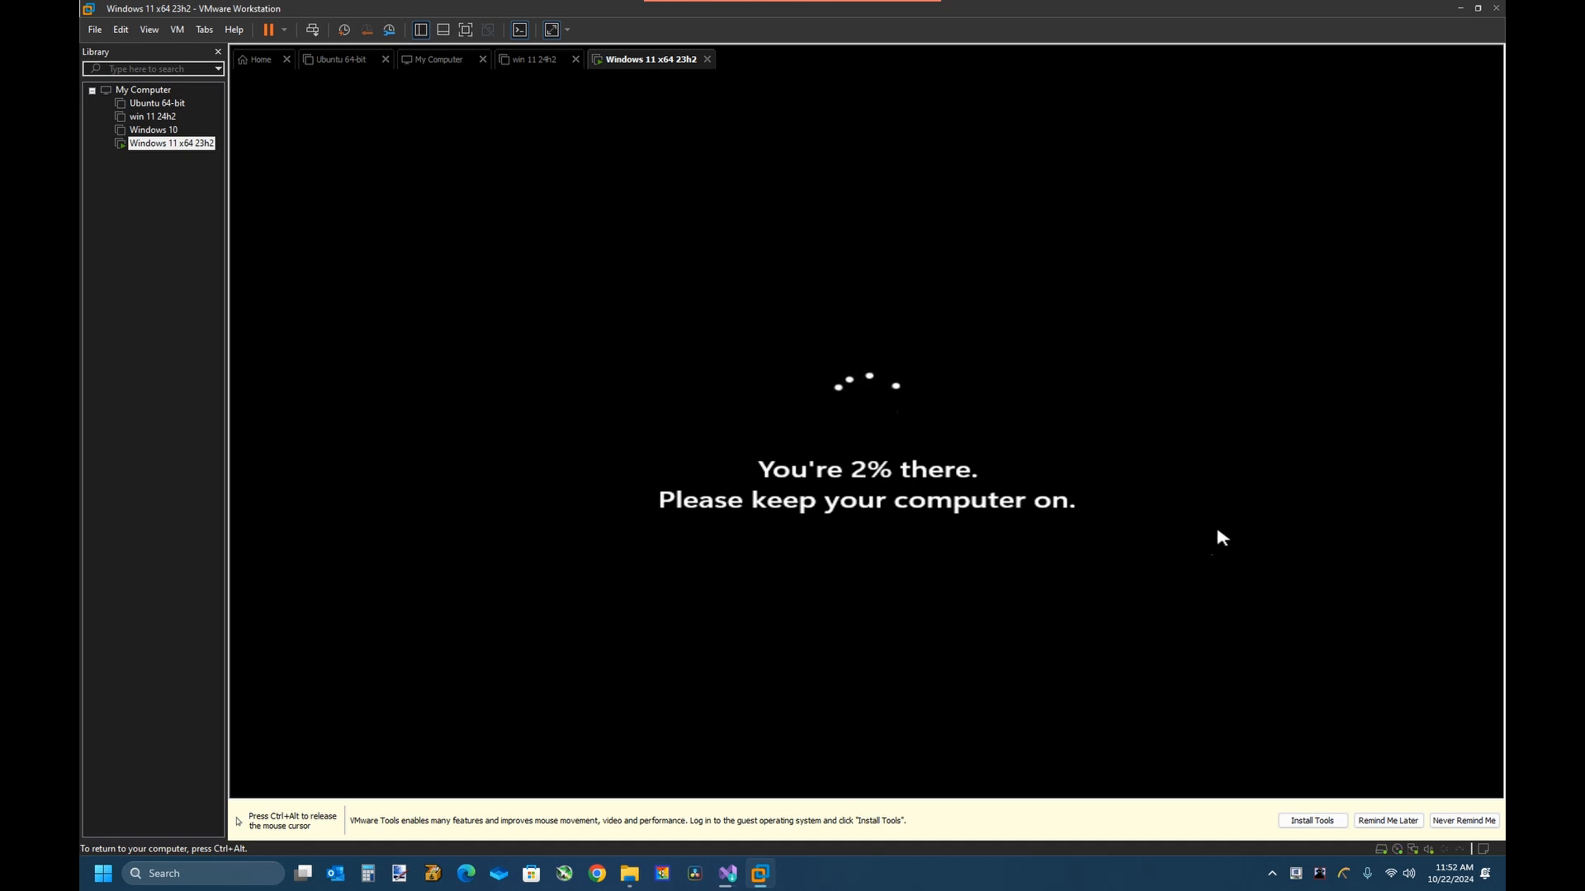
pyautogui.hotkey('ctrl', 'alt')
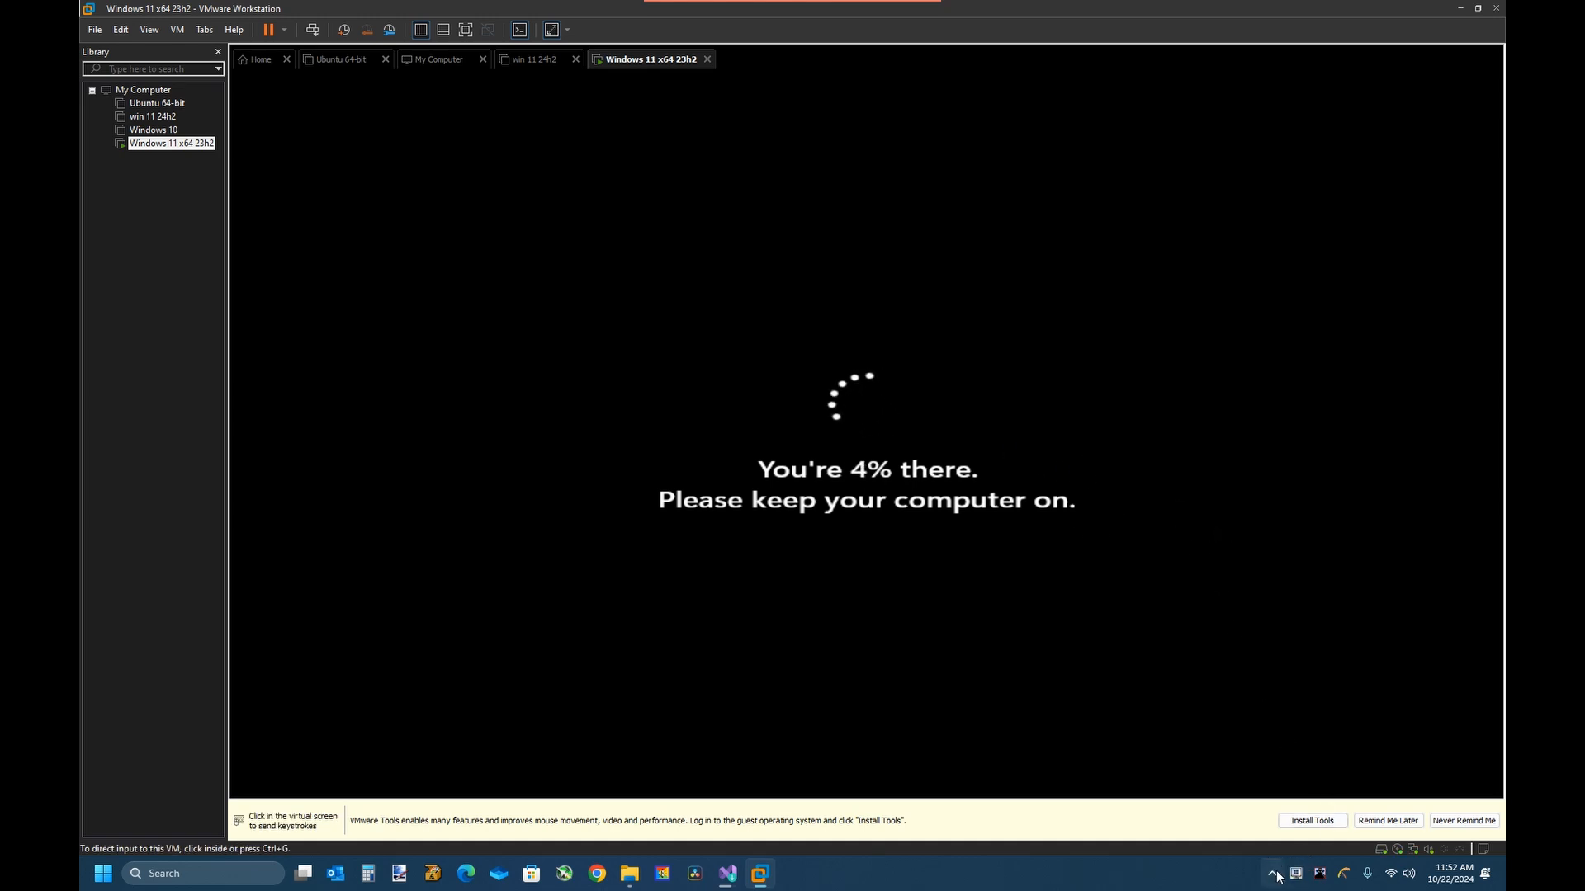
pyautogui.click(1210, 792)
pyautogui.hotkey('ctrl', 'alt')
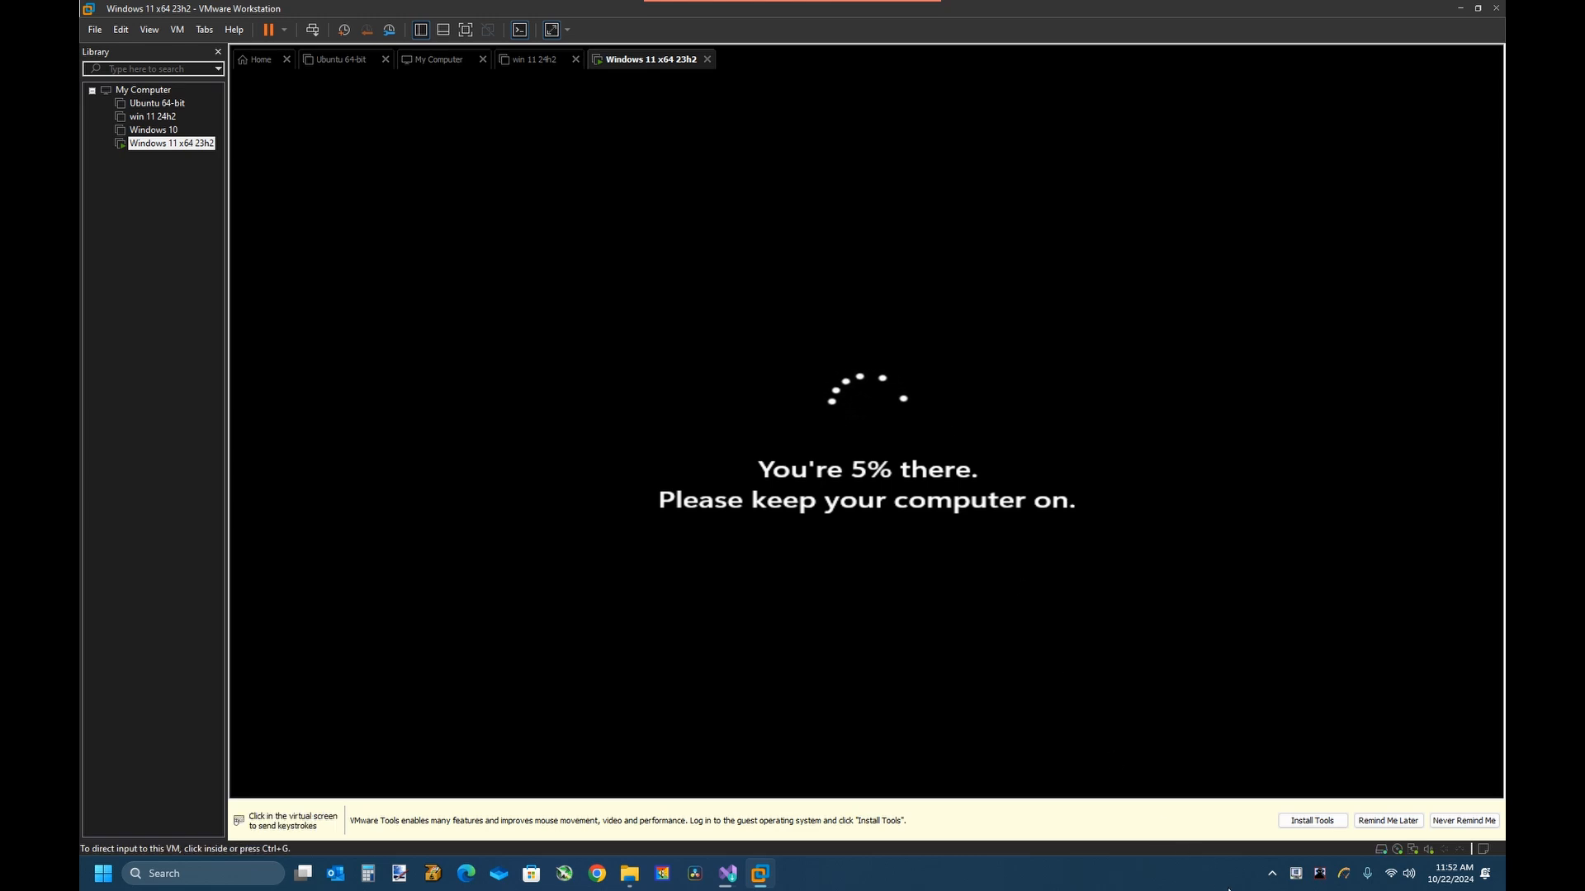
pyautogui.click(1272, 875)
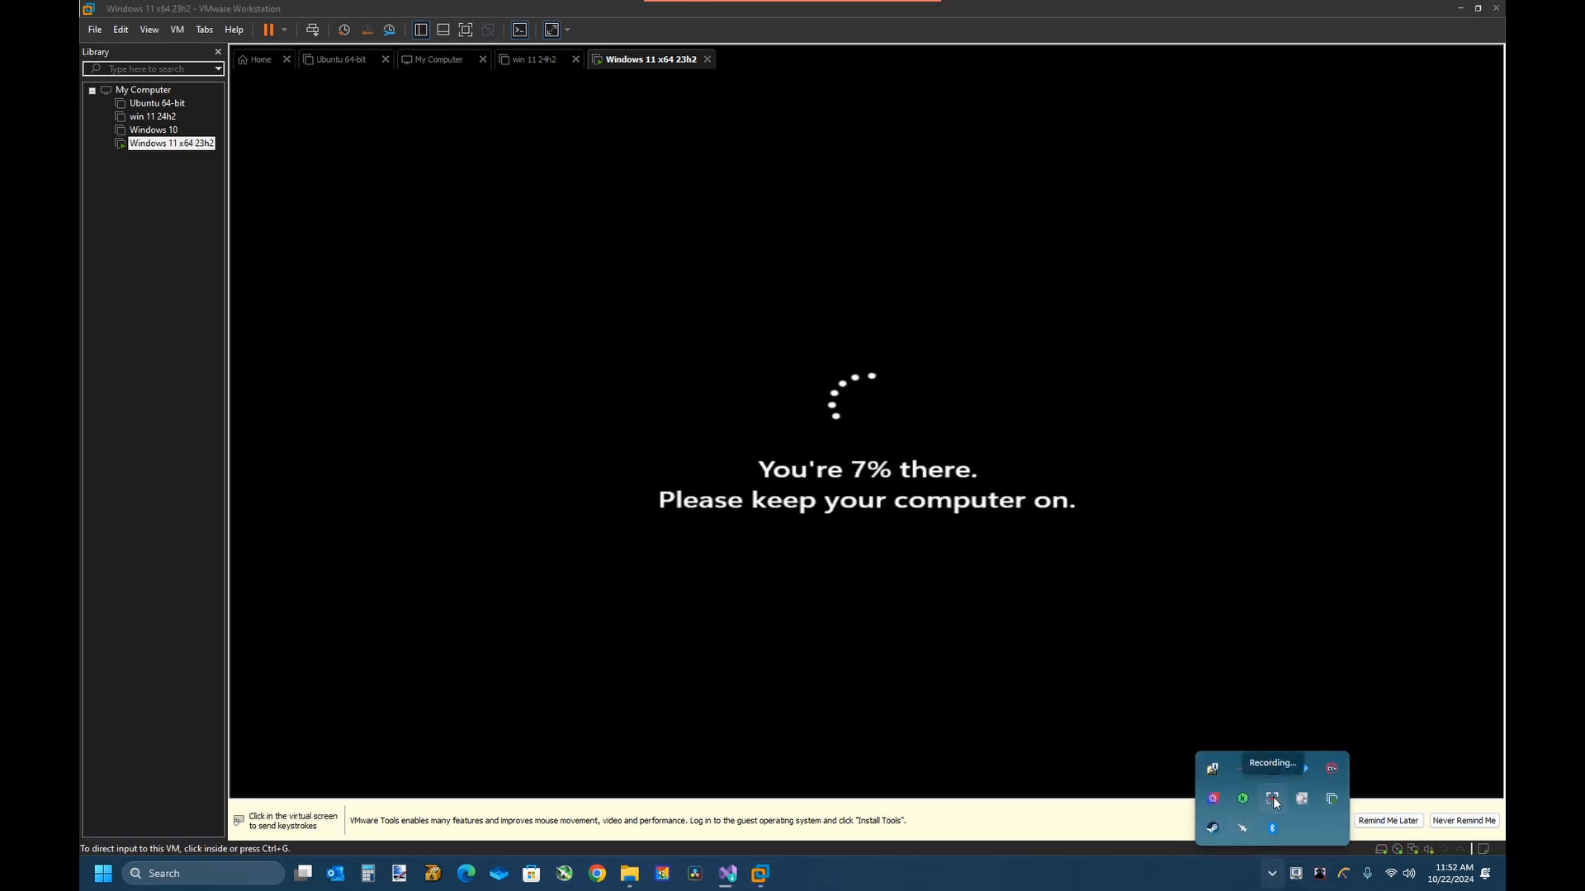
pyautogui.click(1191, 666)
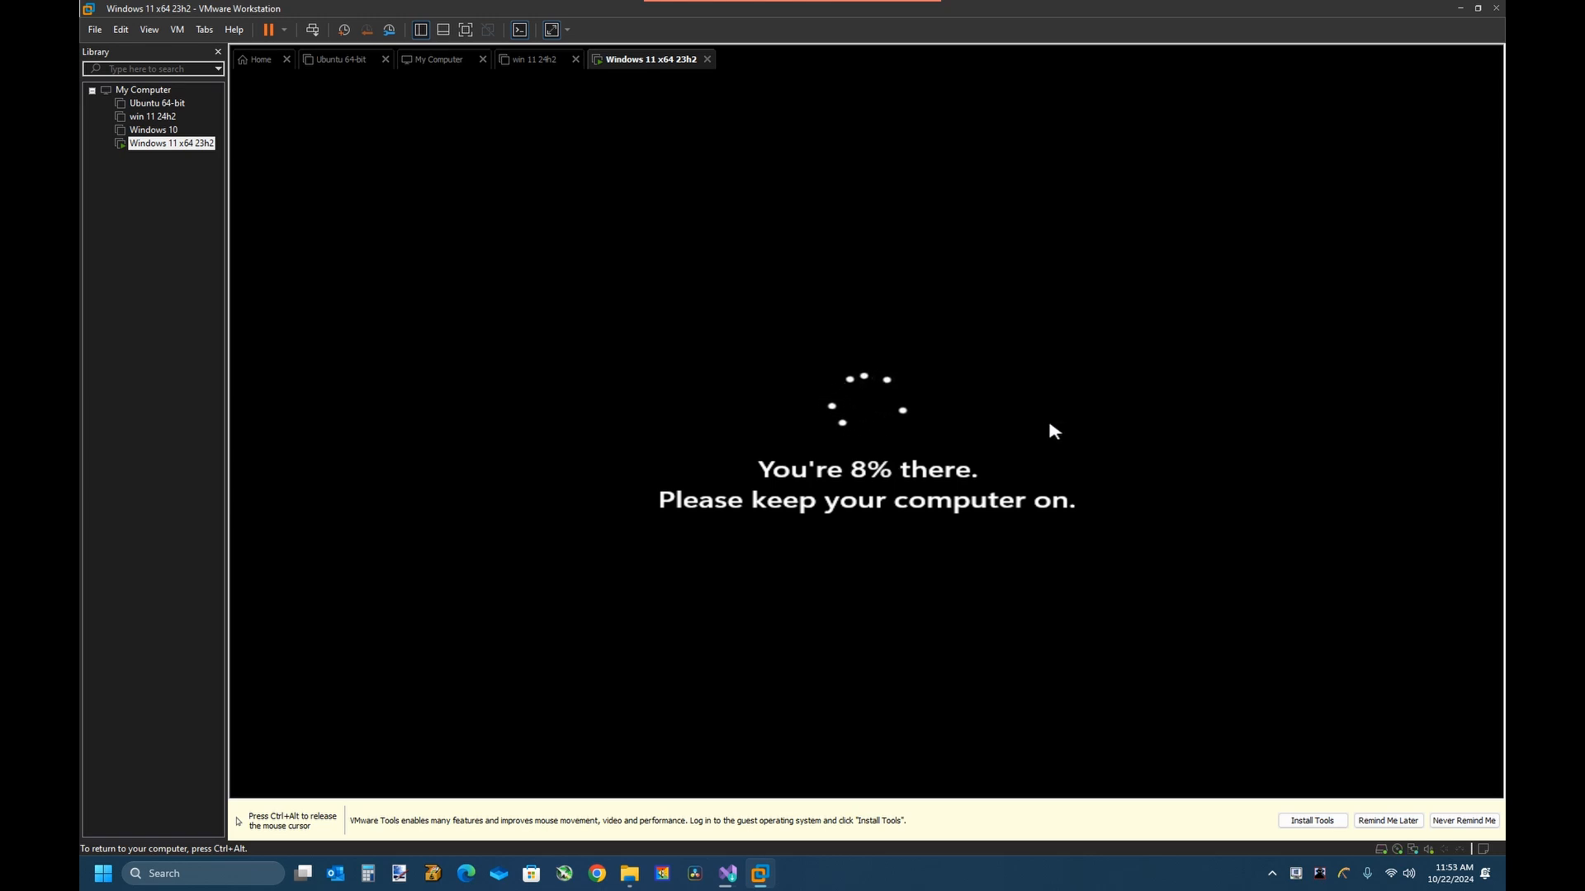
pyautogui.hotkey('ctrl', 'alt')
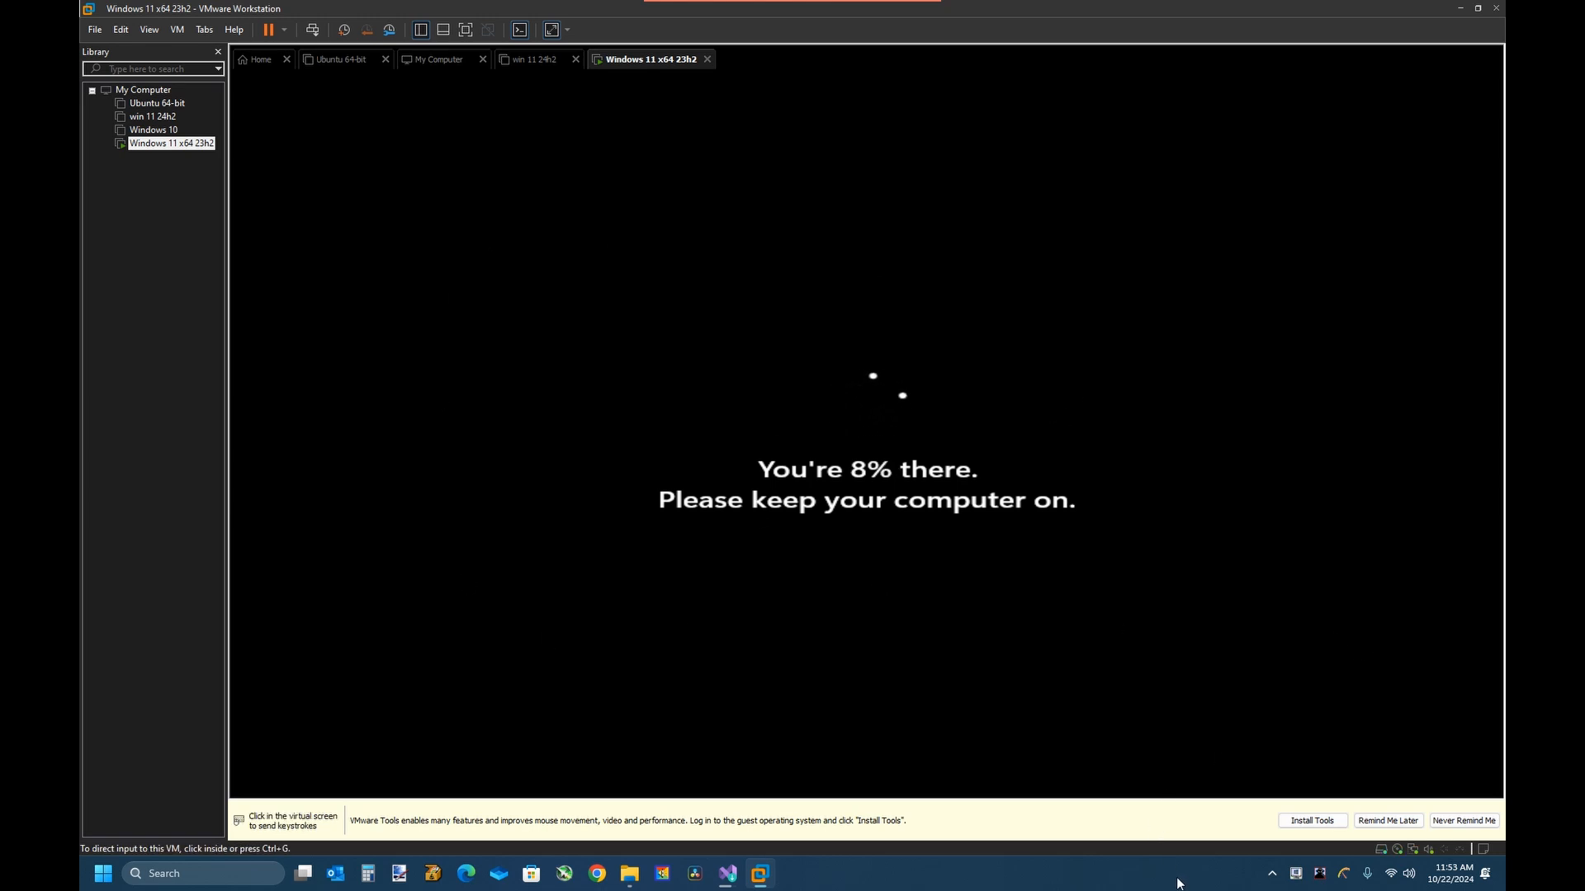
pyautogui.click(1271, 874)
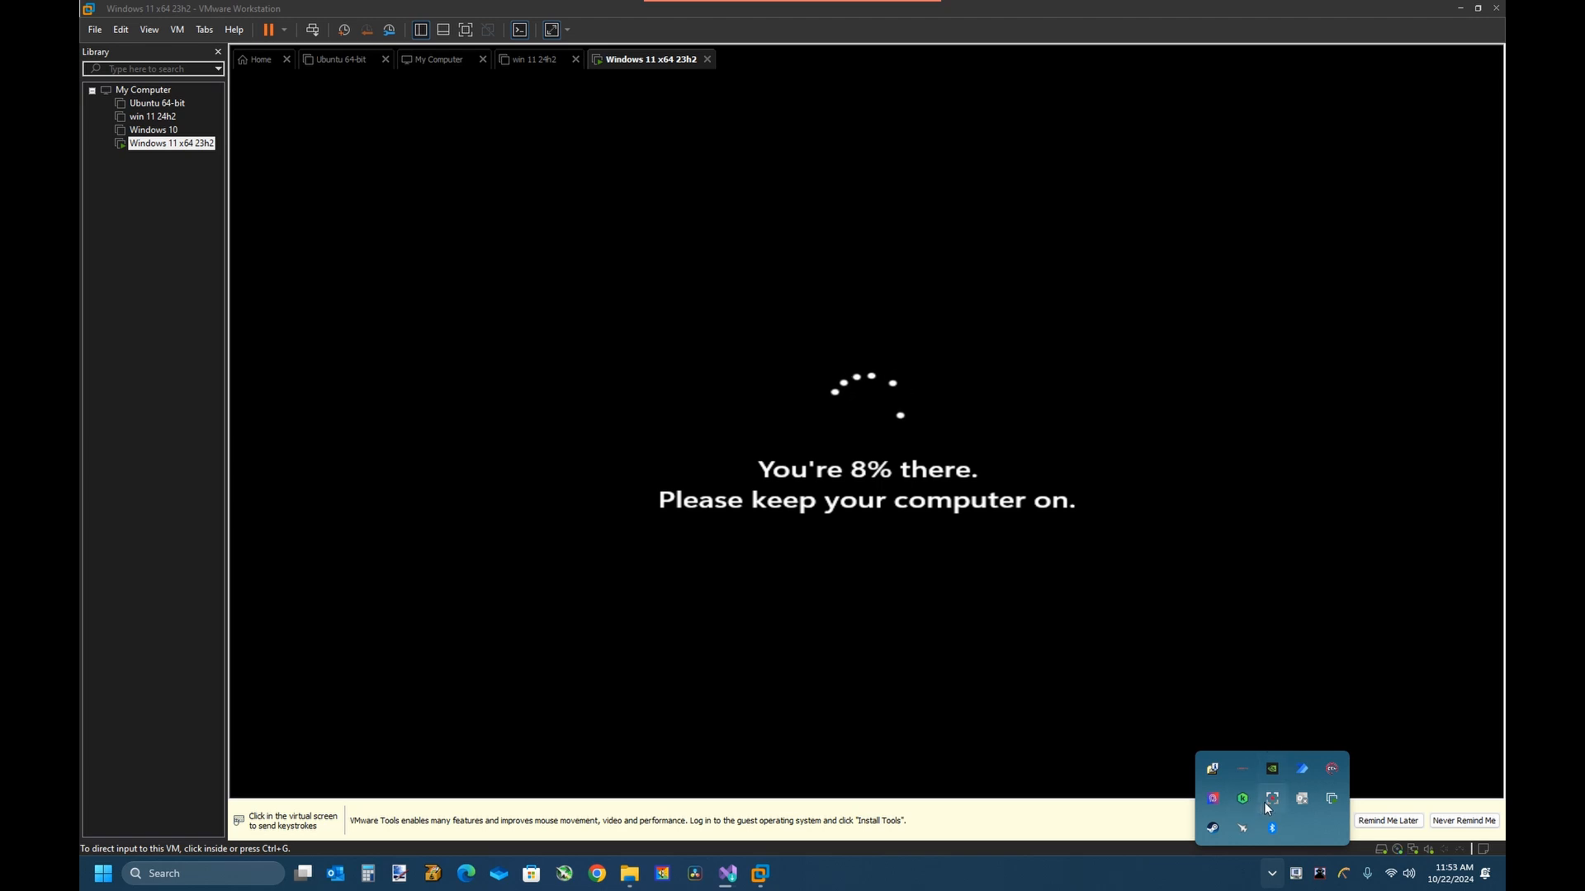